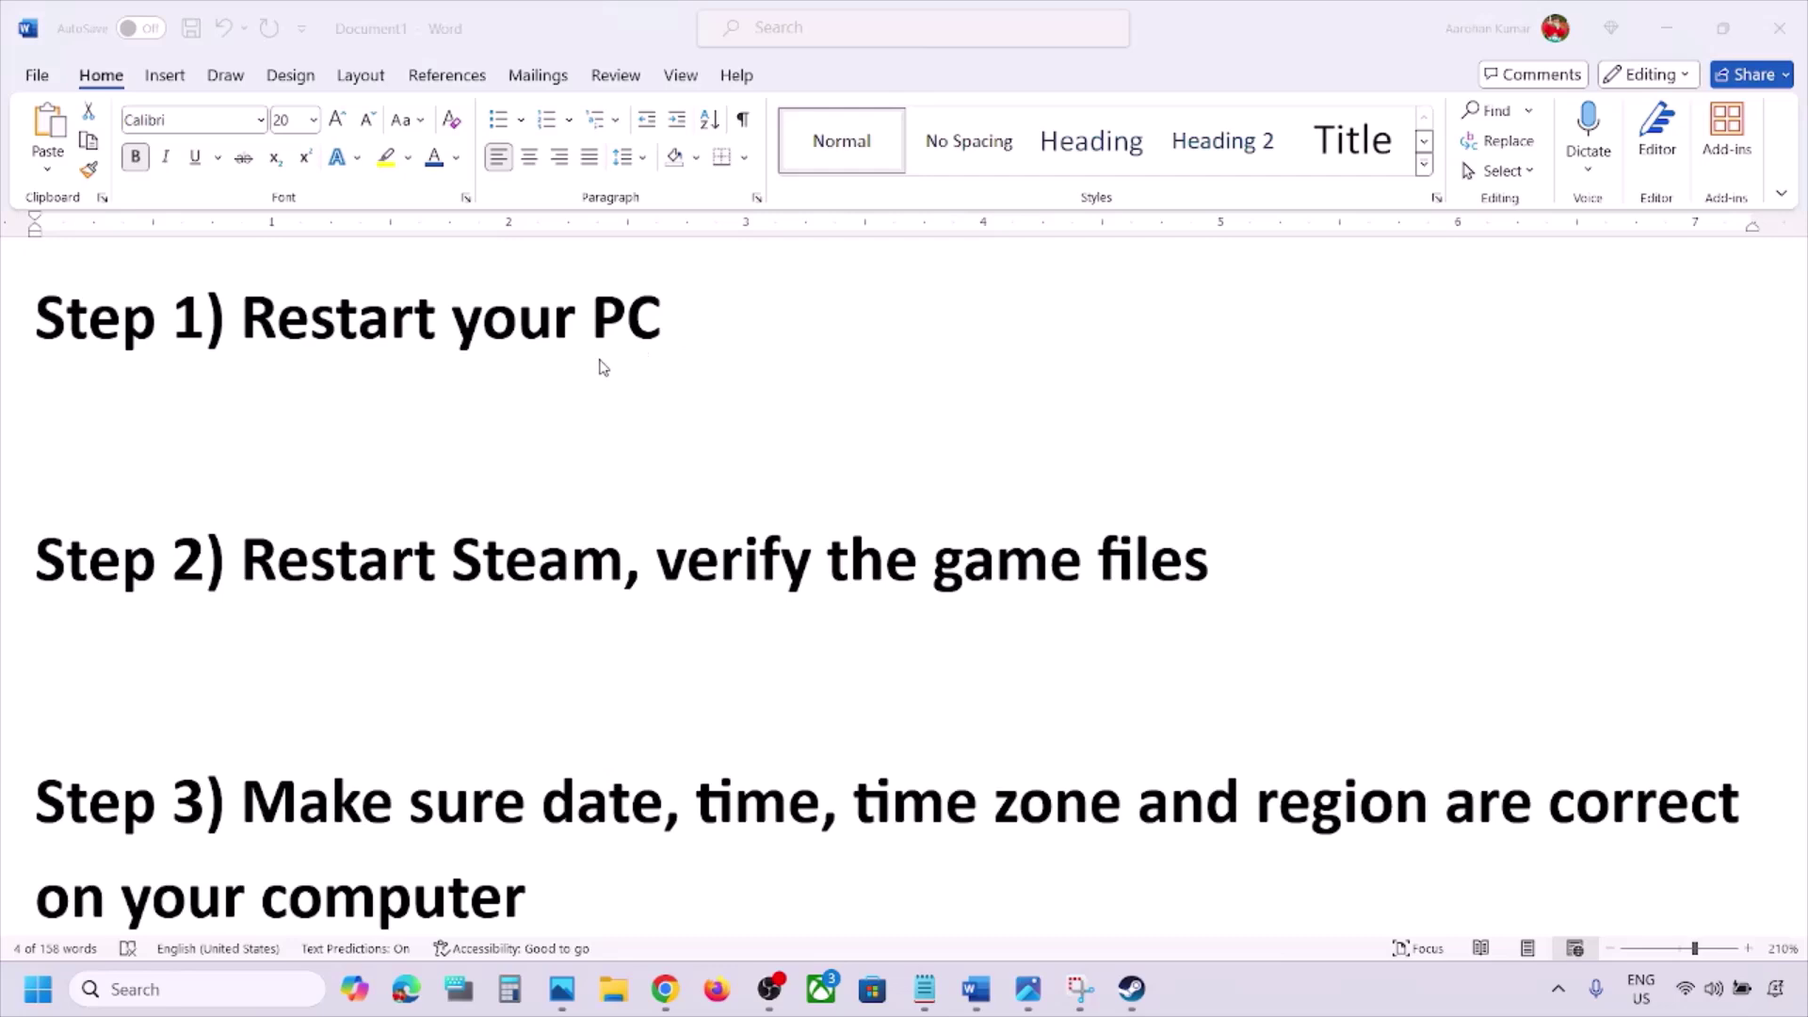
View the computer's power options for restarting the PC and leave them without restarting.
{"action": "left_click", "coordinate": [38, 989]}
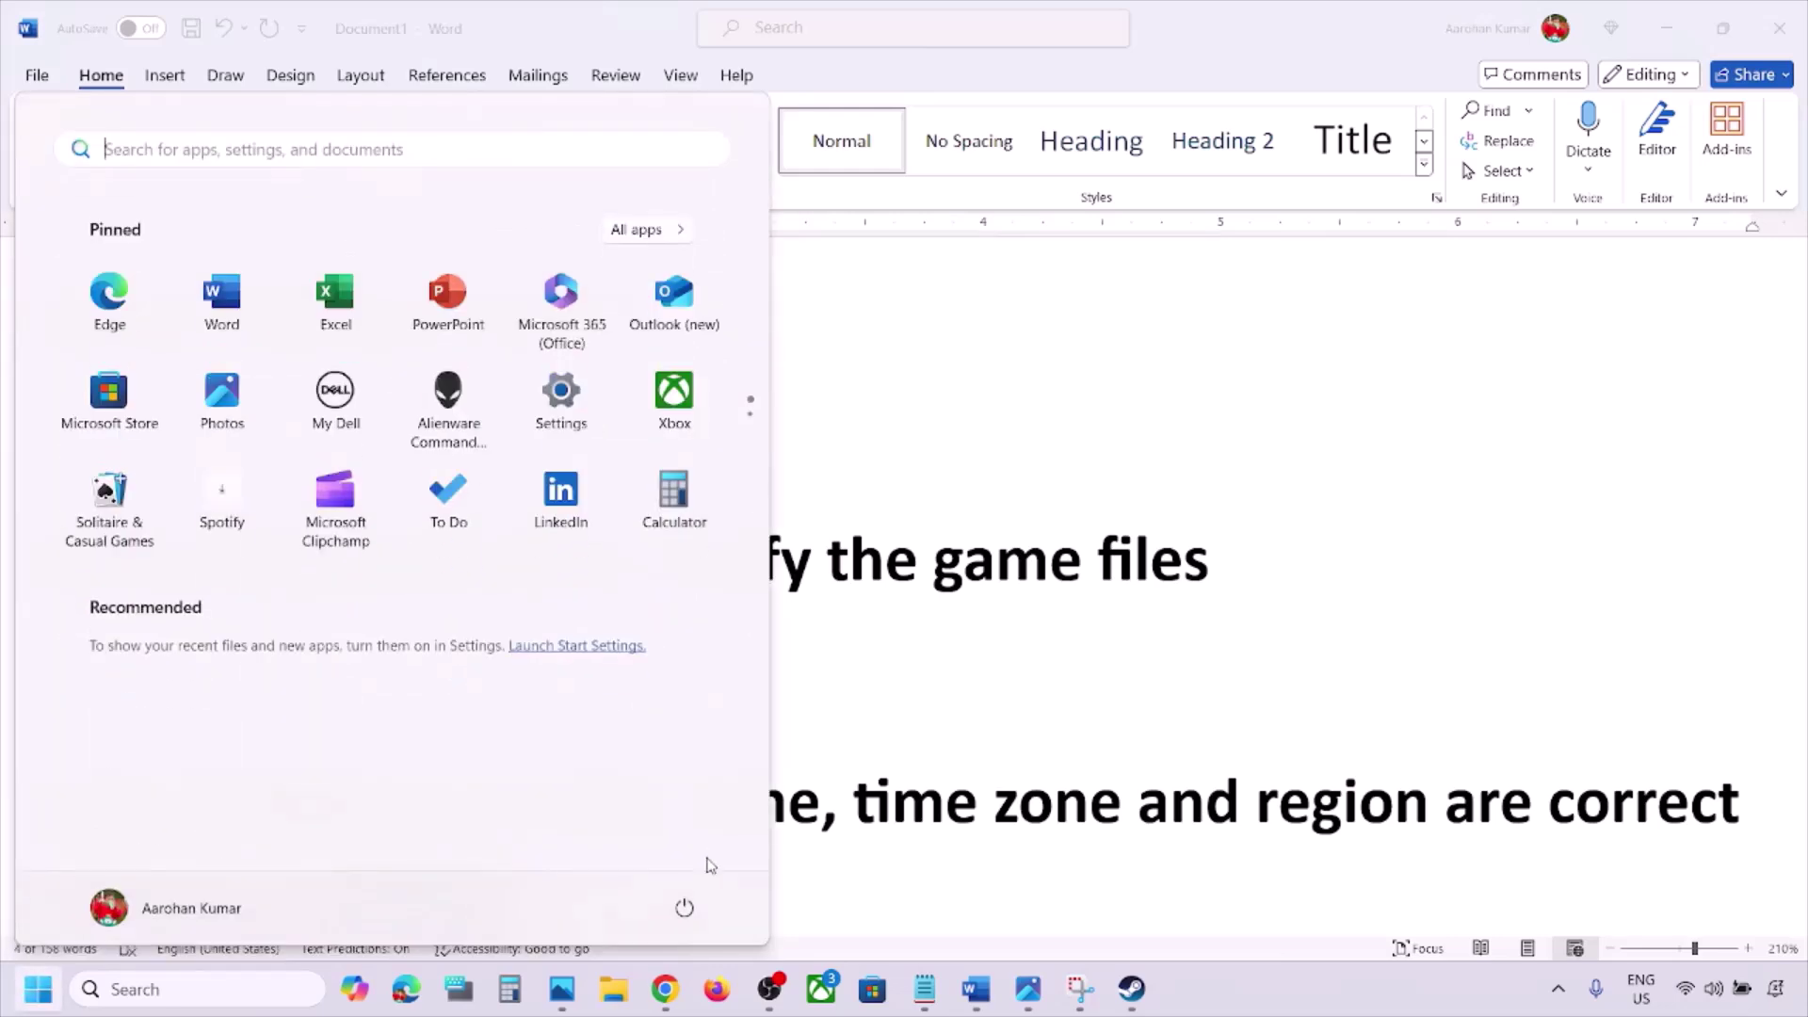
{"action": "left_click", "coordinate": [685, 907]}
{"action": "left_click", "coordinate": [1161, 631]}
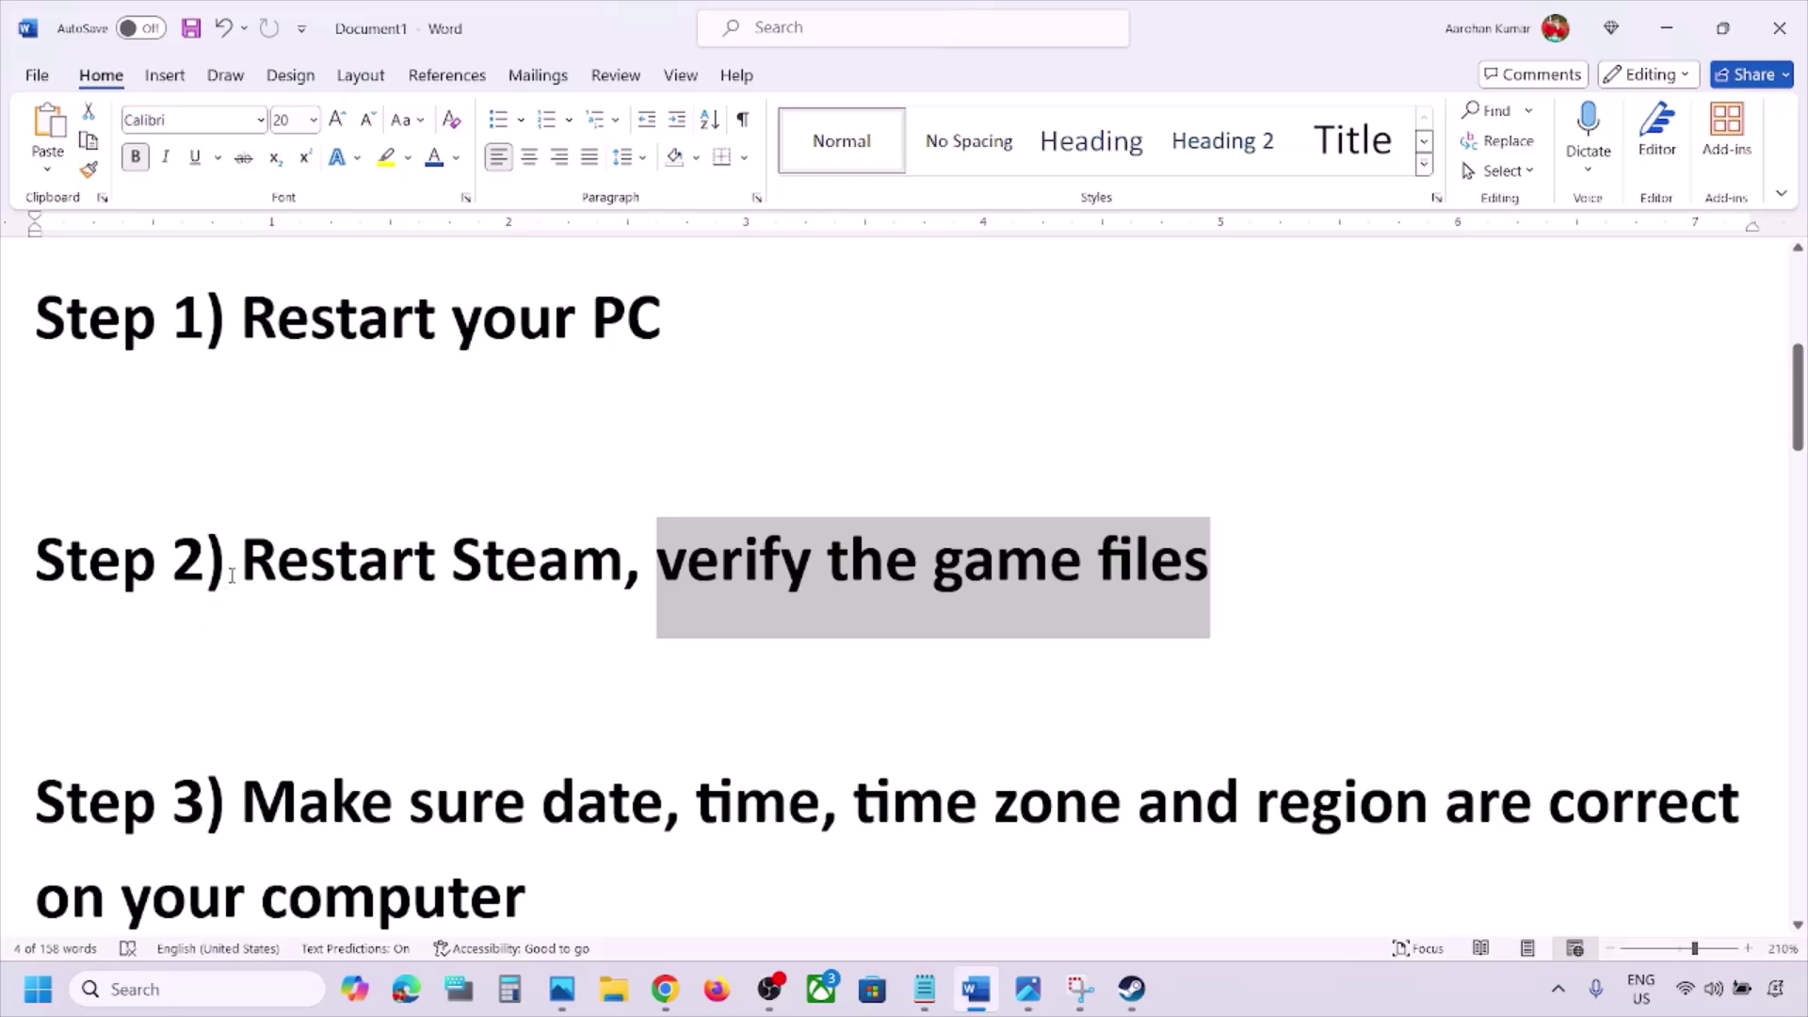
Highlight "Restart Steam" in Step 2 of the document, and switch to Steam to view its Exit option.
{"action": "left_click_drag", "start_coordinate": [231, 576], "coordinate": [602, 575]}
{"action": "left_click", "coordinate": [1132, 988]}
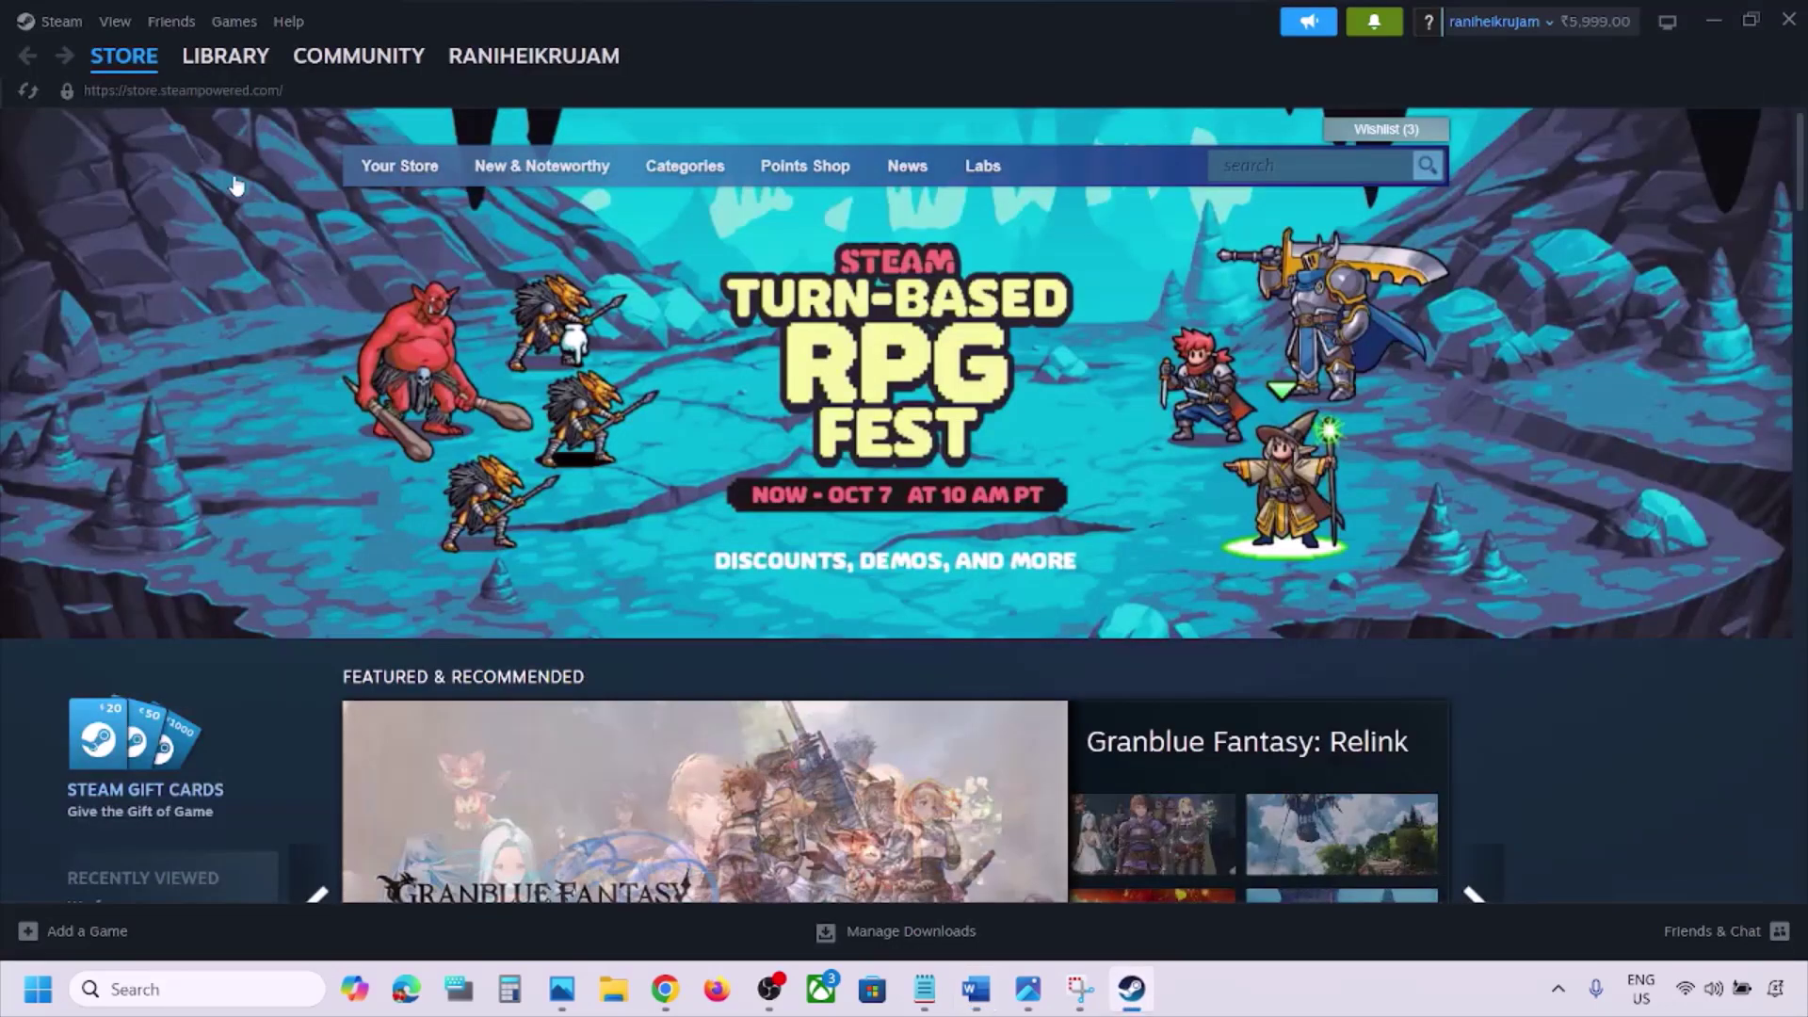
{"action": "left_click", "coordinate": [58, 21]}
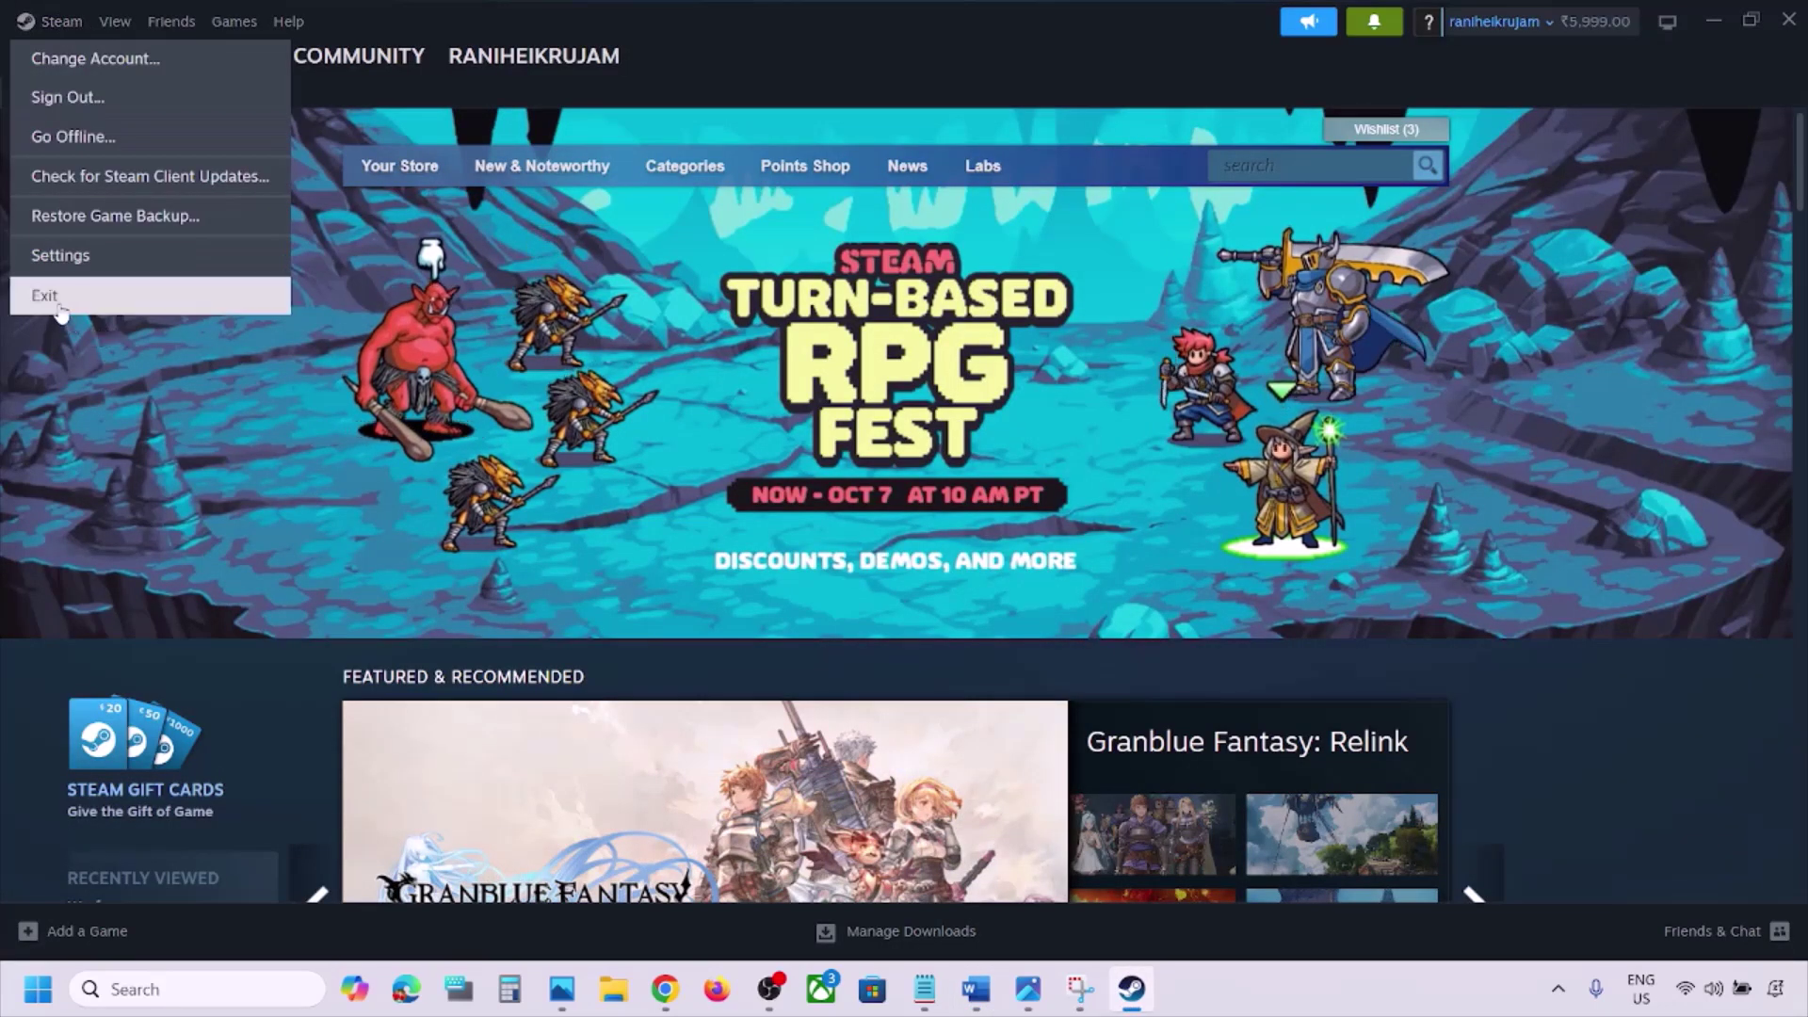
Search Windows for "steam" and view the app's Run as administrator option without launching it.
{"action": "left_click", "coordinate": [182, 994]}
{"action": "type", "text": "steam"}
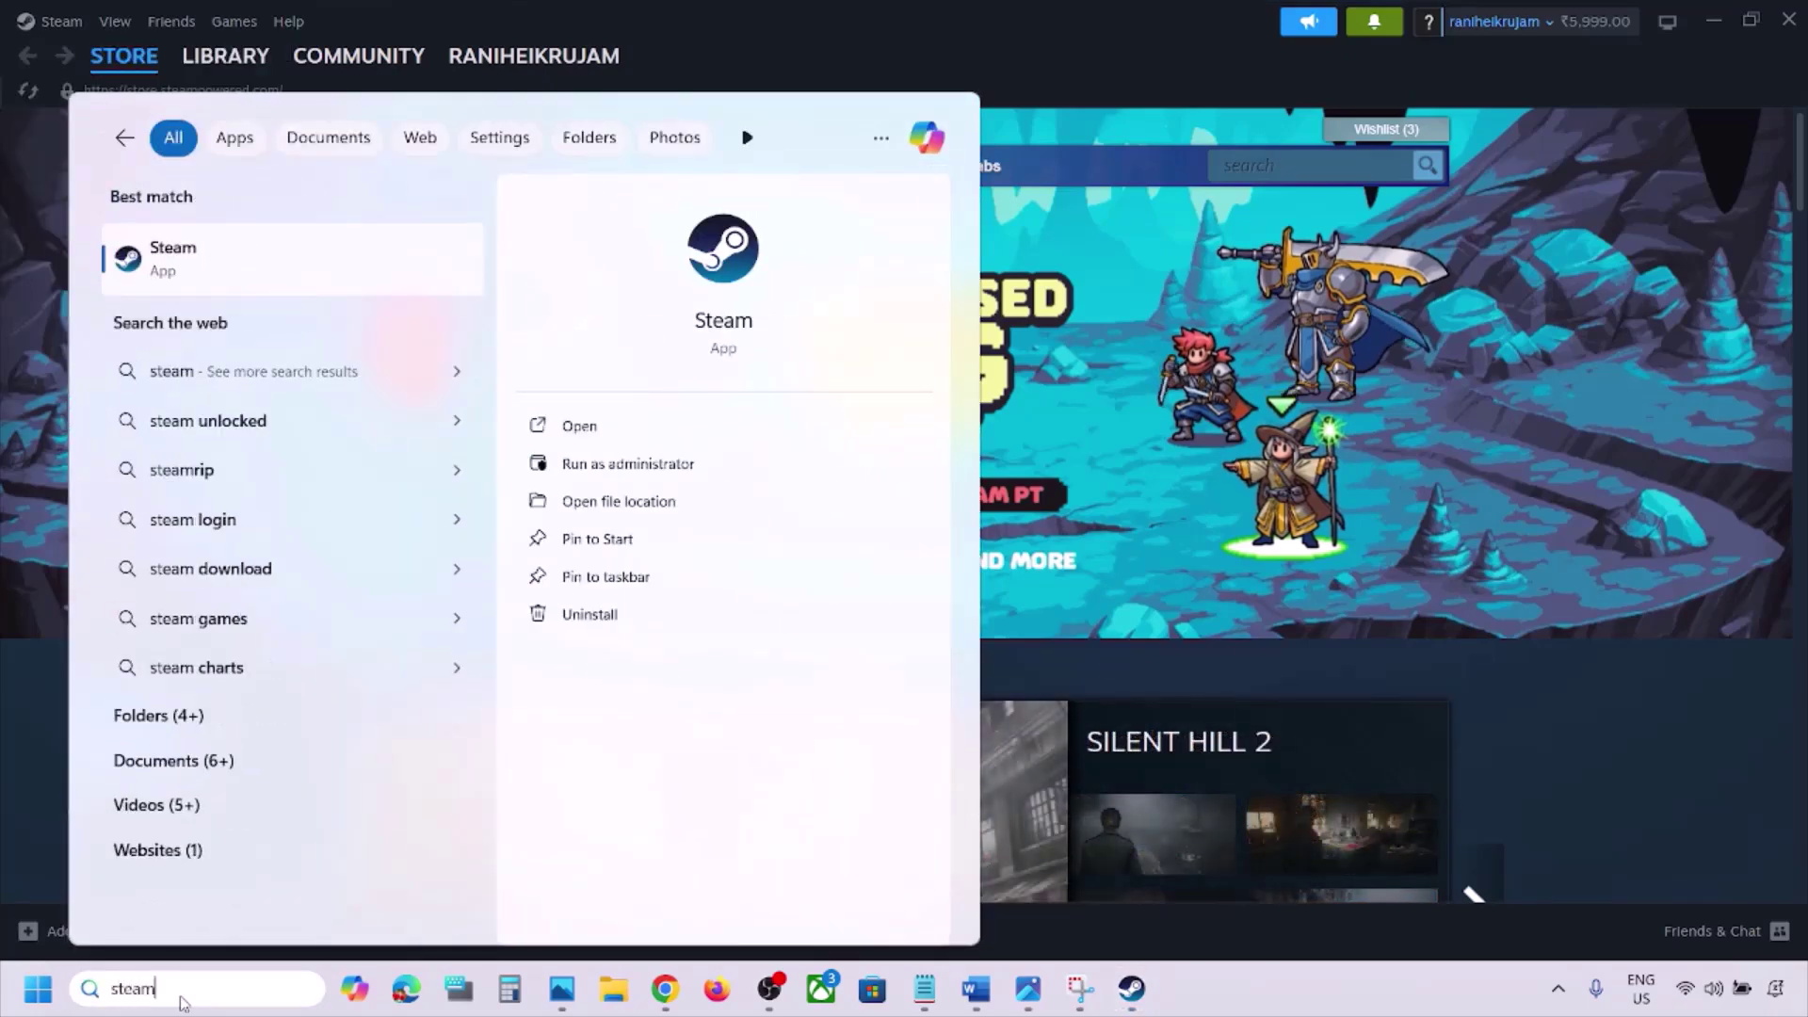
{"action": "right_click", "coordinate": [200, 275]}
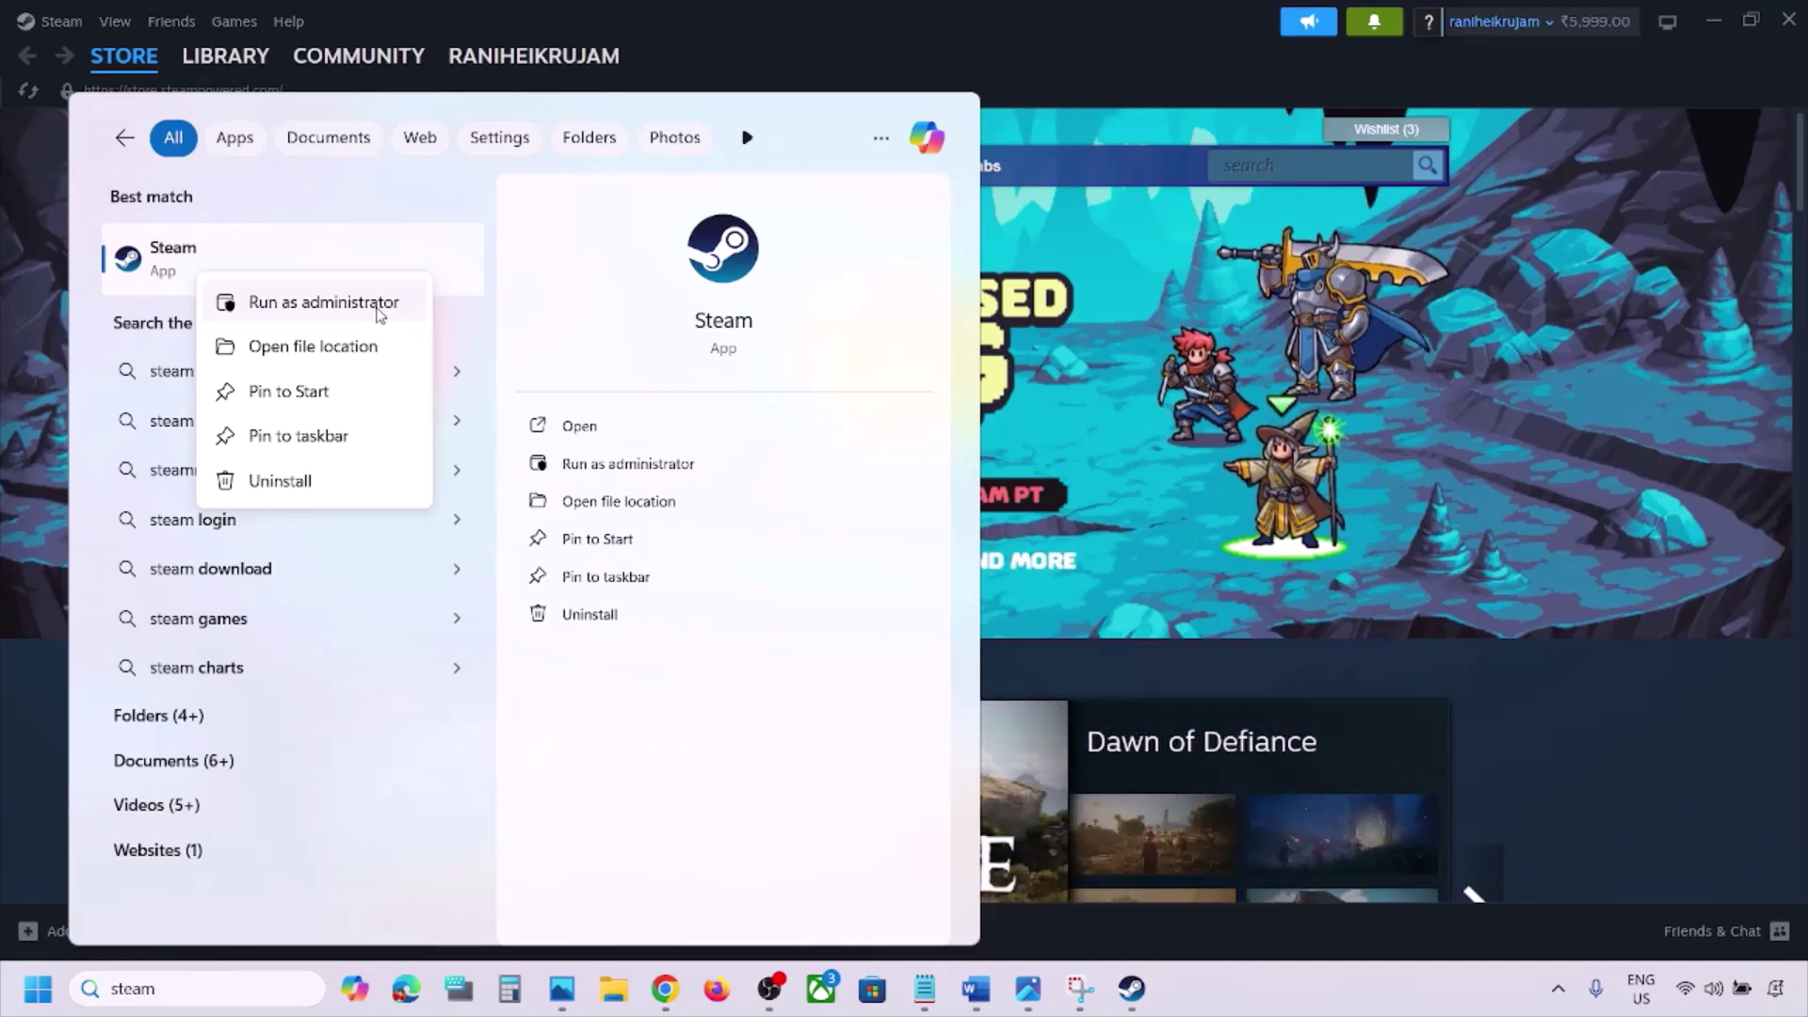
{"action": "left_click", "coordinate": [1271, 964]}
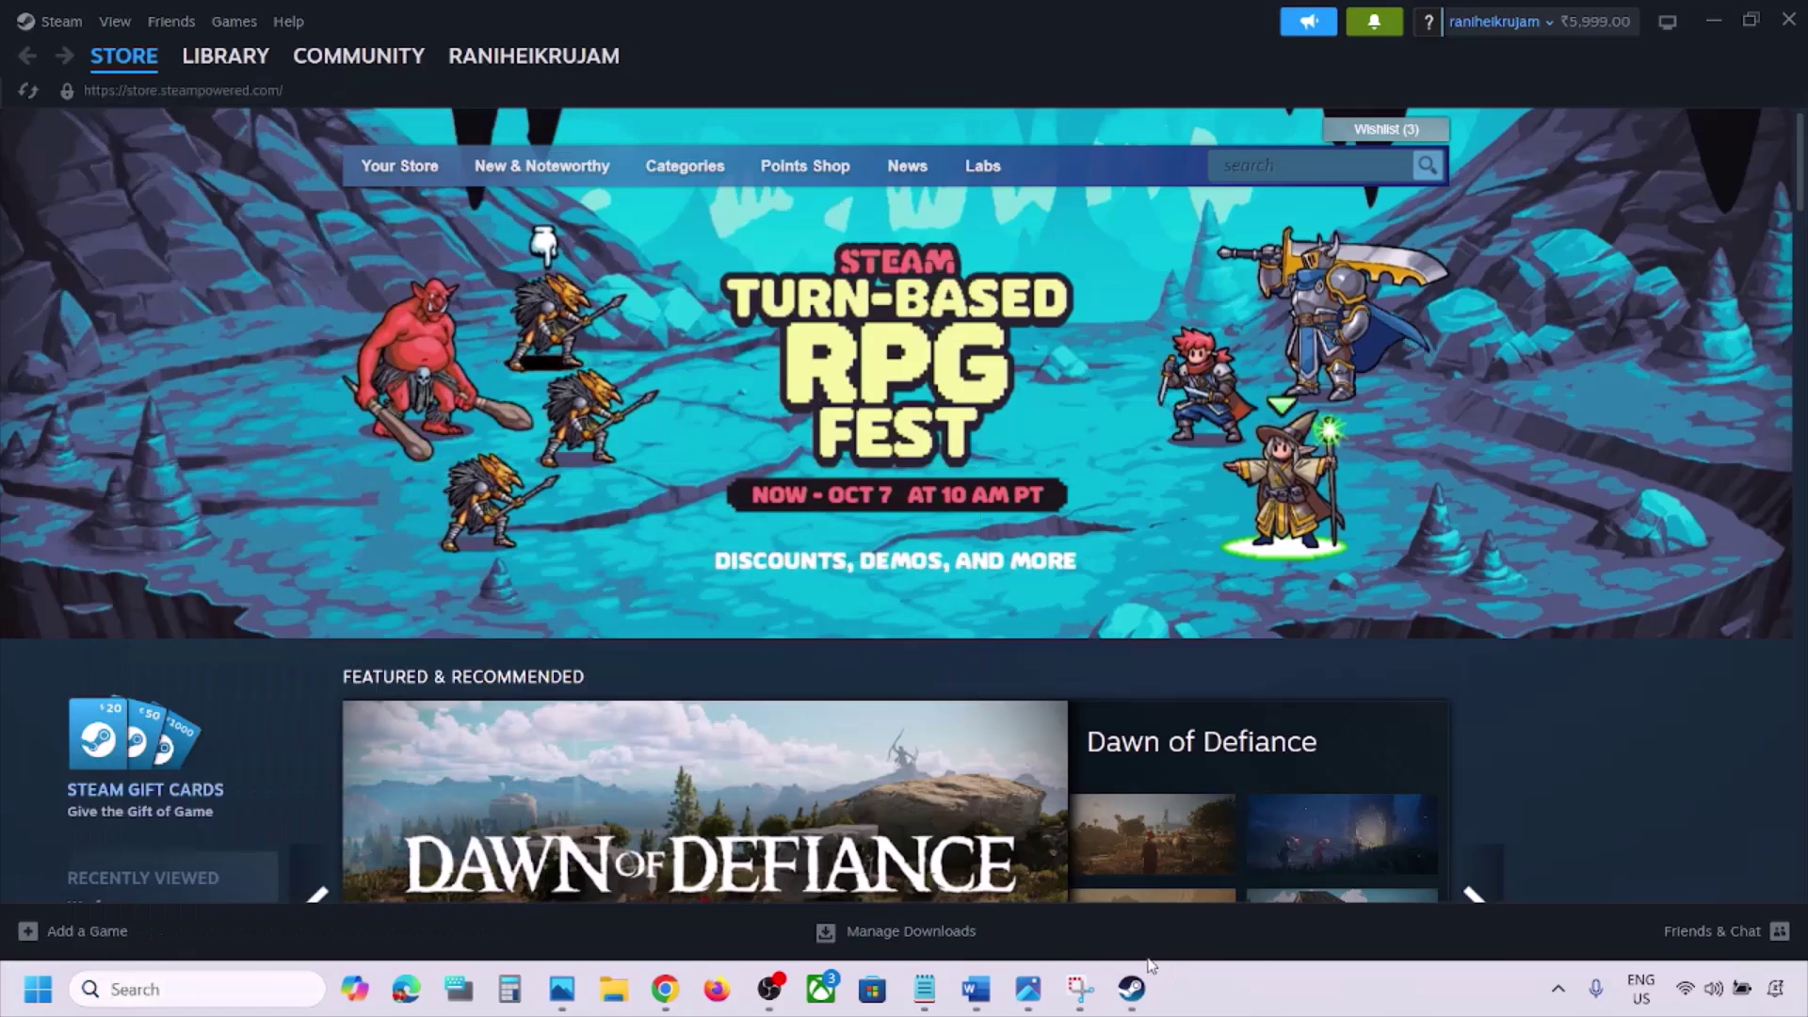
Return to Word, highlight "verify the game files" in Step 2, and view the example images in Photos starting with 0.png.
{"action": "left_click", "coordinate": [989, 1000]}
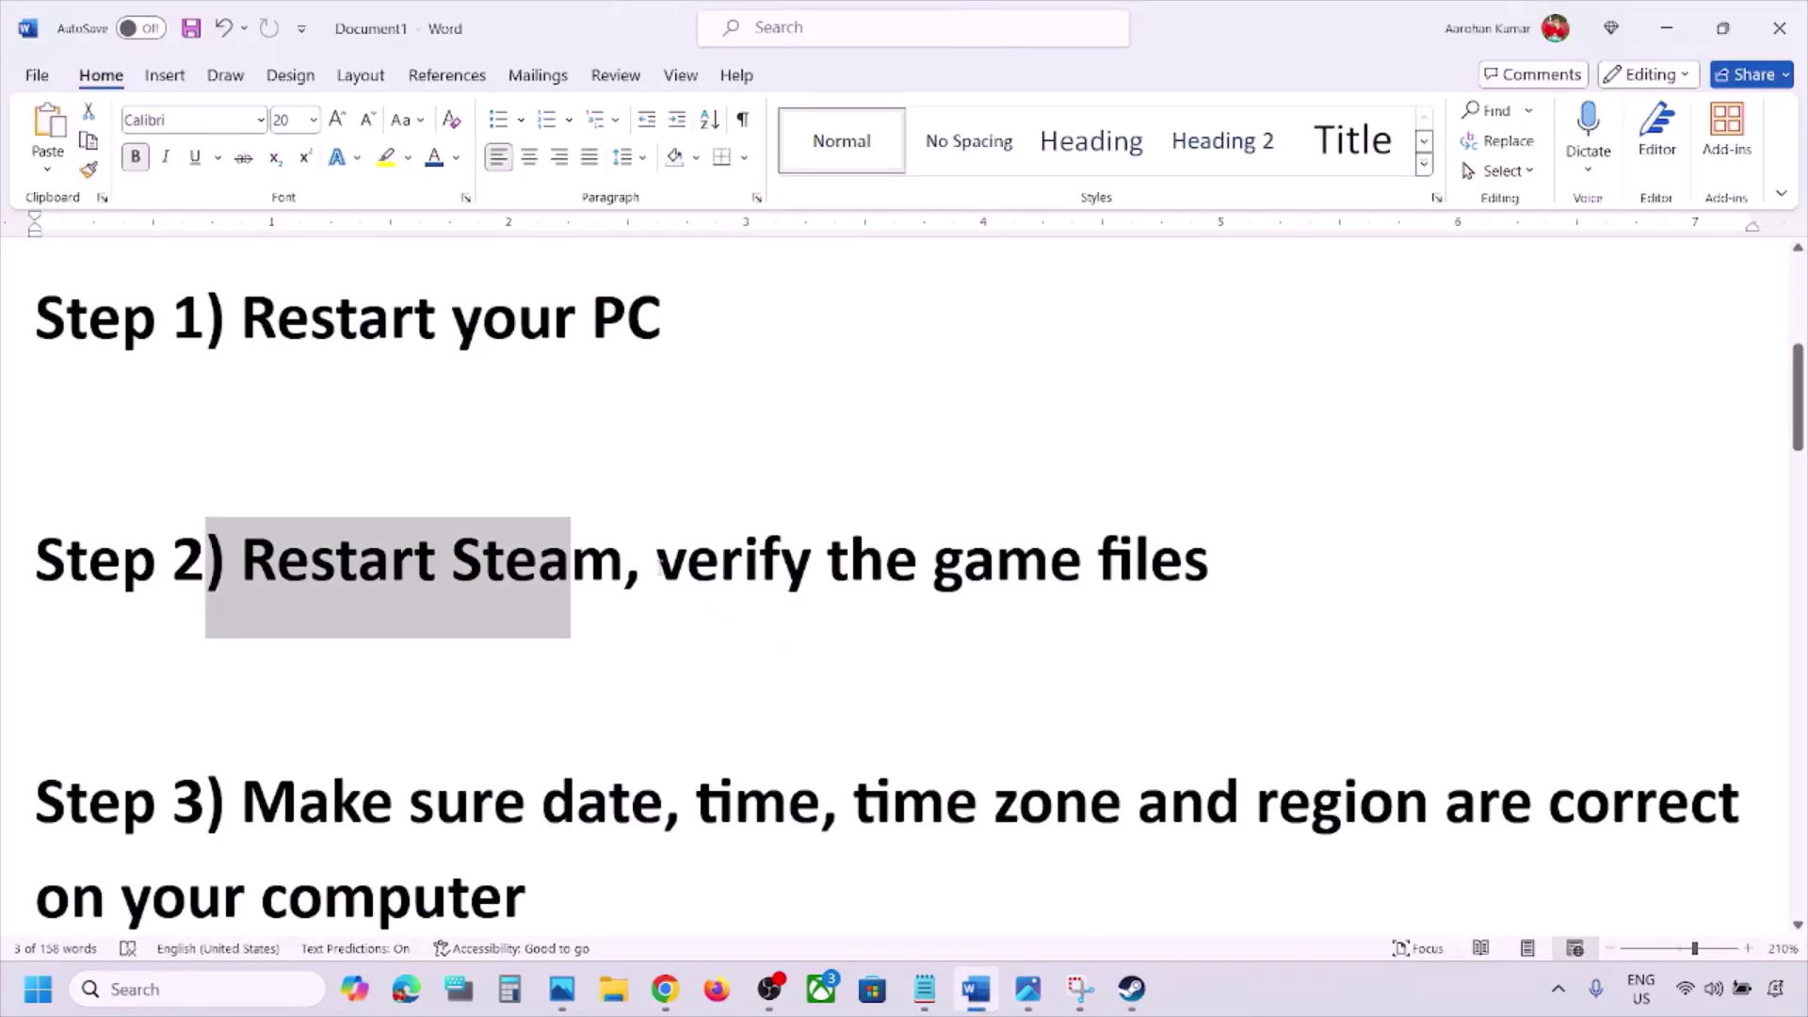
{"action": "left_click_drag", "start_coordinate": [660, 563], "coordinate": [1189, 549]}
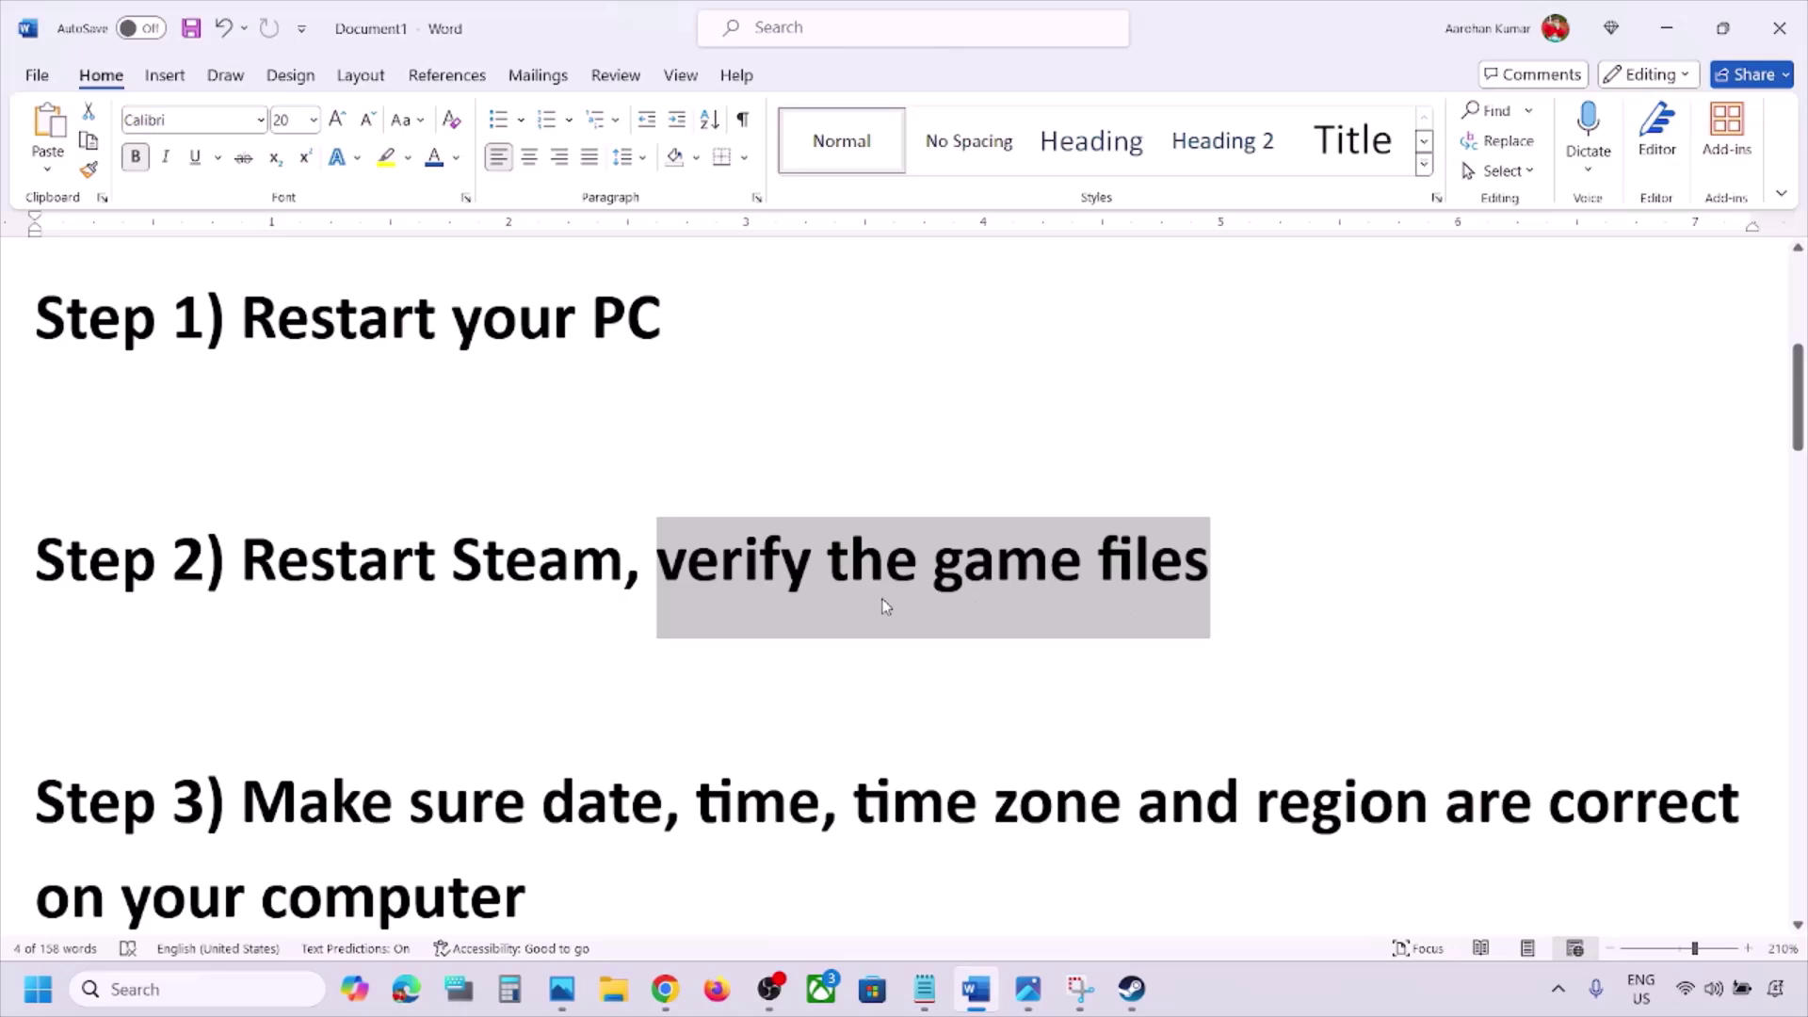
{"action": "left_click", "coordinate": [1266, 1004]}
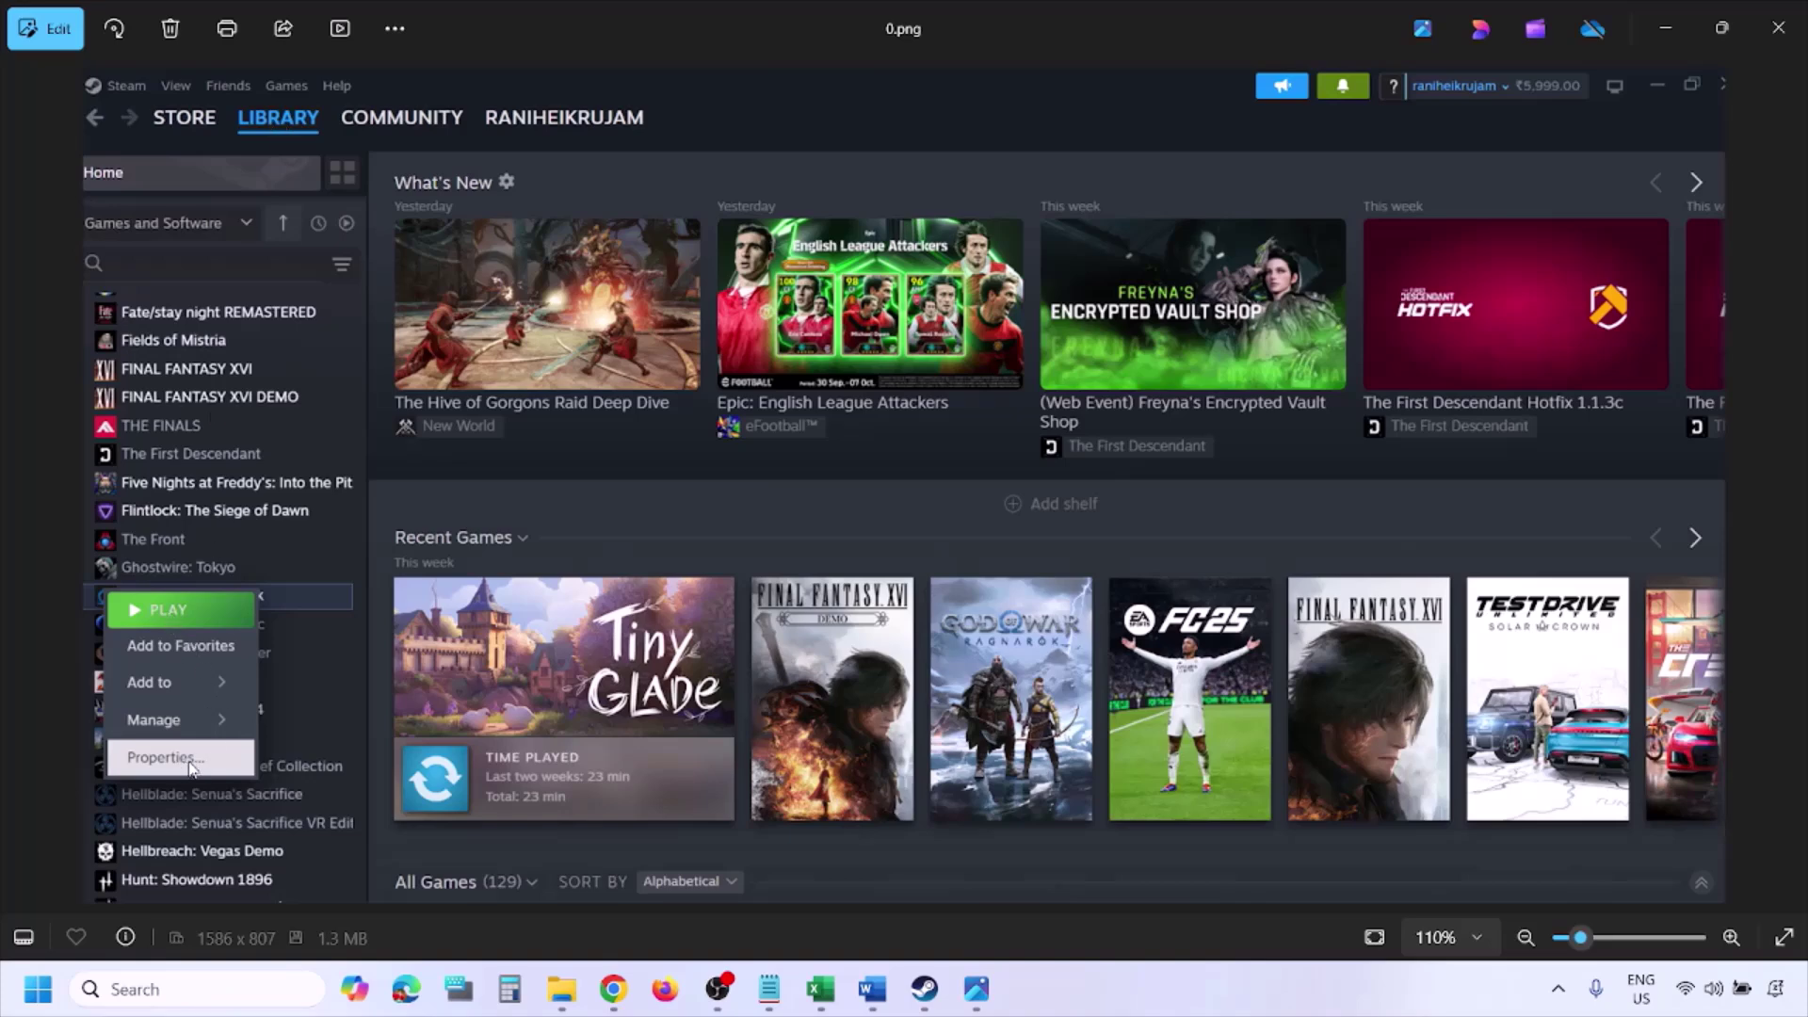
{"action": "scroll", "coordinate": [650, 592], "scroll_direction": "down", "scroll_amount": 1}
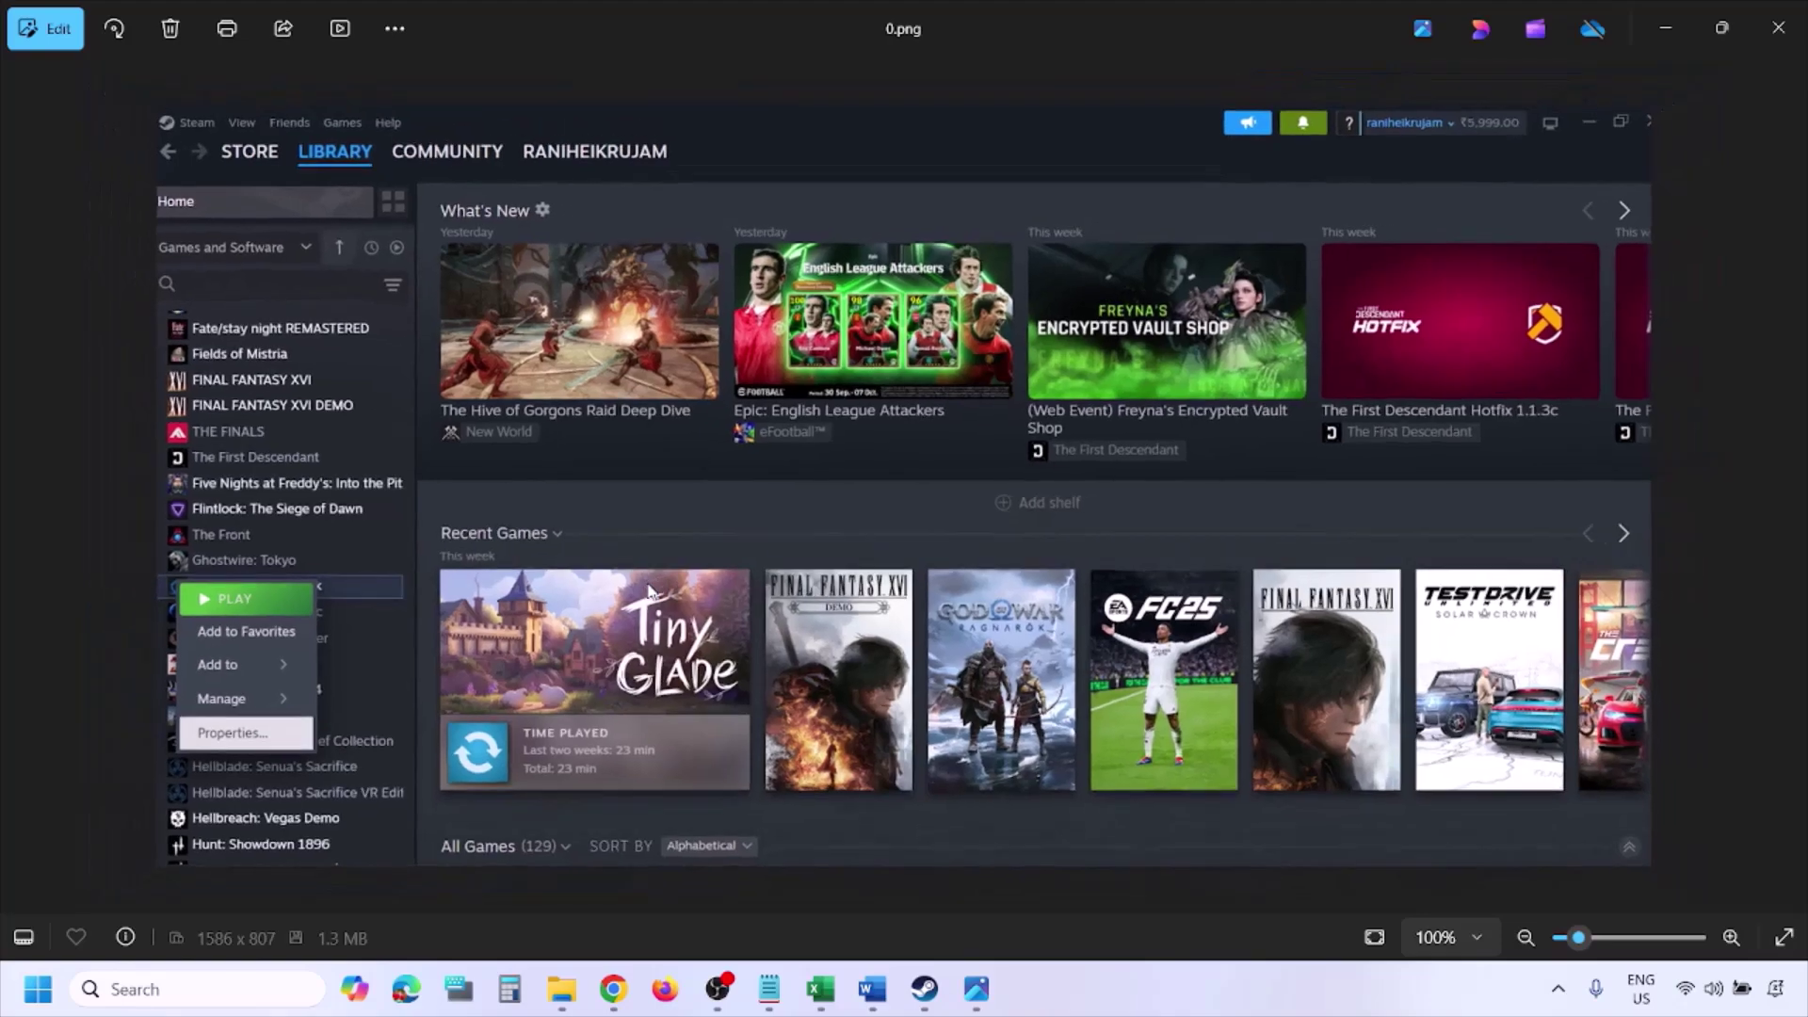
{"action": "left_click", "coordinate": [650, 591]}
{"action": "key", "text": "Right"}
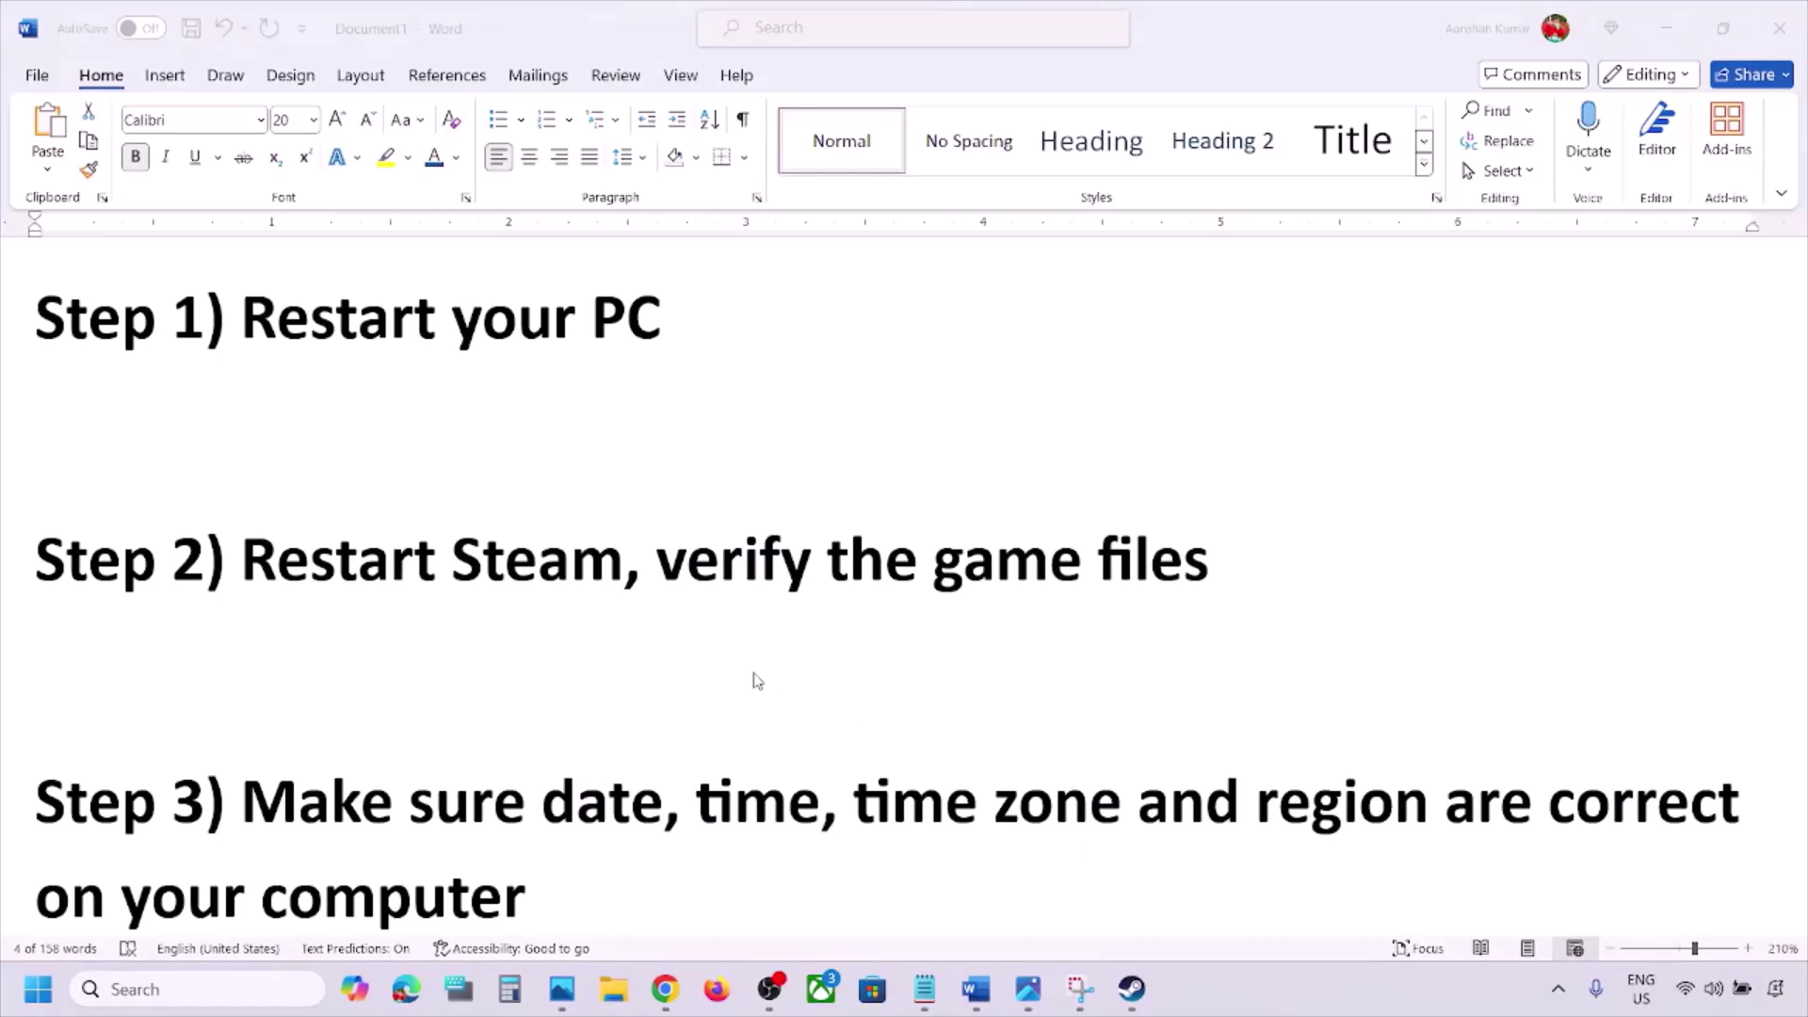
Open the Windows Date & time settings and synchronize the clock with the time server.
{"action": "scroll", "coordinate": [734, 666], "scroll_direction": "down", "scroll_amount": 2}
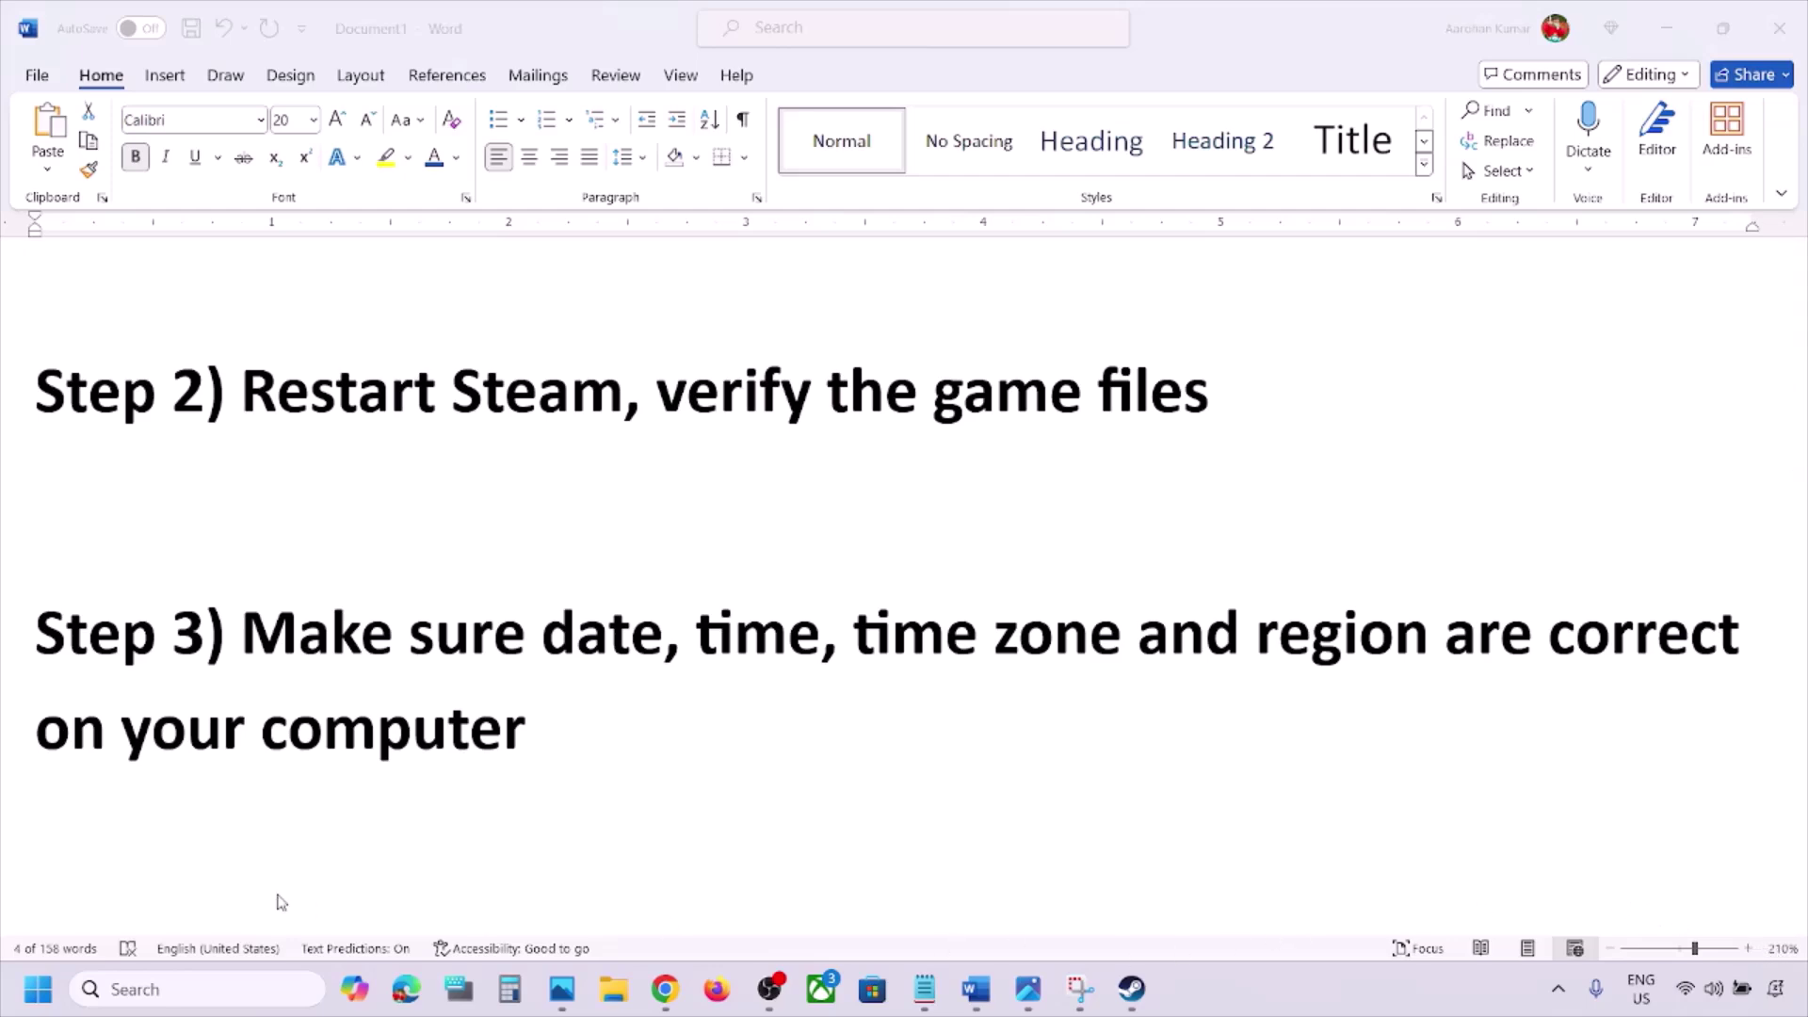
{"action": "key", "text": "super+i"}
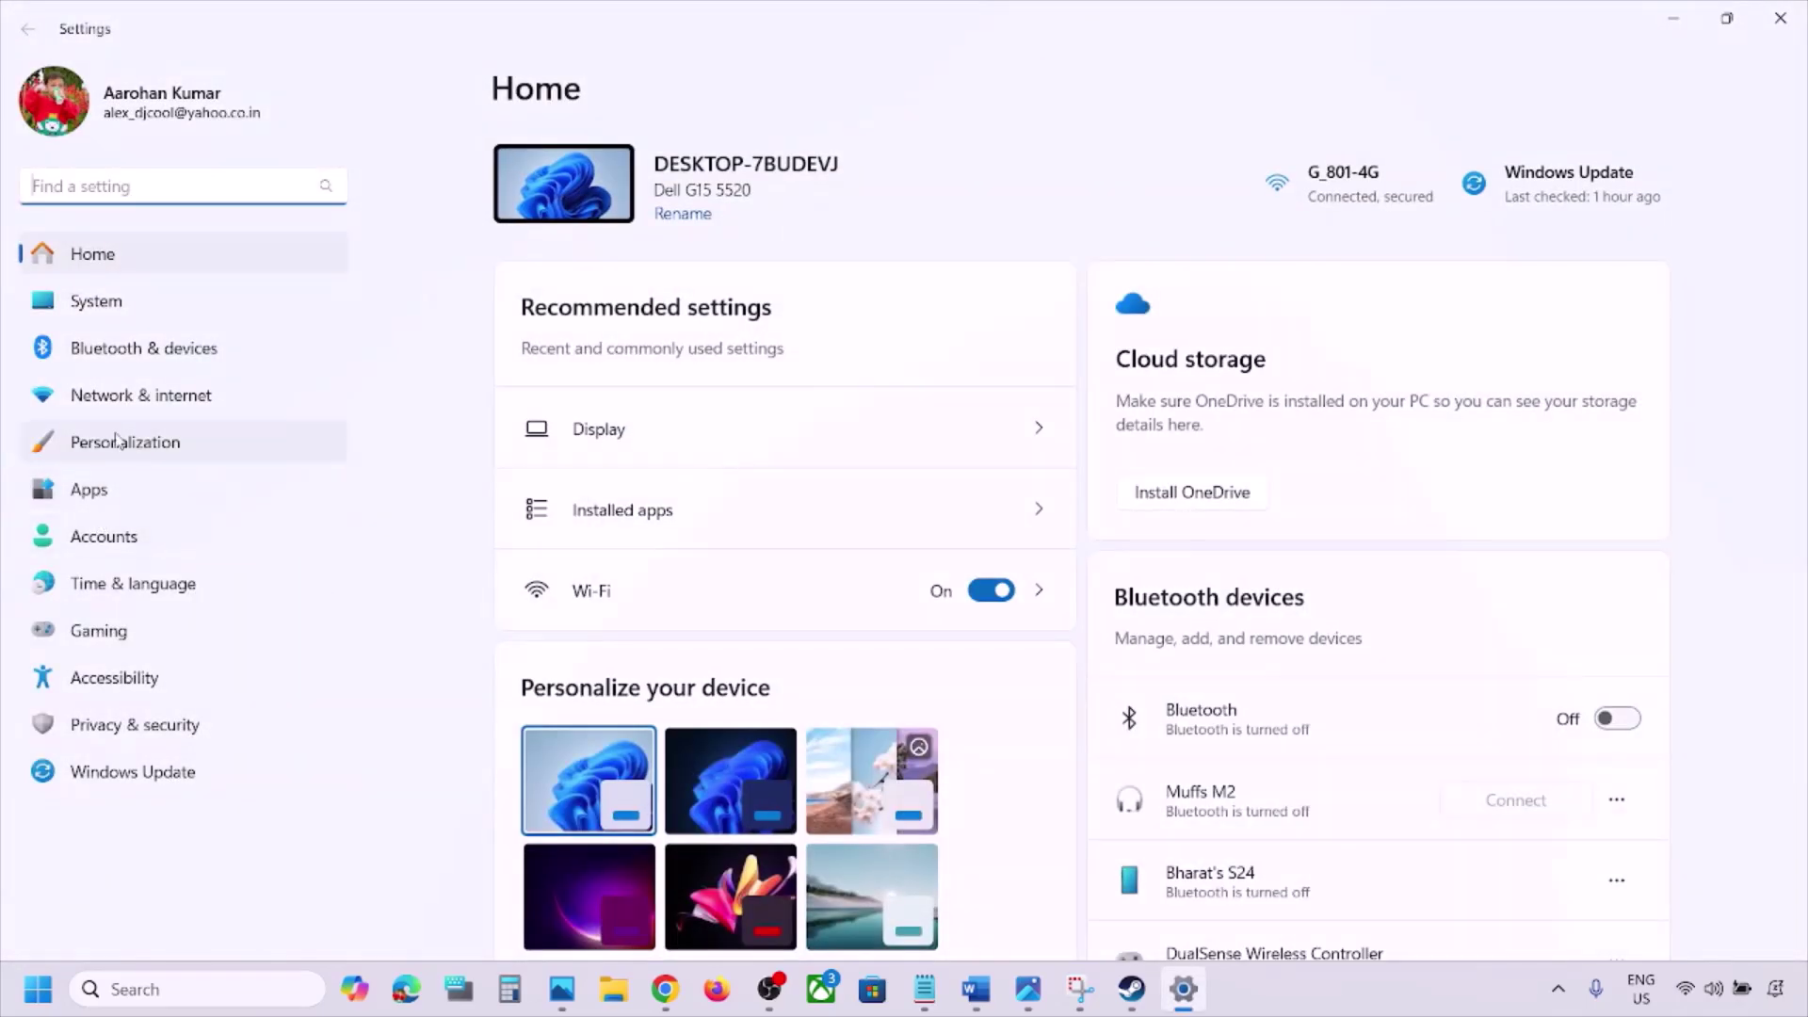
{"action": "left_click", "coordinate": [113, 586]}
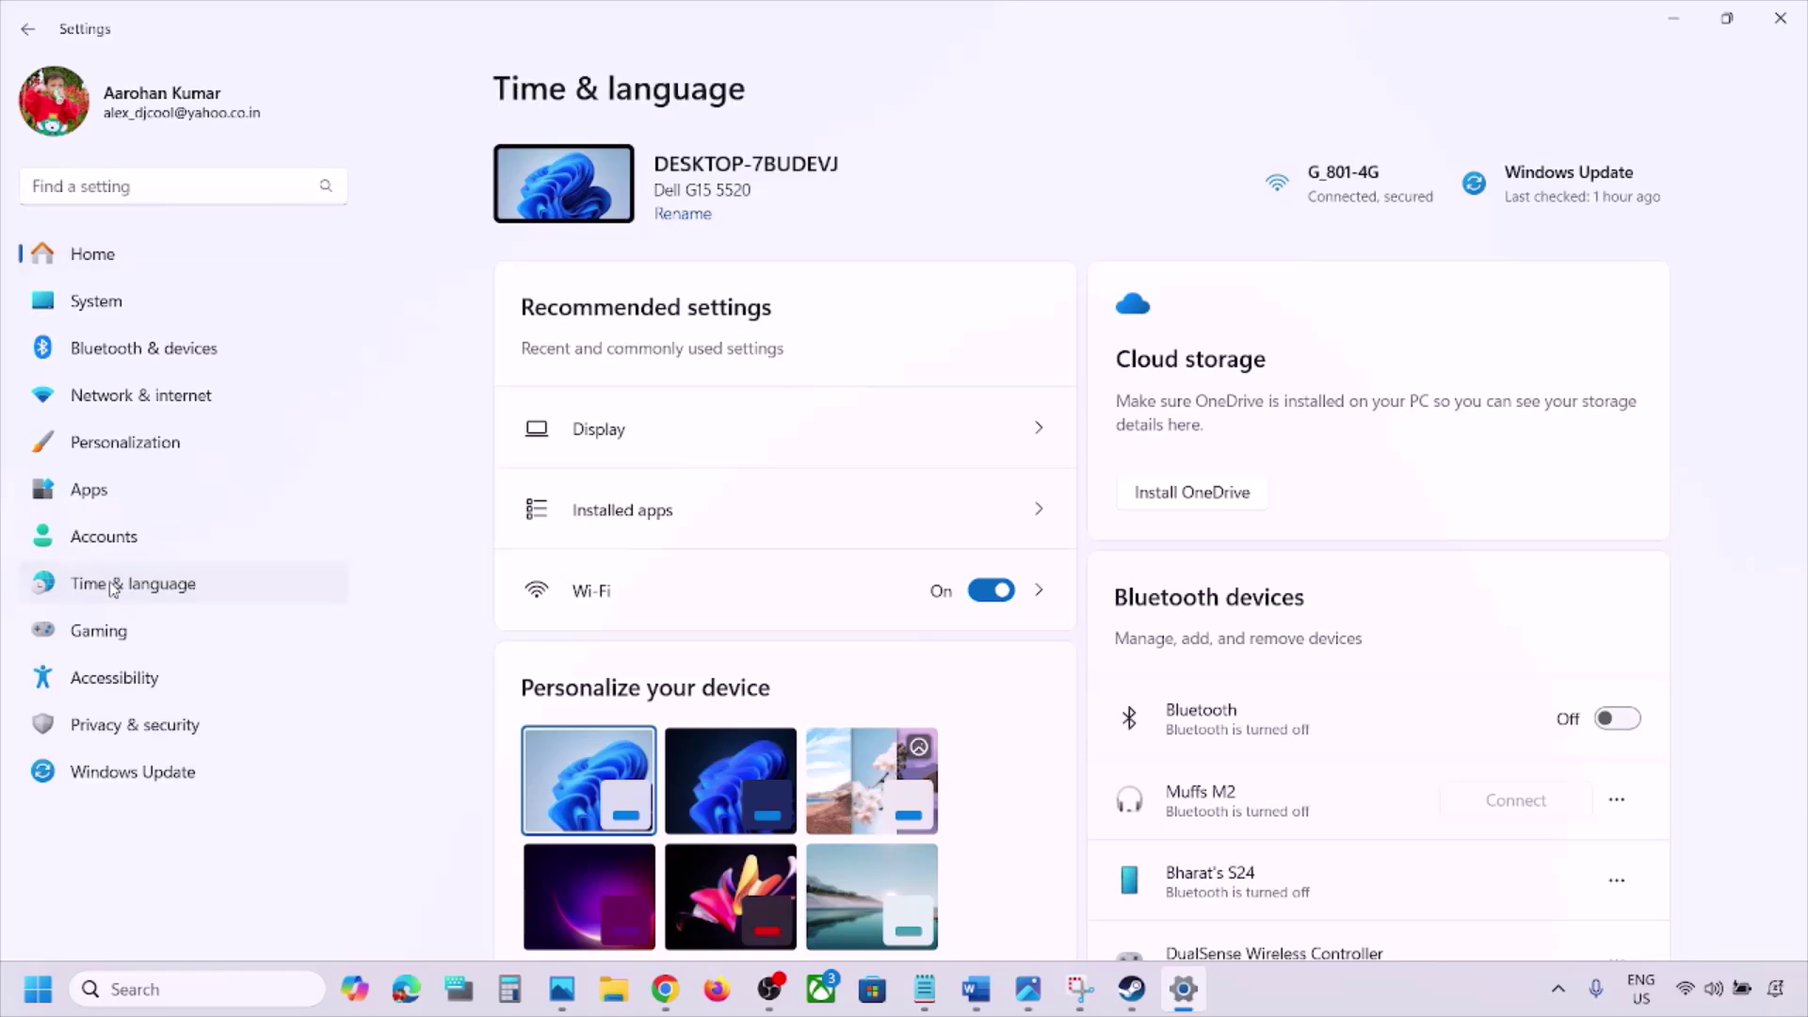
{"action": "left_click", "coordinate": [821, 299]}
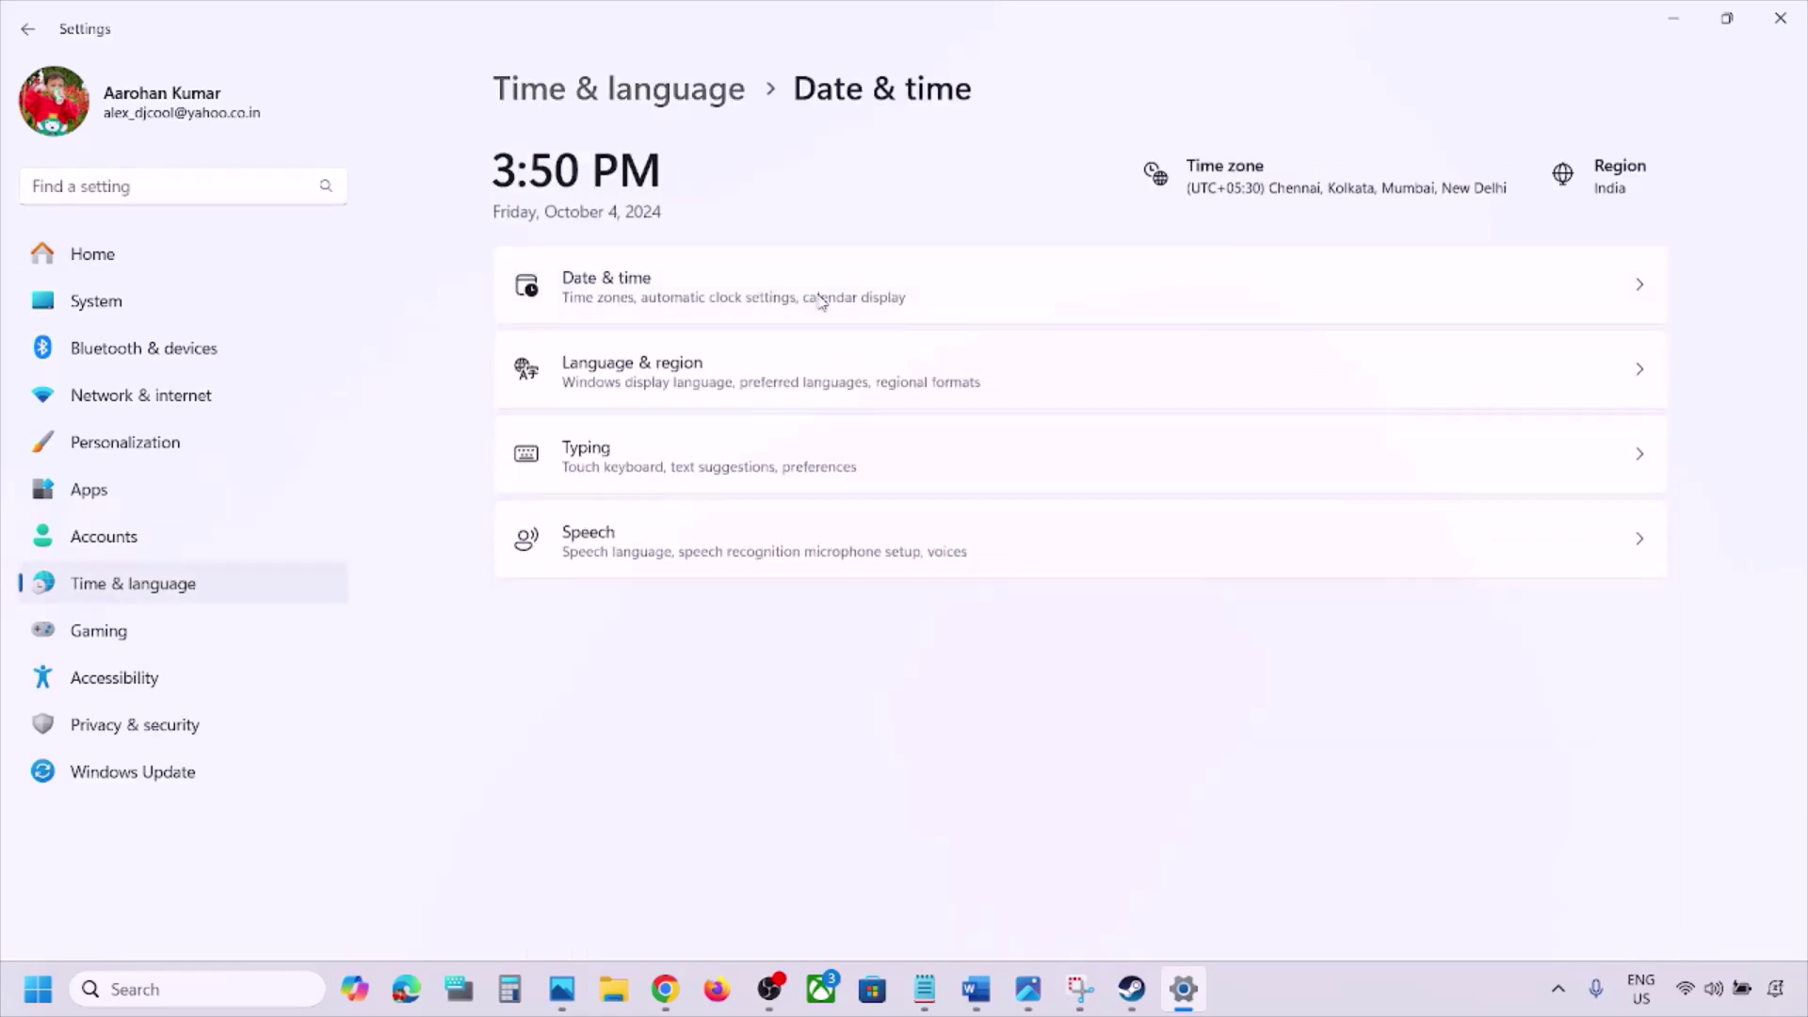
{"action": "scroll", "coordinate": [856, 491], "scroll_direction": "down", "scroll_amount": 3}
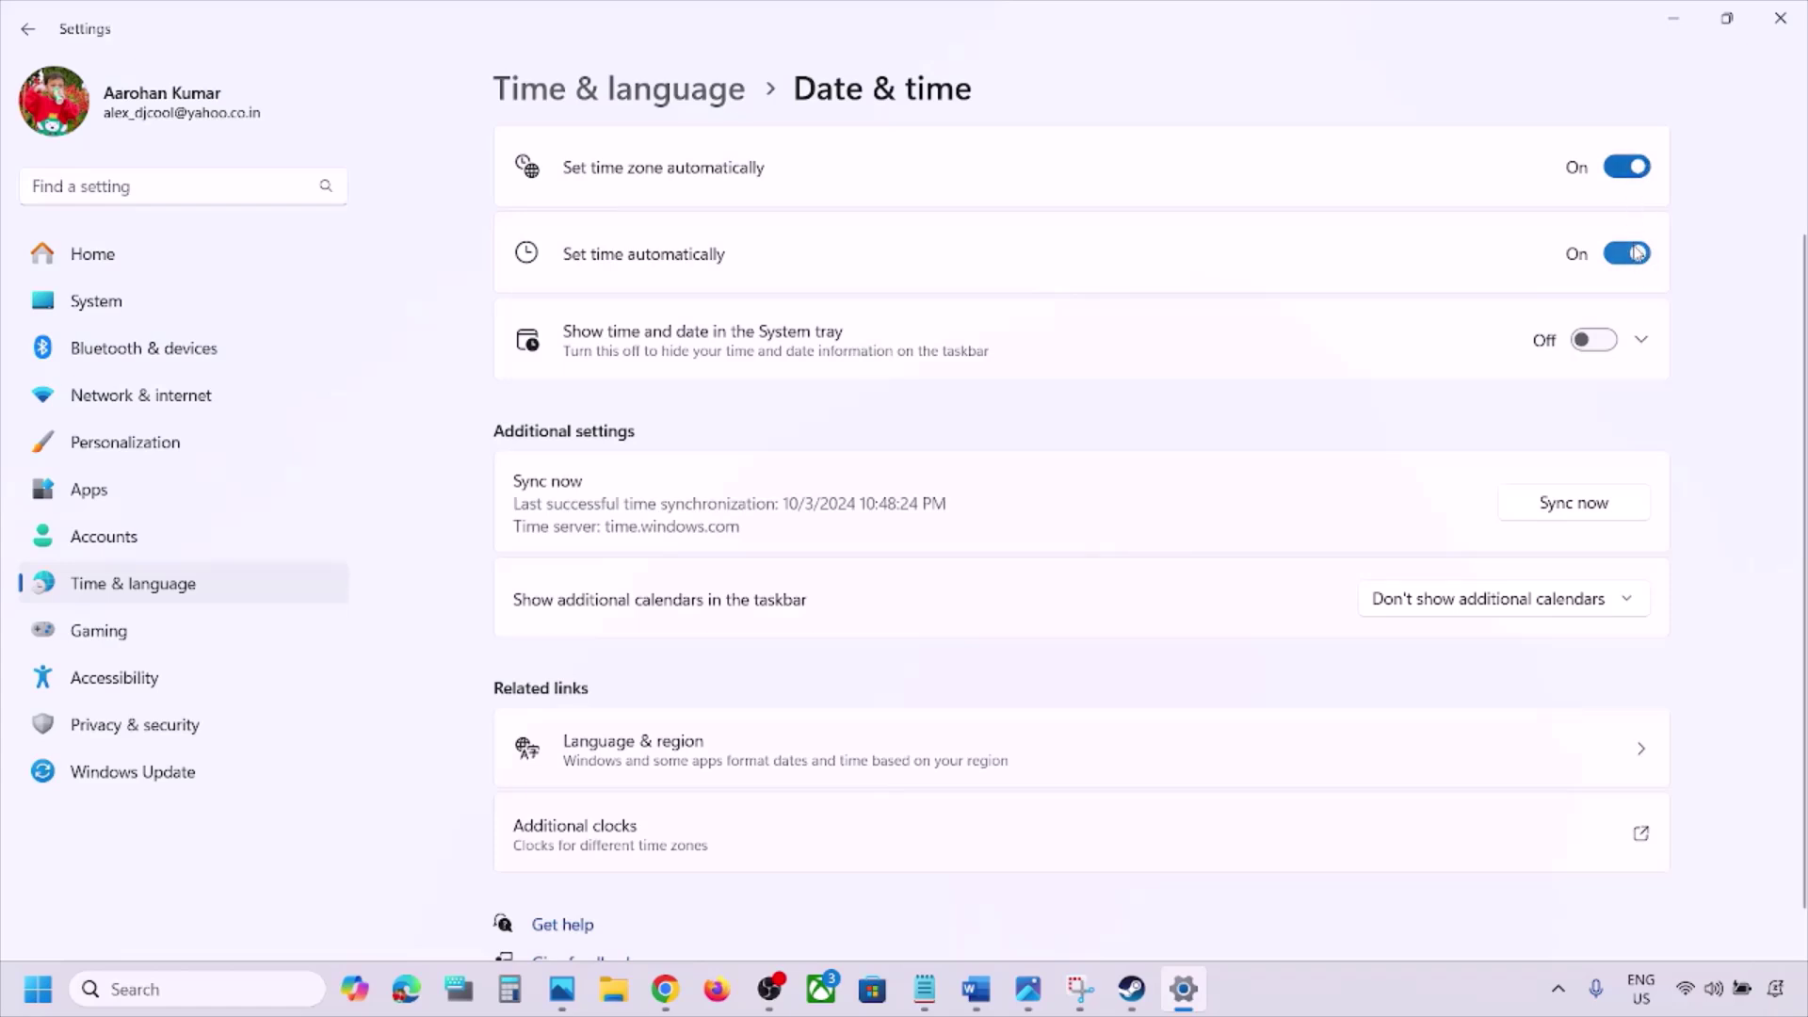
{"action": "scroll", "coordinate": [1116, 549], "scroll_direction": "down", "scroll_amount": 1}
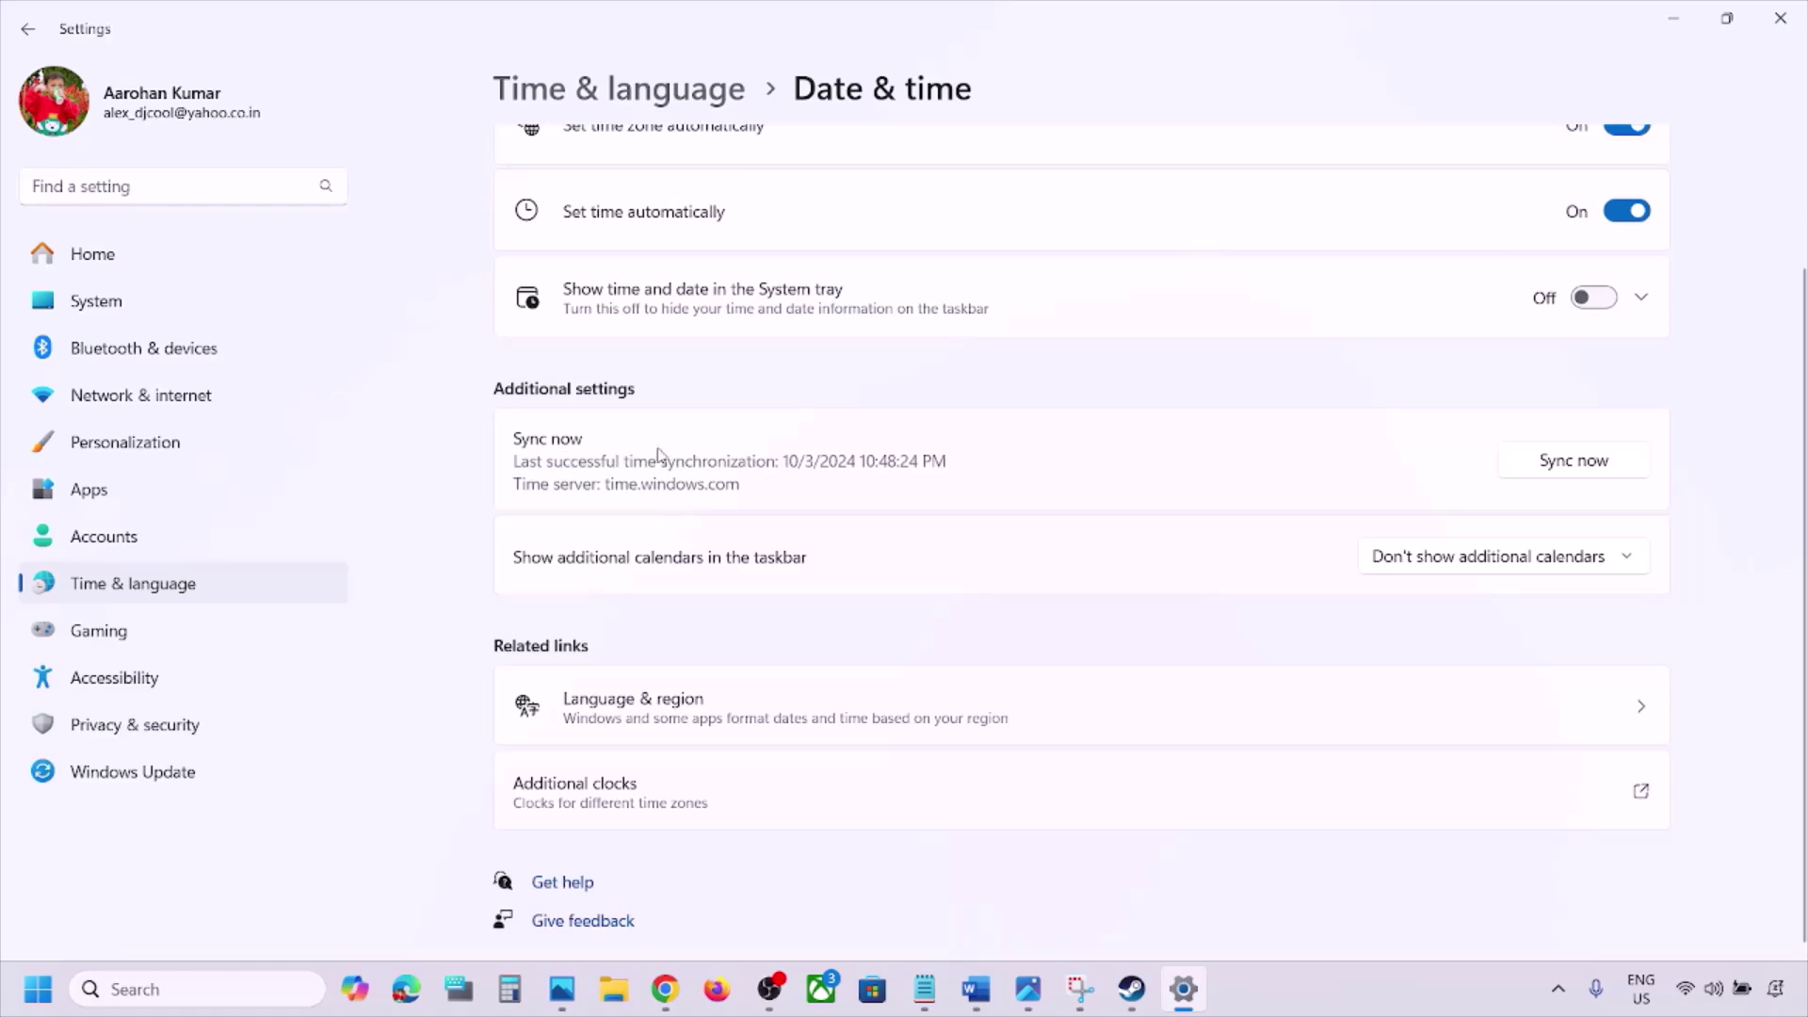
{"action": "left_click", "coordinate": [1579, 466]}
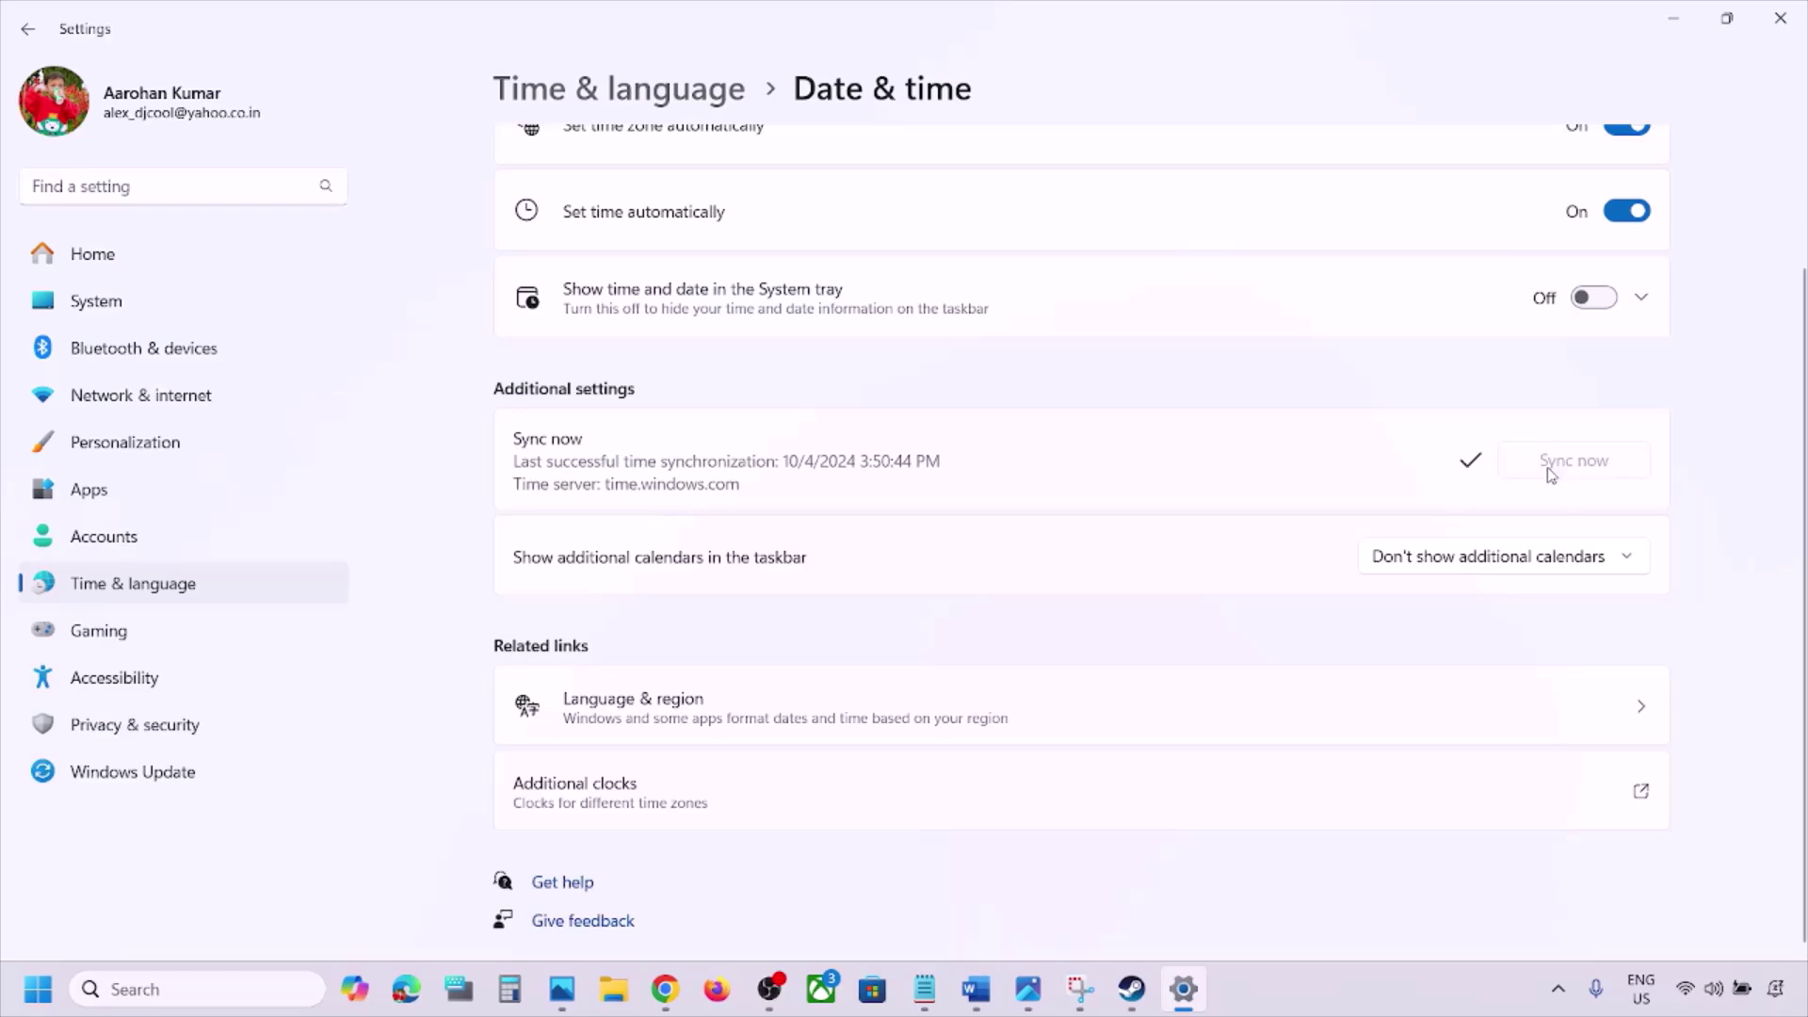
Select India as the country or region in the Language & region settings and close Settings.
{"action": "left_click", "coordinate": [208, 590]}
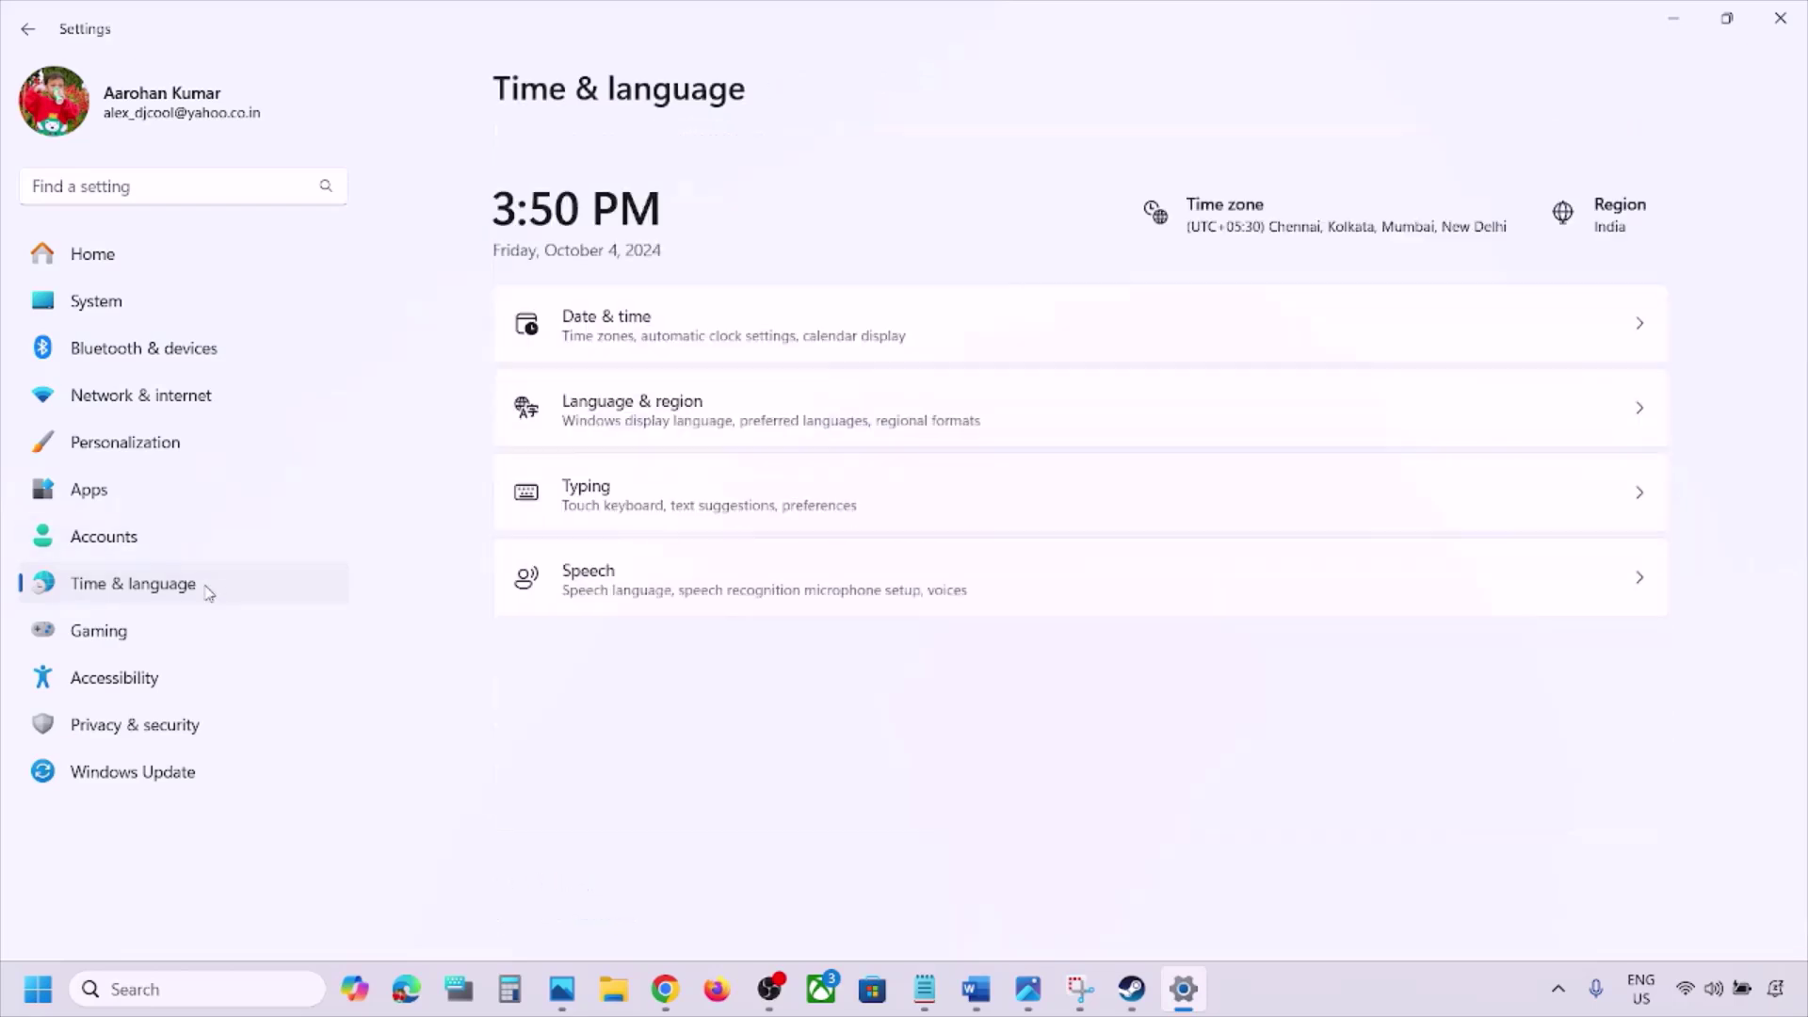
{"action": "left_click", "coordinate": [777, 366]}
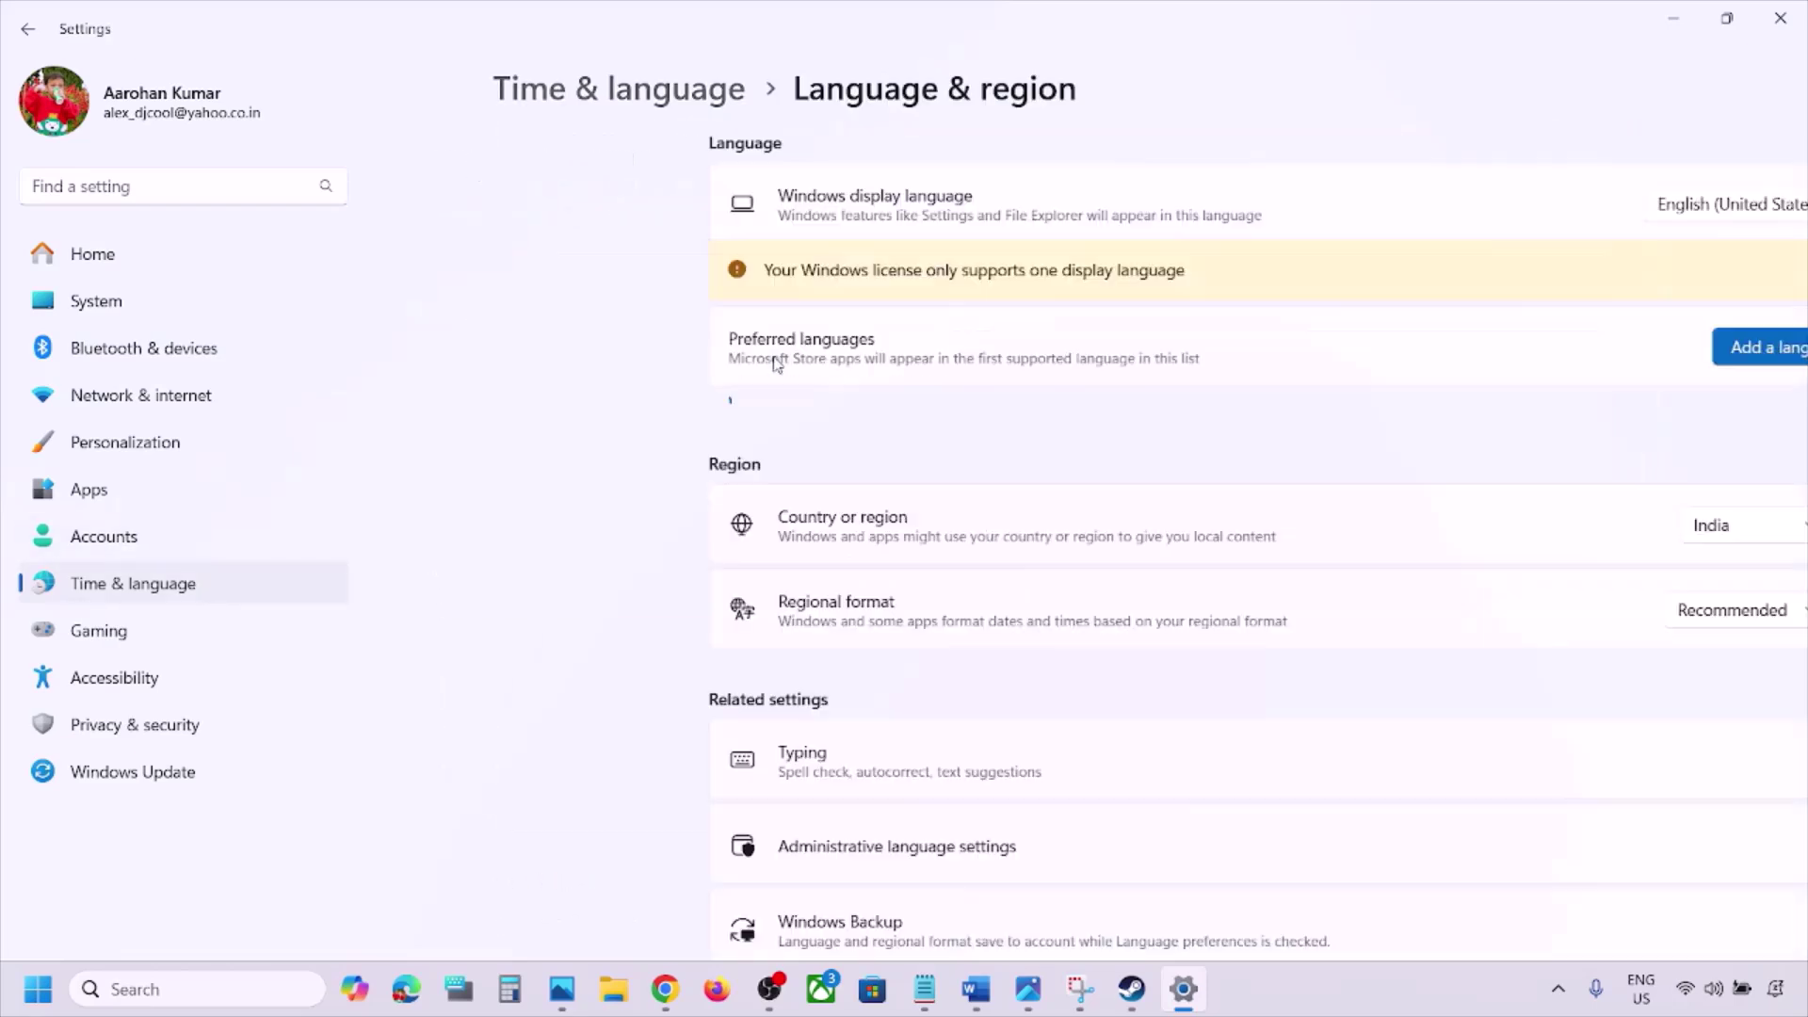
{"action": "left_click", "coordinate": [1503, 672]}
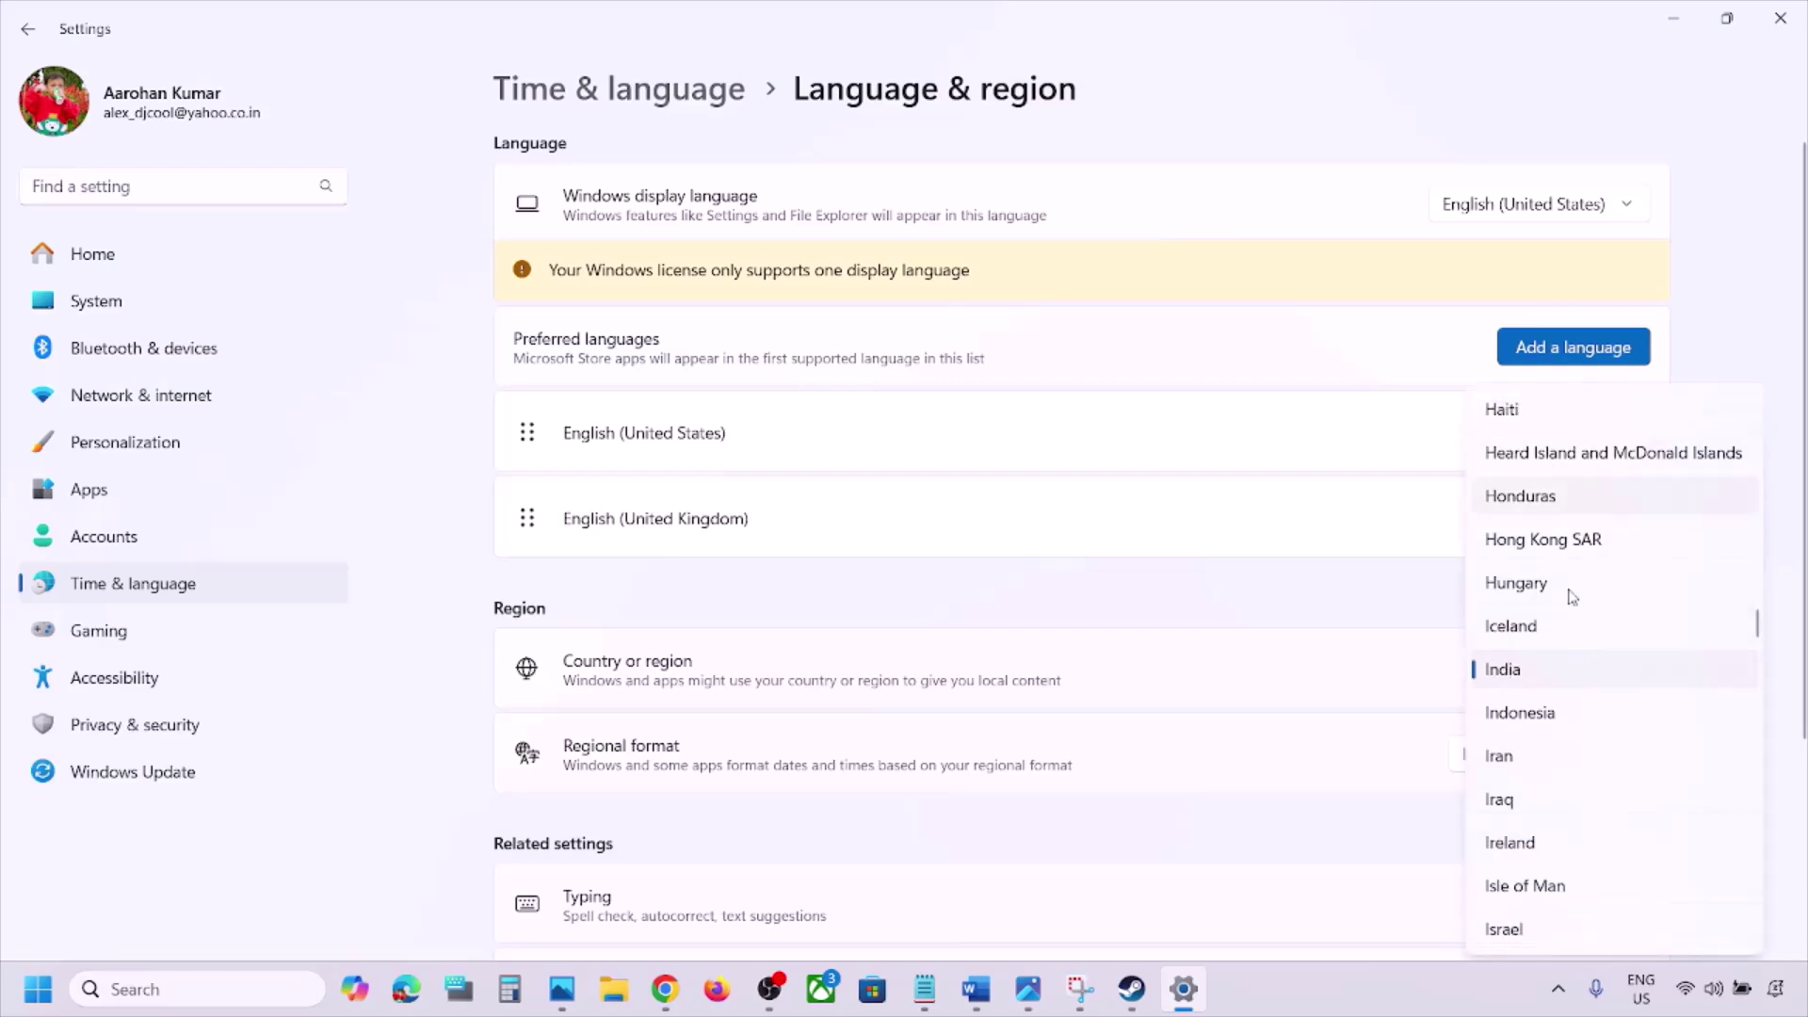
{"action": "left_click", "coordinate": [1589, 671]}
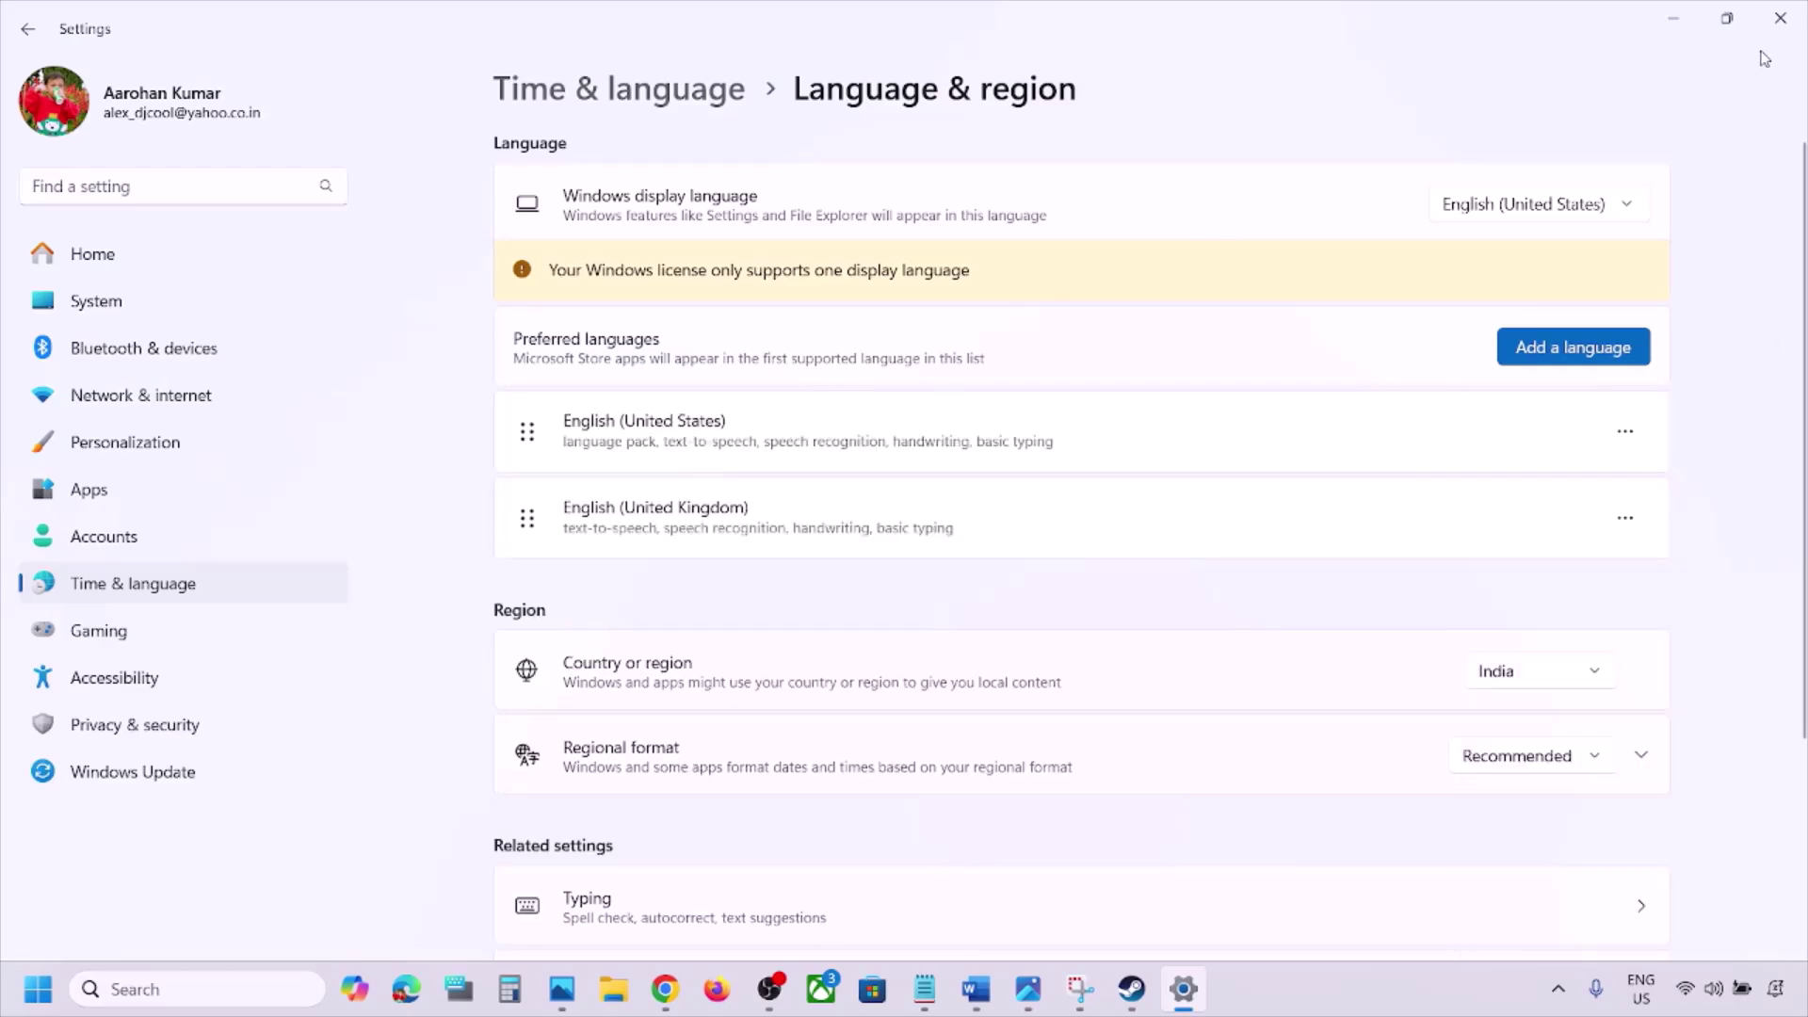
{"action": "left_click", "coordinate": [1780, 17]}
Highlight "Shut down your computer" in the Step 4 power cycle instructions of the Word document.
{"action": "scroll", "coordinate": [810, 690], "scroll_direction": "down", "scroll_amount": 2}
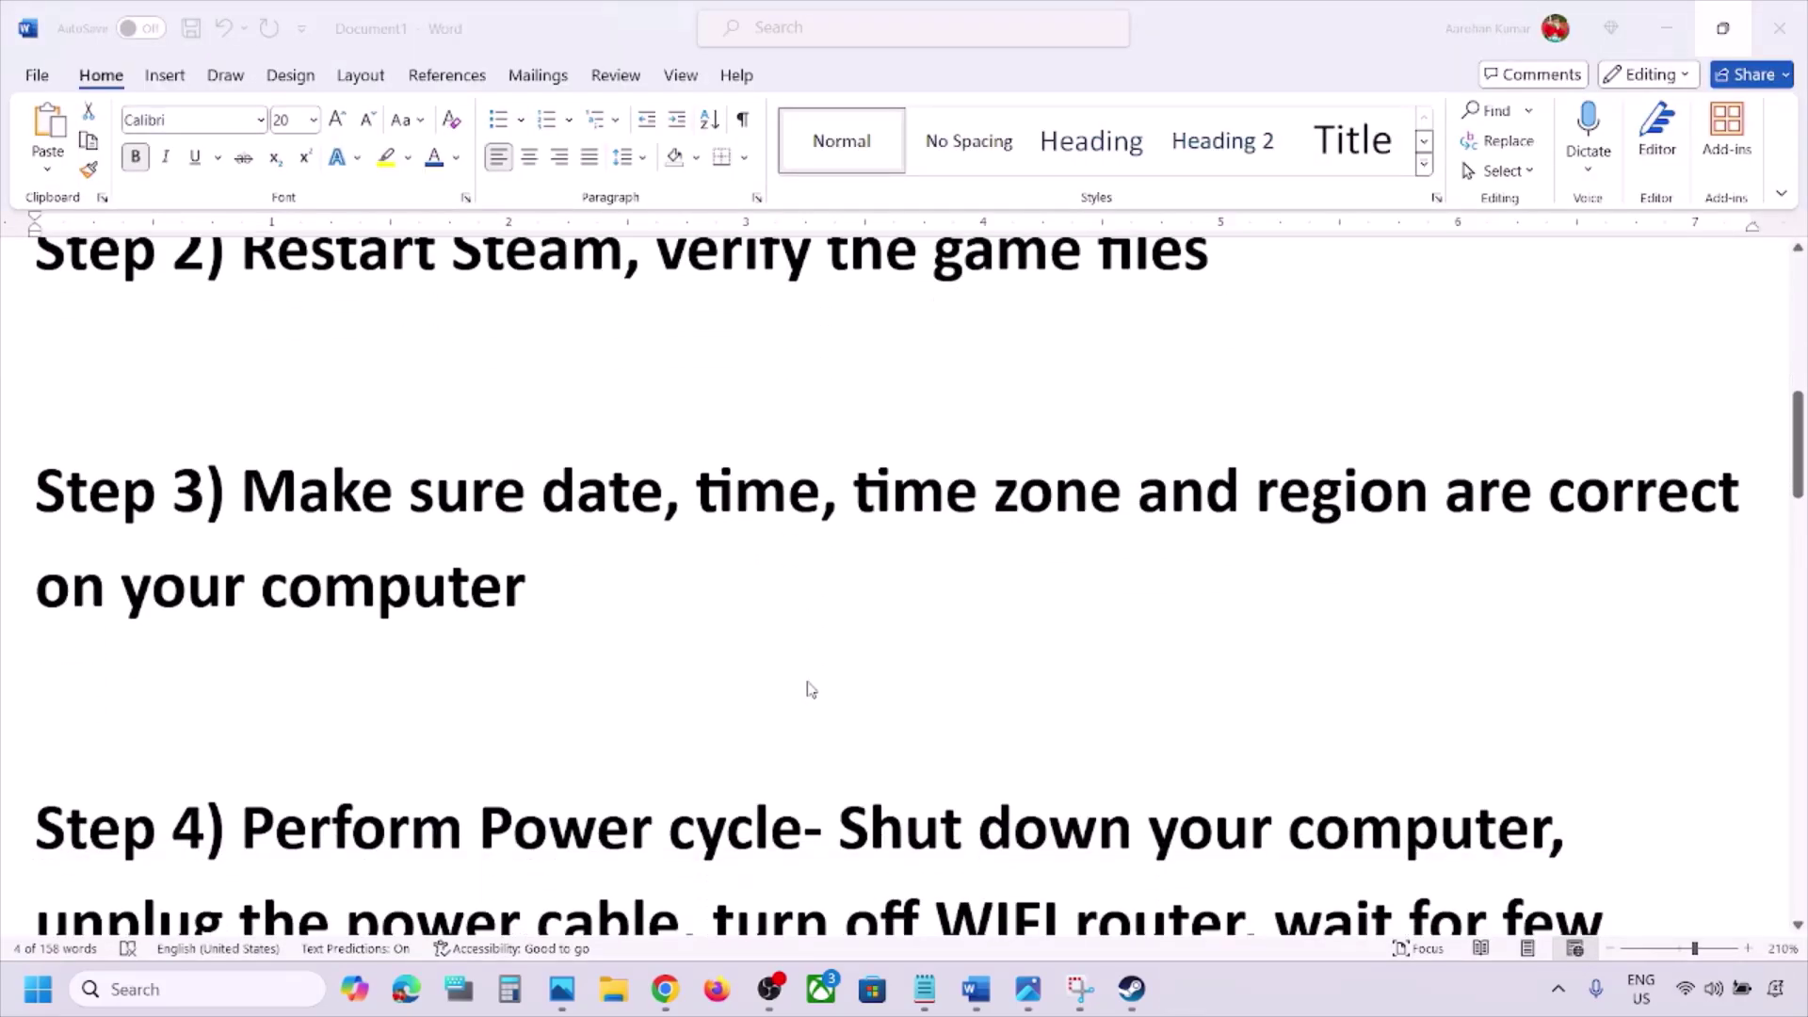
{"action": "scroll", "coordinate": [810, 690], "scroll_direction": "down", "scroll_amount": 4}
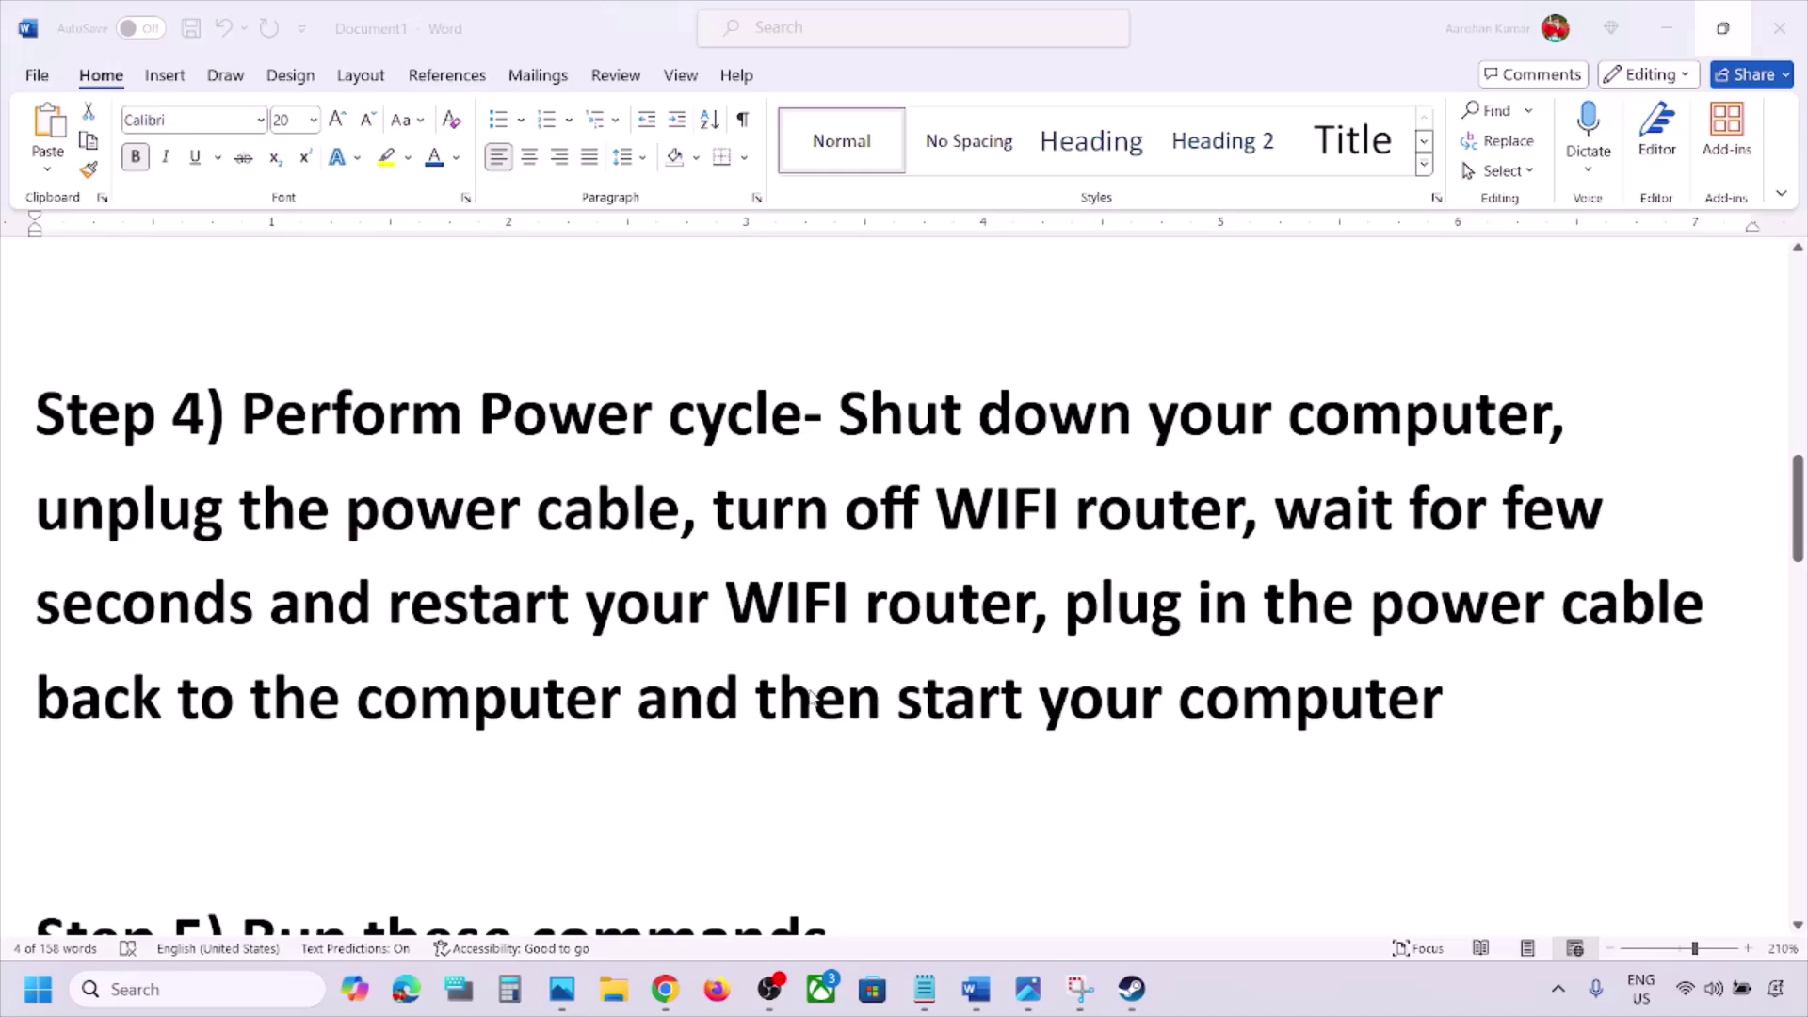
{"action": "scroll", "coordinate": [810, 694], "scroll_direction": "up", "scroll_amount": 1}
{"action": "left_click", "coordinate": [846, 482]}
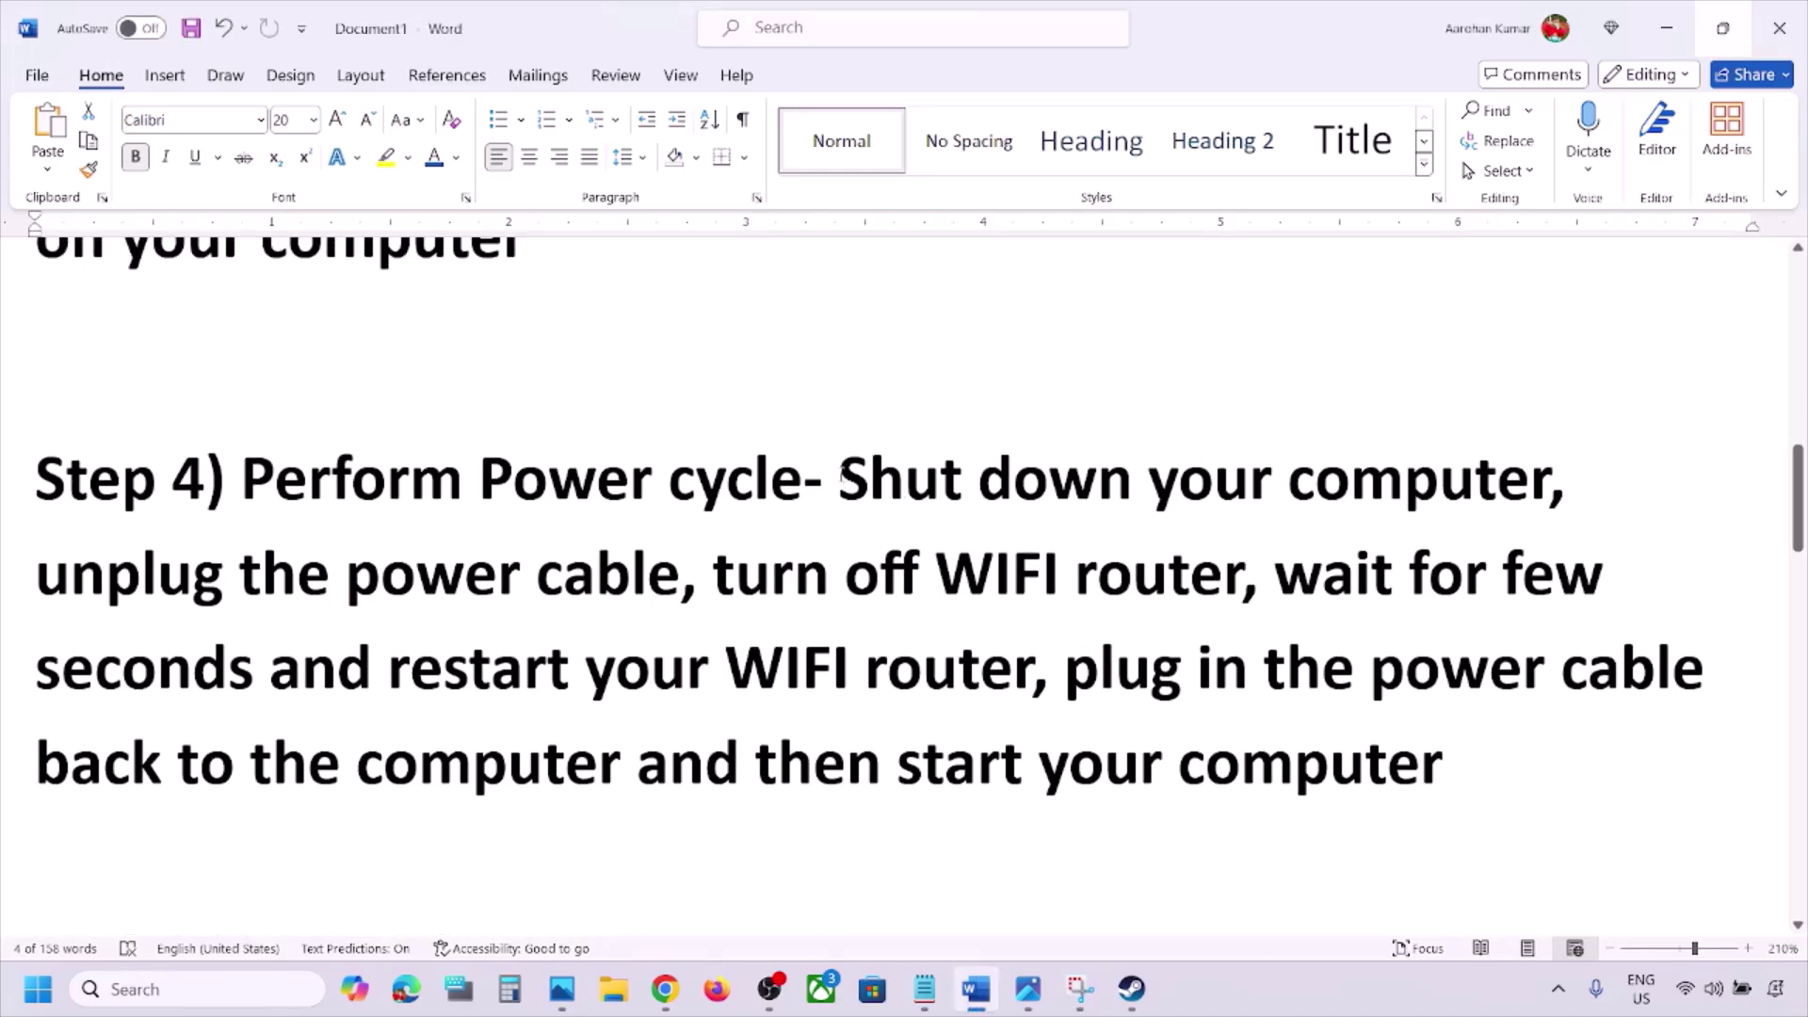
{"action": "left_click_drag", "start_coordinate": [841, 480], "coordinate": [1549, 482]}
View the computer's Shut down power option and return to the document without shutting down.
{"action": "key", "text": "super"}
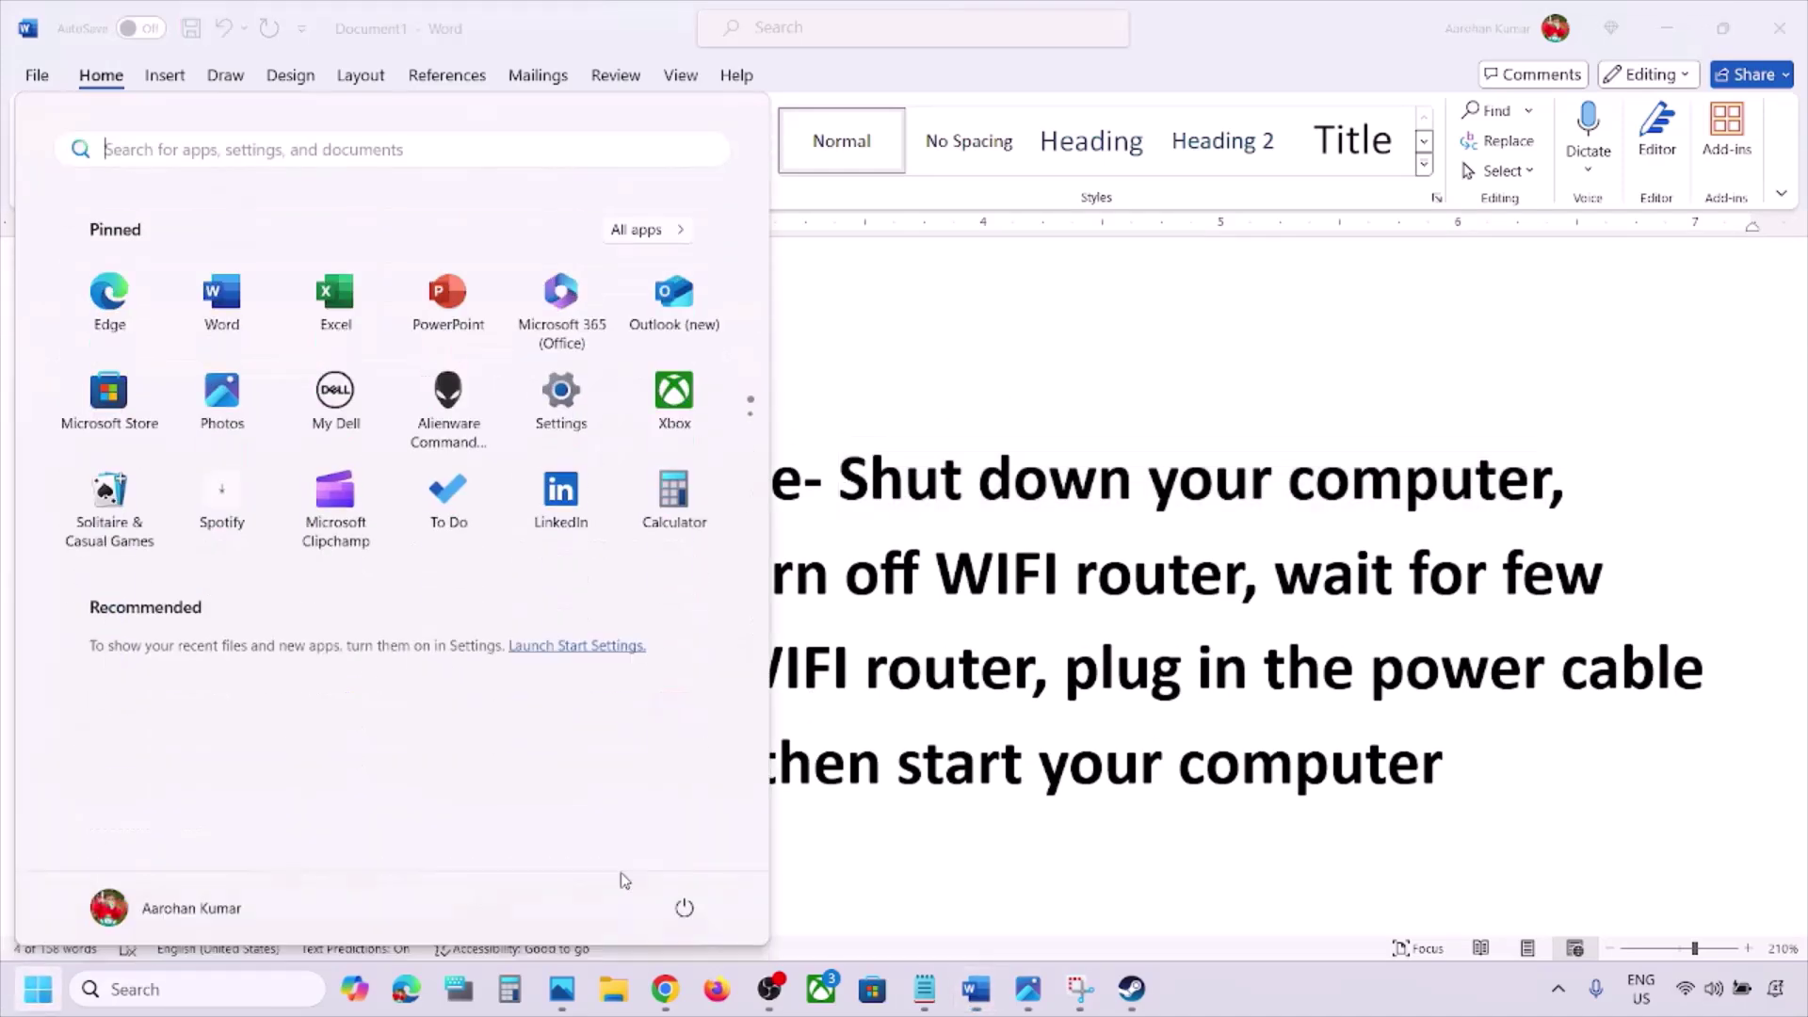
{"action": "left_click", "coordinate": [685, 908]}
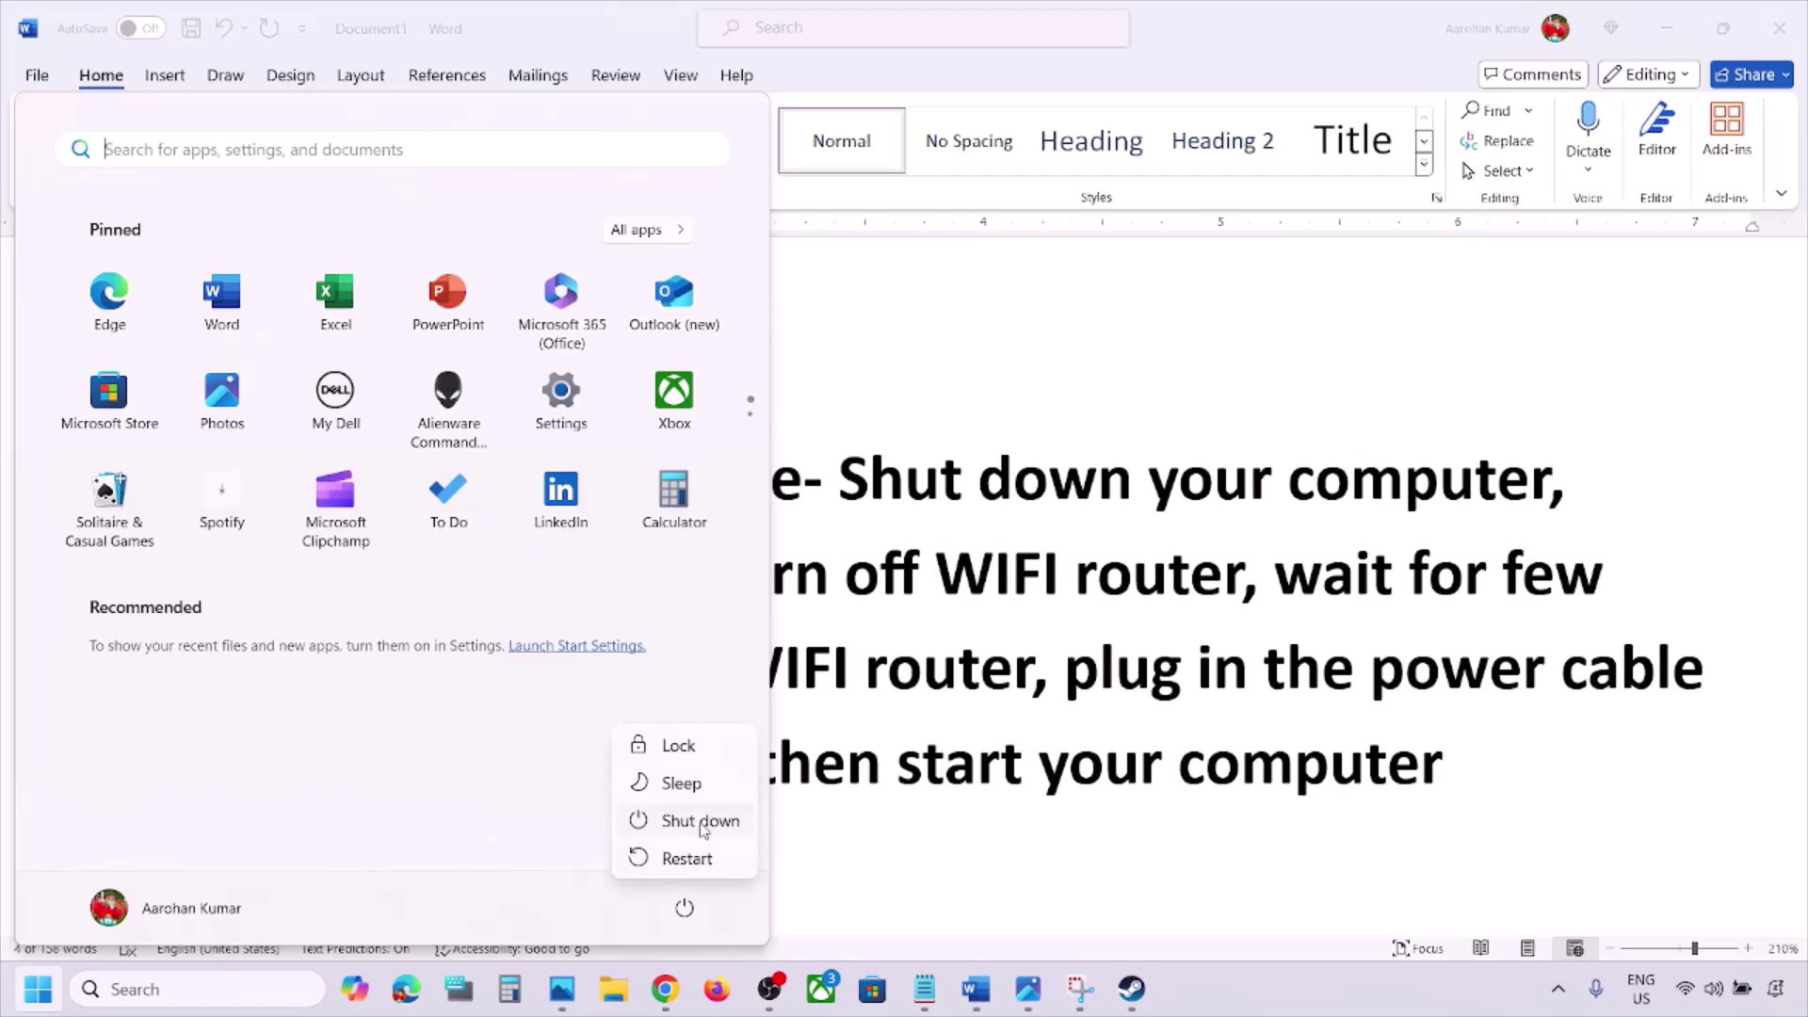
{"action": "left_click", "coordinate": [1121, 632]}
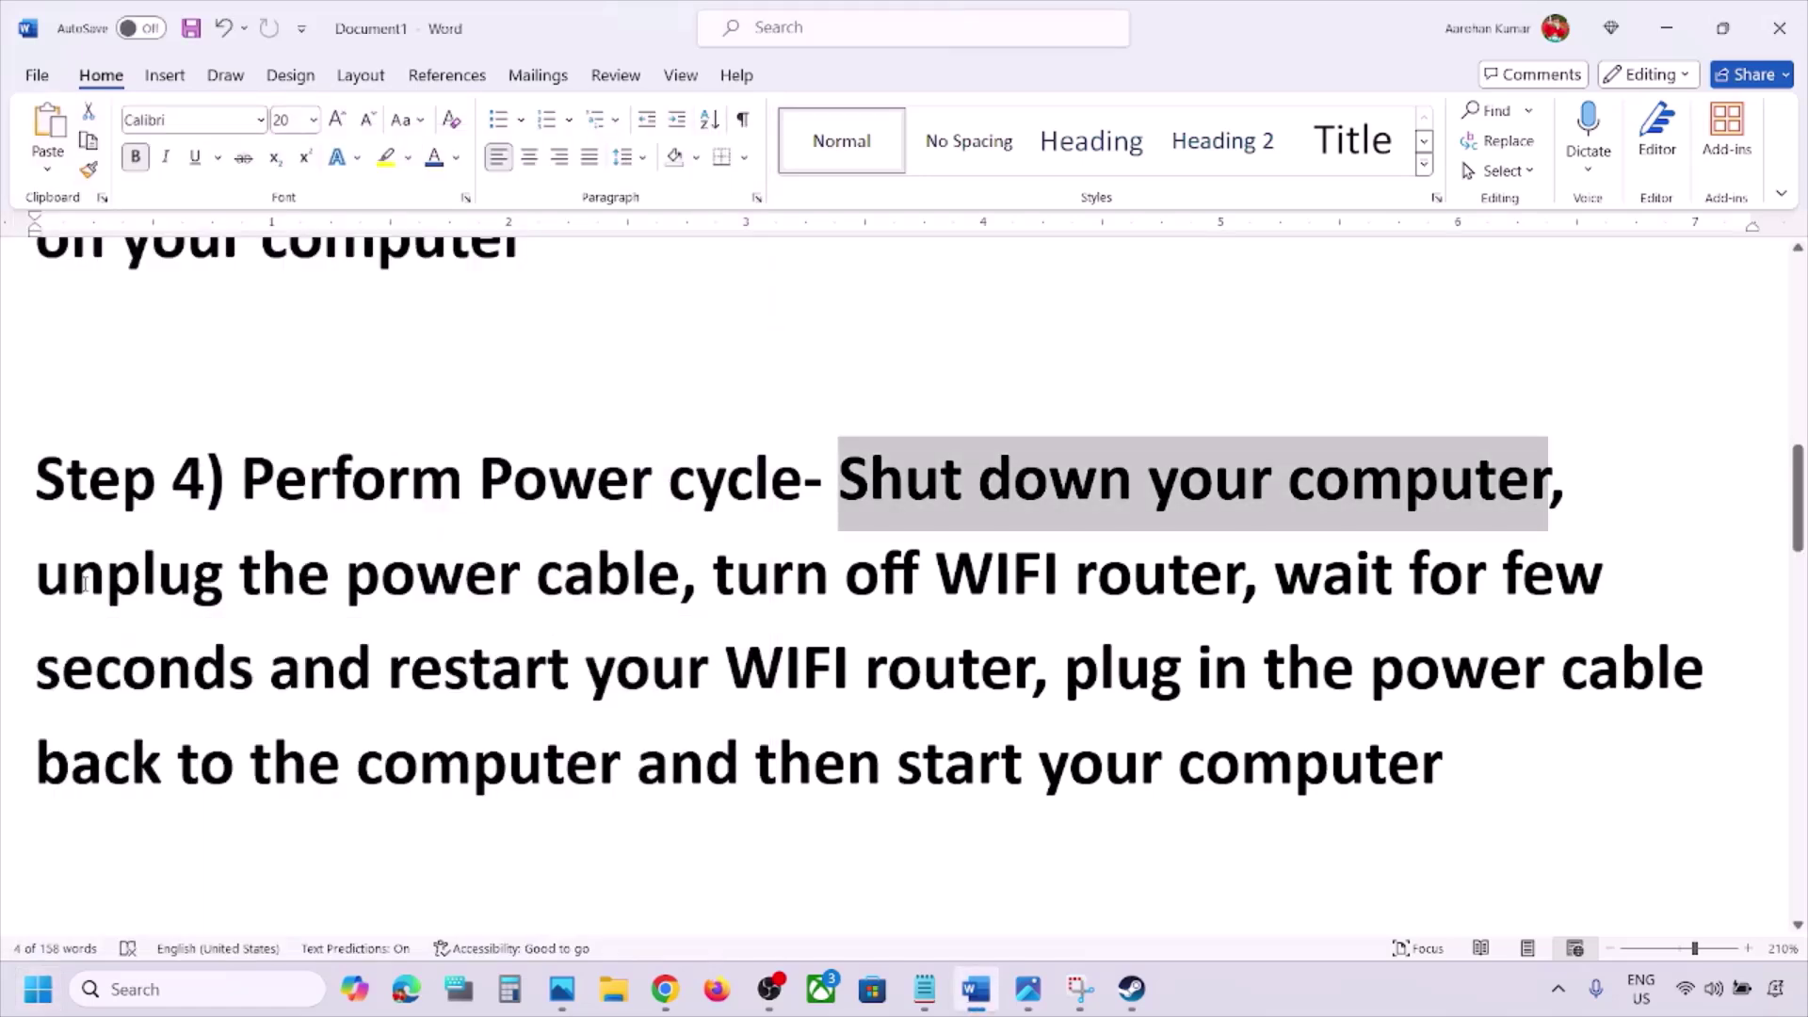
Highlight the remaining Step 4 instructions from "unplug the power cable" to "then start your computer", and clear the selection.
{"action": "left_click_drag", "start_coordinate": [37, 576], "coordinate": [575, 798]}
{"action": "left_click", "coordinate": [796, 589]}
{"action": "left_click_drag", "start_coordinate": [816, 794], "coordinate": [1444, 770]}
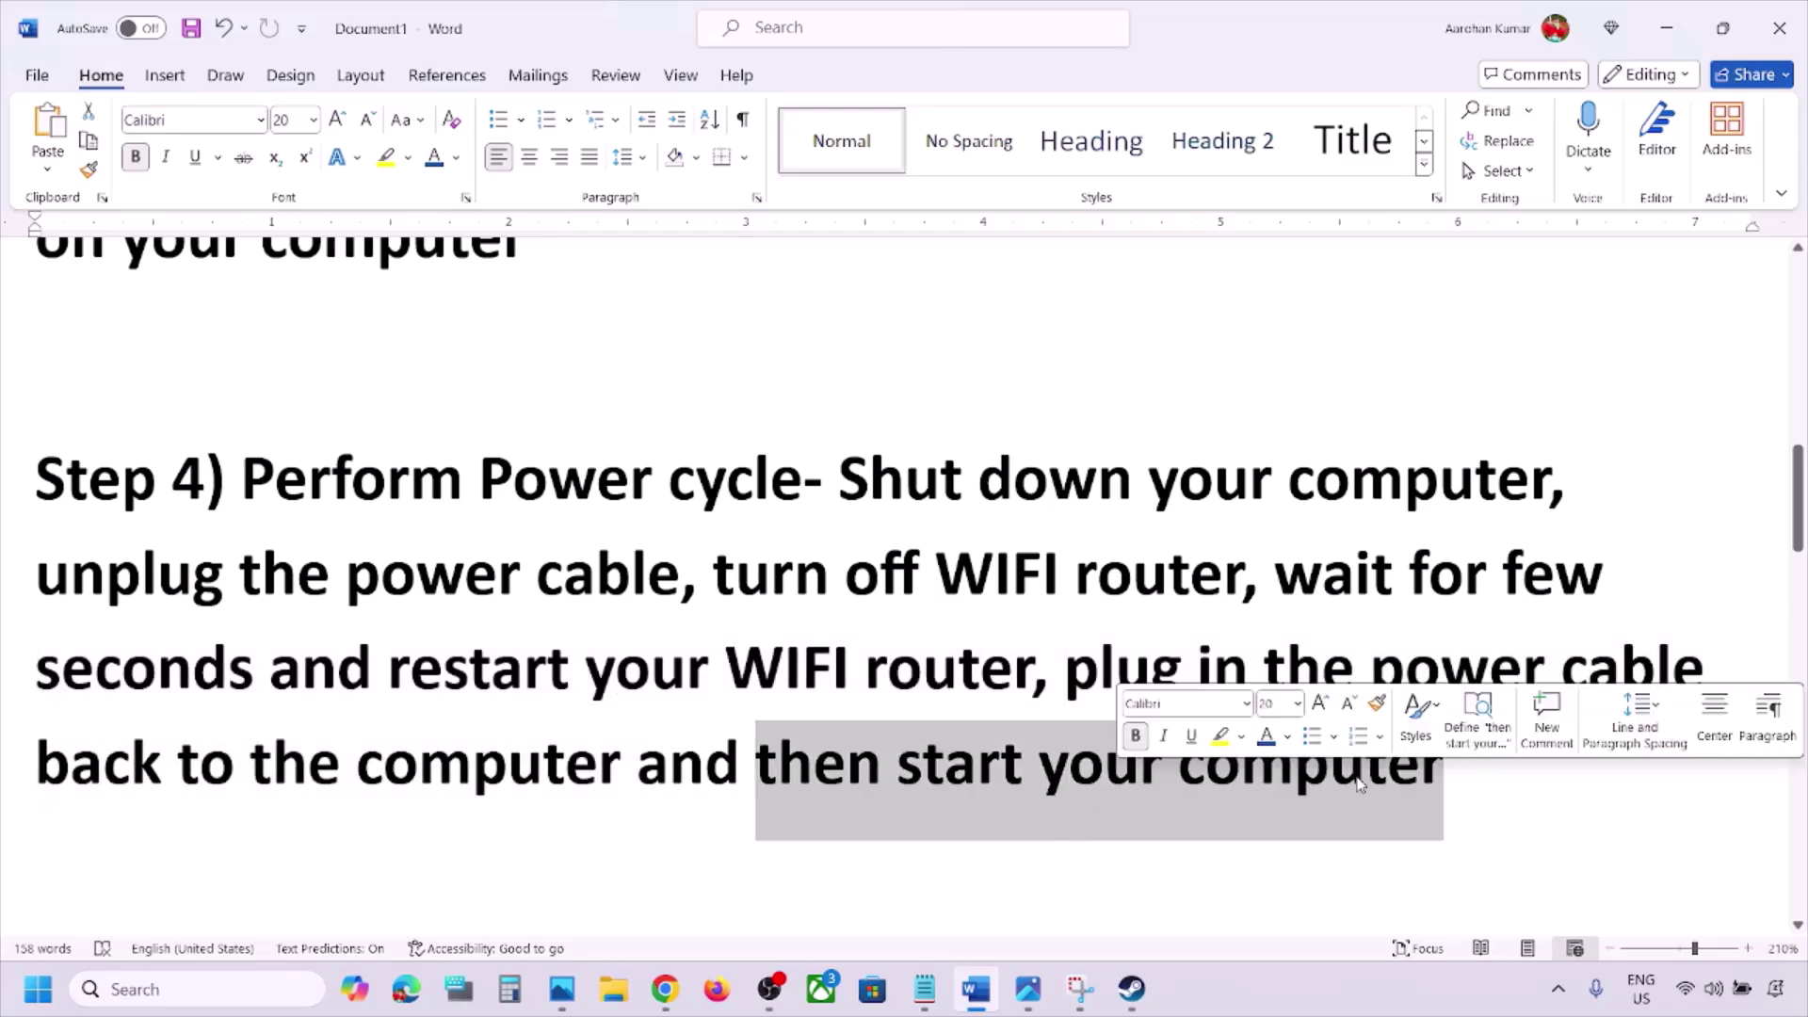
{"action": "left_click", "coordinate": [550, 696]}
Search Windows for "cmd" and open Command Prompt as administrator for the Step 5 commands.
{"action": "scroll", "coordinate": [550, 697], "scroll_direction": "down", "scroll_amount": 5}
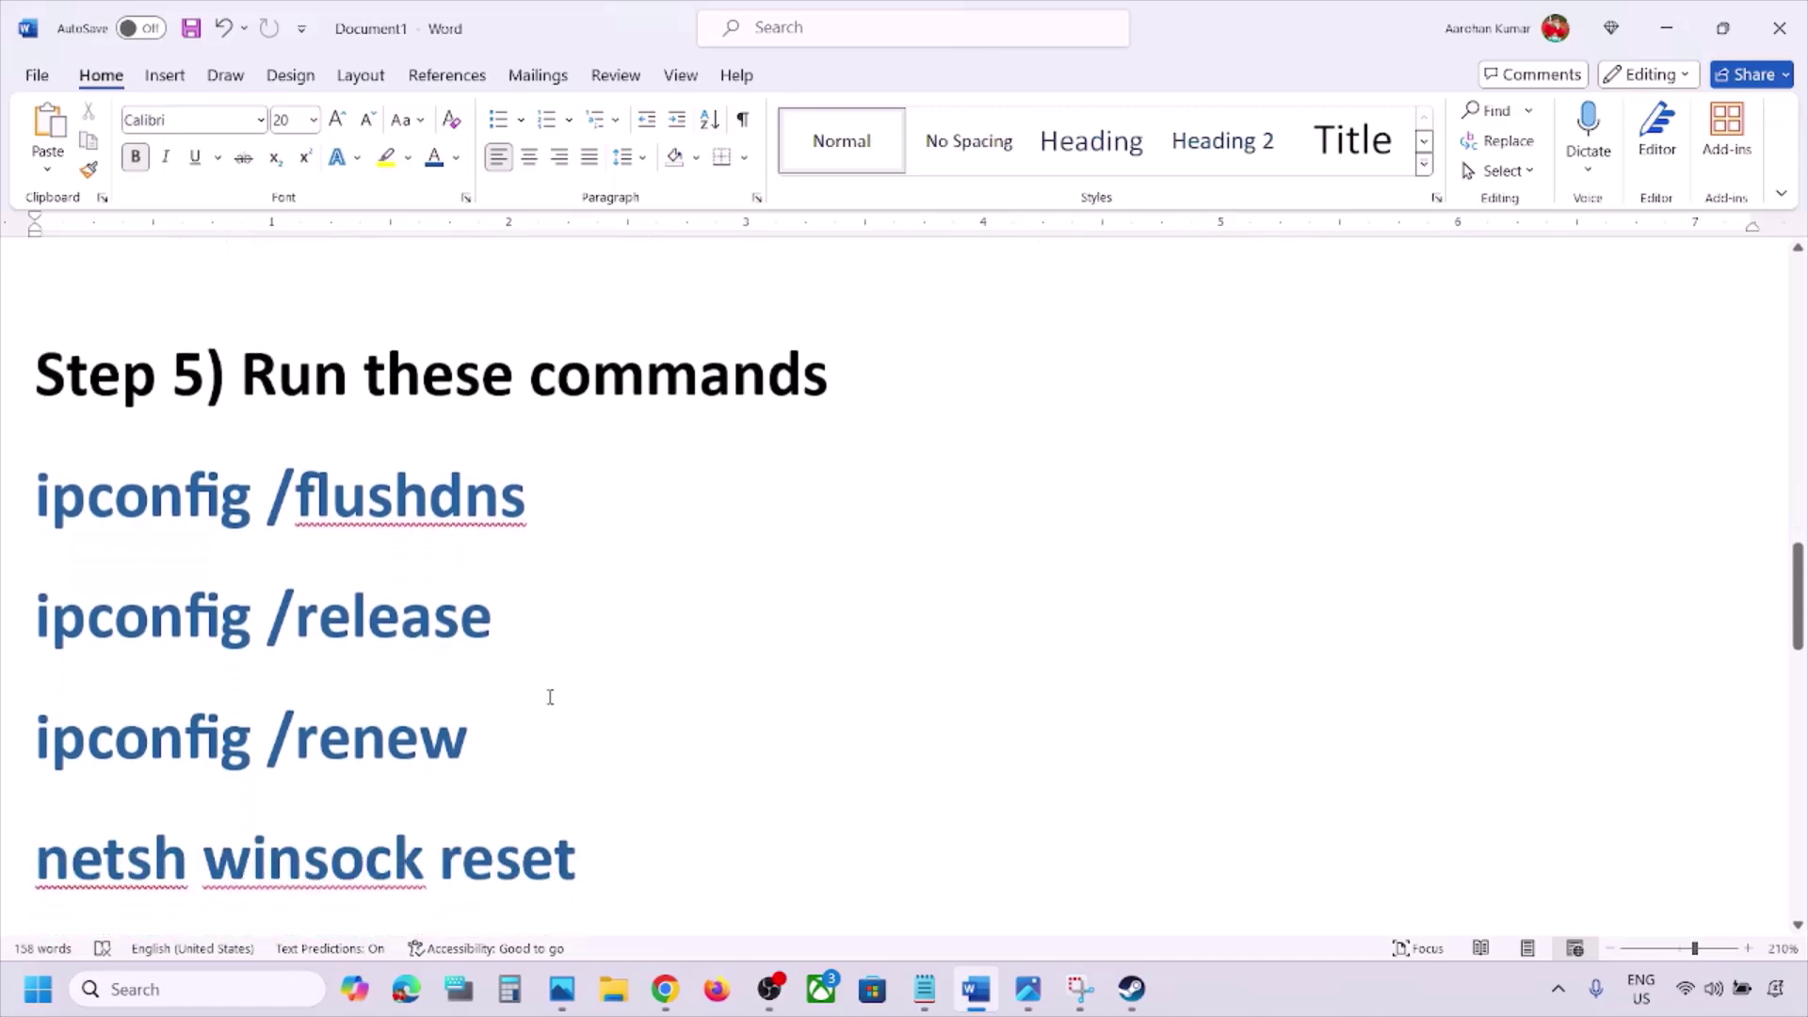
{"action": "left_click", "coordinate": [194, 991]}
{"action": "type", "text": "cmd"}
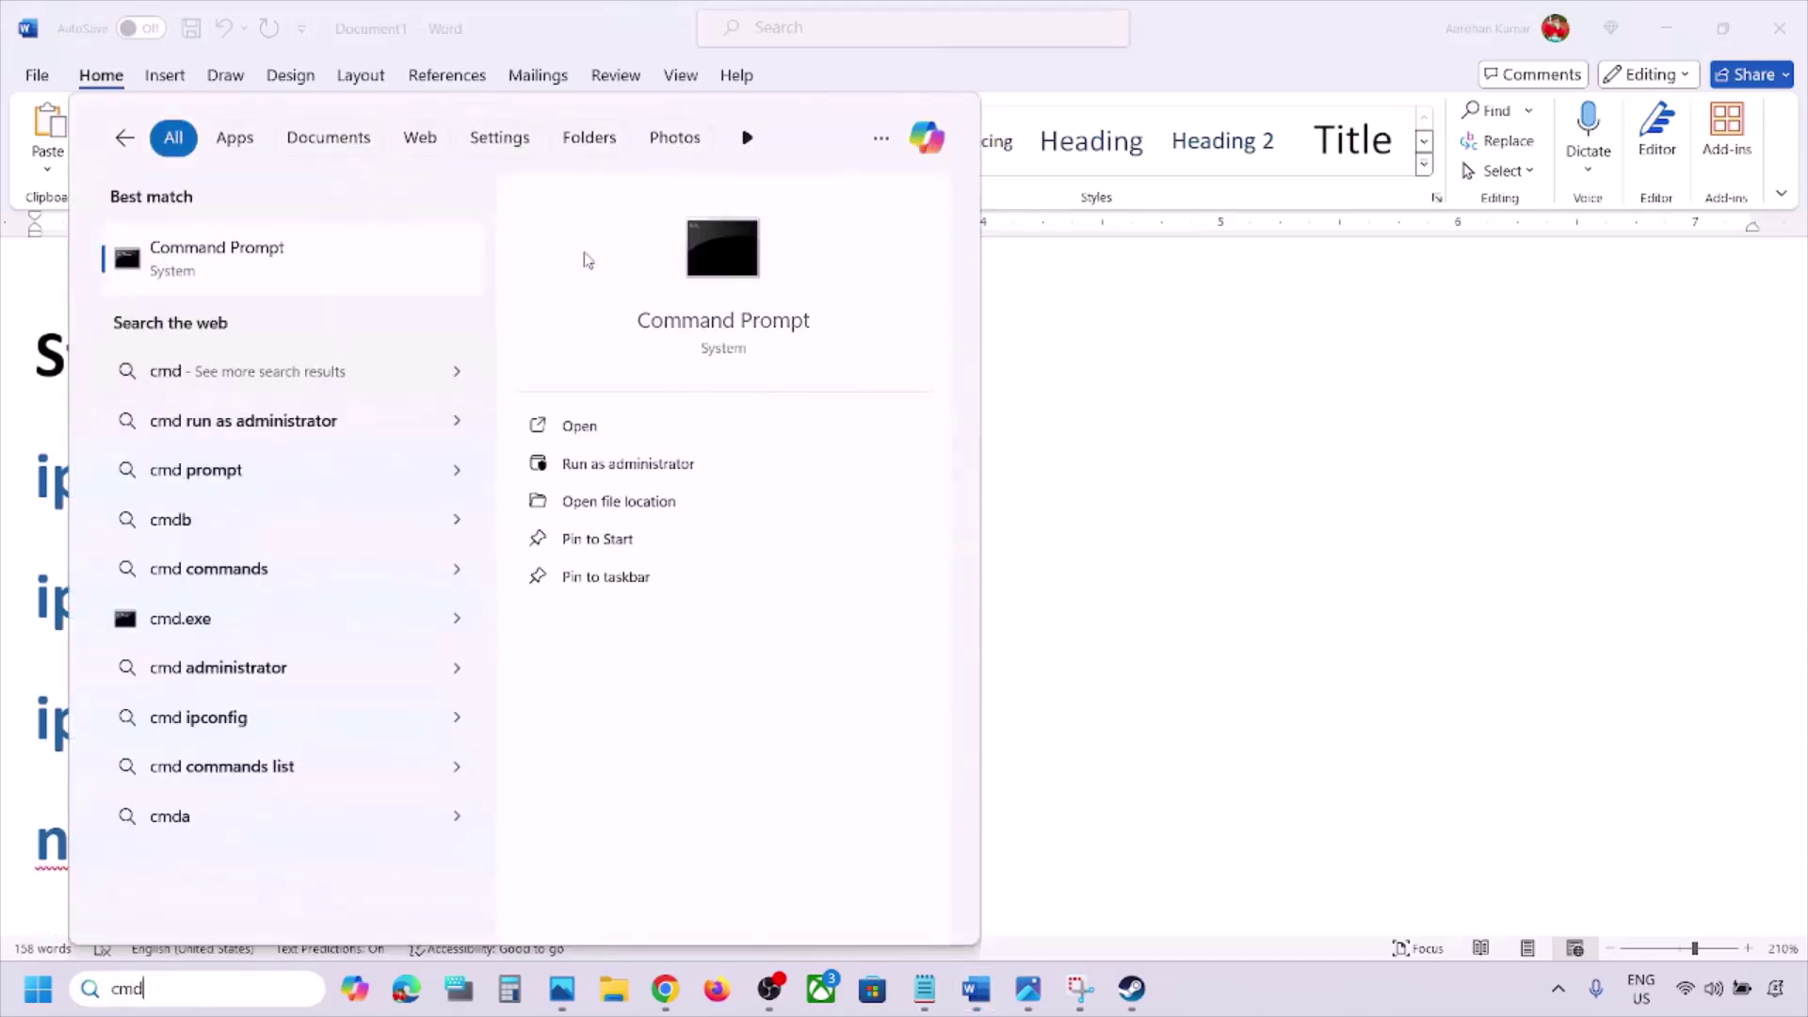
{"action": "right_click", "coordinate": [230, 279]}
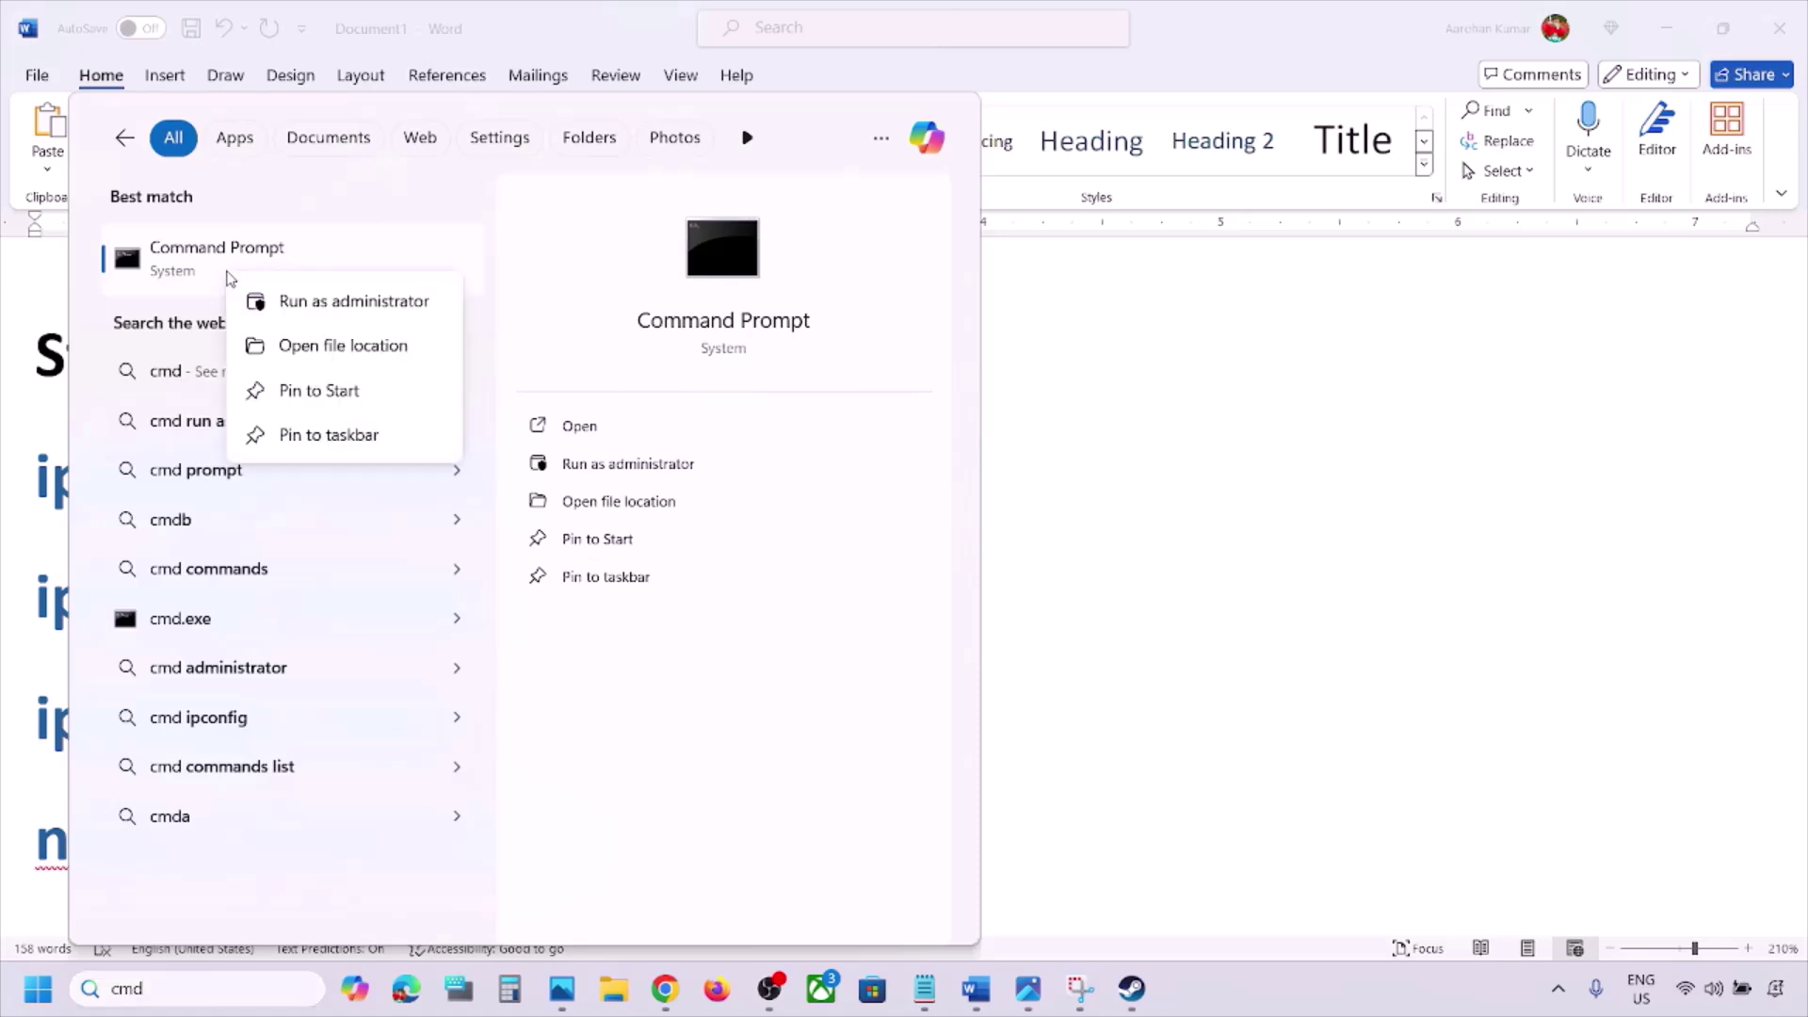
{"action": "left_click", "coordinate": [388, 303]}
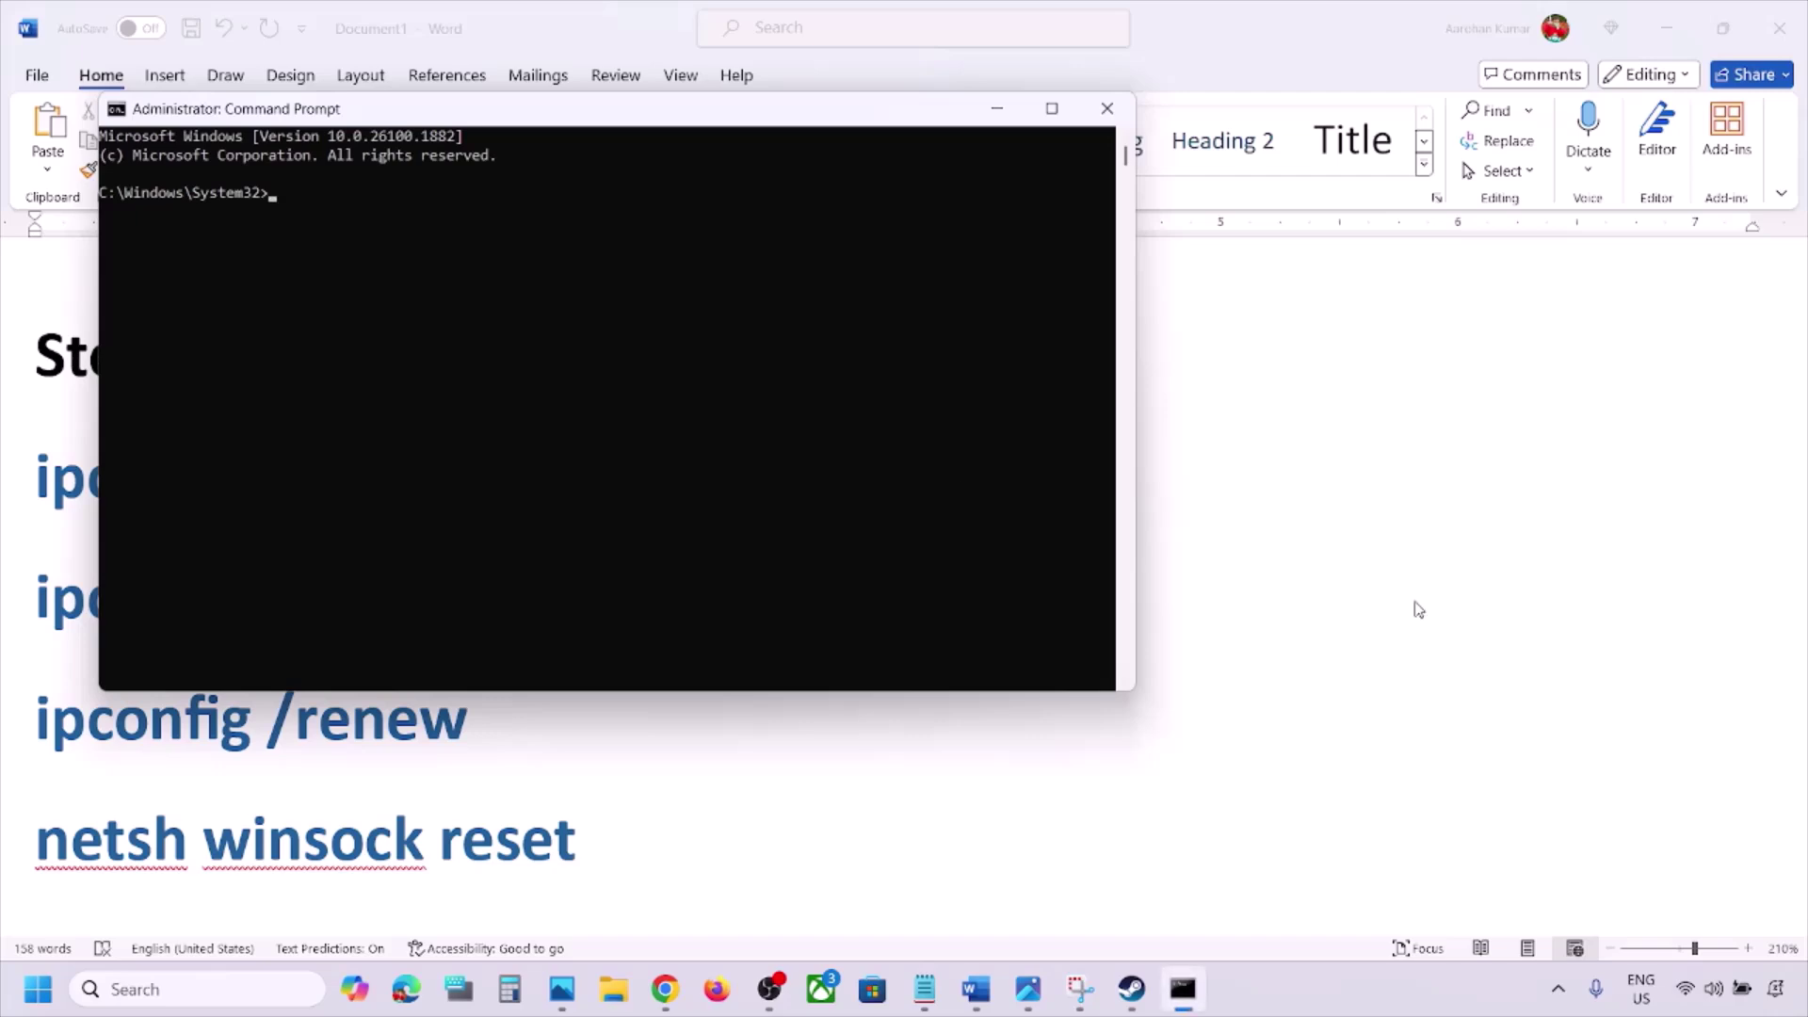
Copy "ipconfig /flushdns" from Step 5 of the Word document and run it in the administrator Command Prompt.
{"action": "left_click", "coordinate": [1419, 610]}
{"action": "double_click", "coordinate": [443, 480]}
{"action": "left_click_drag", "start_coordinate": [545, 471], "coordinate": [42, 490]}
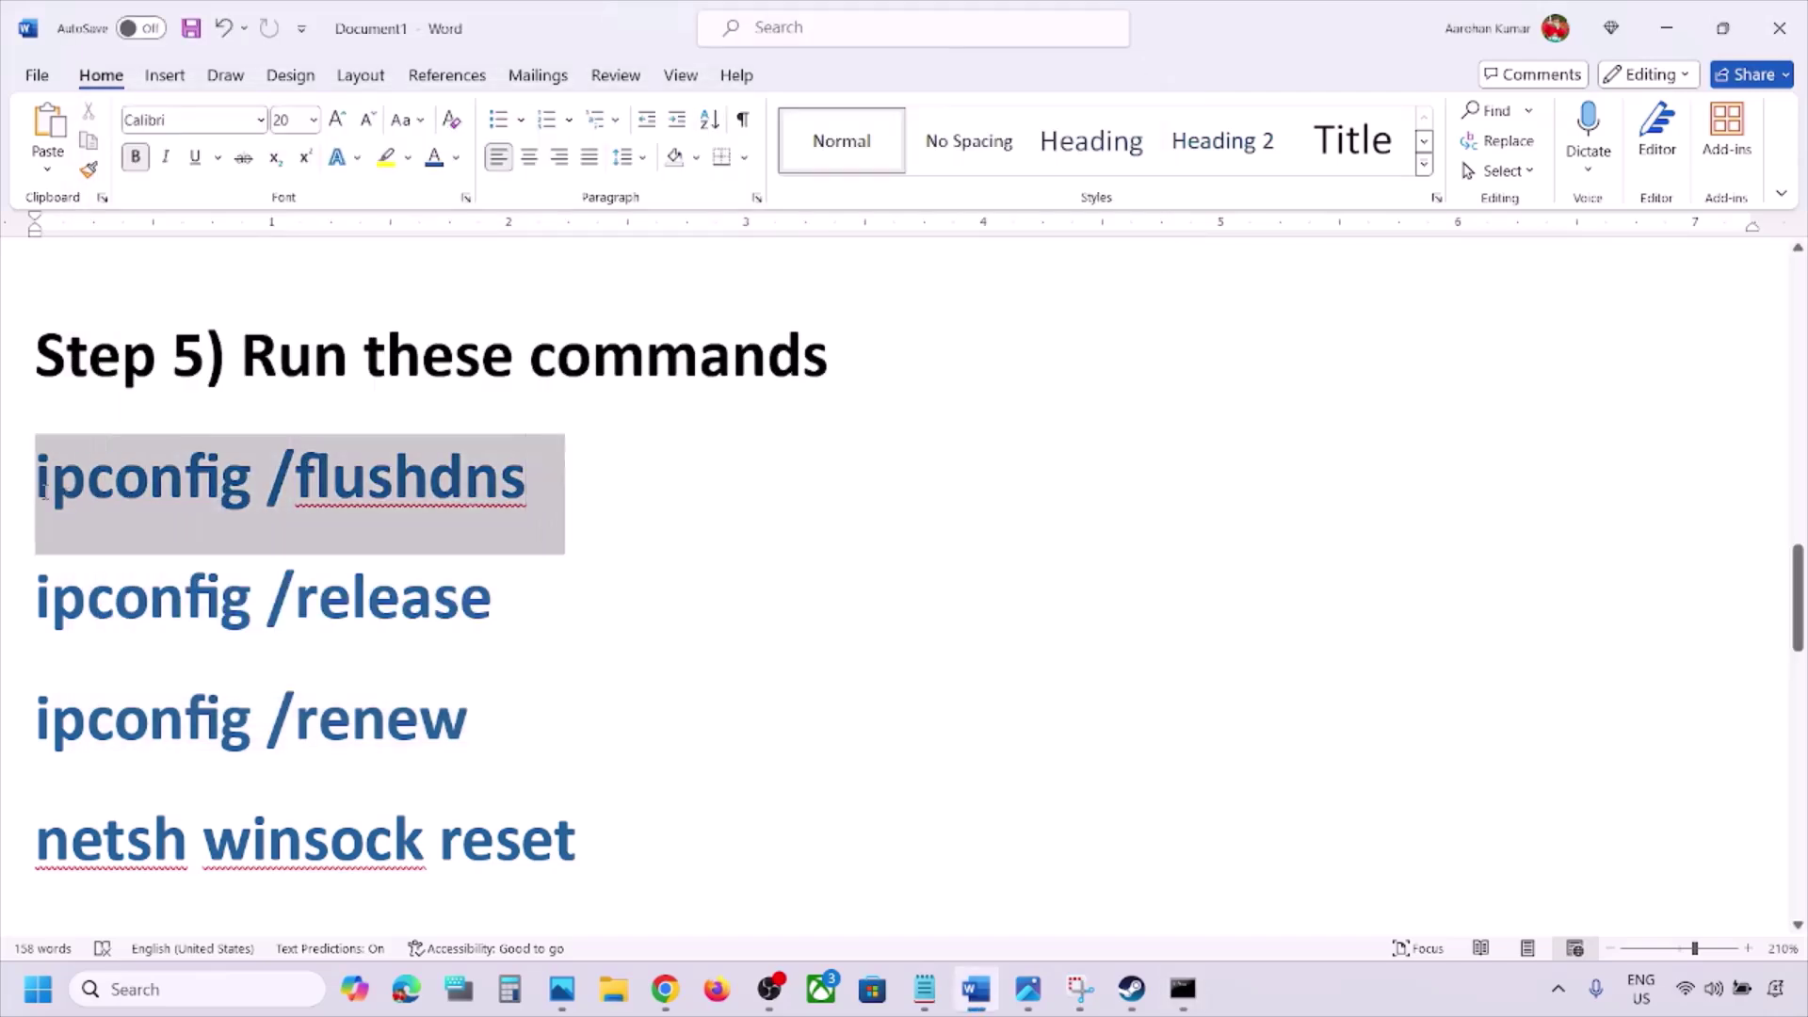
{"action": "right_click", "coordinate": [43, 490]}
{"action": "left_click", "coordinate": [149, 545]}
{"action": "left_click", "coordinate": [1183, 989]}
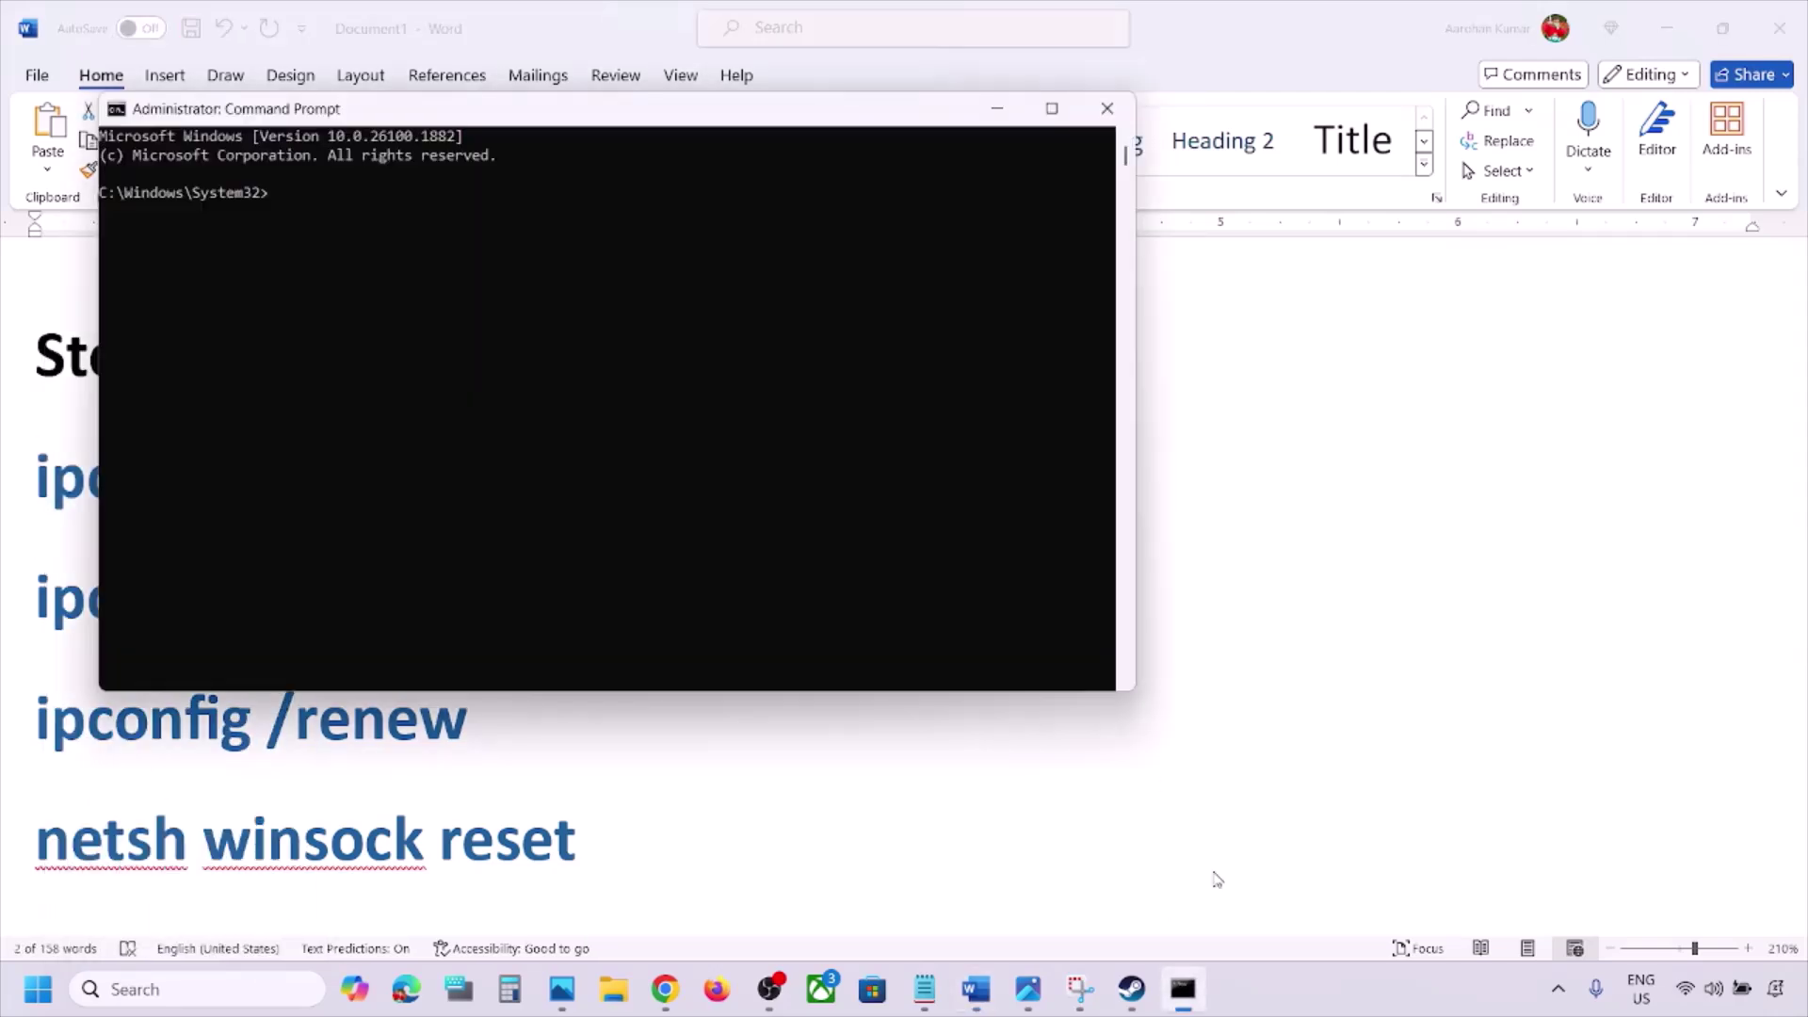
{"action": "right_click", "coordinate": [517, 407]}
{"action": "key", "text": "Return"}
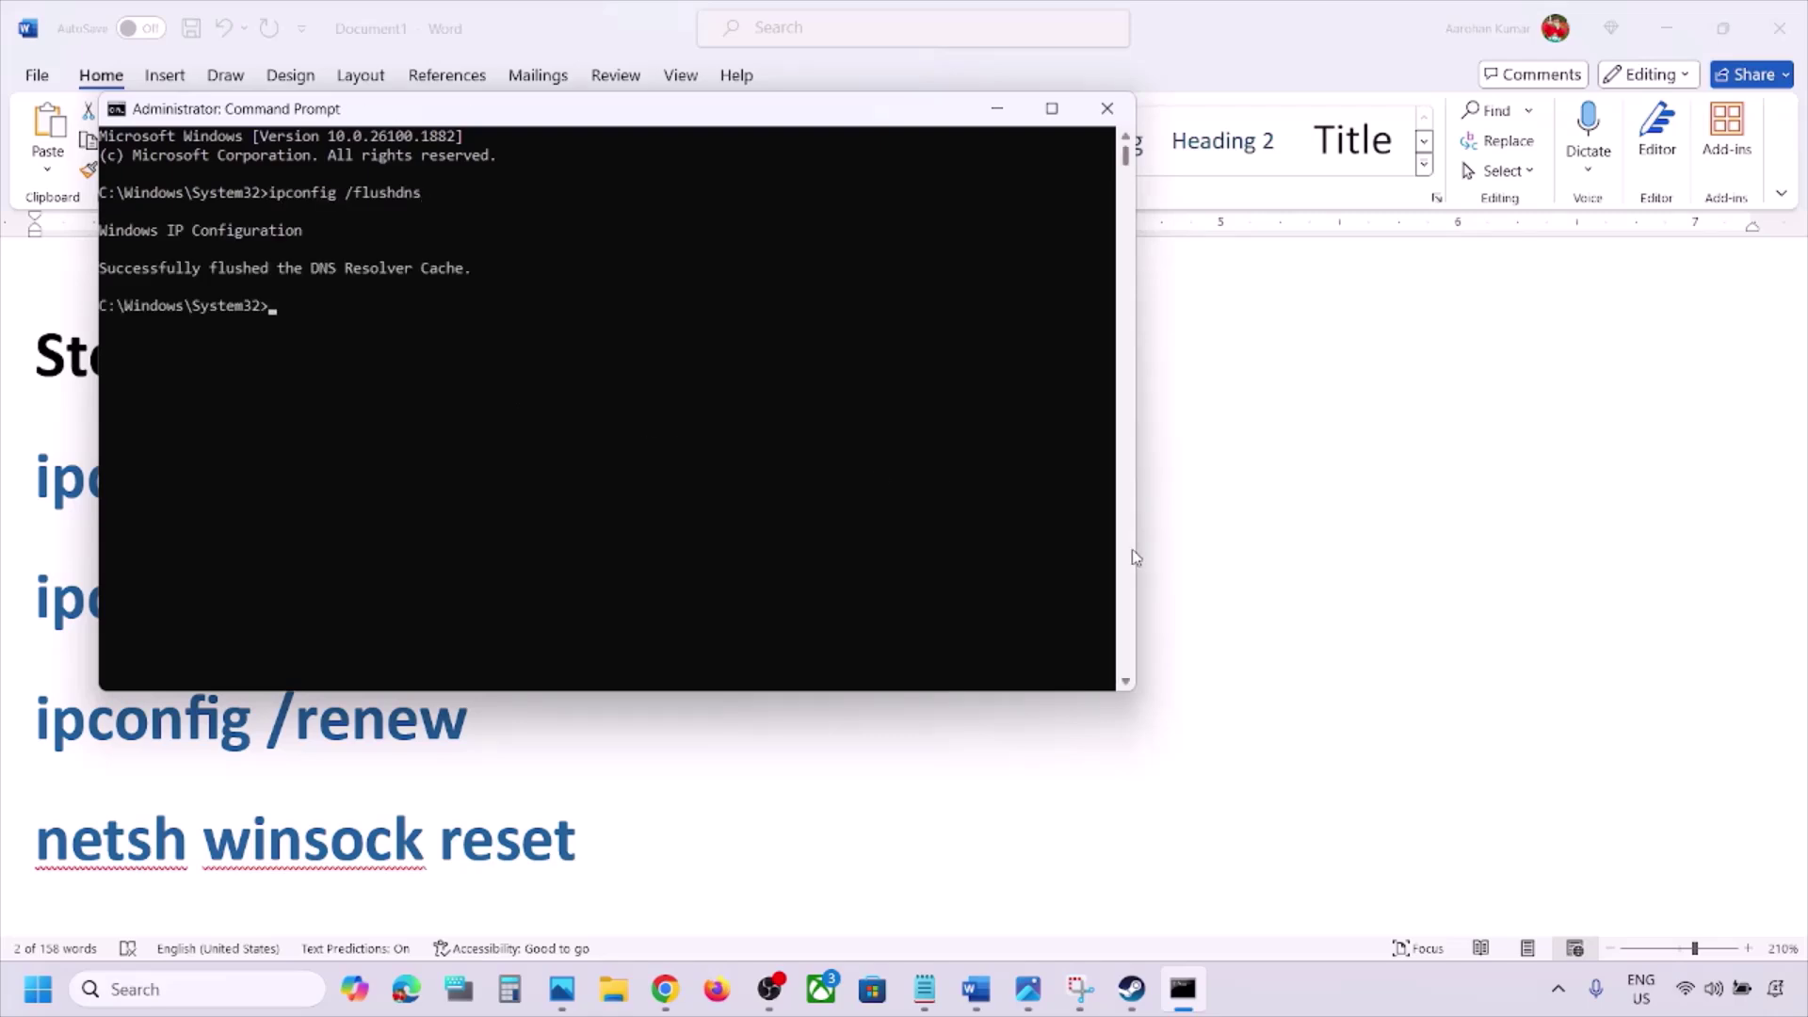
Copy "ipconfig /release" from the Word document and run it in Command Prompt.
{"action": "key", "text": "alt+Tab"}
{"action": "triple_click", "coordinate": [528, 584]}
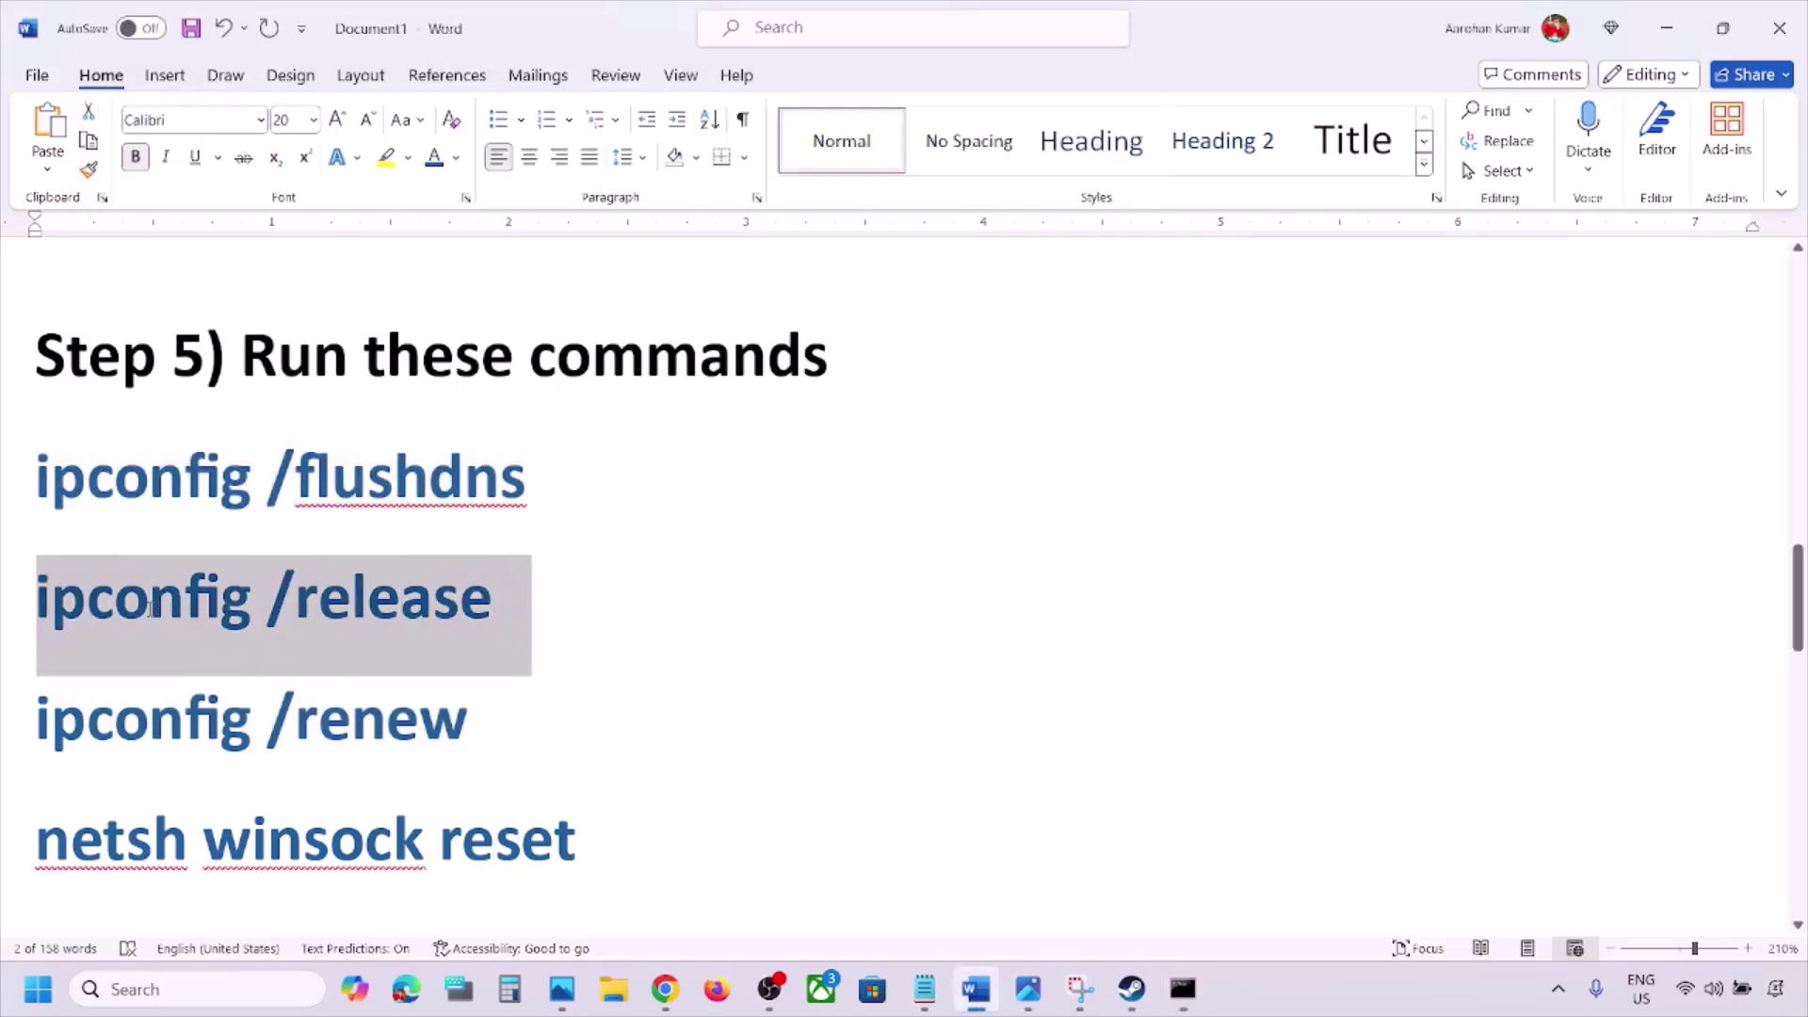
{"action": "right_click", "coordinate": [108, 622]}
{"action": "left_click", "coordinate": [166, 200]}
{"action": "left_click", "coordinate": [1183, 988]}
{"action": "key", "text": "ctrl+v"}
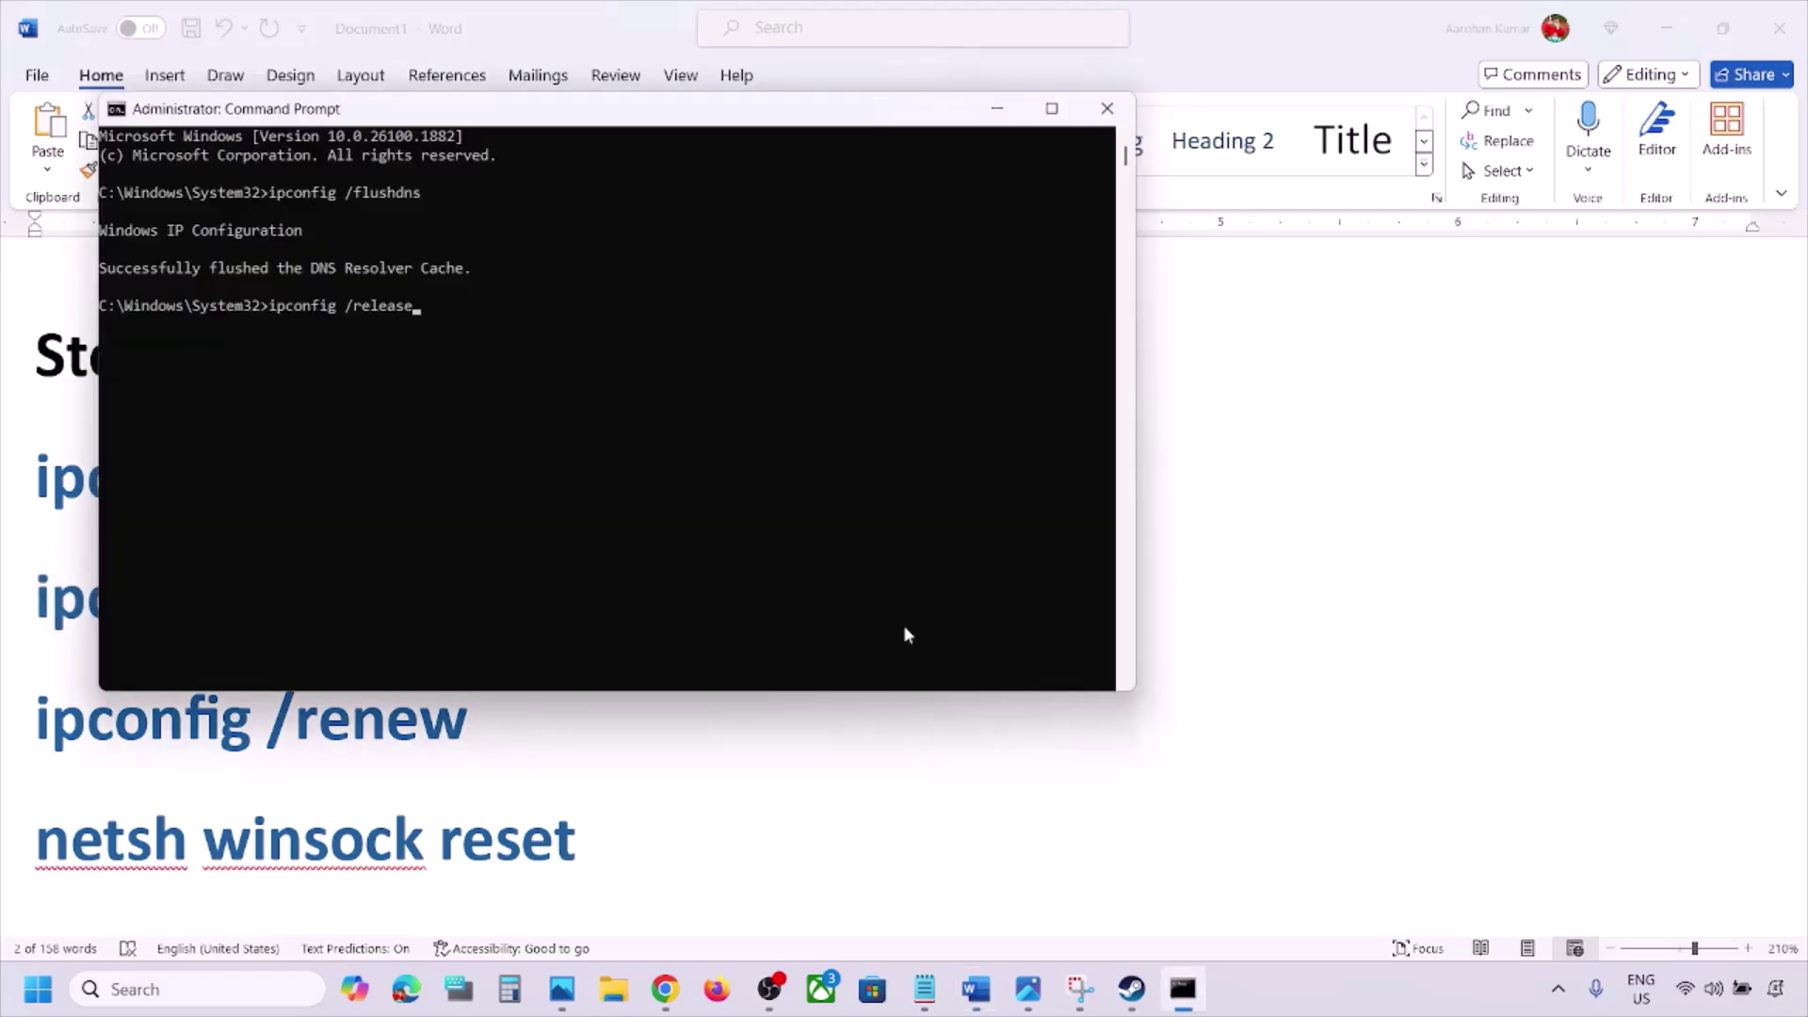
{"action": "key", "text": "Return"}
Copy "ipconfig /renew" from the Word document and run it in Command Prompt.
{"action": "key", "text": "alt+Tab"}
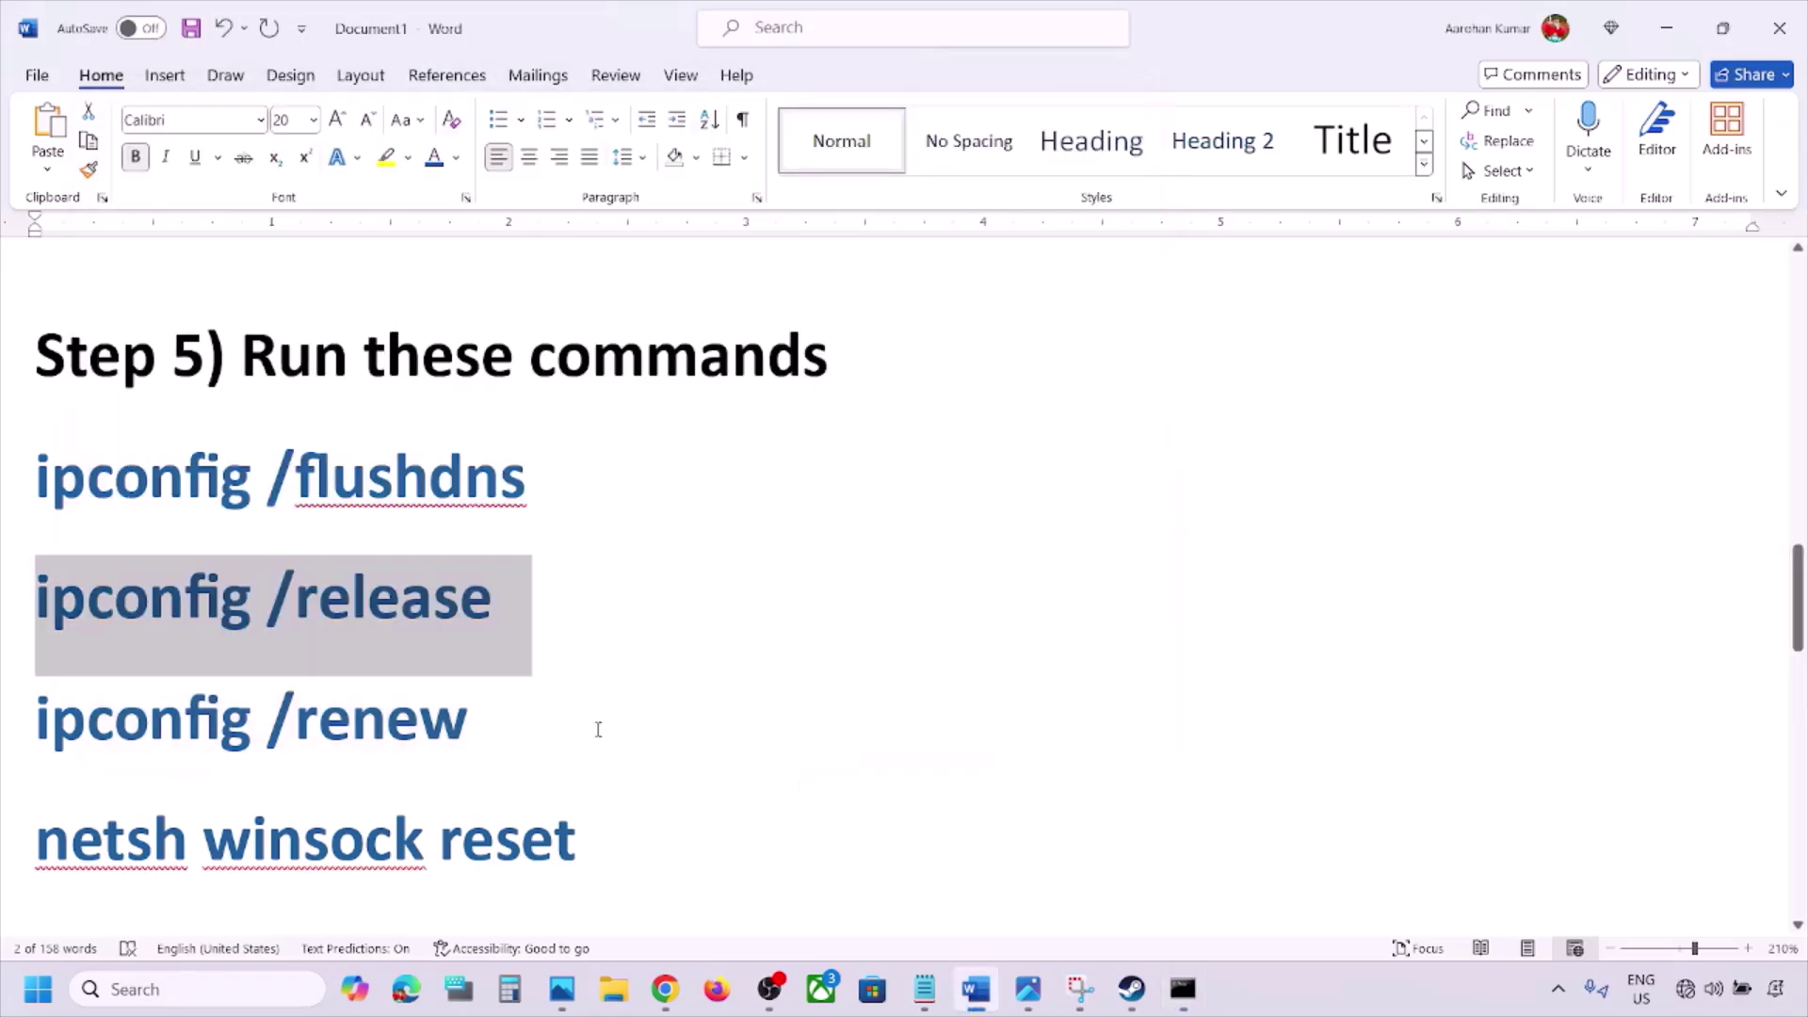
{"action": "scroll", "coordinate": [597, 731], "scroll_direction": "down", "scroll_amount": 3}
{"action": "scroll", "coordinate": [598, 730], "scroll_direction": "up", "scroll_amount": 1}
{"action": "left_click_drag", "start_coordinate": [489, 512], "coordinate": [151, 521]}
{"action": "key", "text": "ctrl+c"}
{"action": "left_click", "coordinate": [1183, 989]}
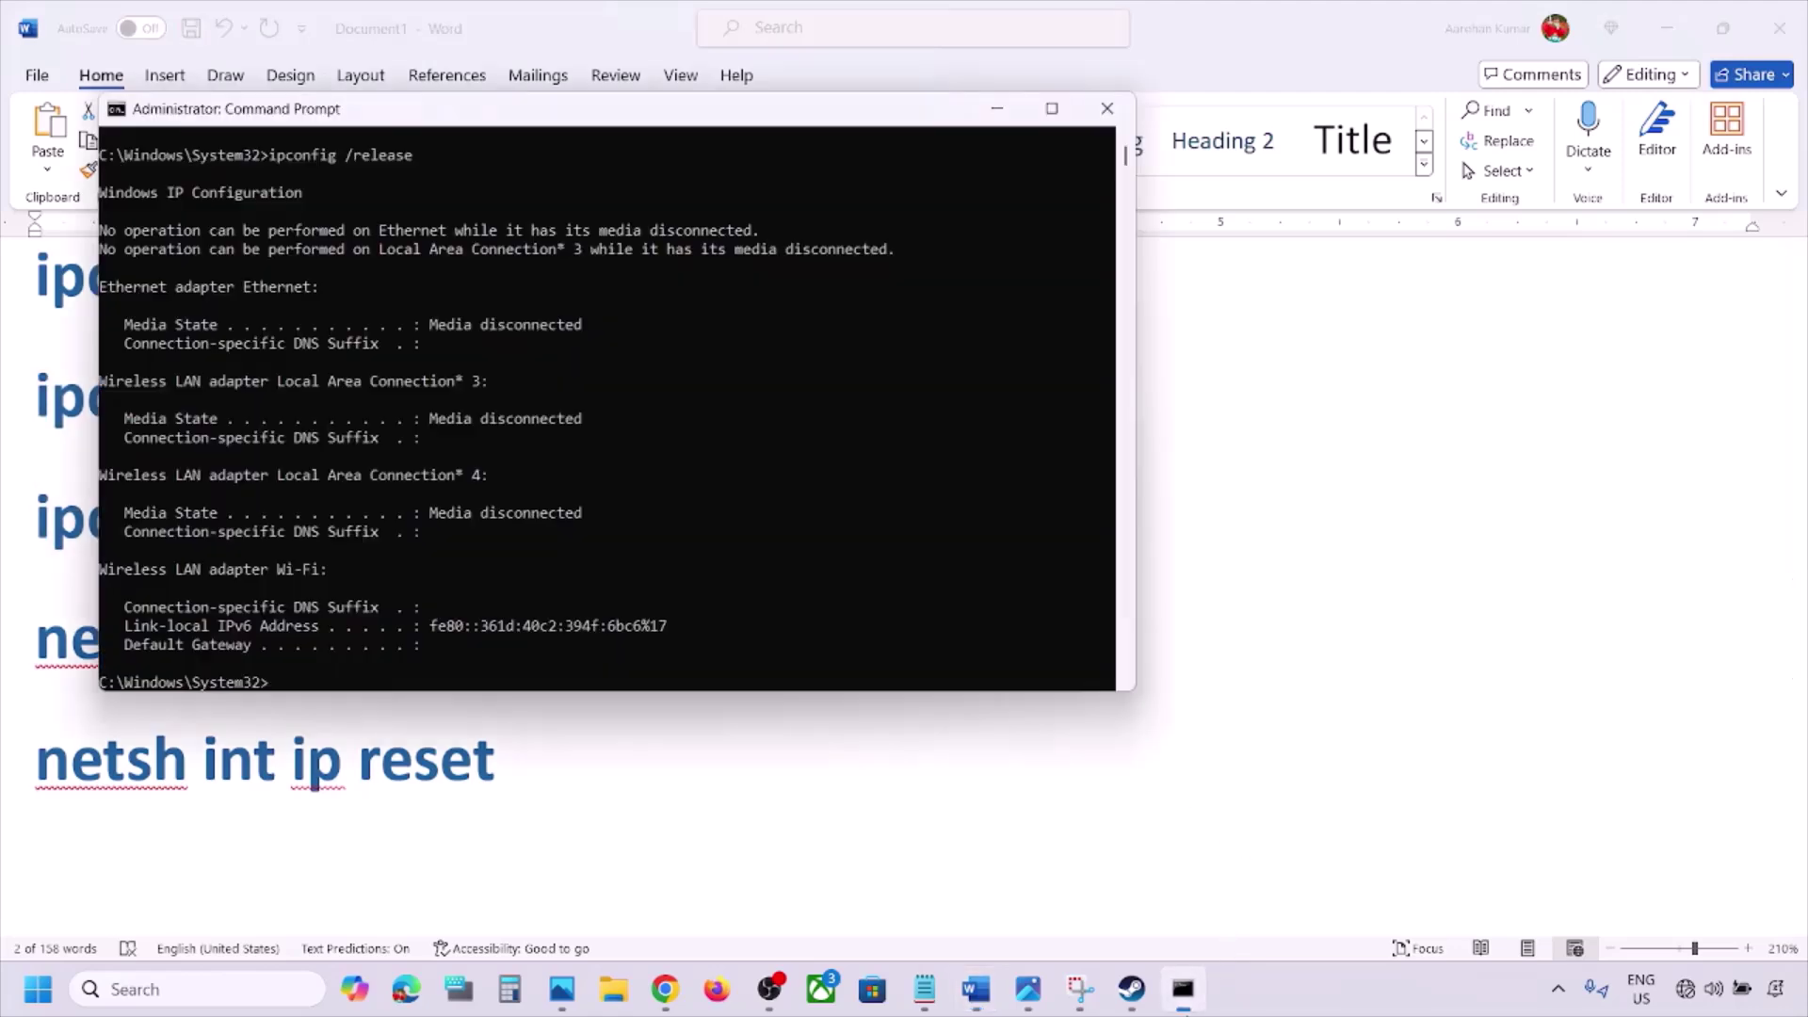
{"action": "key", "text": "ctrl+v"}
{"action": "key", "text": "Return"}
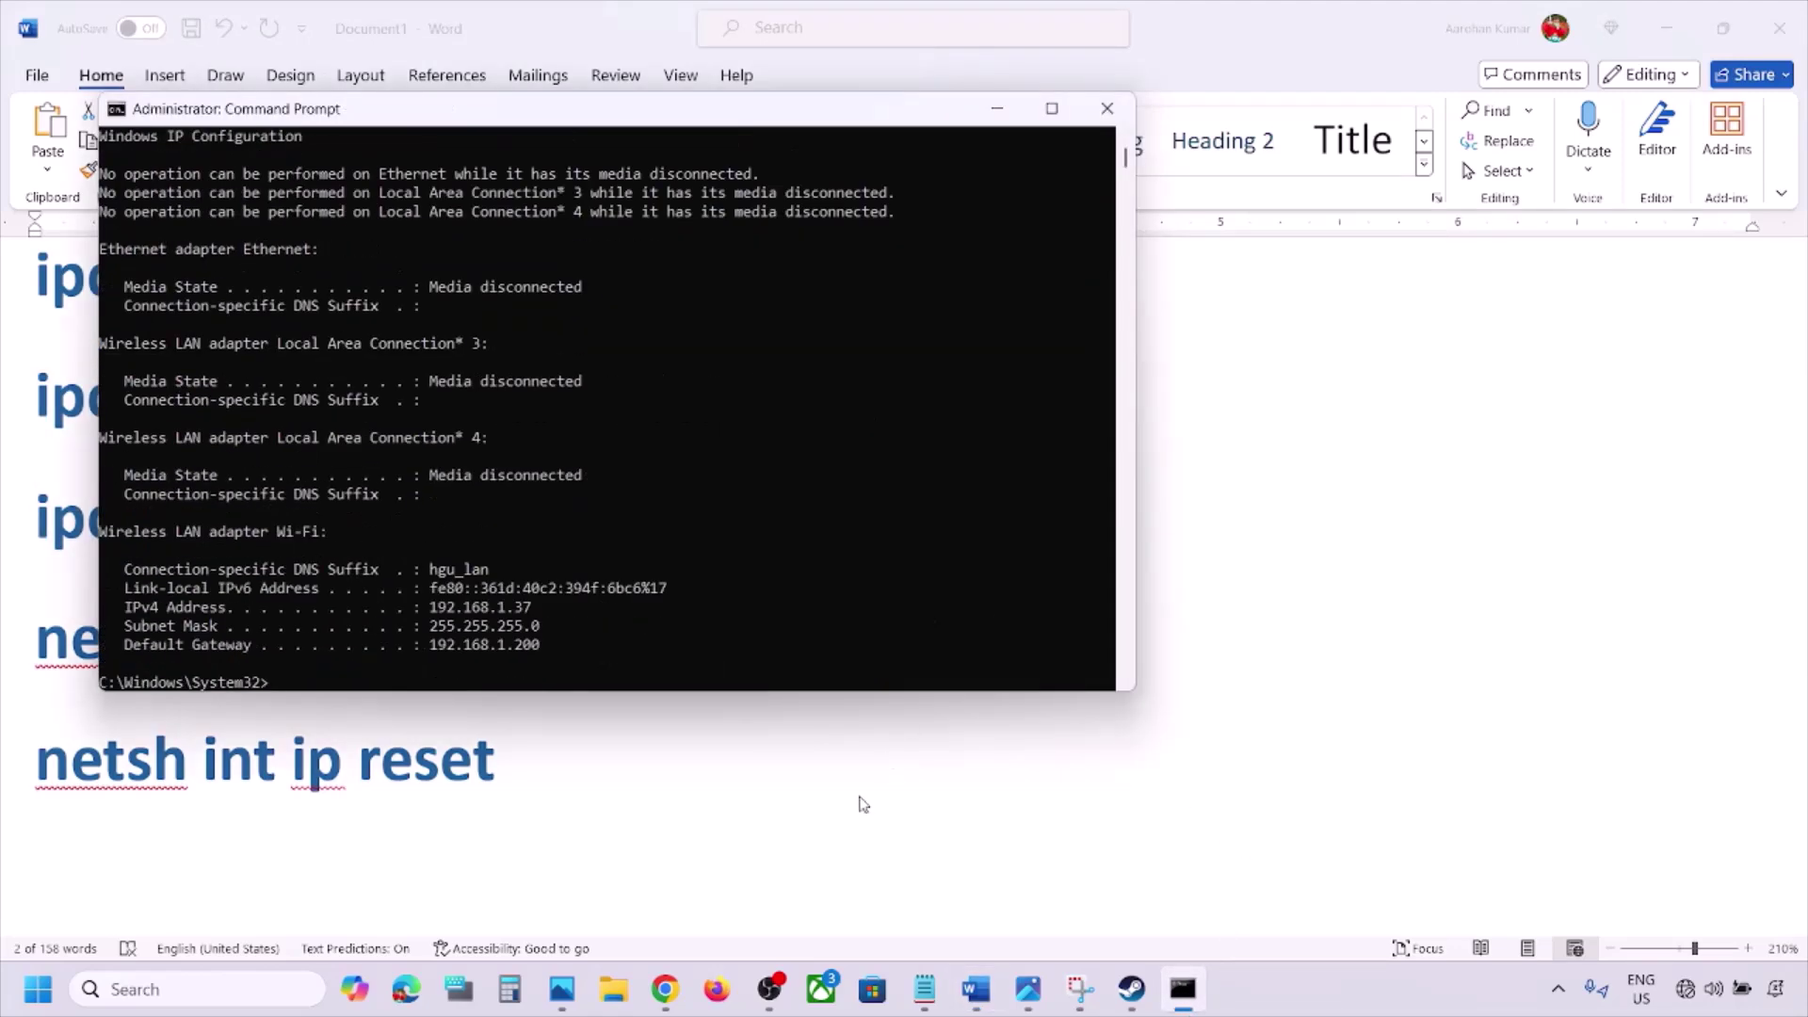
Copy "netsh winsock reset" from the Word document and run it in Command Prompt.
{"action": "key", "text": "alt+Tab"}
{"action": "left_click_drag", "start_coordinate": [602, 635], "coordinate": [71, 662]}
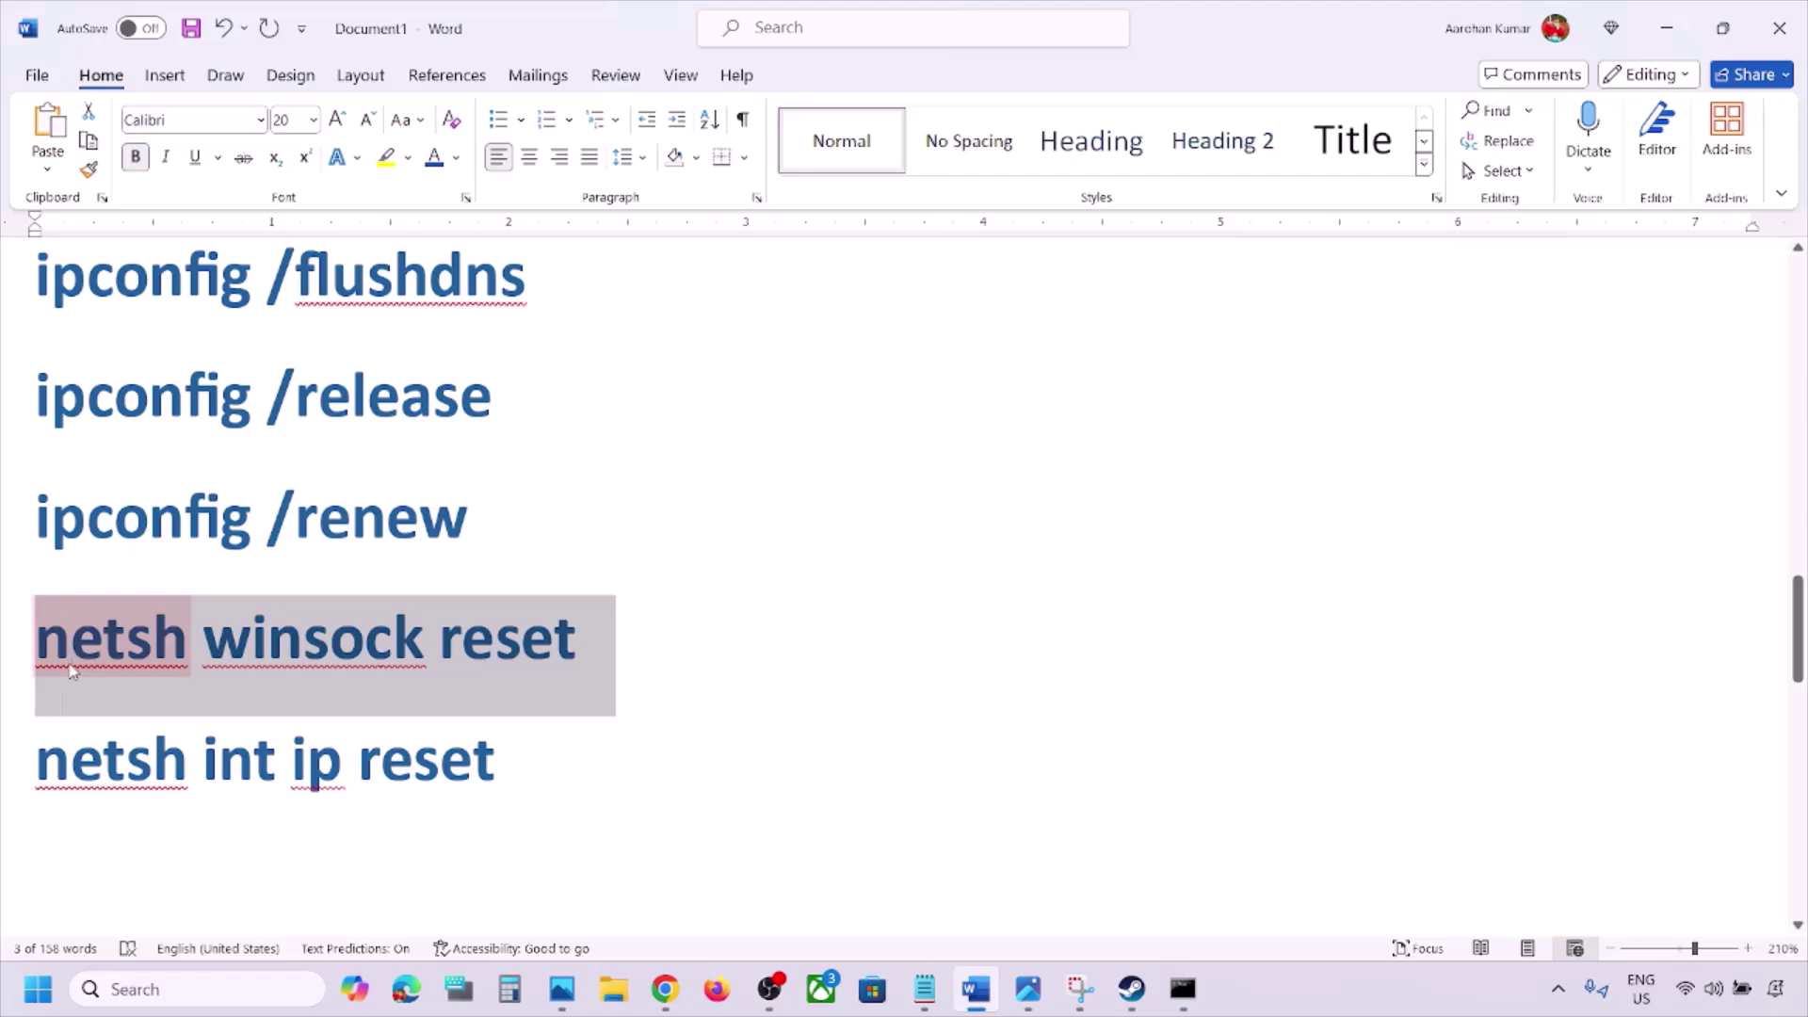
{"action": "key", "text": "ctrl+c"}
{"action": "left_click", "coordinate": [1183, 988]}
{"action": "key", "text": "ctrl+v"}
{"action": "key", "text": "Return"}
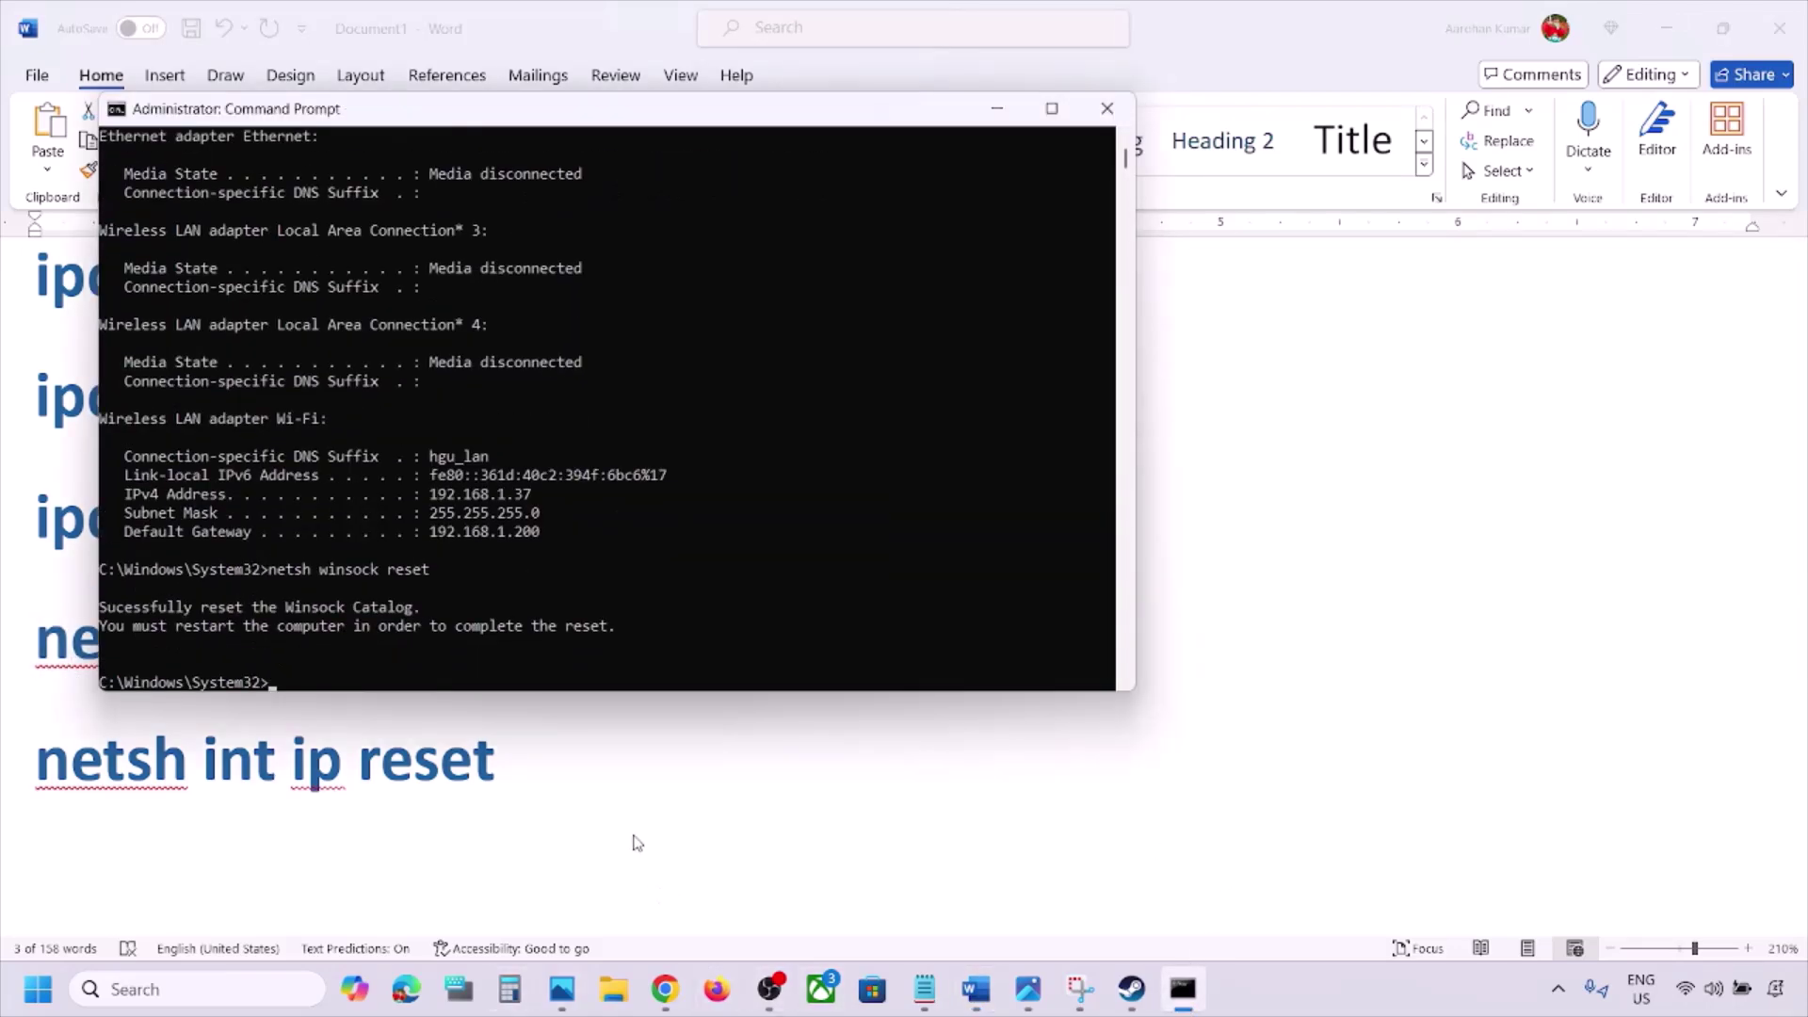
Copy "netsh int ip reset" from the Word document, run it in Command Prompt, and close the Command Prompt window.
{"action": "key", "text": "alt+Tab"}
{"action": "triple_click", "coordinate": [119, 770]}
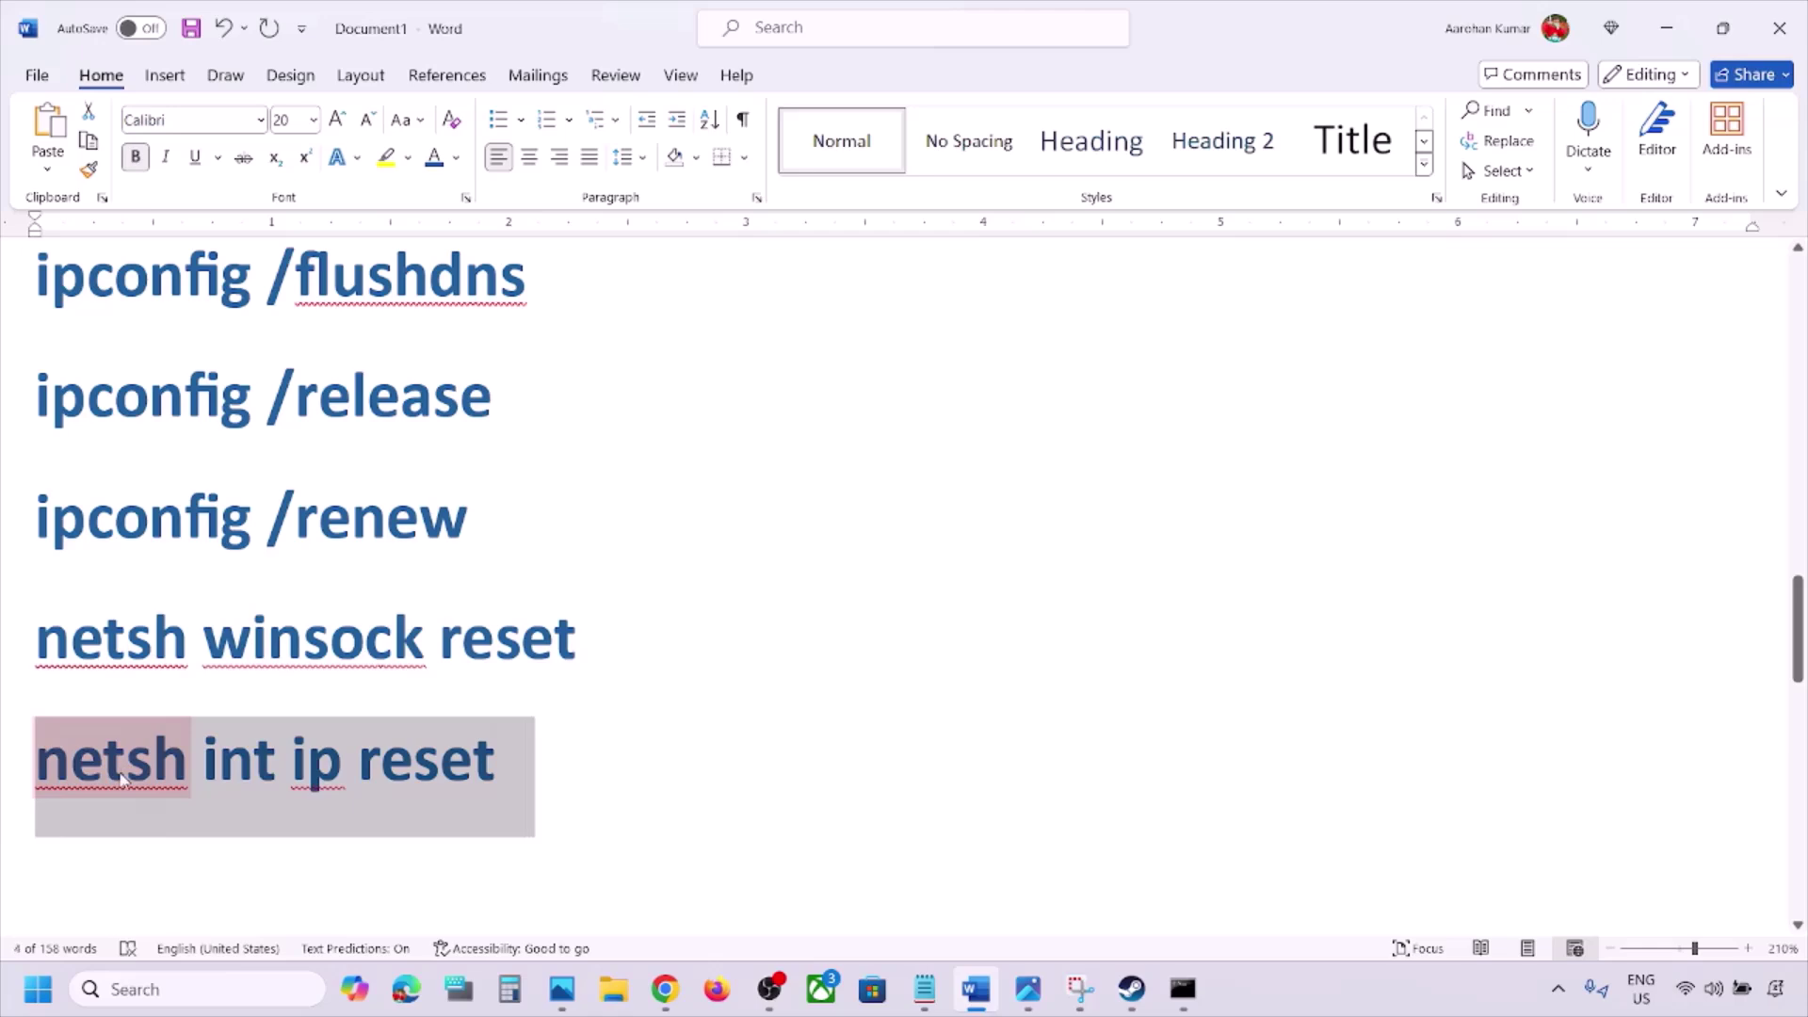
{"action": "left_click", "coordinate": [1182, 989]}
{"action": "right_click", "coordinate": [899, 652]}
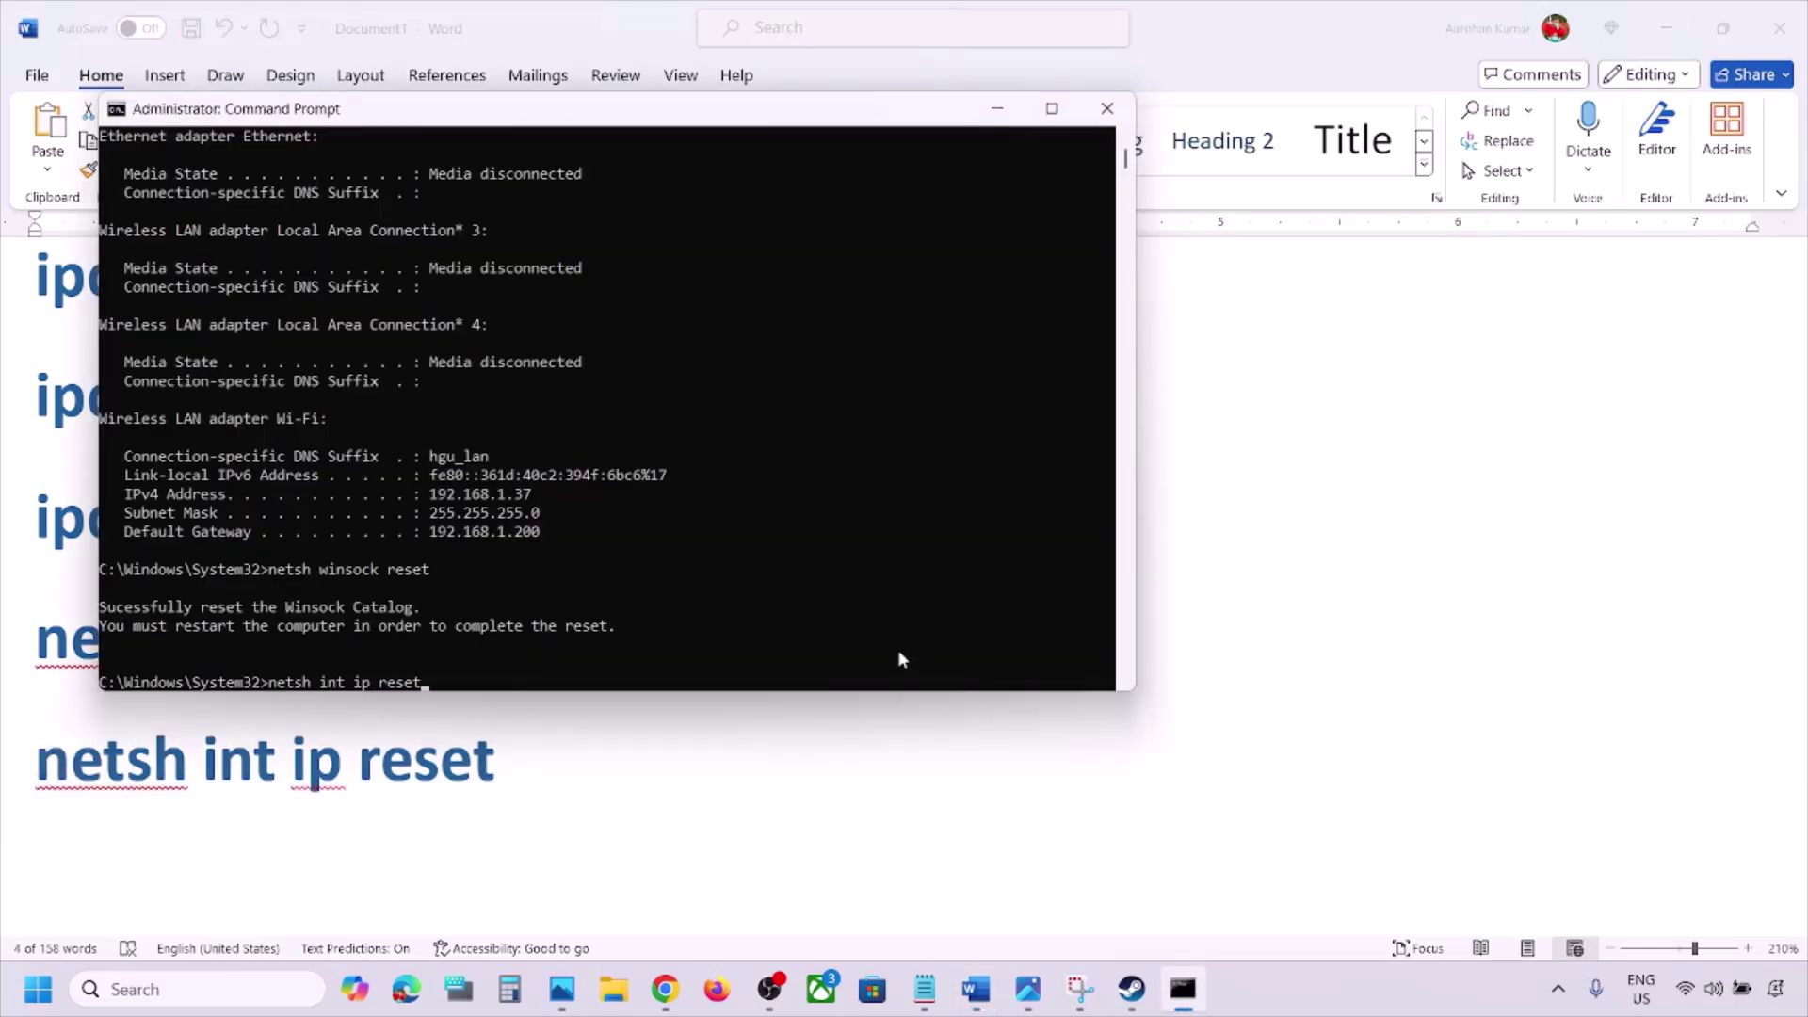
{"action": "key", "text": "Return"}
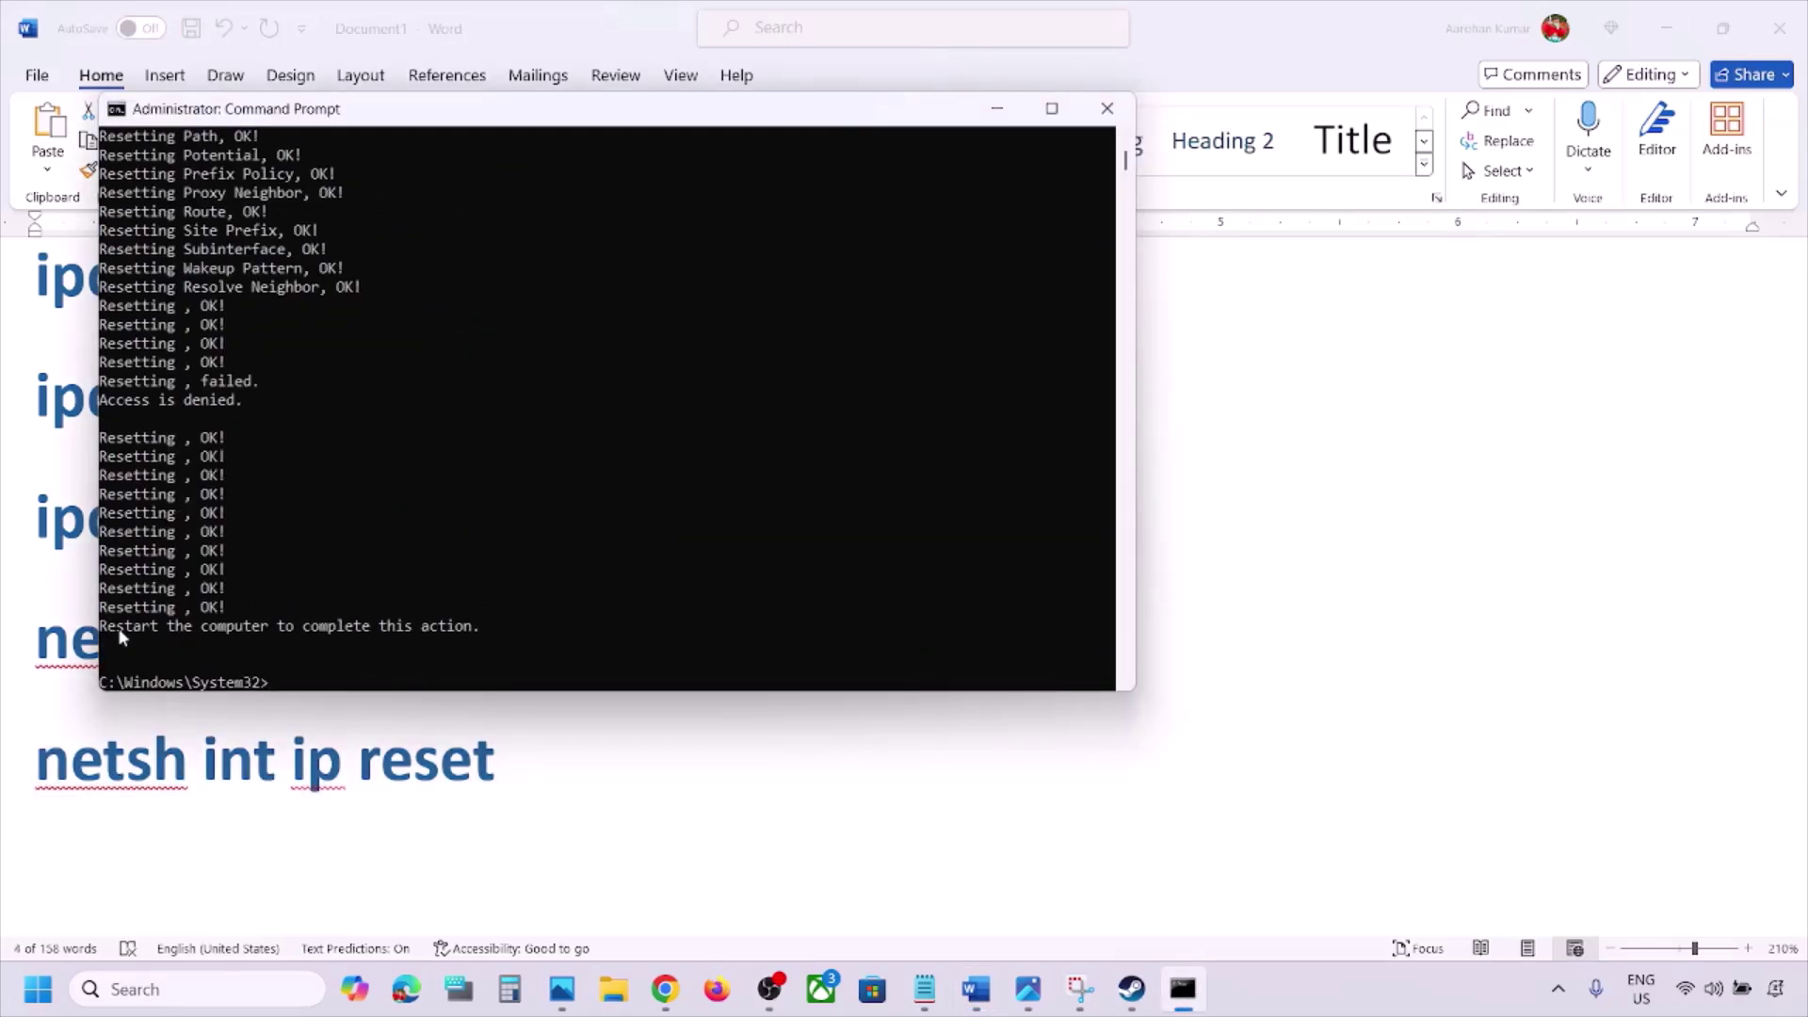
{"action": "left_click_drag", "start_coordinate": [116, 627], "coordinate": [362, 607]}
{"action": "left_click", "coordinate": [1106, 112]}
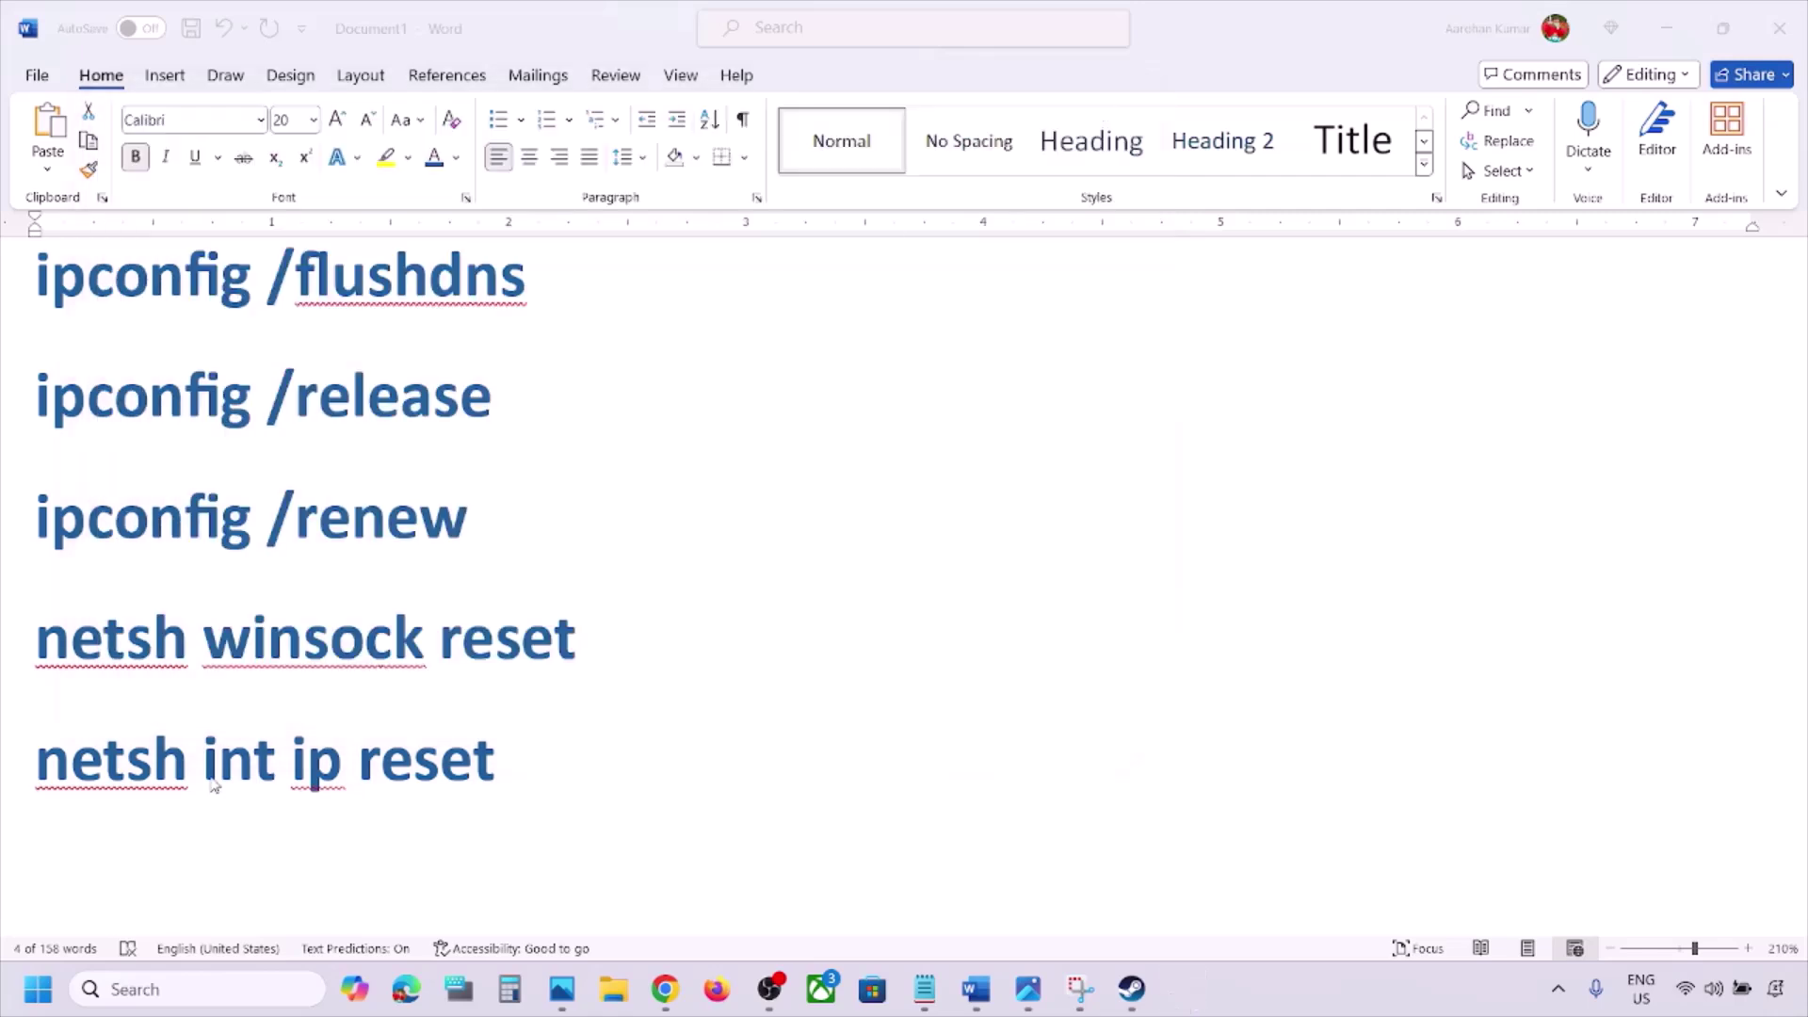
View the computer's power options for a restart and return to the document without restarting.
{"action": "left_click", "coordinate": [37, 989]}
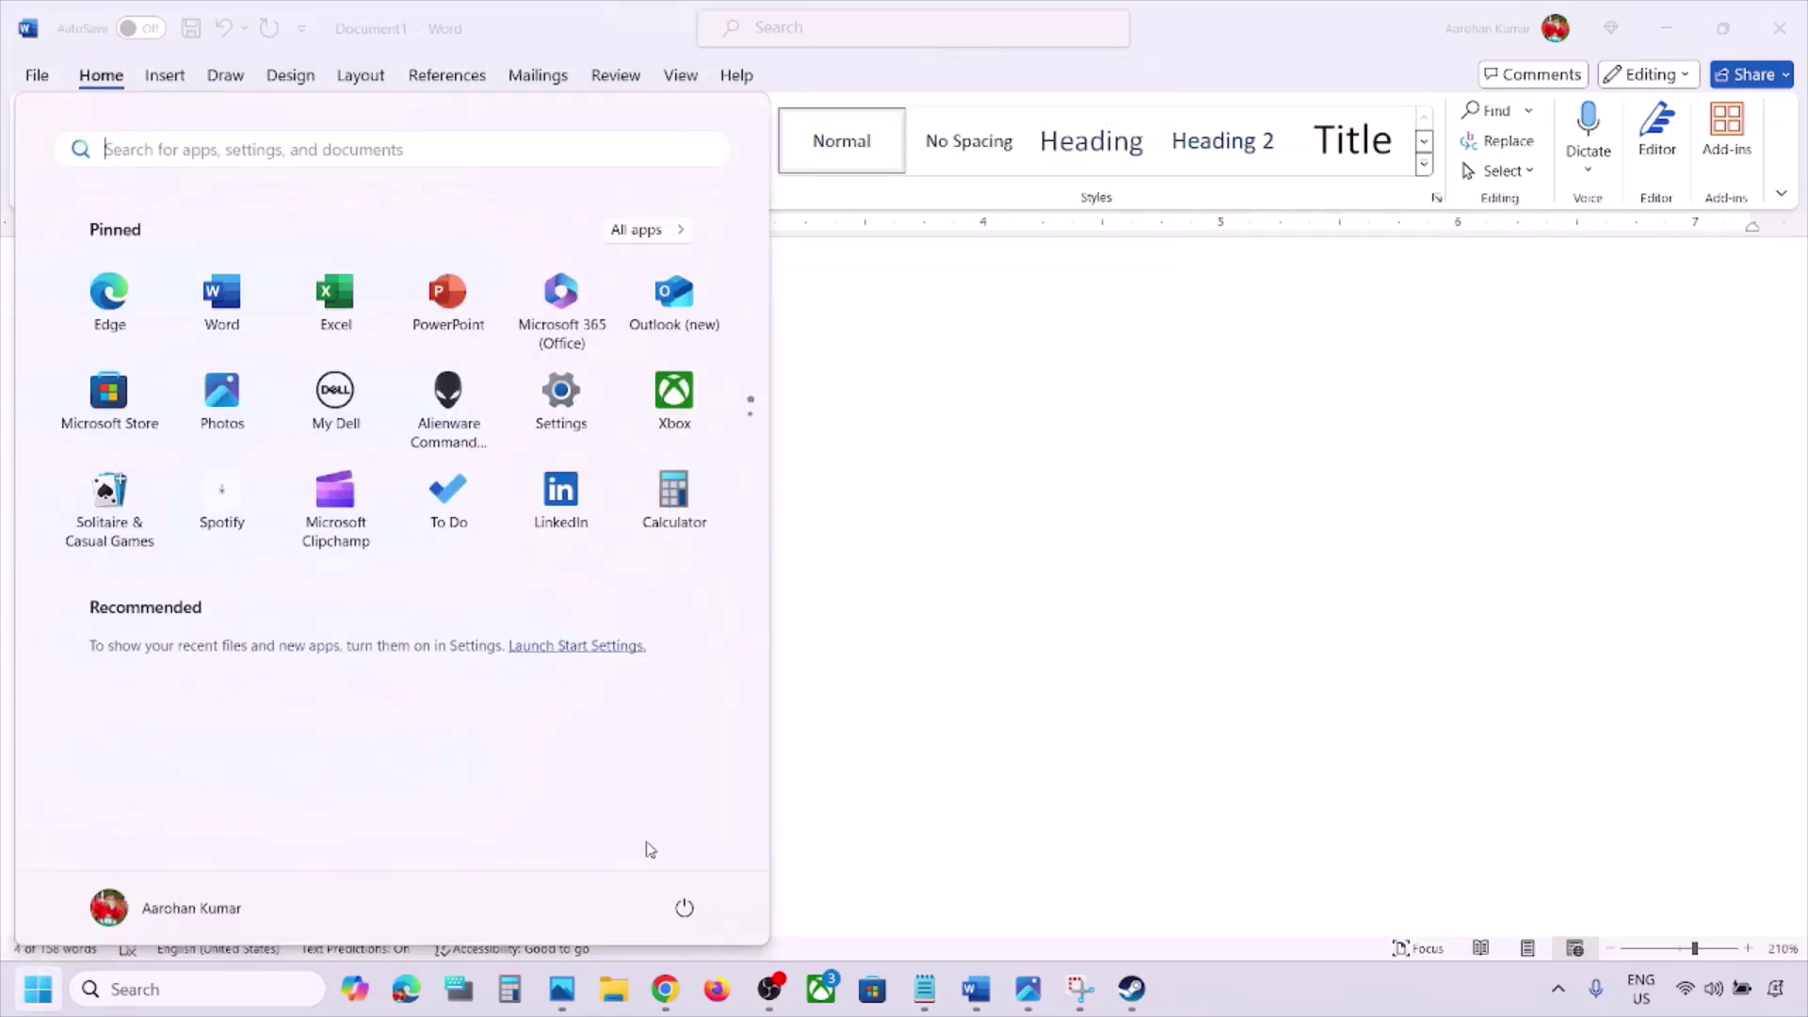
{"action": "left_click", "coordinate": [684, 907]}
{"action": "left_click", "coordinate": [694, 857]}
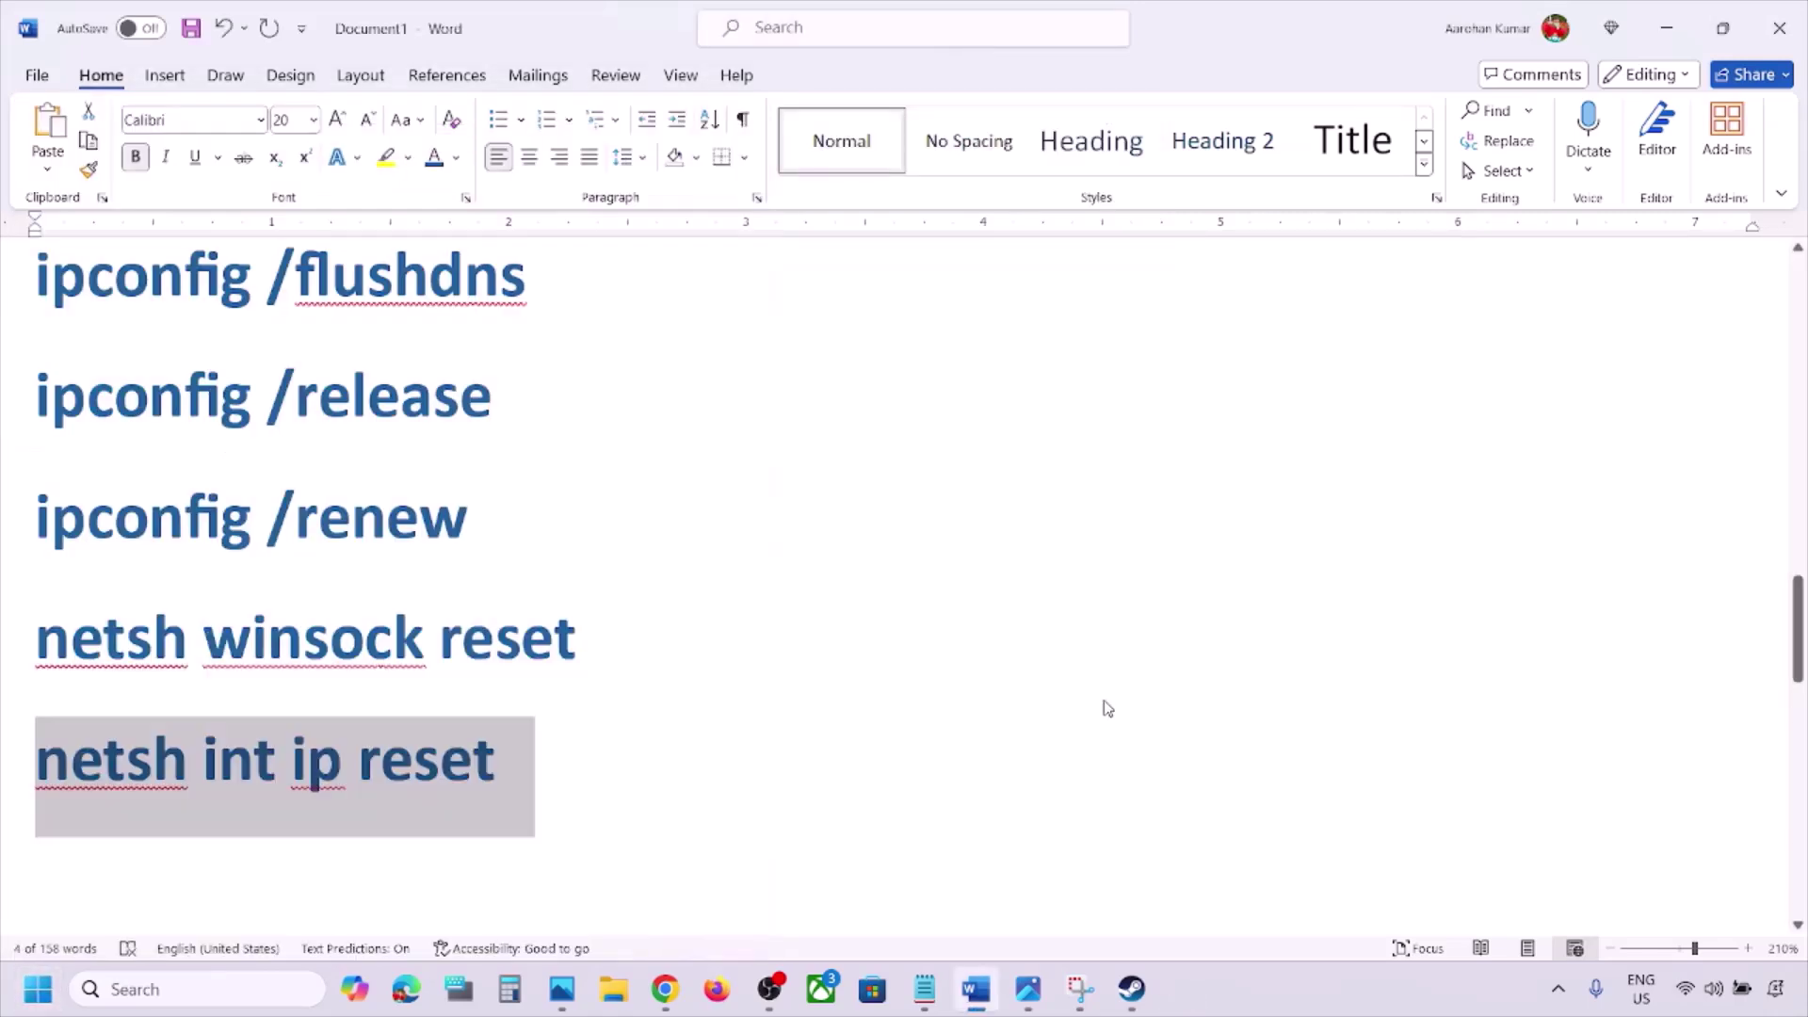
Highlight the Step 6 instructions on allowing the game exe in third-party antivirus programs and in Windows Security's controlled folder access and firewall.
{"action": "scroll", "coordinate": [738, 704], "scroll_direction": "down", "scroll_amount": 5}
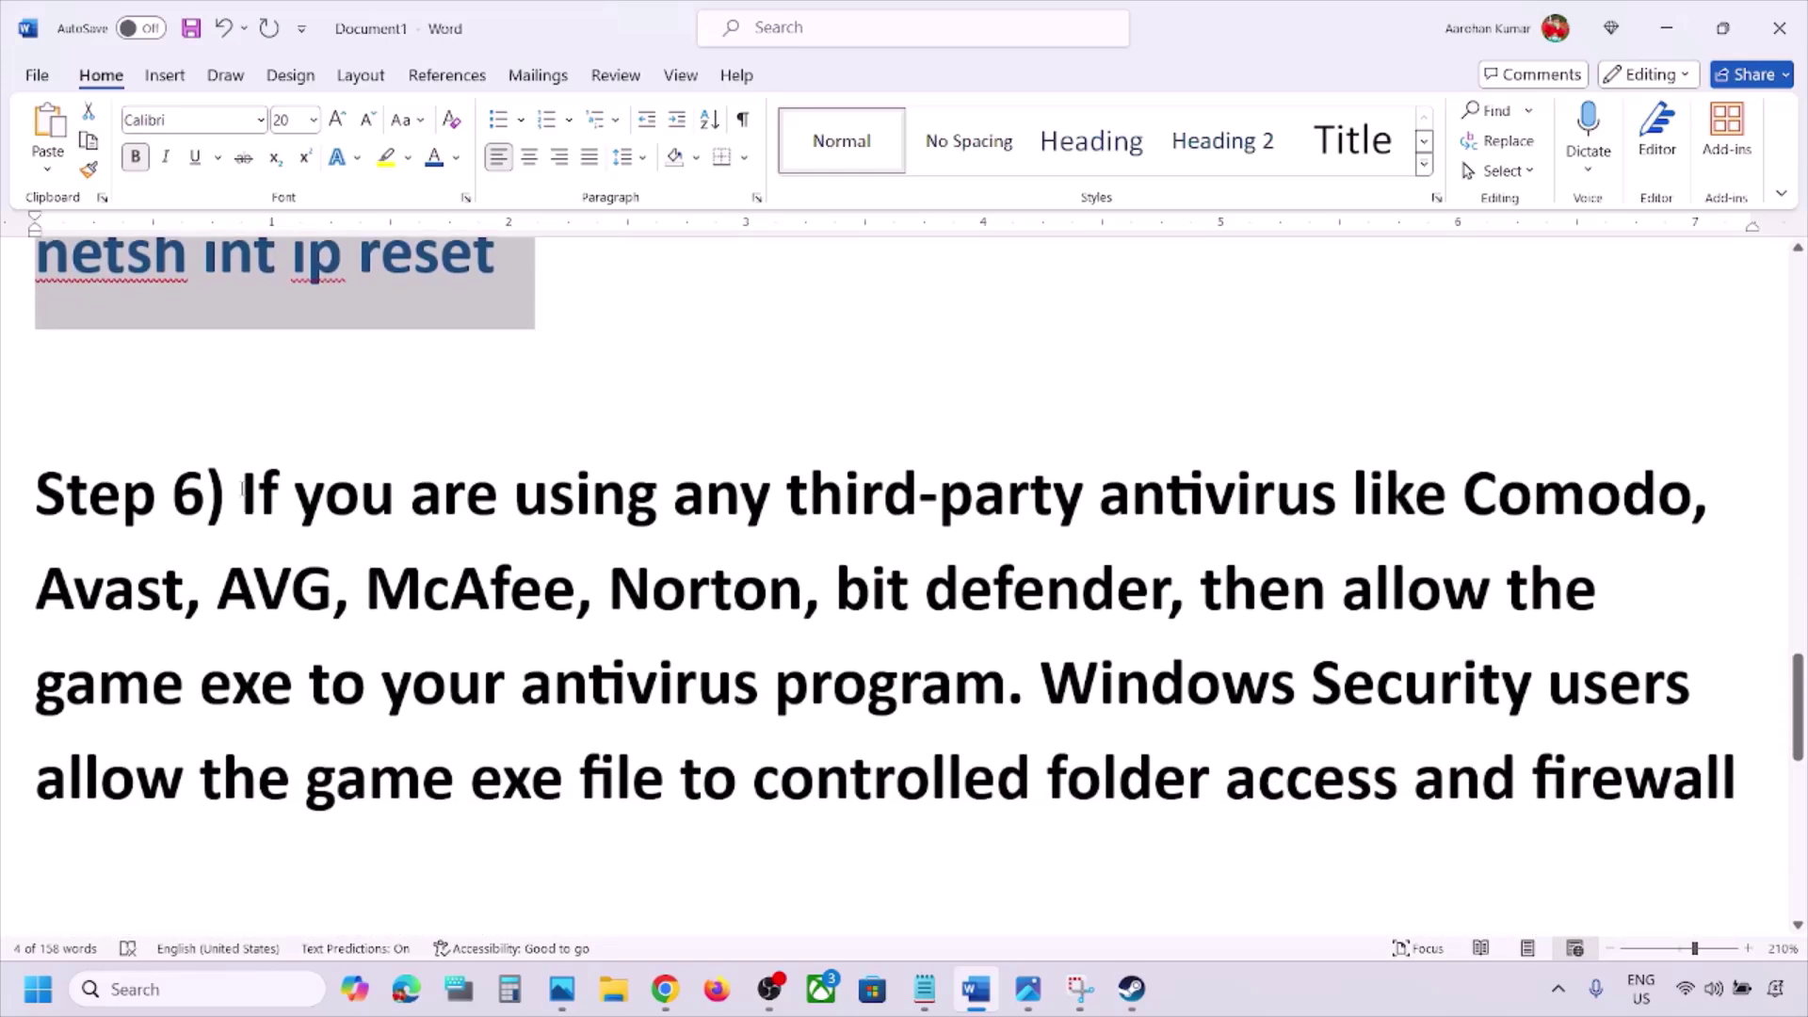
{"action": "left_click_drag", "start_coordinate": [243, 489], "coordinate": [647, 620]}
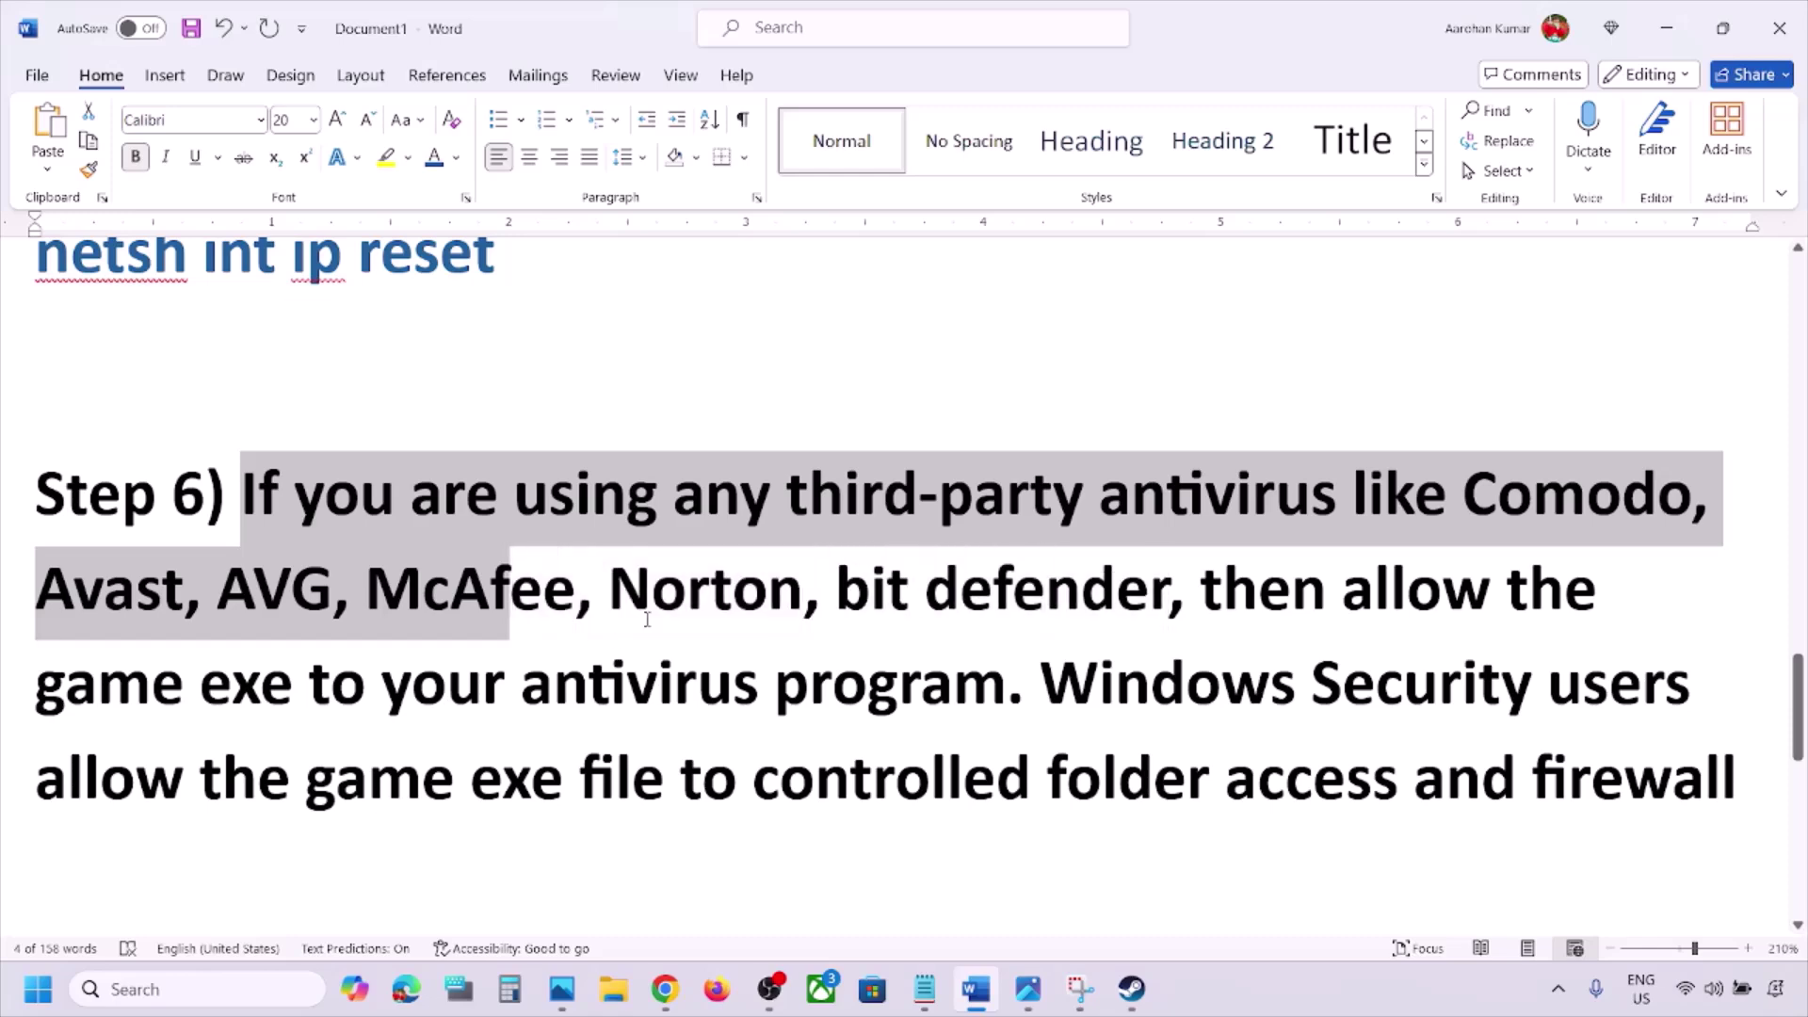
{"action": "double_click", "coordinate": [1407, 581]}
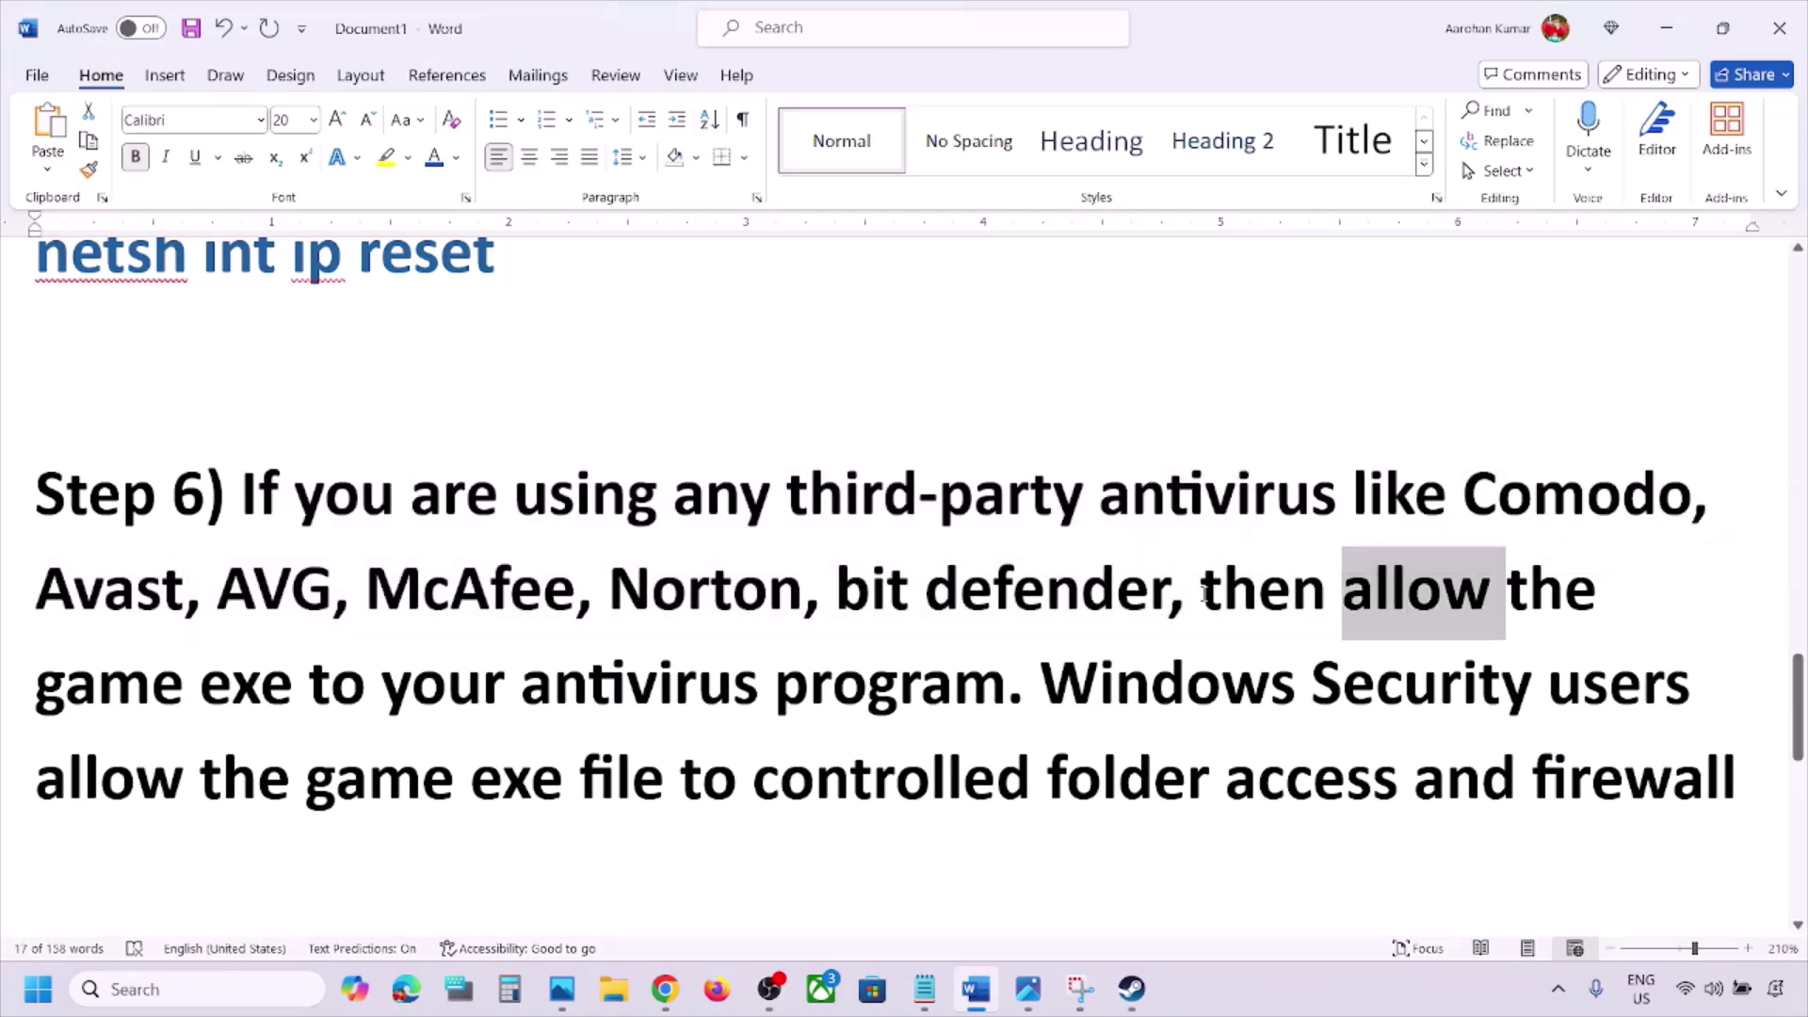
{"action": "left_click_drag", "start_coordinate": [1237, 579], "coordinate": [995, 671]}
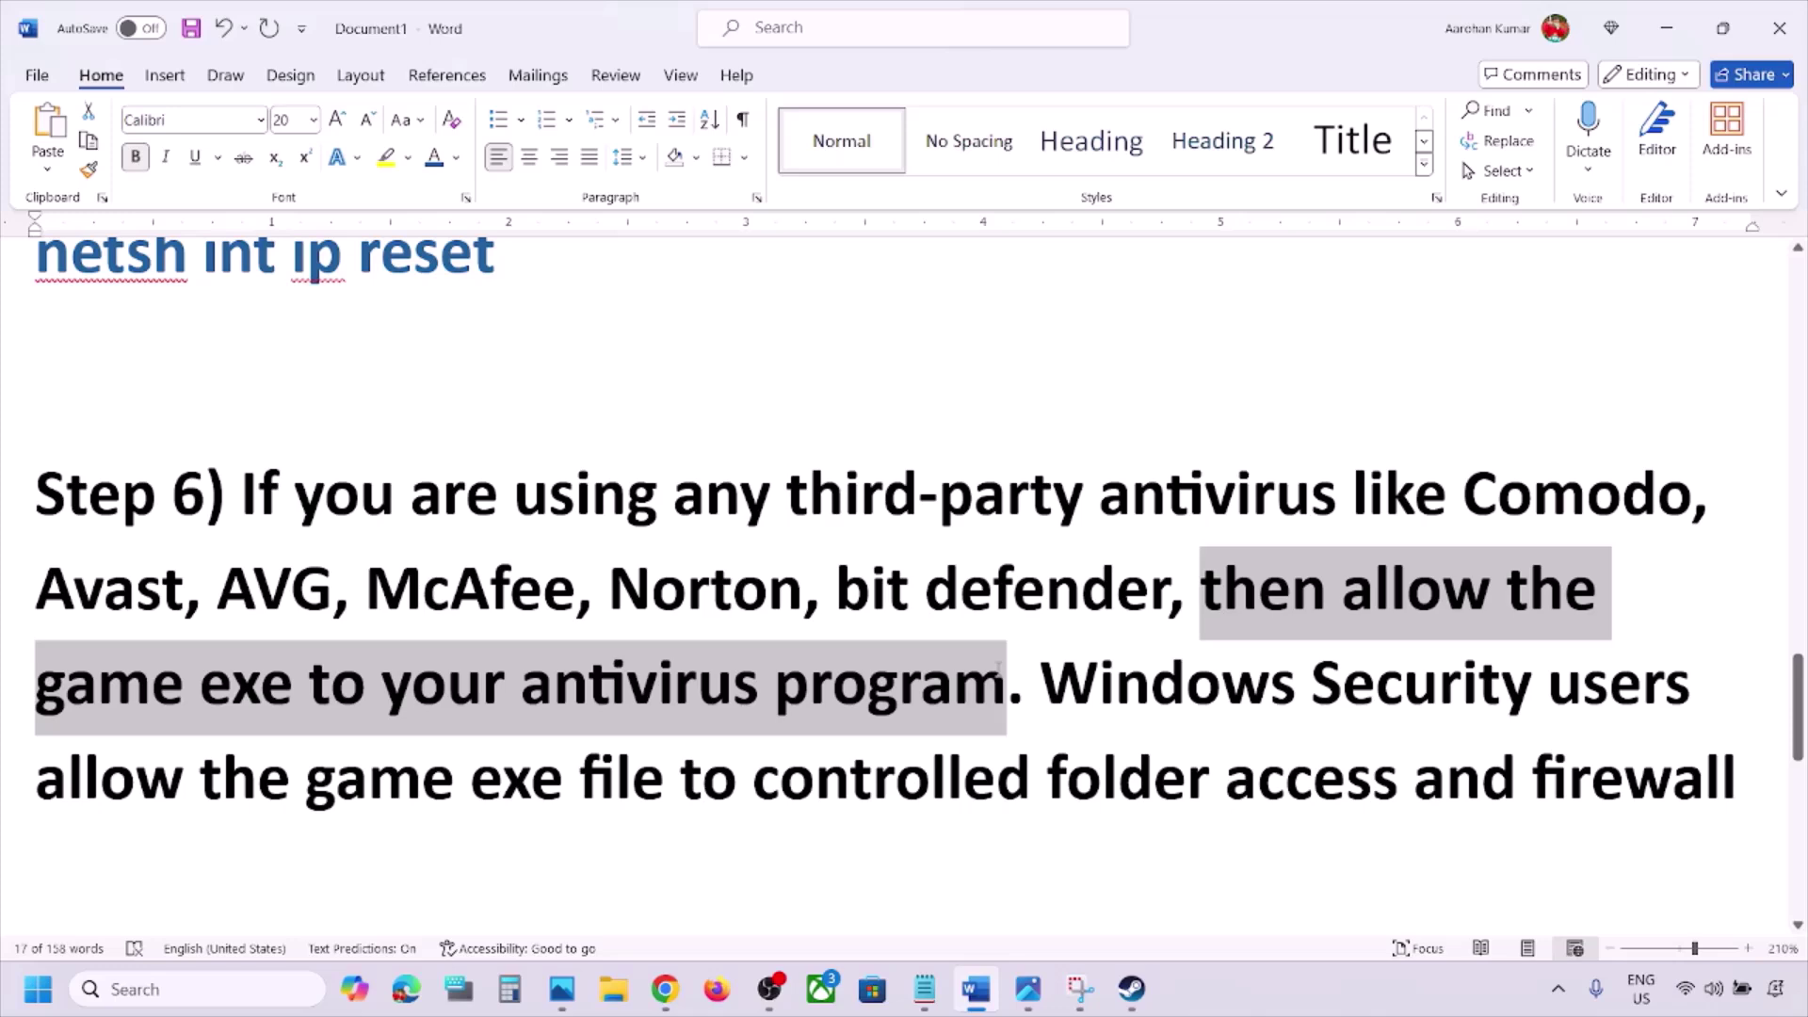
{"action": "left_click_drag", "start_coordinate": [998, 668], "coordinate": [1224, 767]}
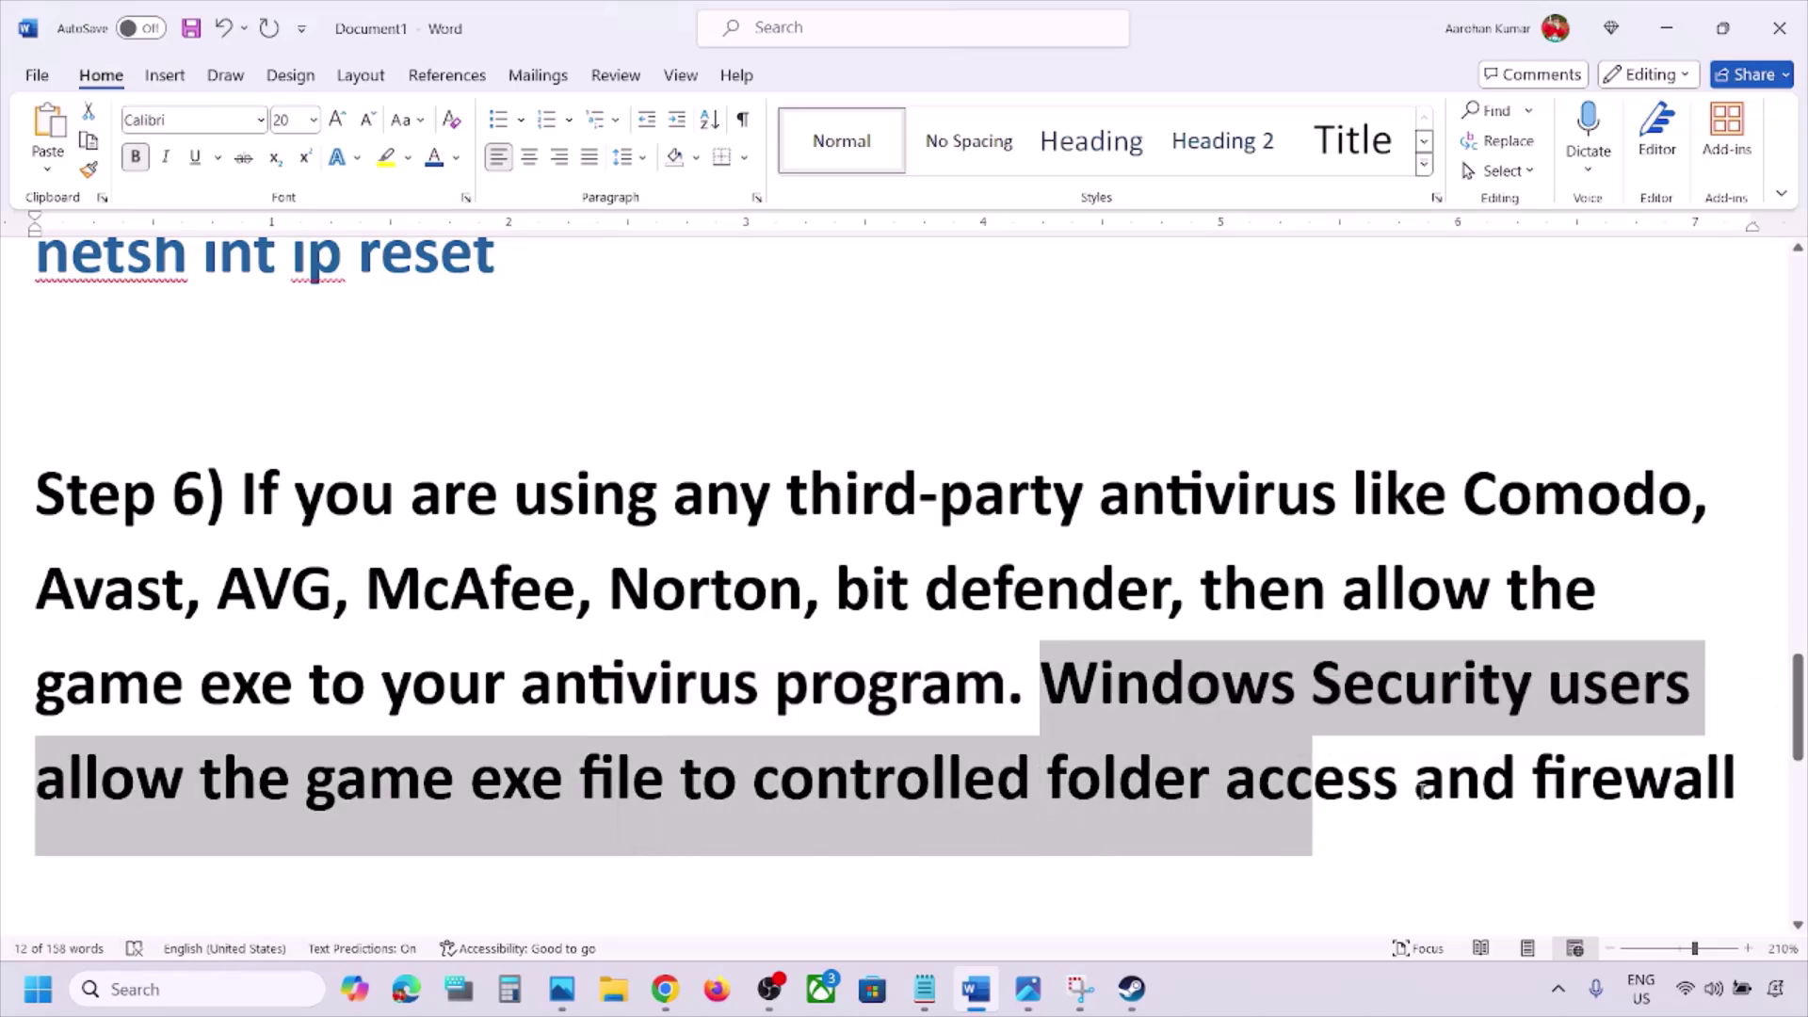
{"action": "left_click_drag", "start_coordinate": [1420, 786], "coordinate": [1581, 808]}
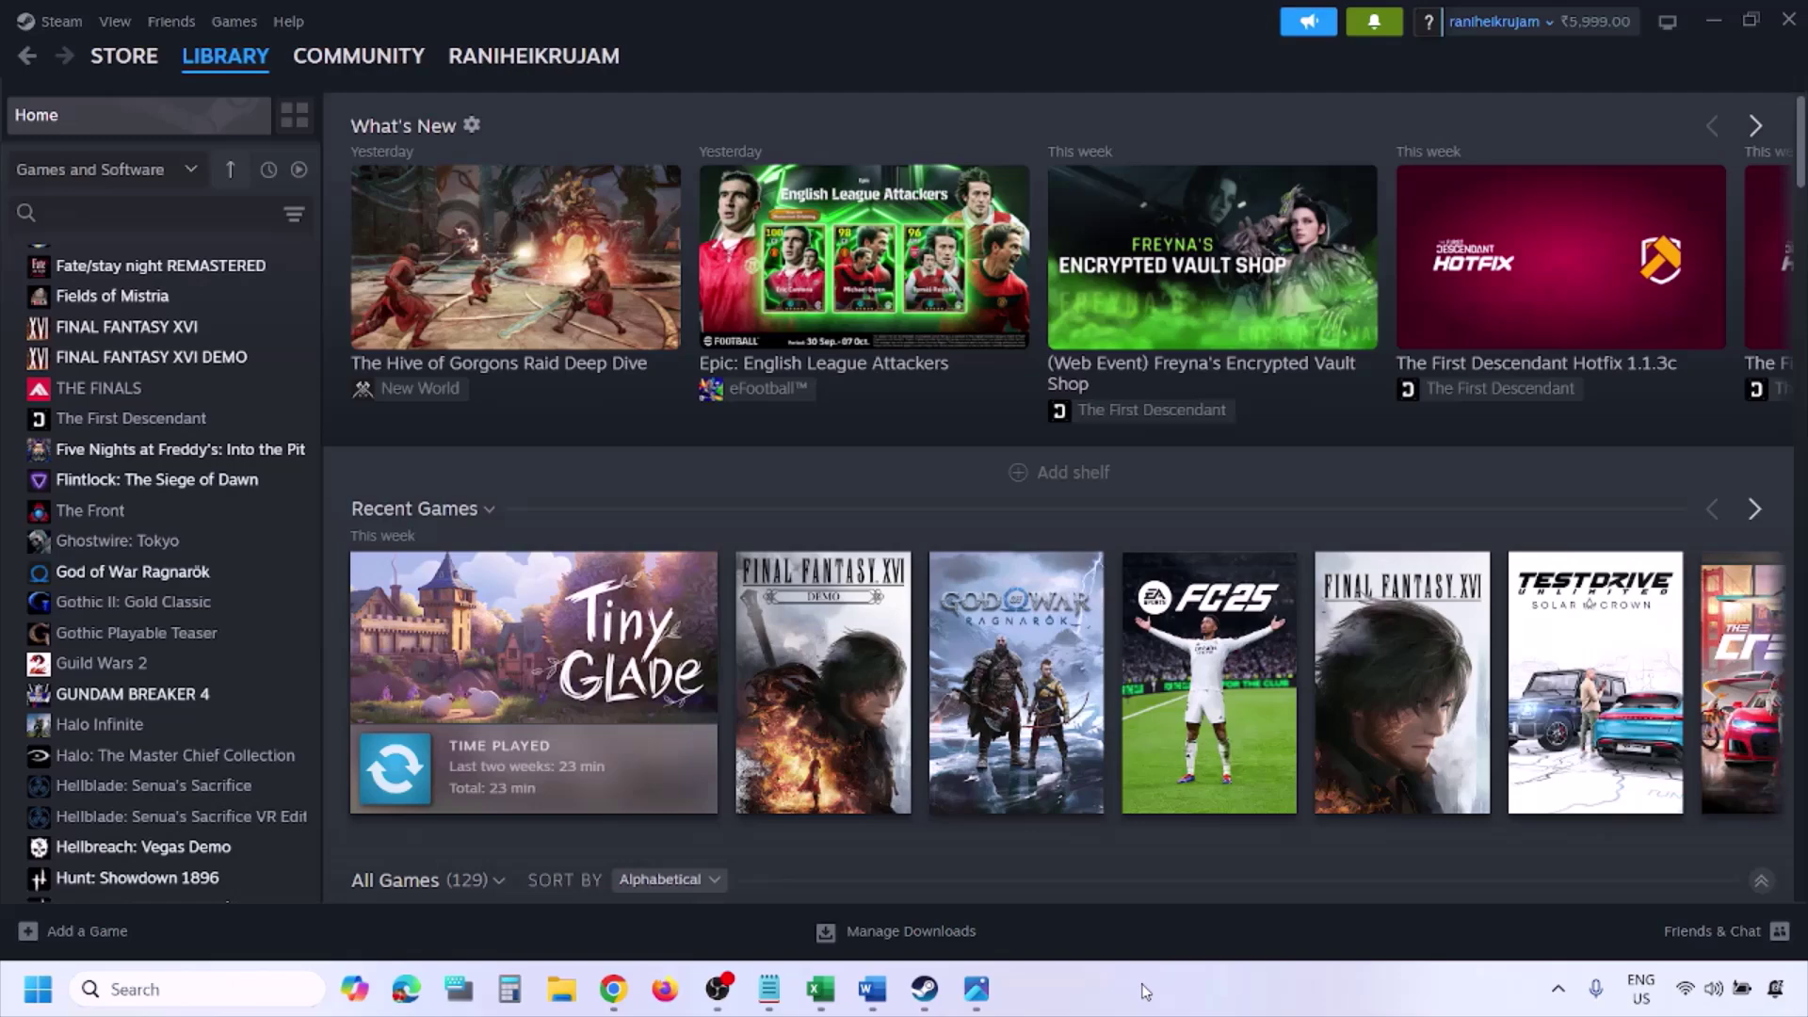
Open Windows Security's Ransomware protection page from the Privacy & security section of Windows Settings.
{"action": "key", "text": "super+i"}
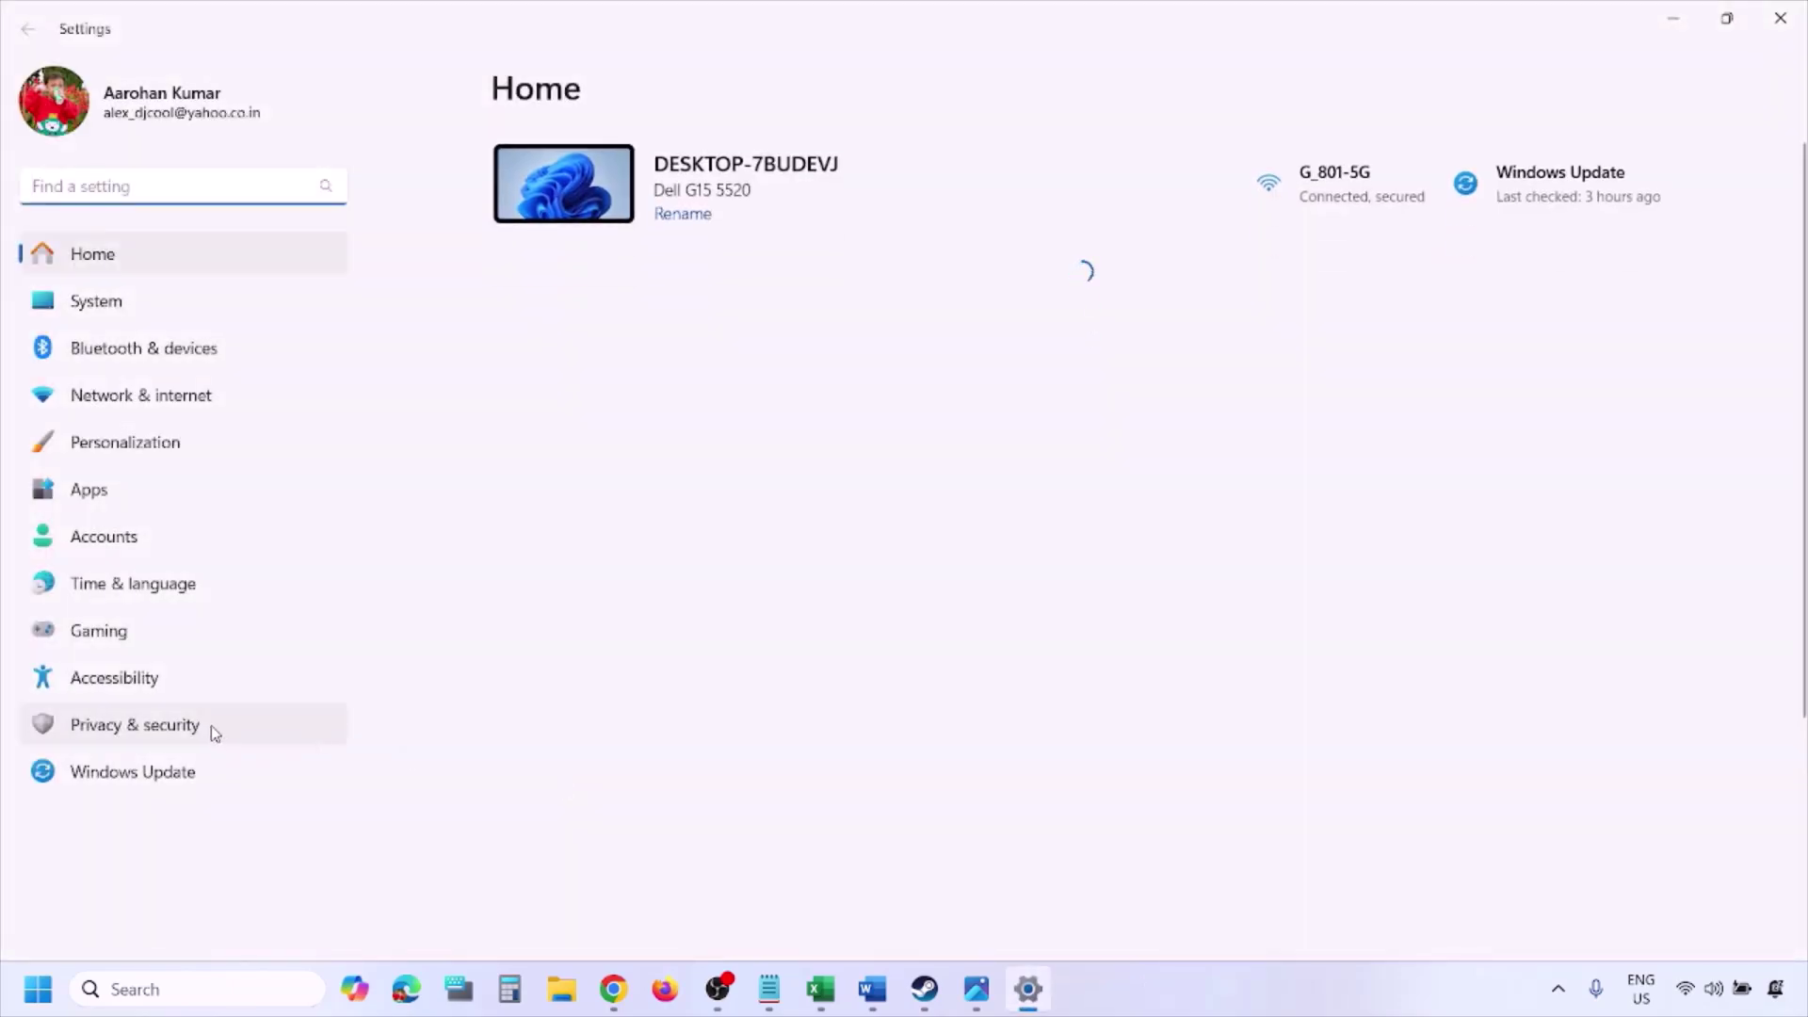
{"action": "left_click", "coordinate": [189, 739]}
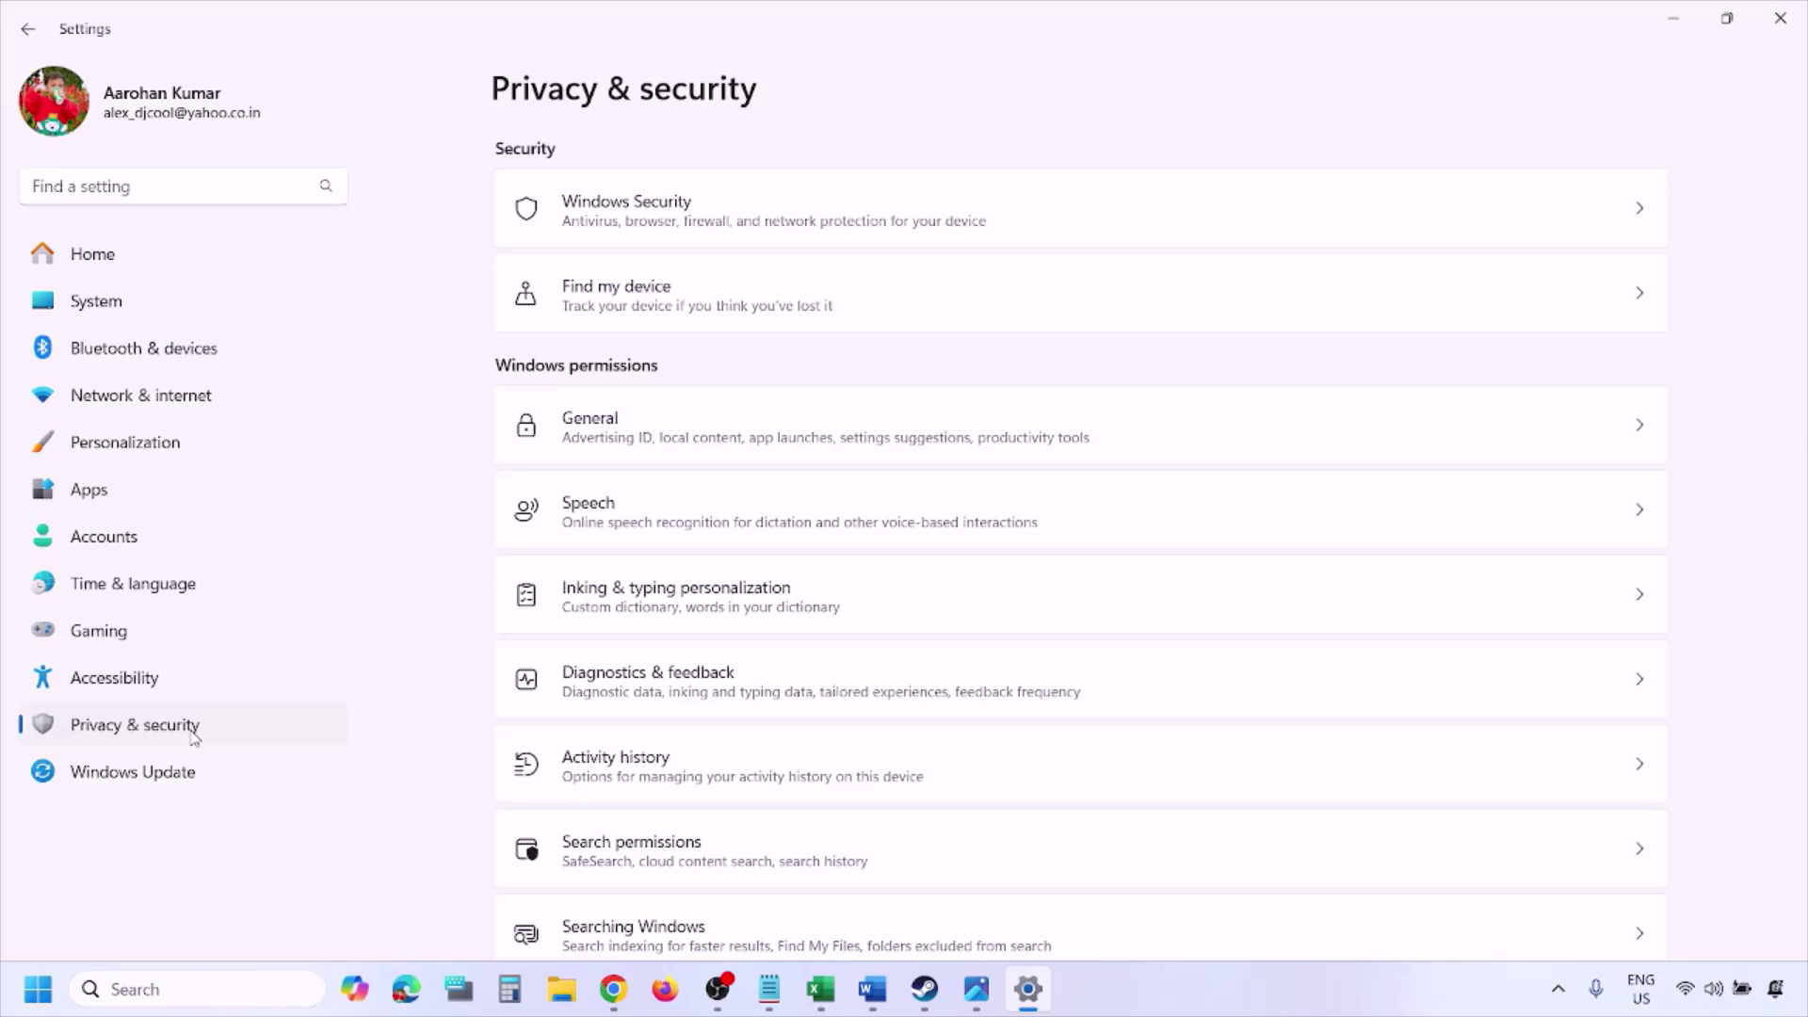
{"action": "left_click", "coordinate": [653, 224]}
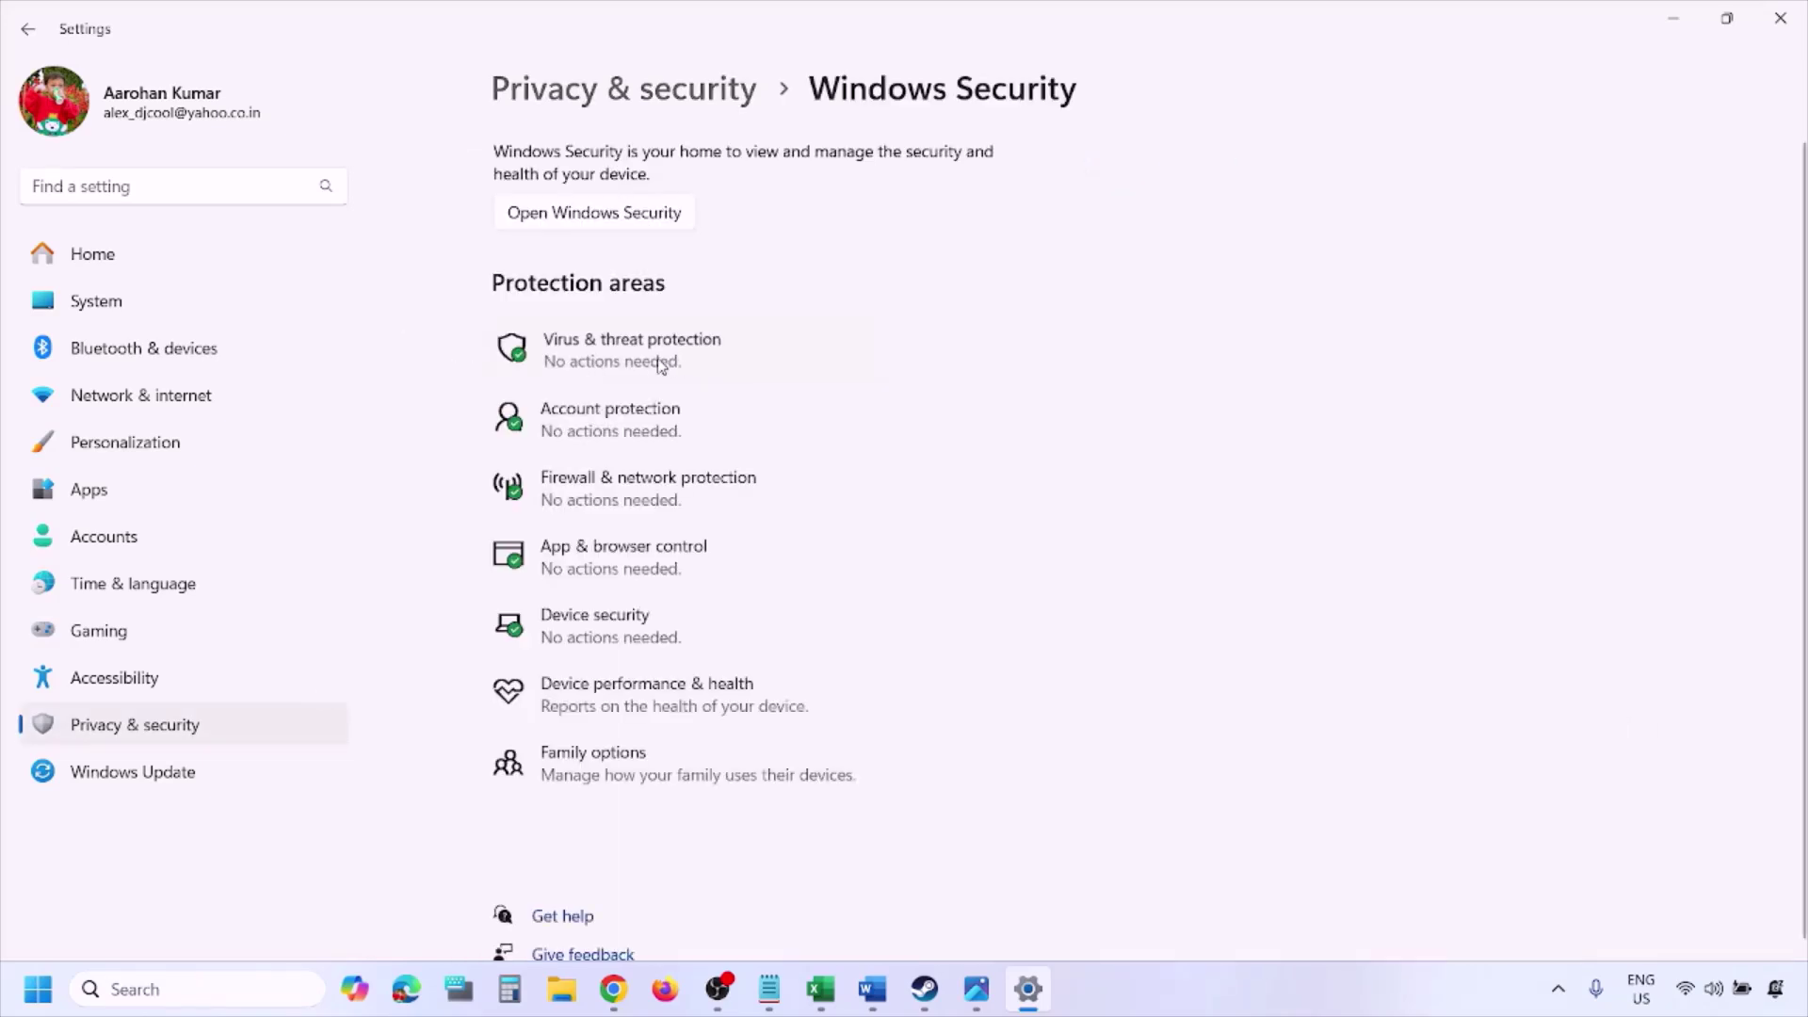
{"action": "left_click", "coordinate": [662, 366]}
{"action": "scroll", "coordinate": [682, 657], "scroll_direction": "down", "scroll_amount": 4}
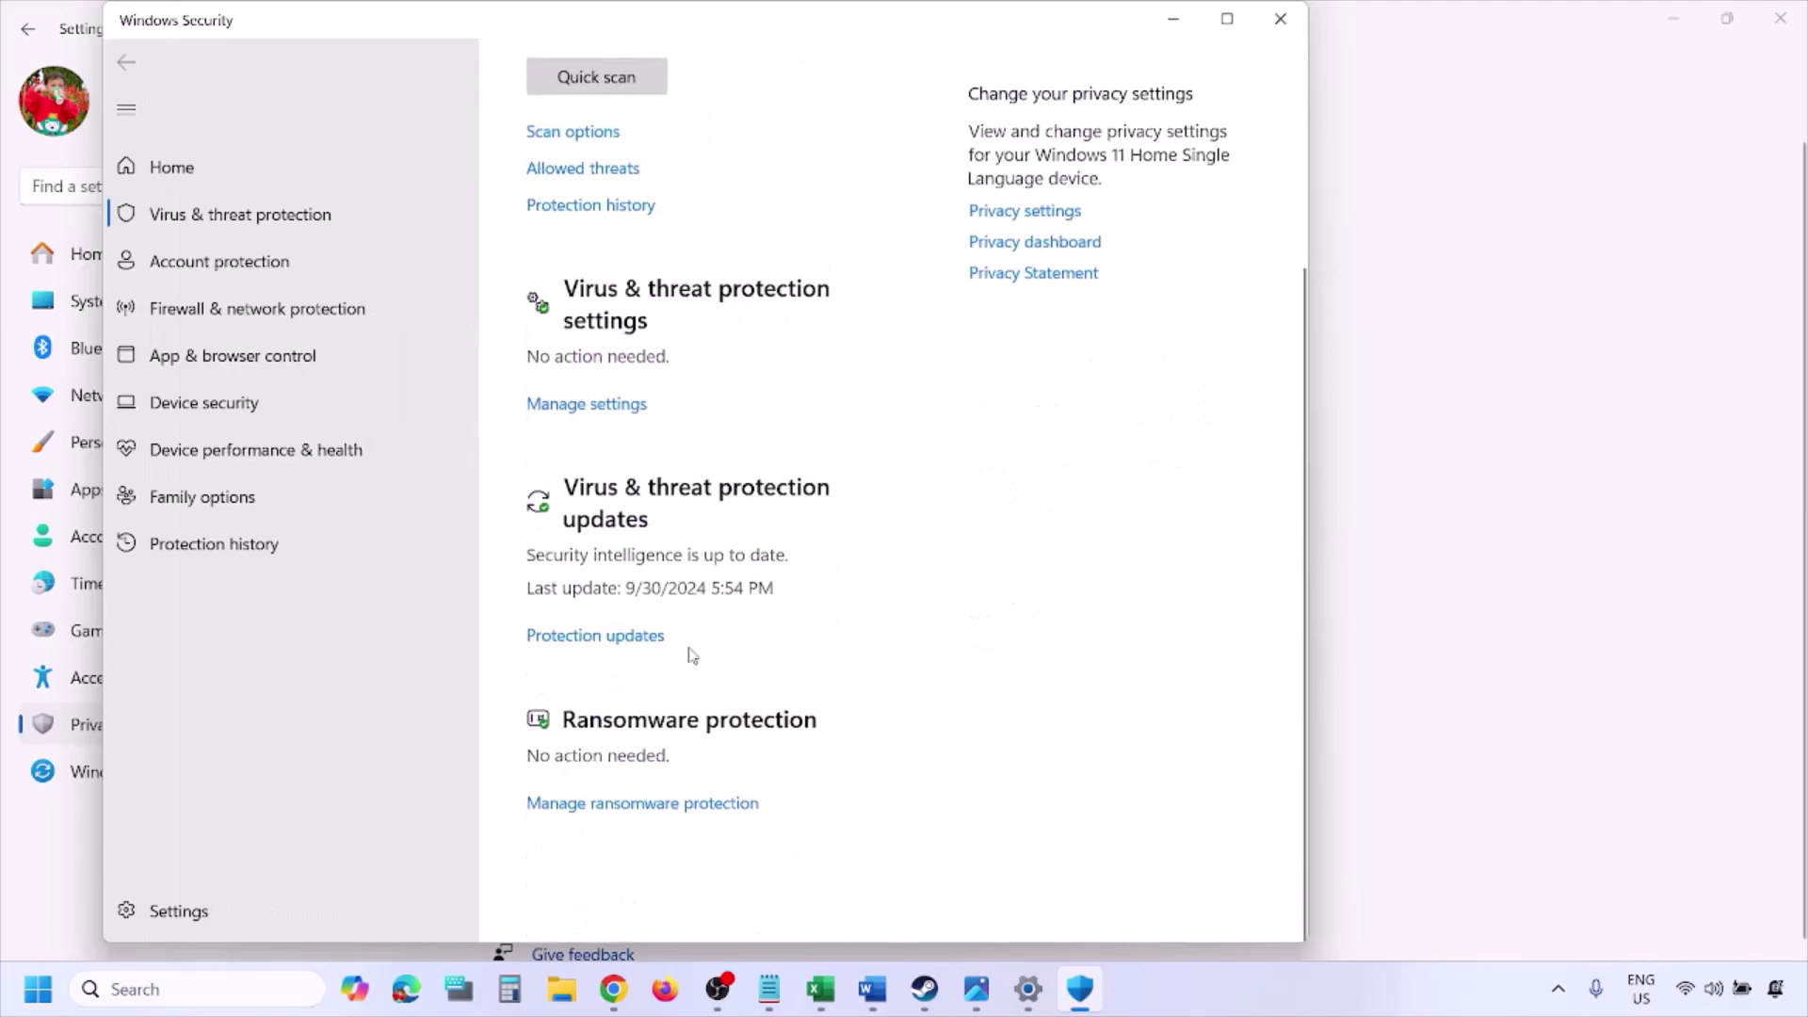
{"action": "scroll", "coordinate": [674, 857], "scroll_direction": "up", "scroll_amount": 2}
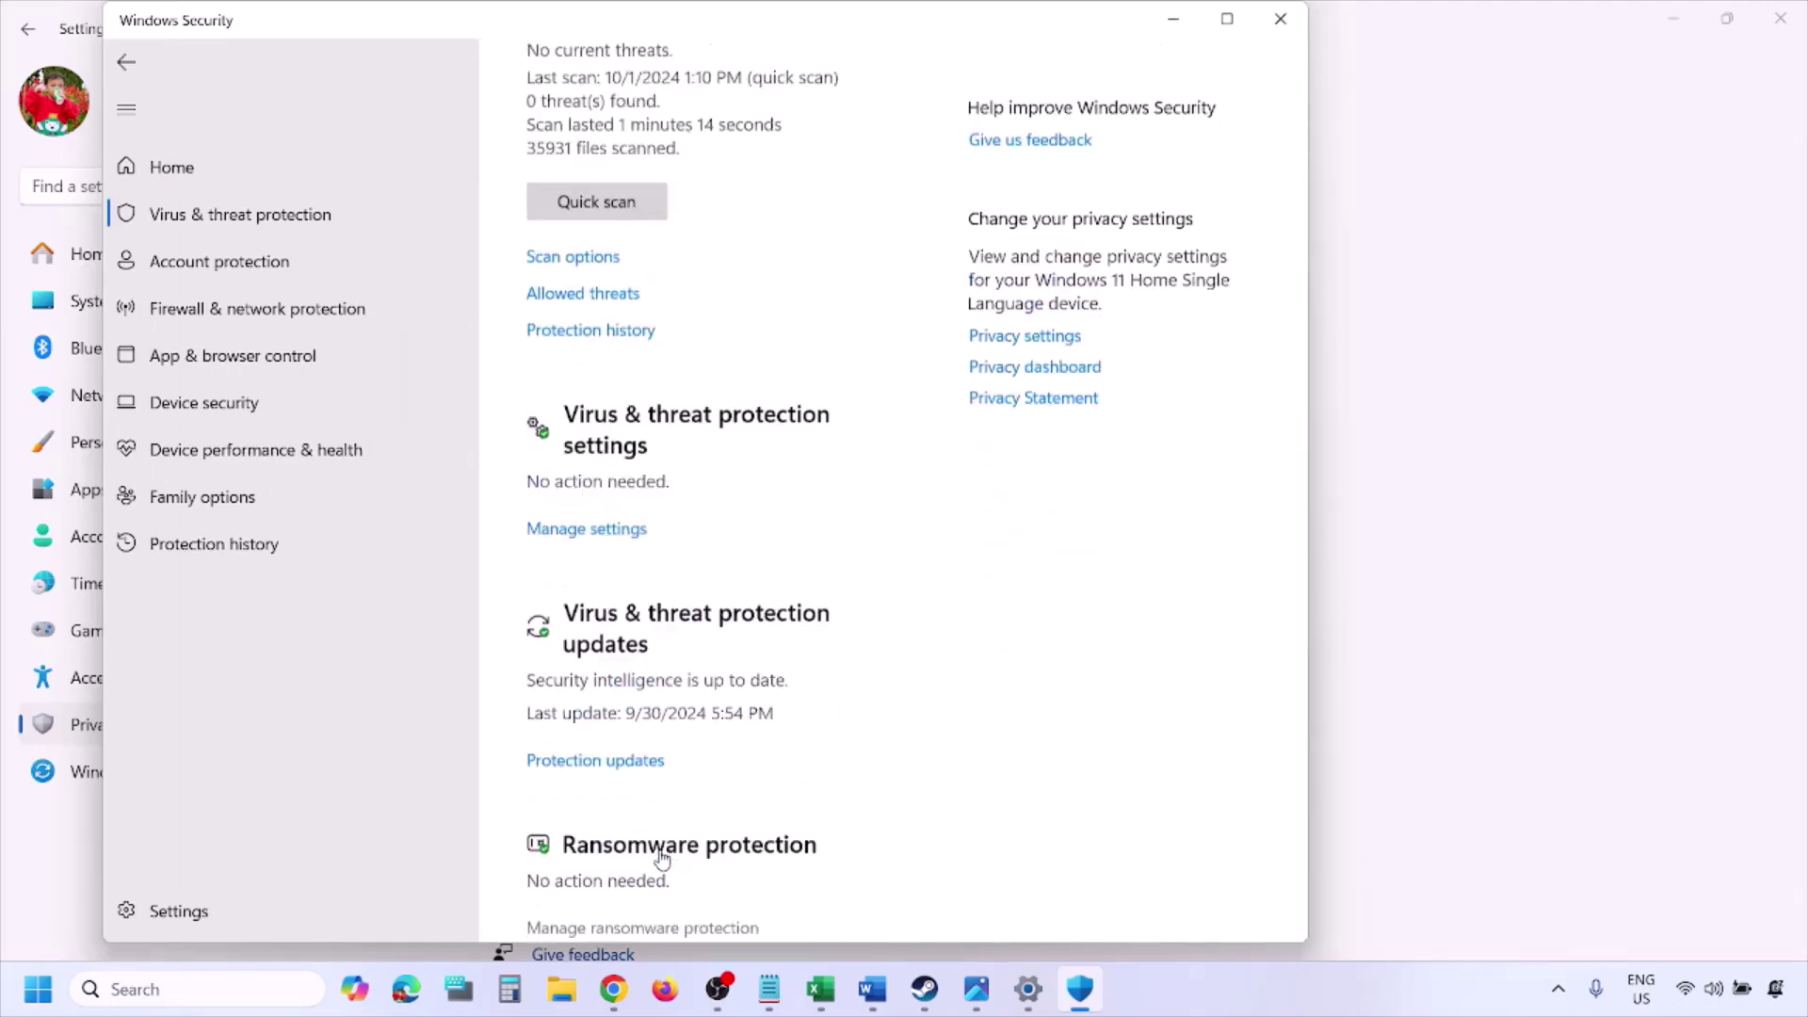
{"action": "left_click", "coordinate": [662, 857]}
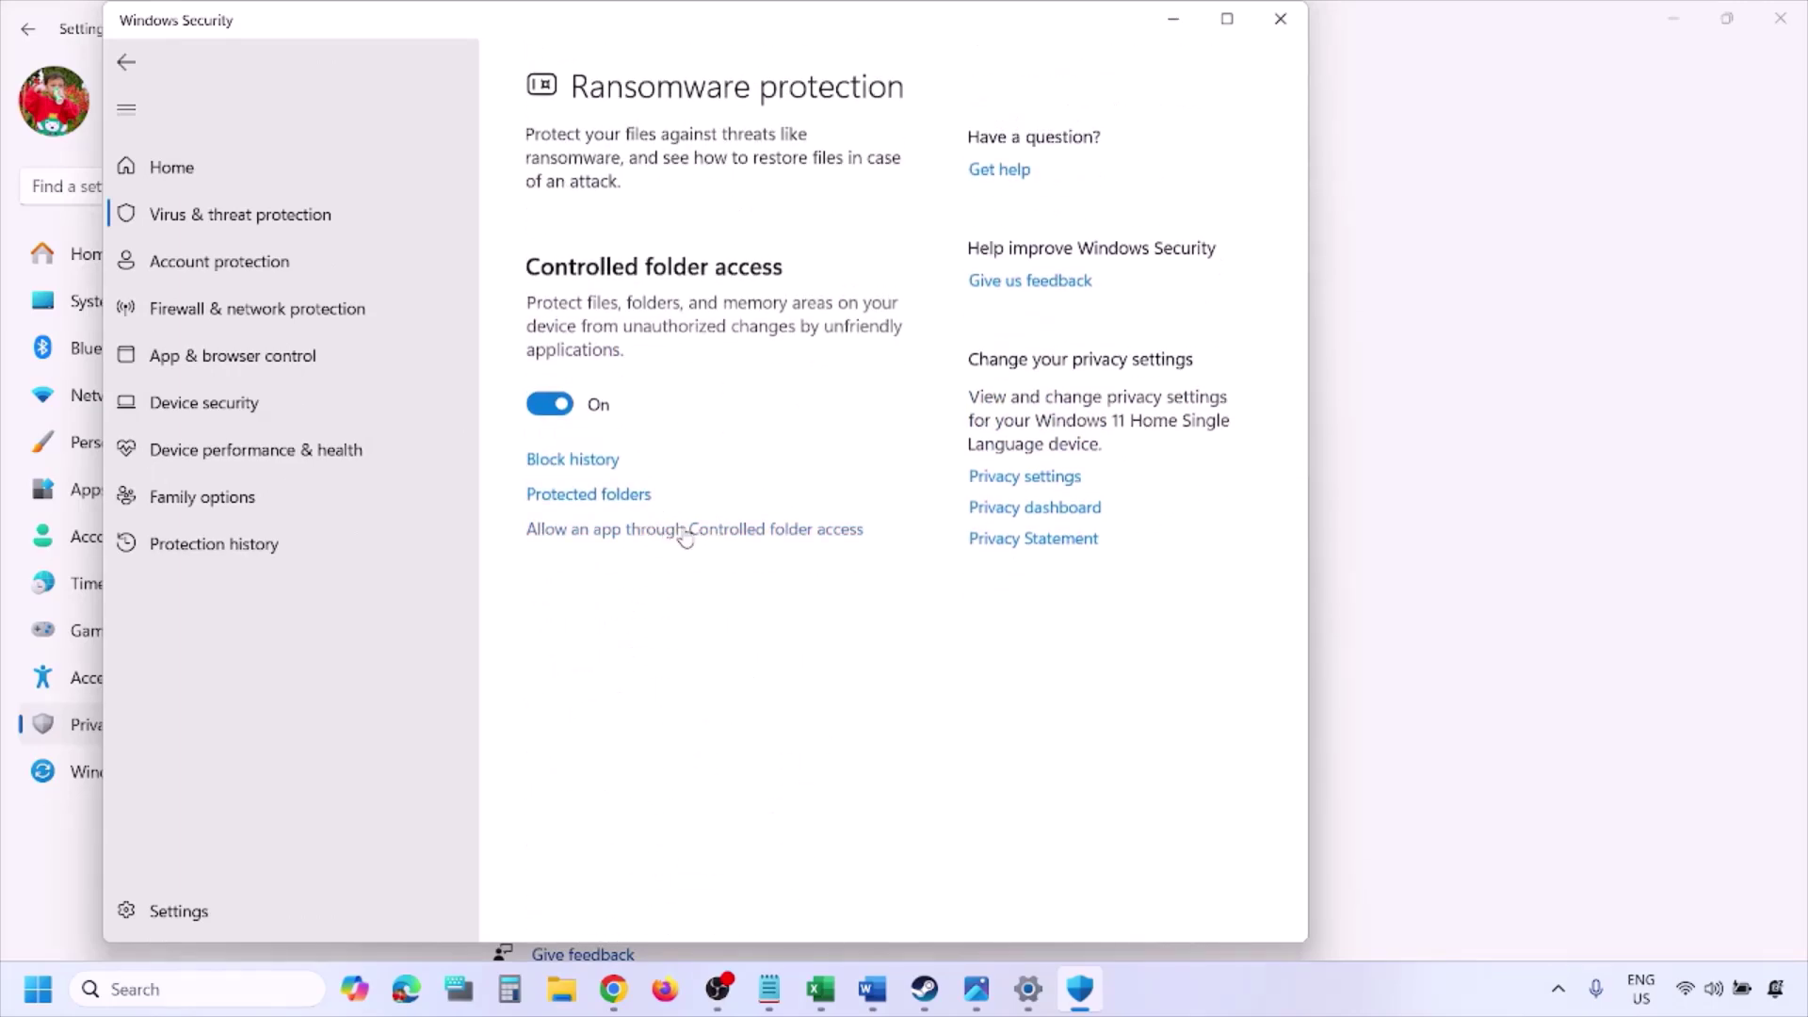
Open the list of apps allowed through Controlled folder access and start browsing all apps for one to add.
{"action": "left_click", "coordinate": [685, 530]}
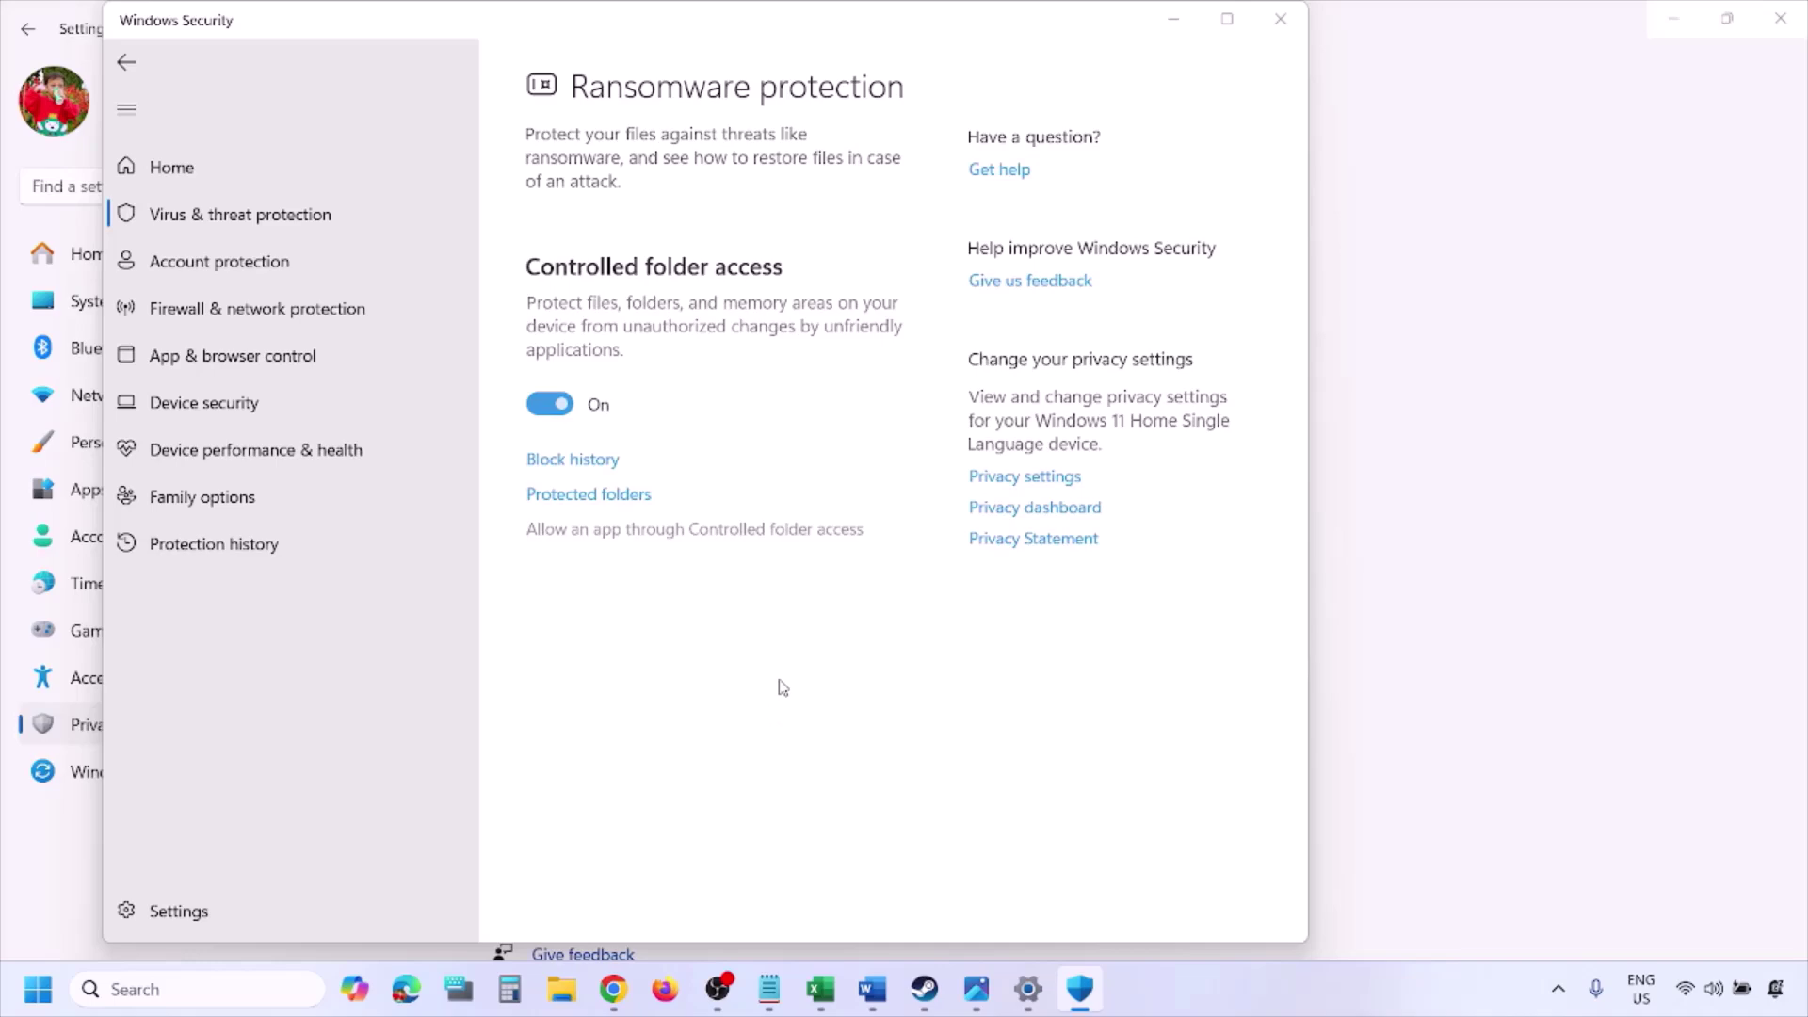
{"action": "scroll", "coordinate": [657, 270], "scroll_direction": "up", "scroll_amount": 3}
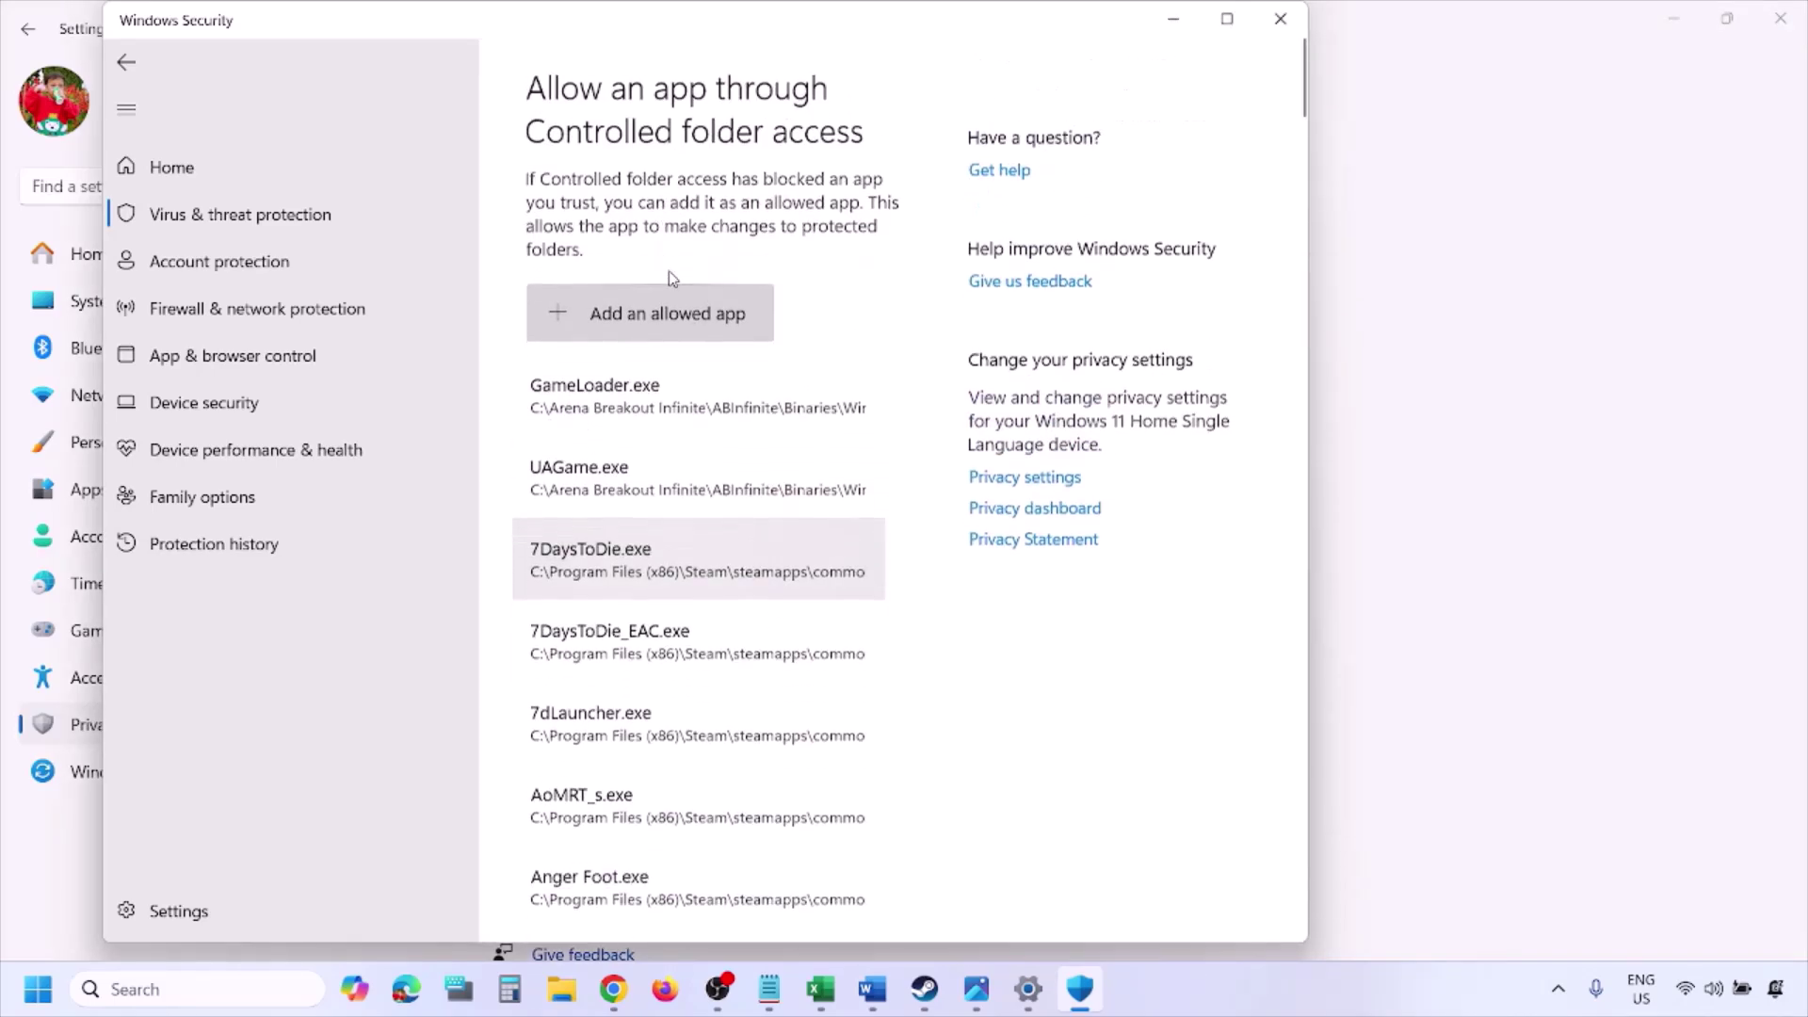
{"action": "left_click", "coordinate": [671, 316]}
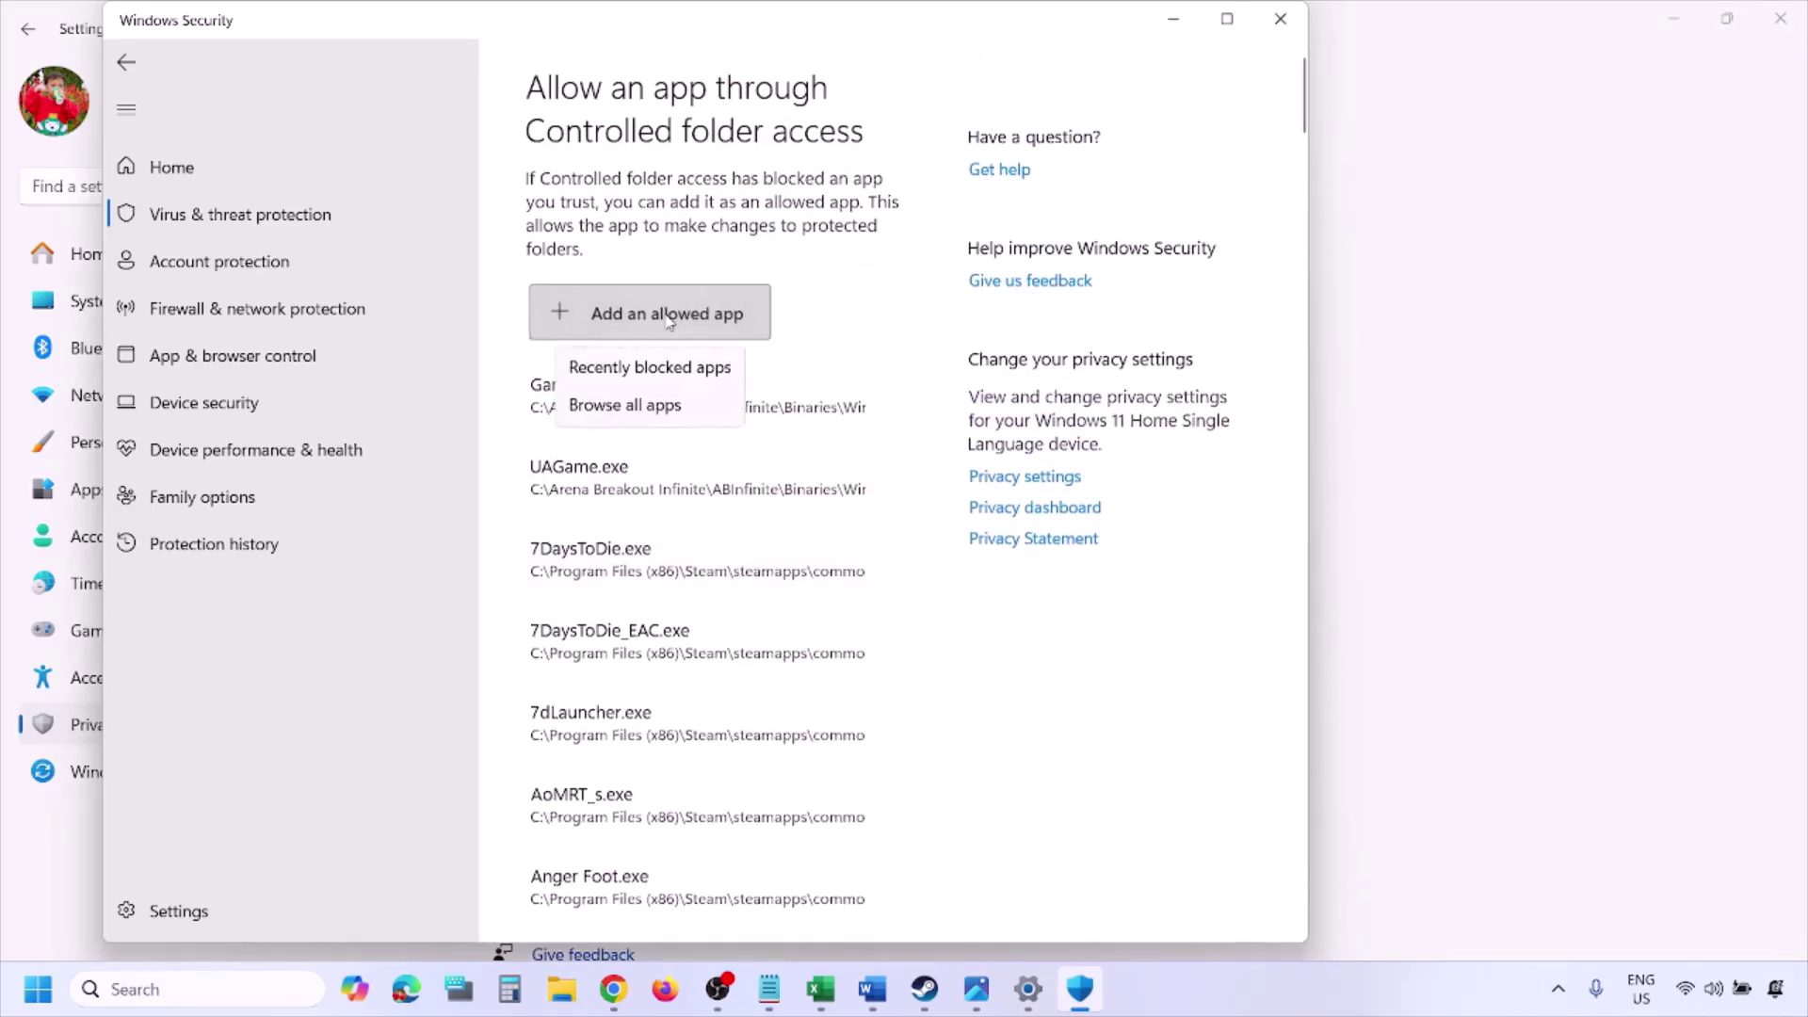
{"action": "left_click", "coordinate": [680, 410]}
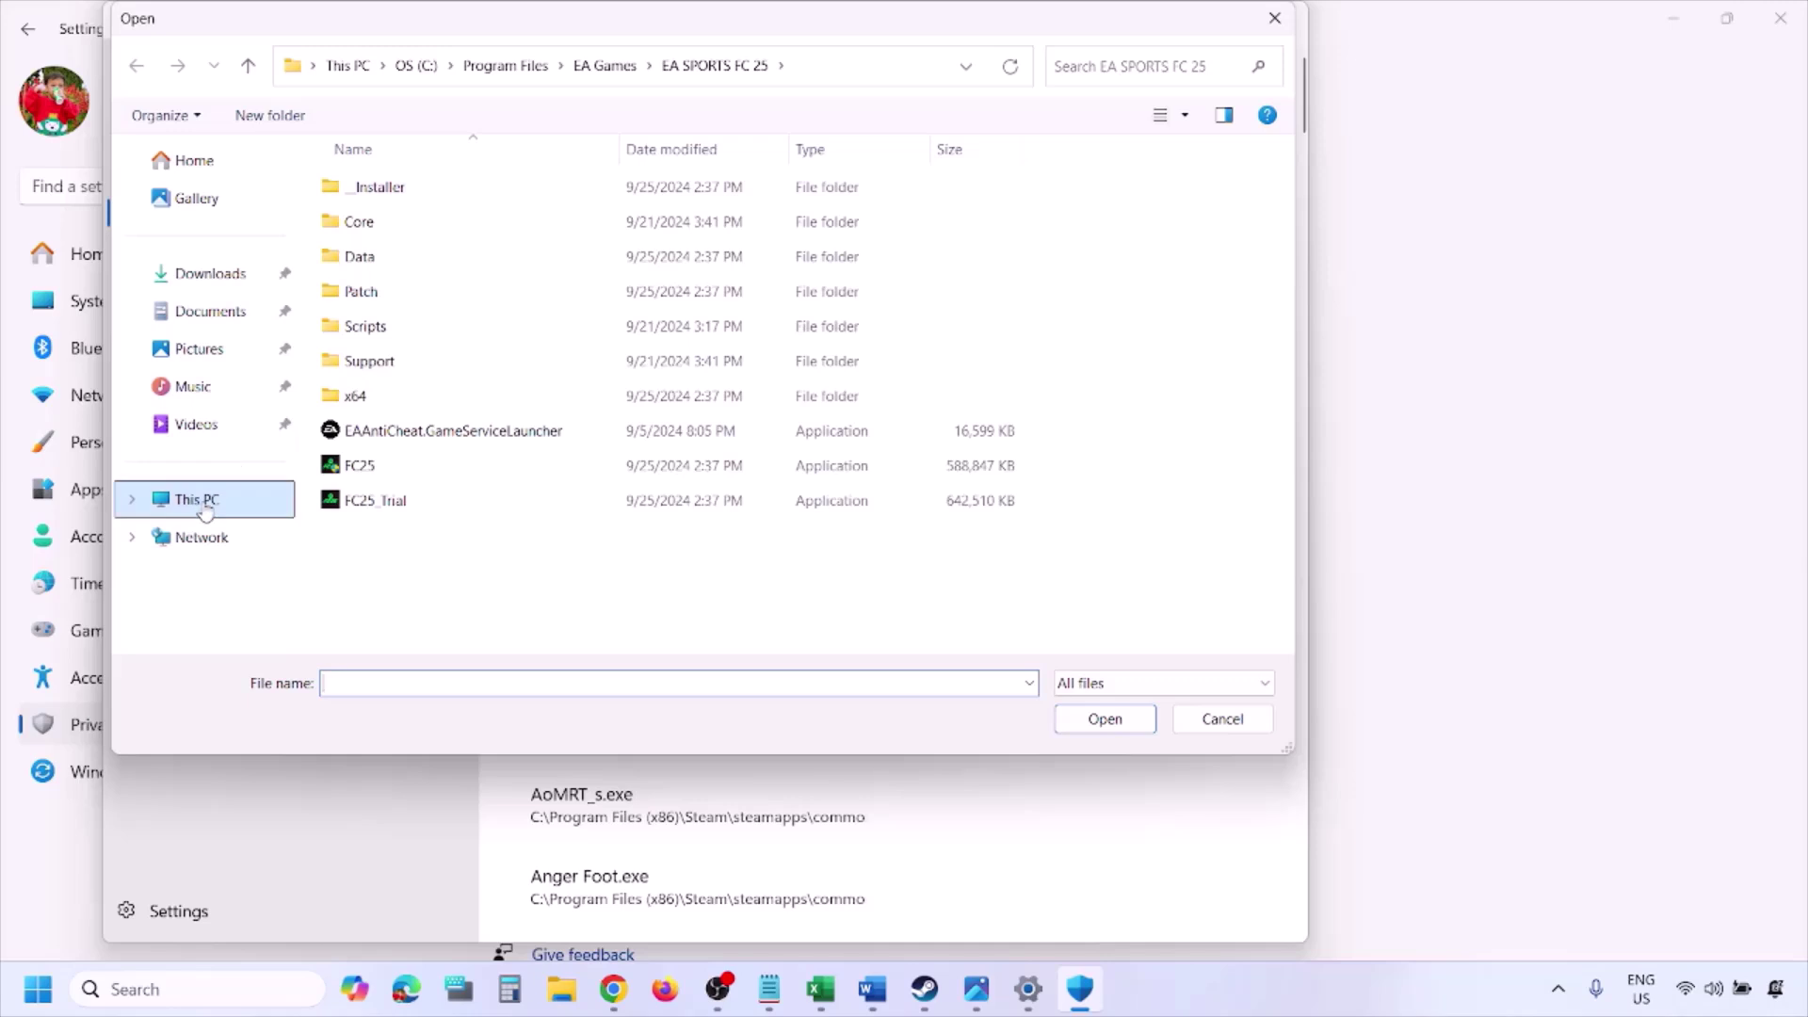
Browse to C:\Program Files (x86)\Steam\steamapps, where the game folders are stored, and cancel without adding an app.
{"action": "left_click", "coordinate": [206, 510]}
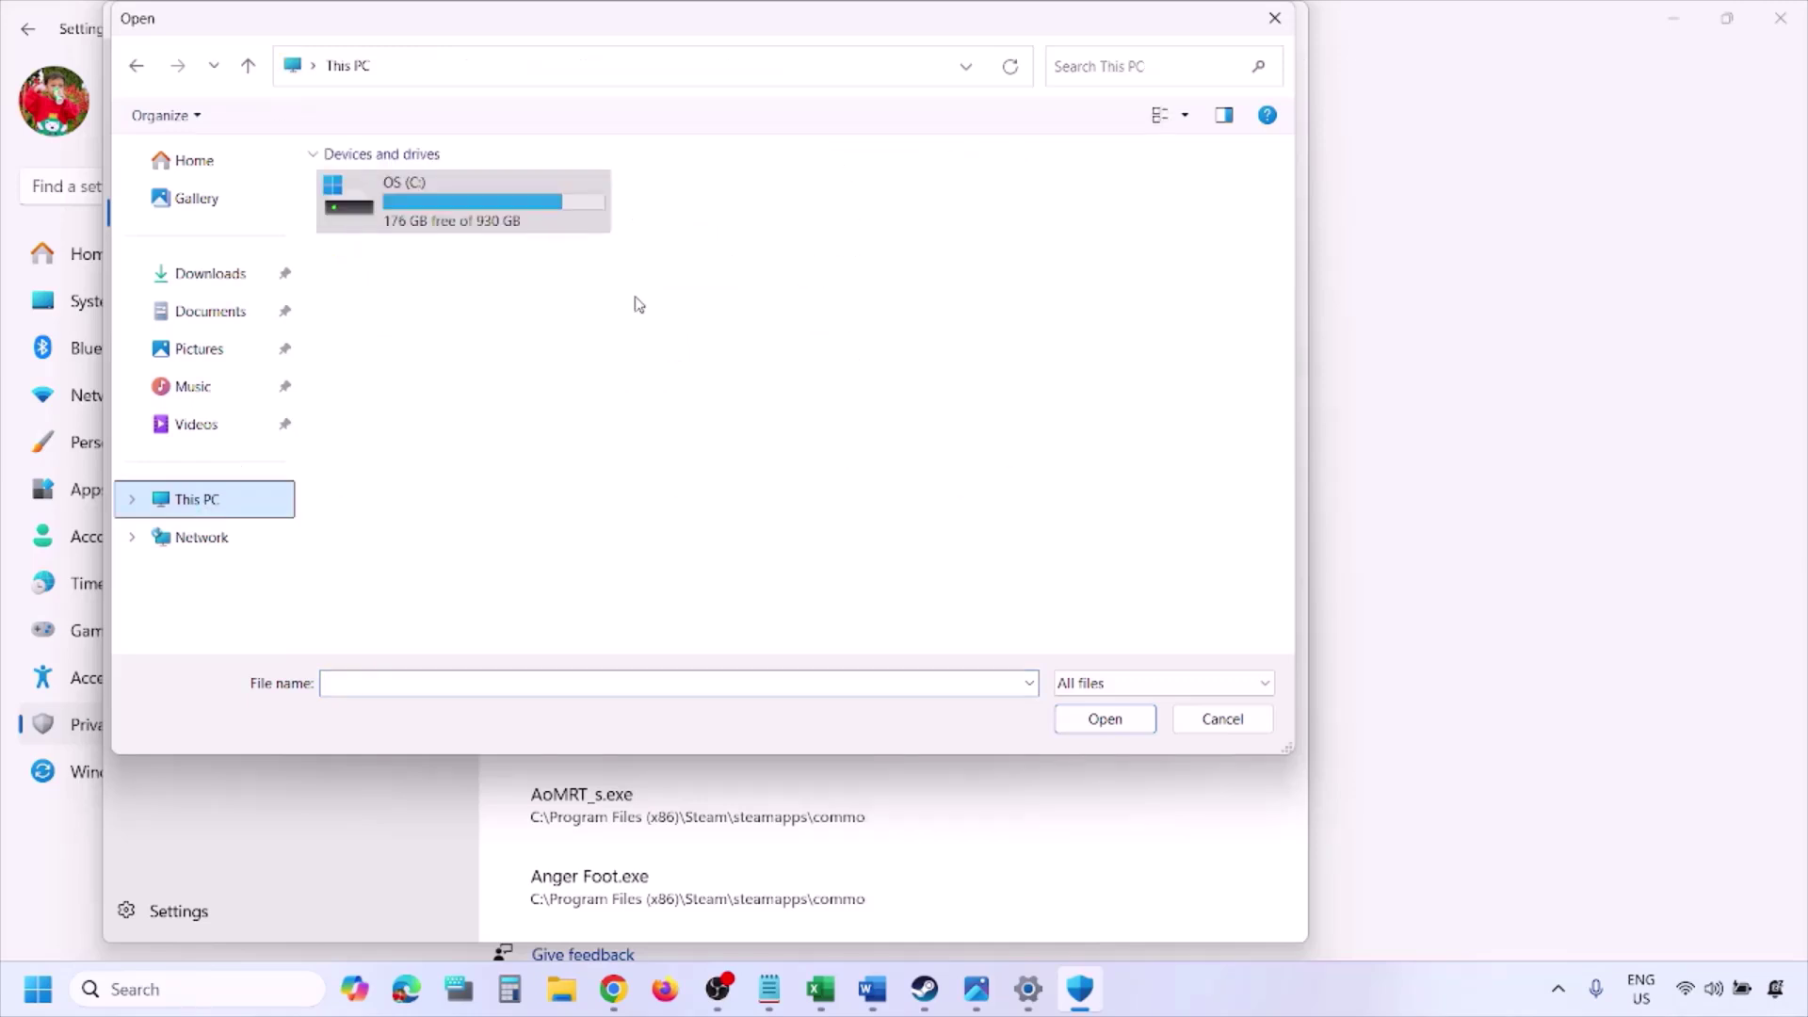
{"action": "double_click", "coordinate": [472, 214]}
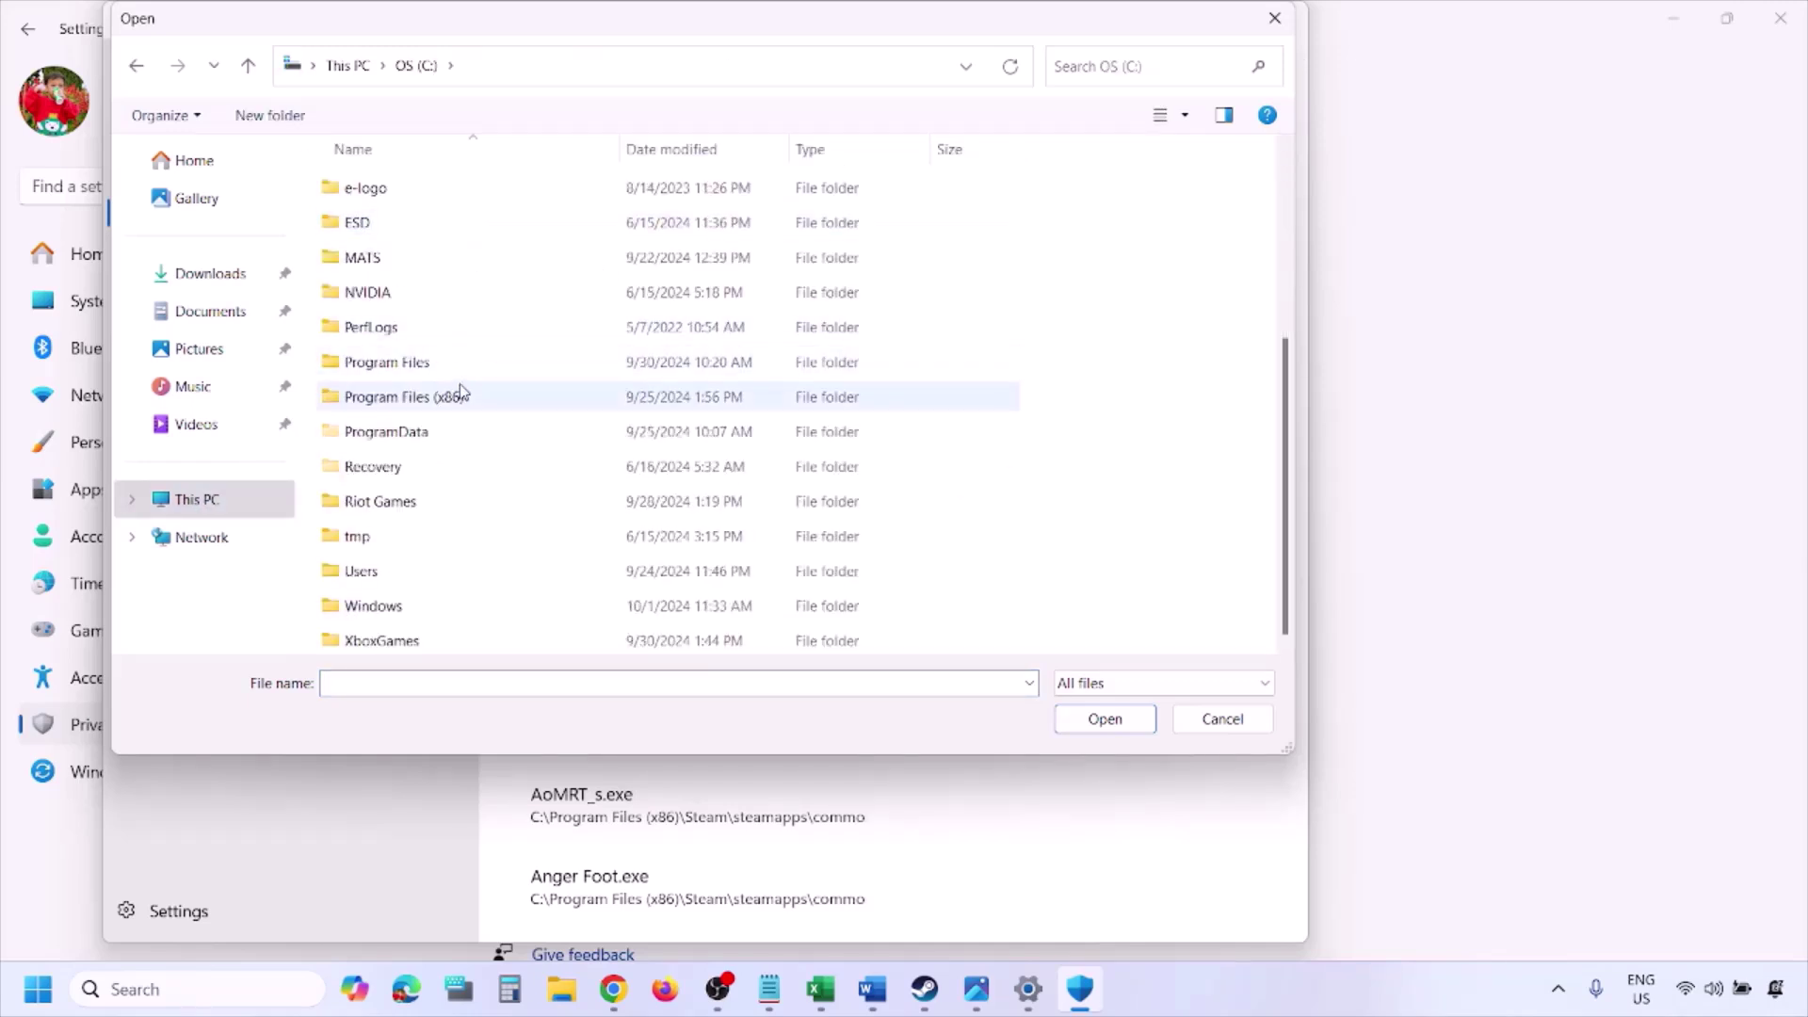
{"action": "double_click", "coordinate": [455, 396]}
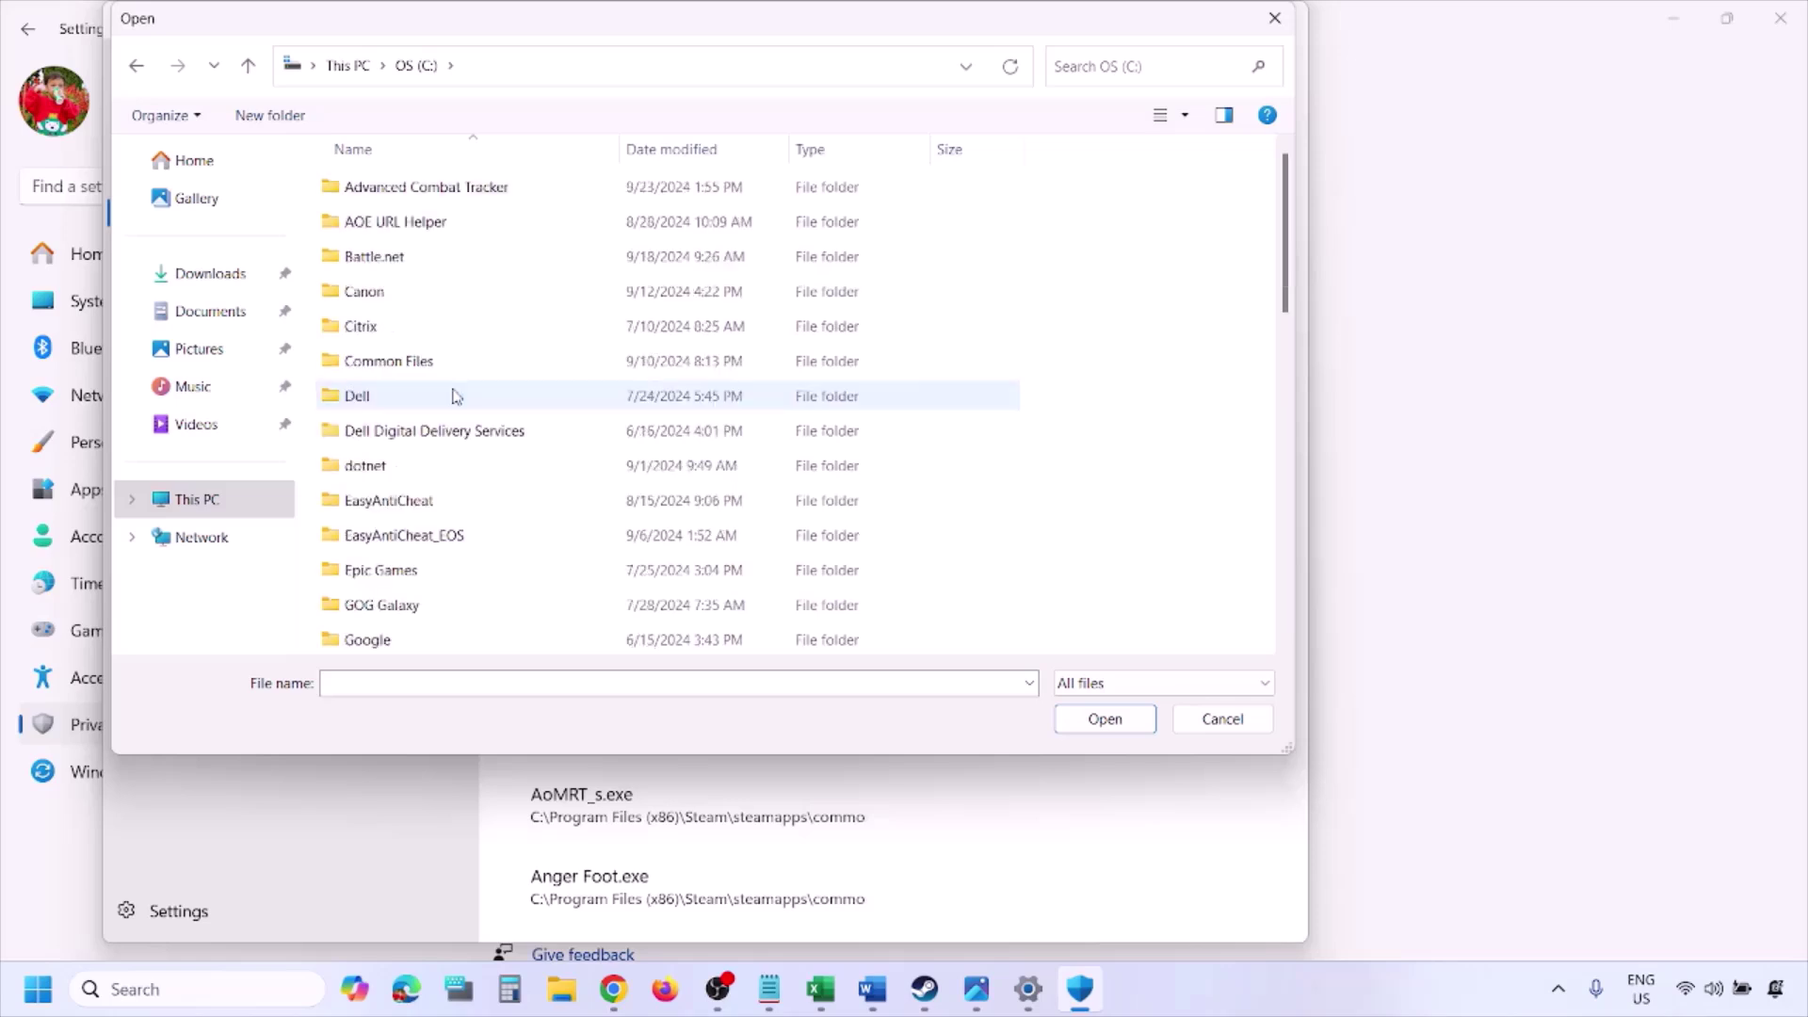
{"action": "scroll", "coordinate": [454, 397], "scroll_direction": "down", "scroll_amount": 8}
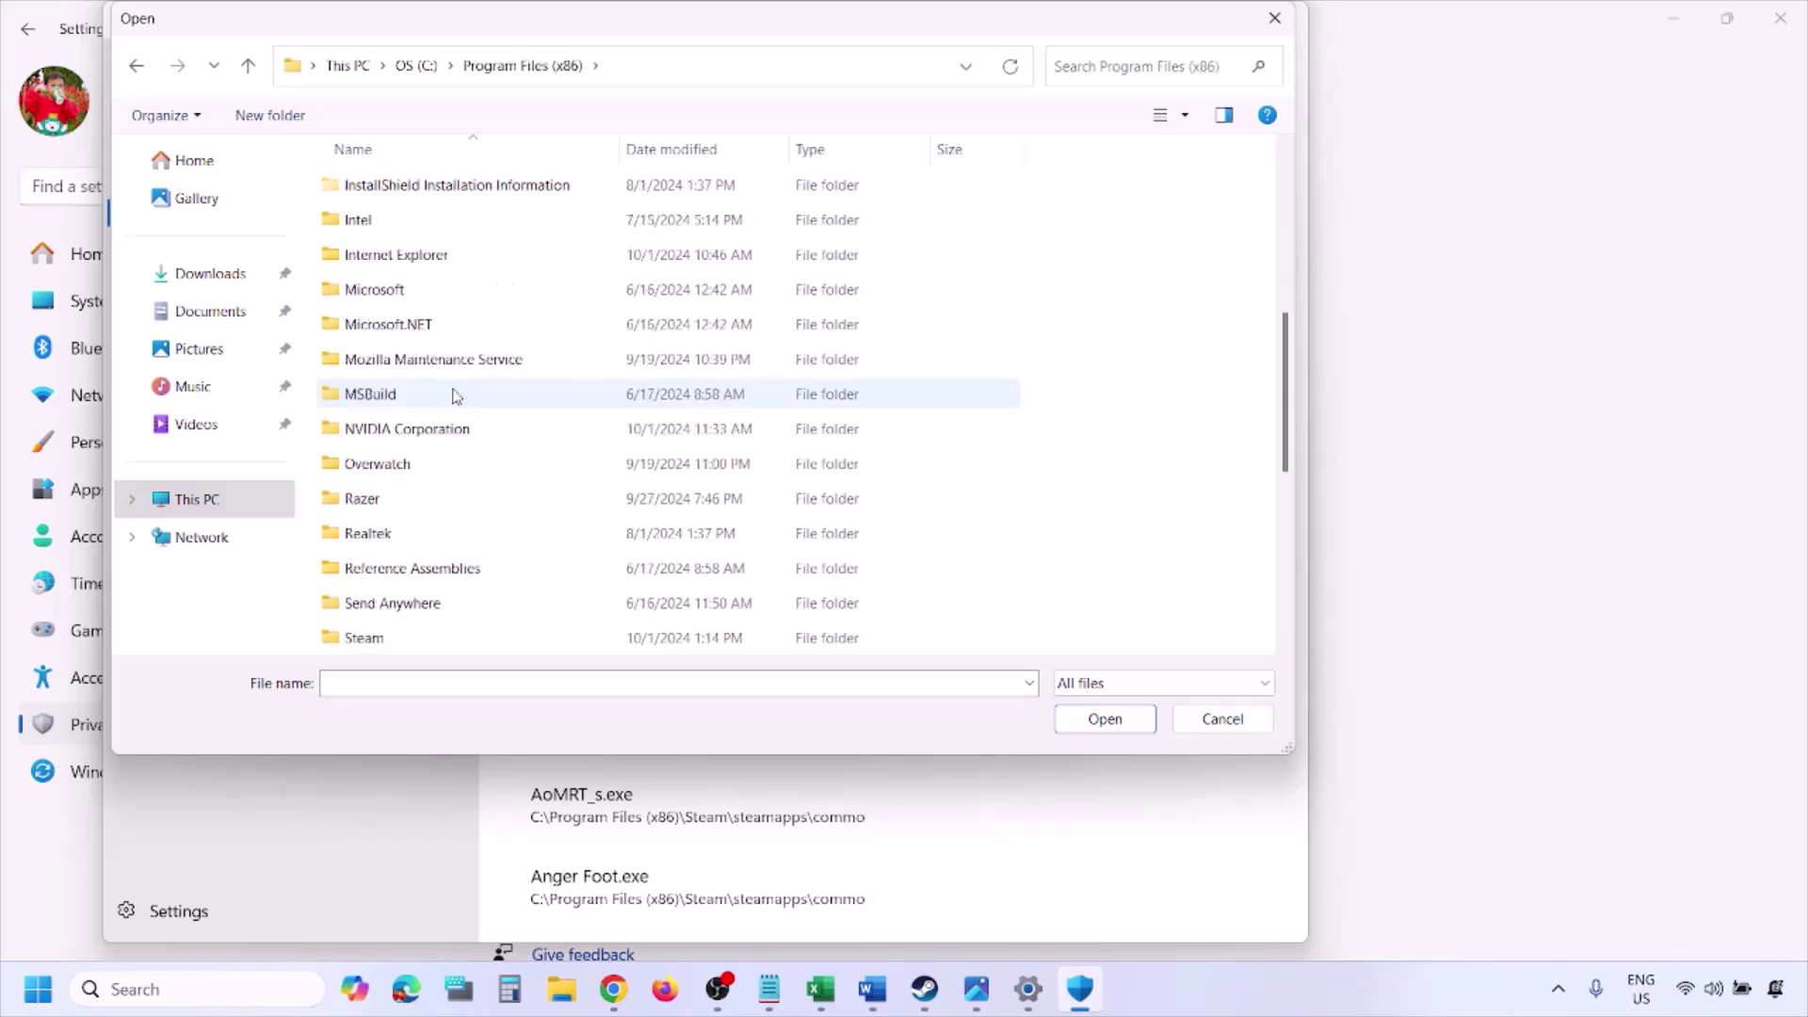
{"action": "double_click", "coordinate": [403, 326]}
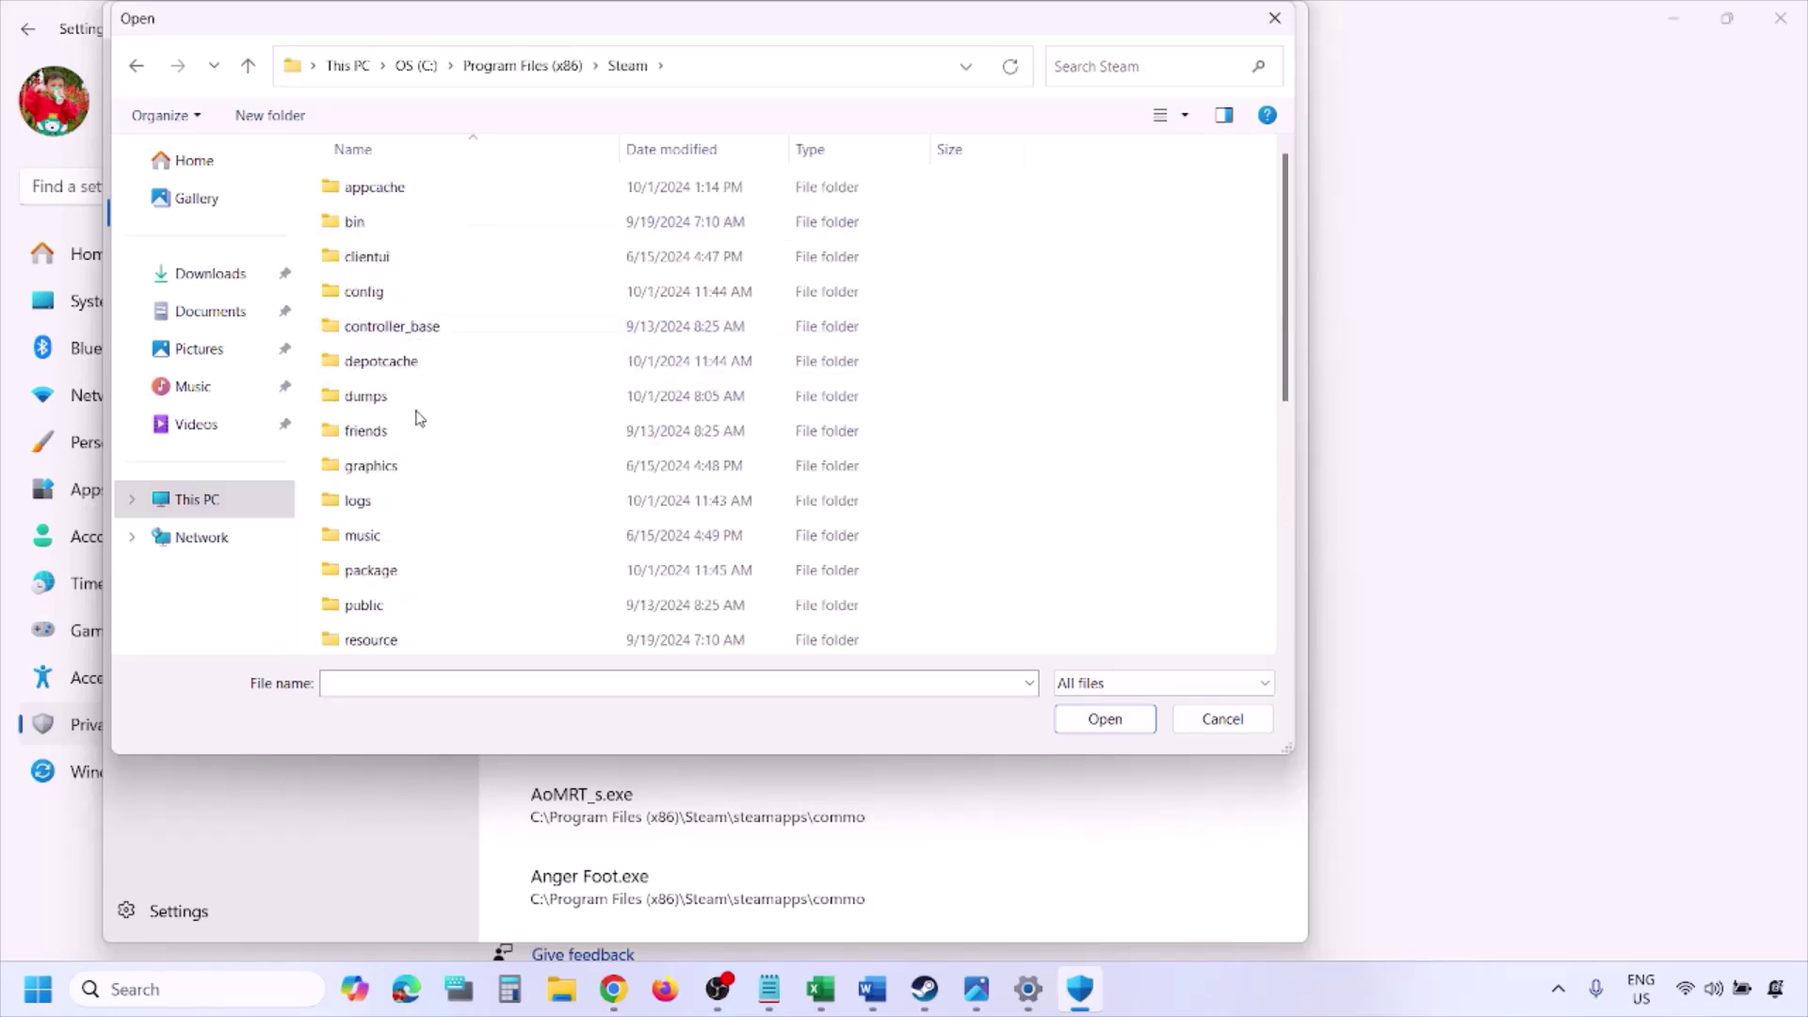
{"action": "scroll", "coordinate": [415, 415], "scroll_direction": "down", "scroll_amount": 4}
{"action": "double_click", "coordinate": [413, 364]}
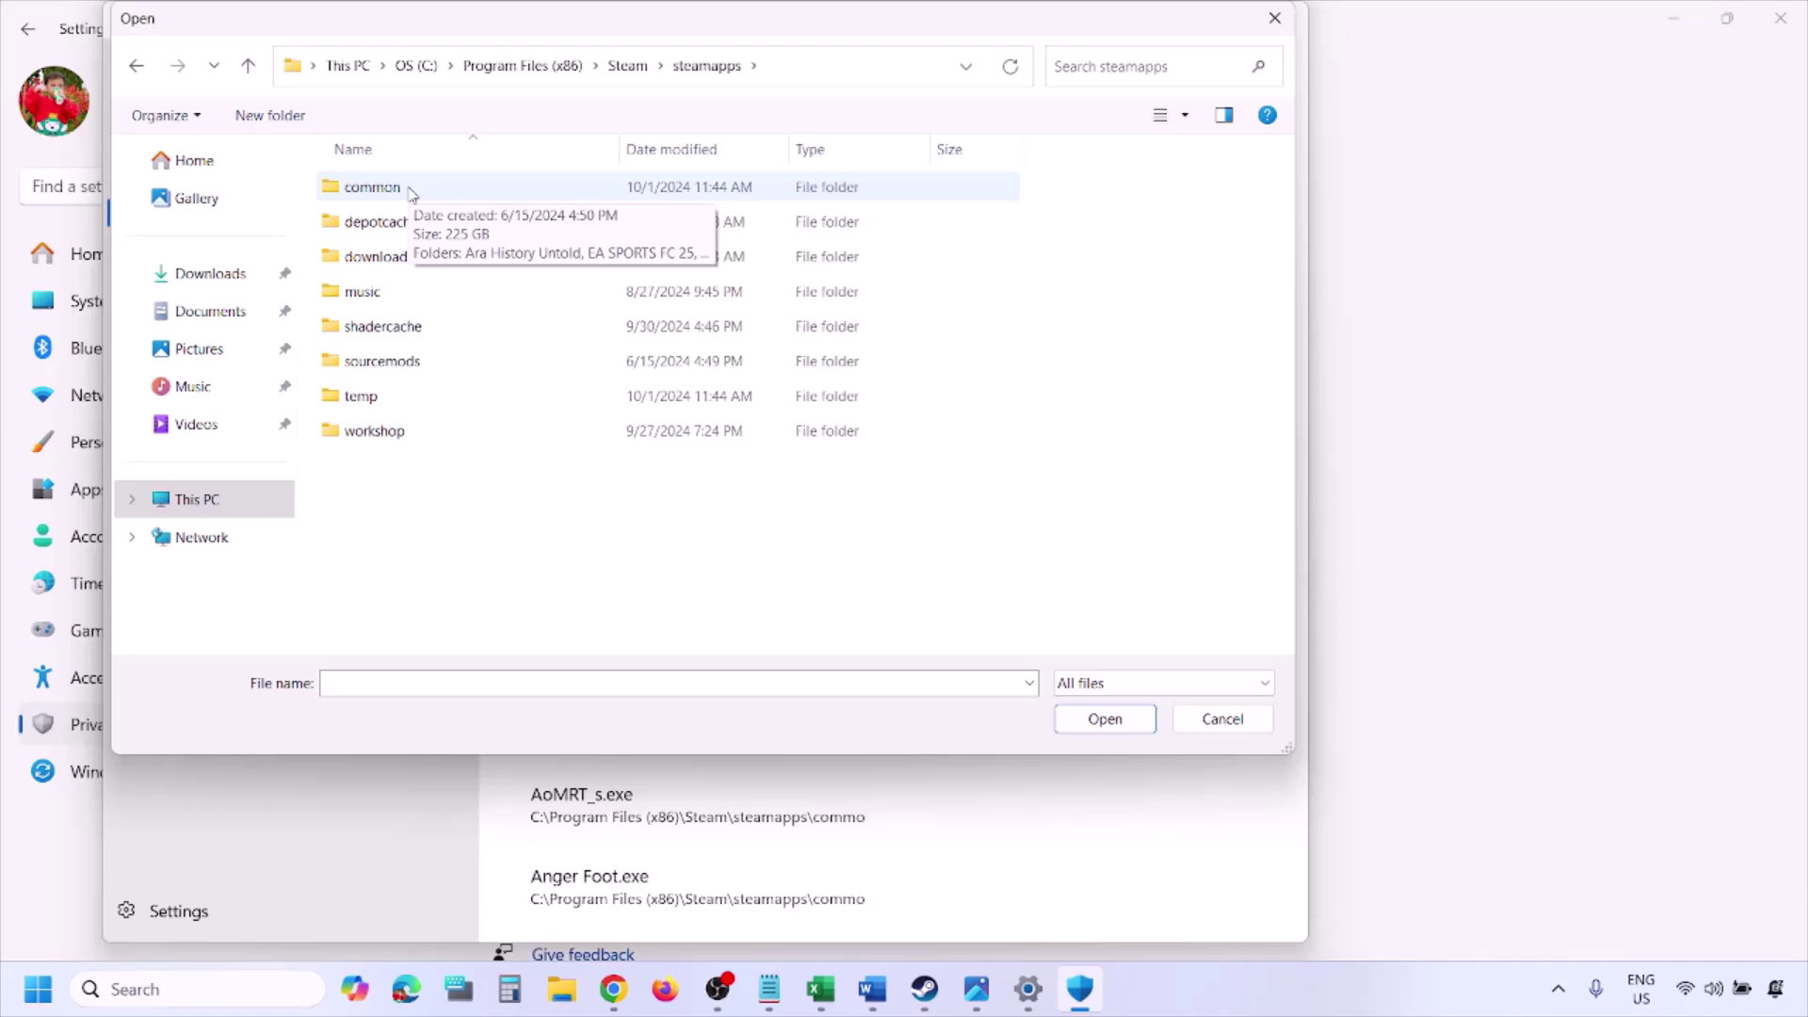
{"action": "left_click", "coordinate": [1216, 729]}
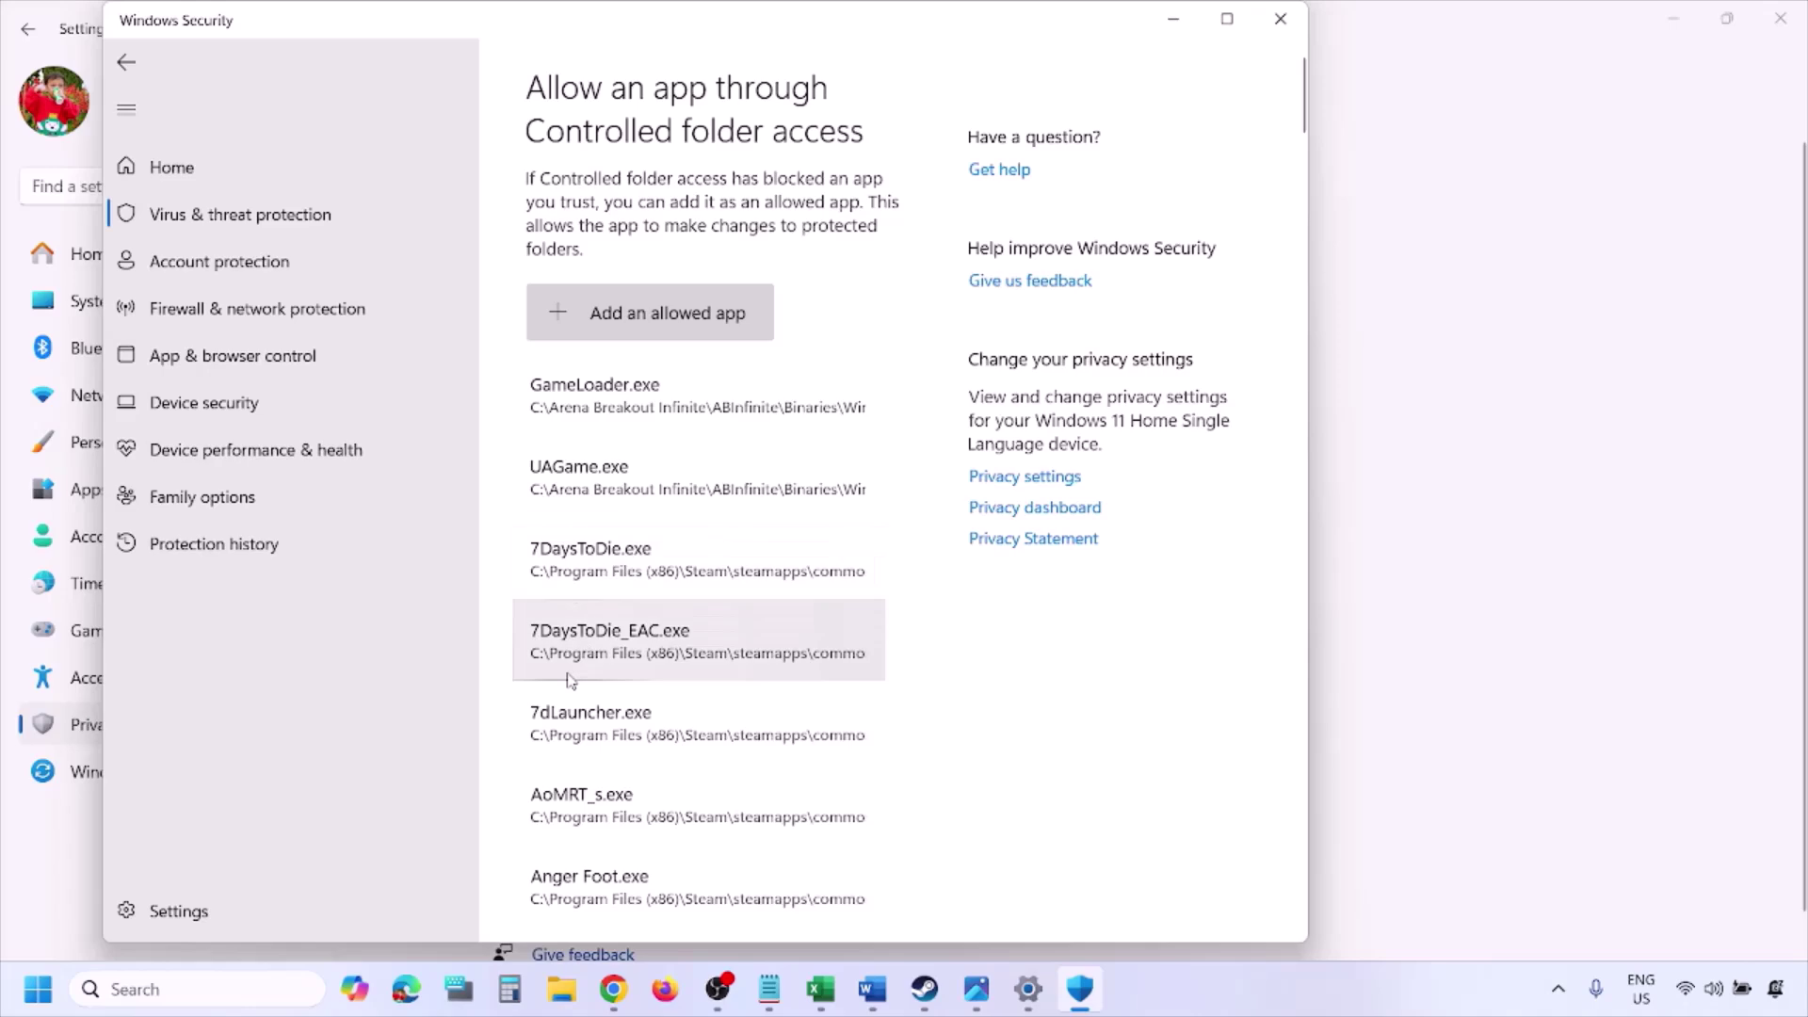
Open Windows Defender Firewall's allowed apps page through Control Panel's System and Security section.
{"action": "left_click", "coordinate": [187, 989]}
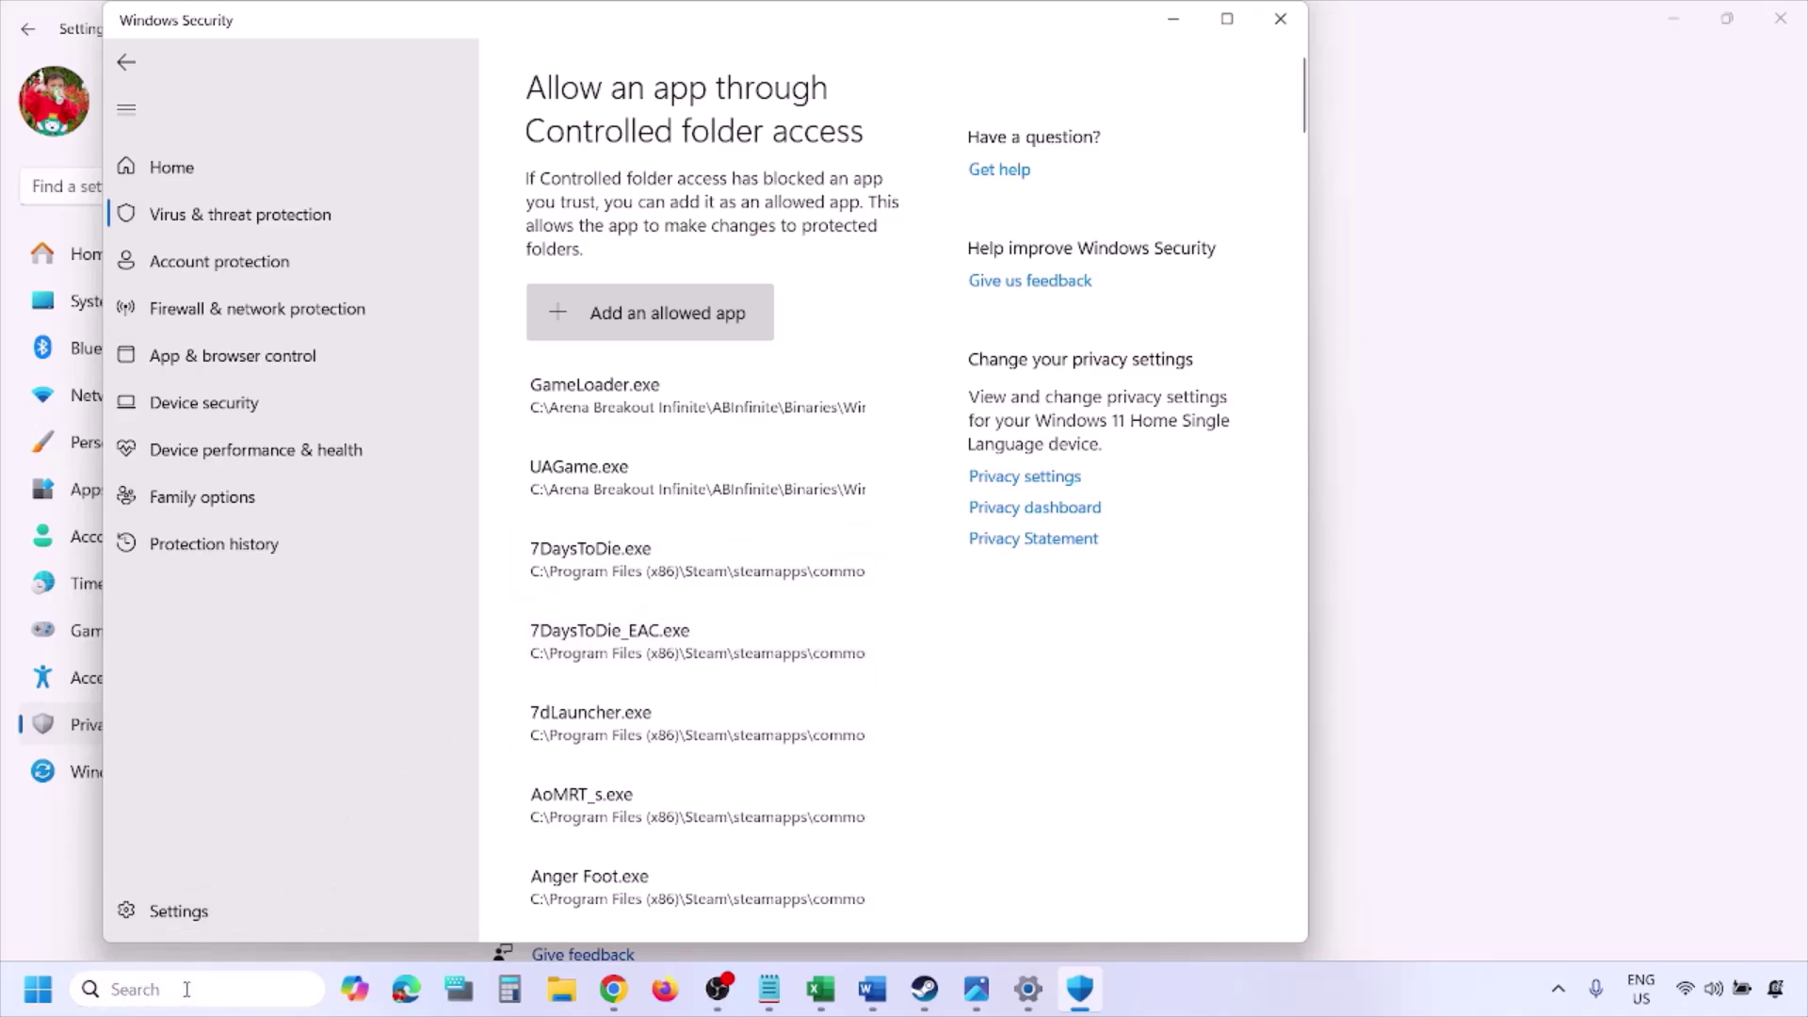
{"action": "type", "text": "ontrol"}
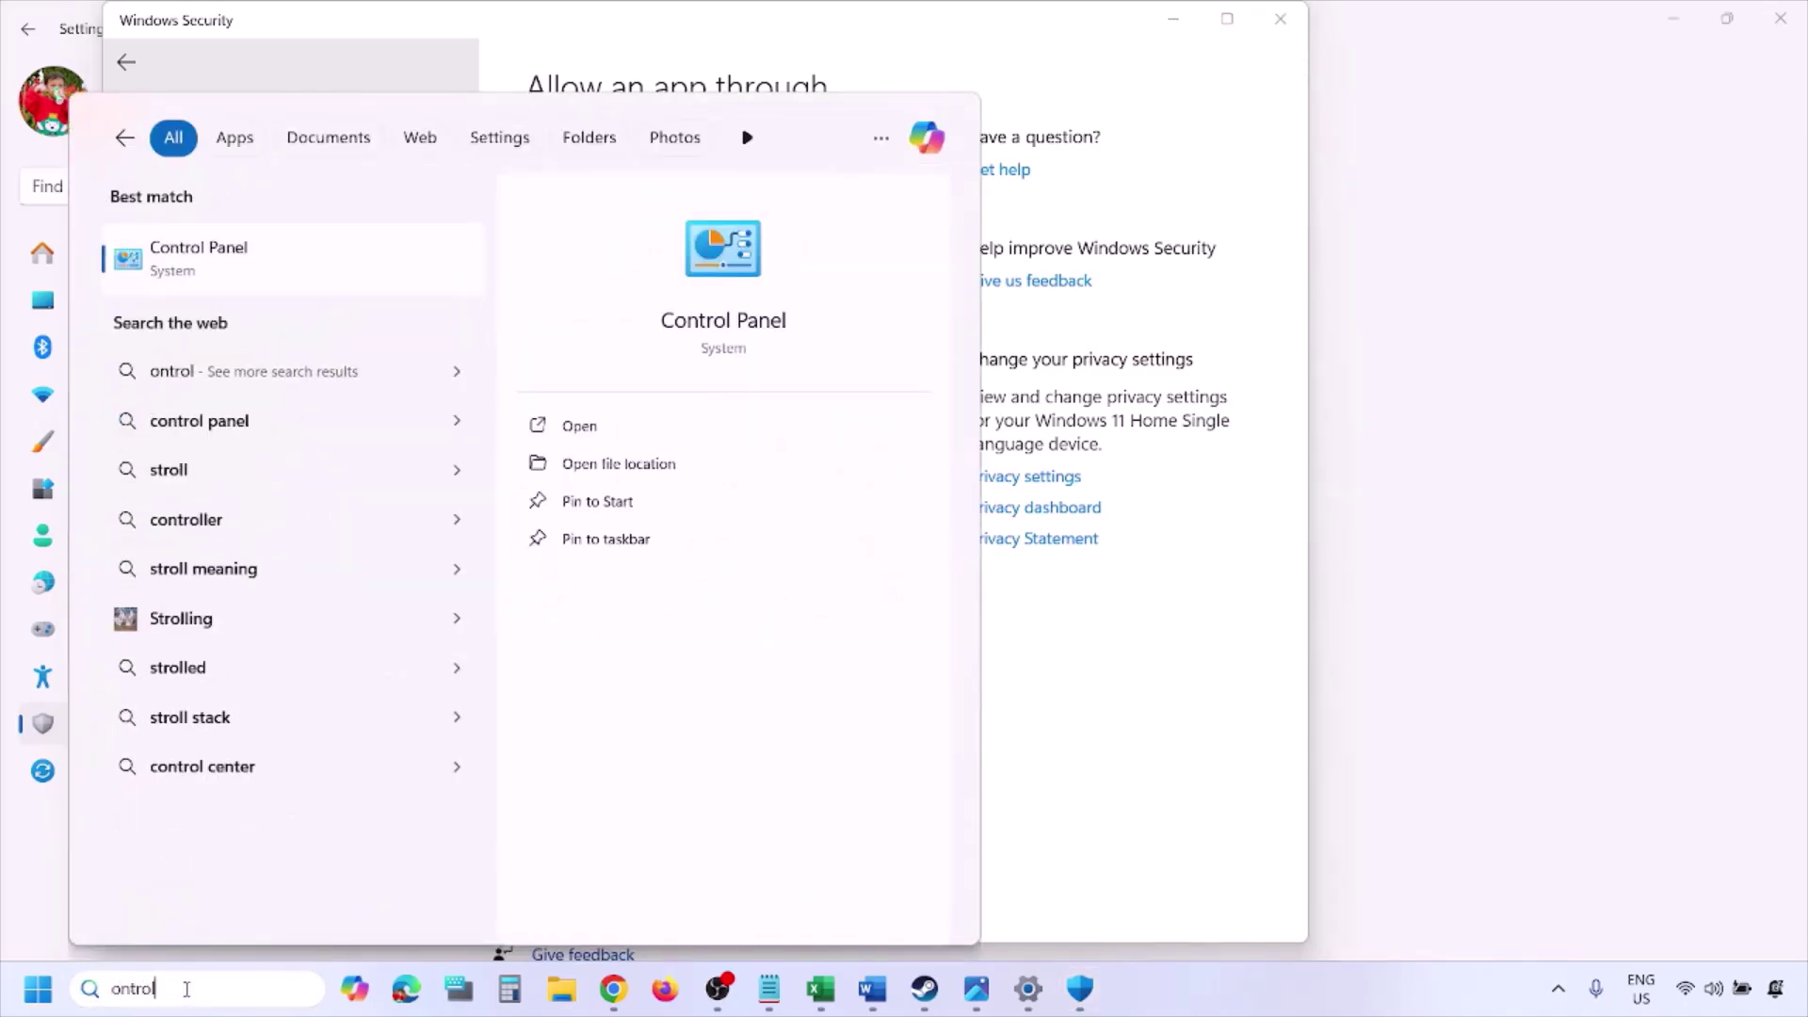
{"action": "key", "text": "Return"}
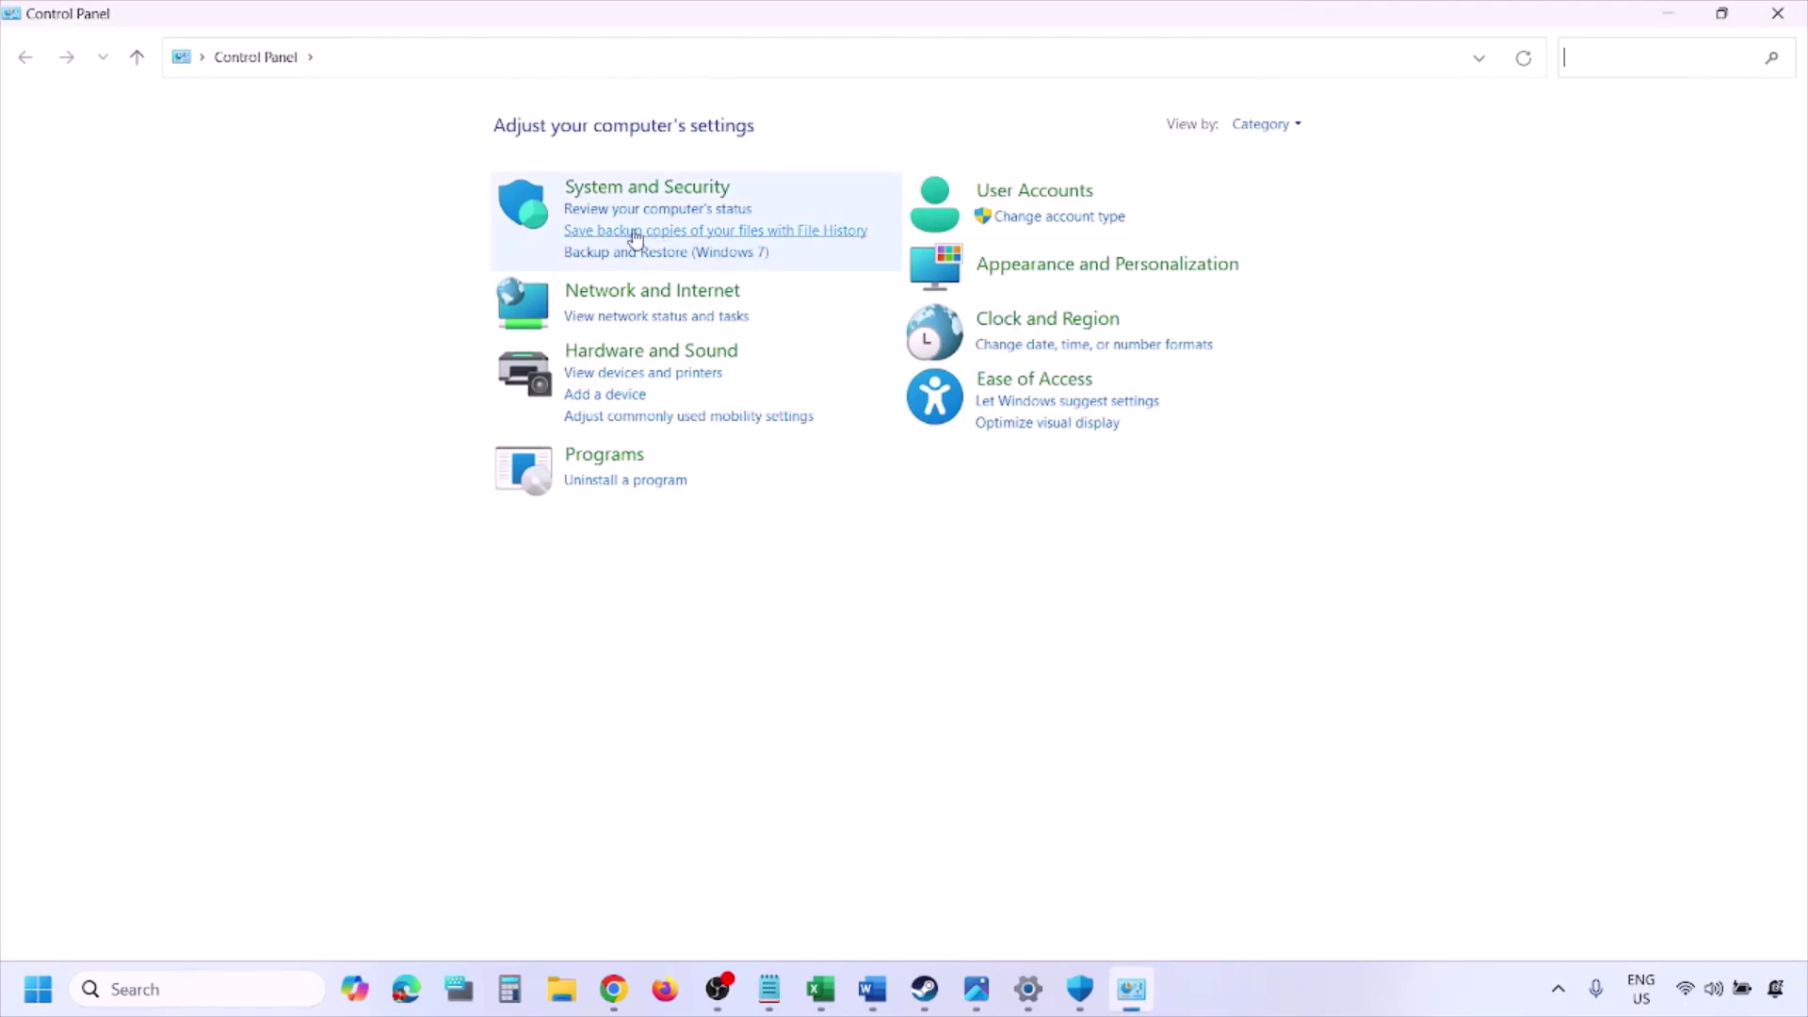
{"action": "left_click", "coordinate": [623, 191]}
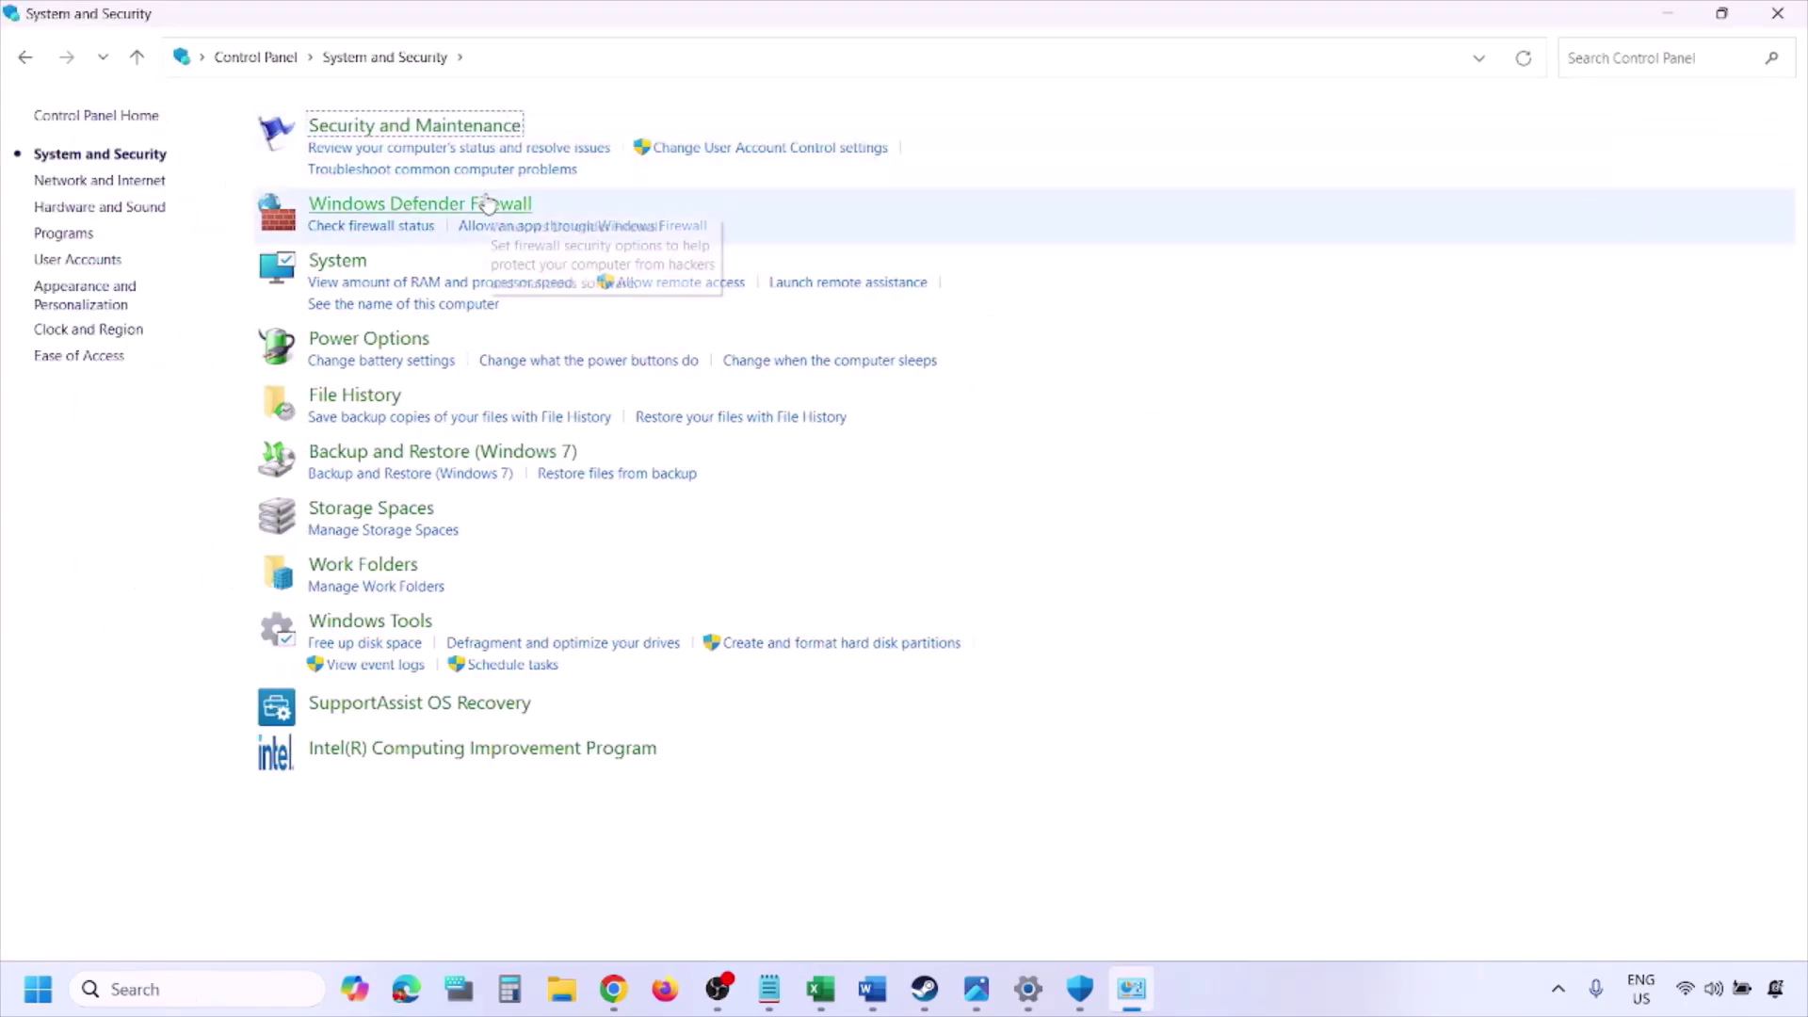
{"action": "left_click", "coordinate": [487, 205]}
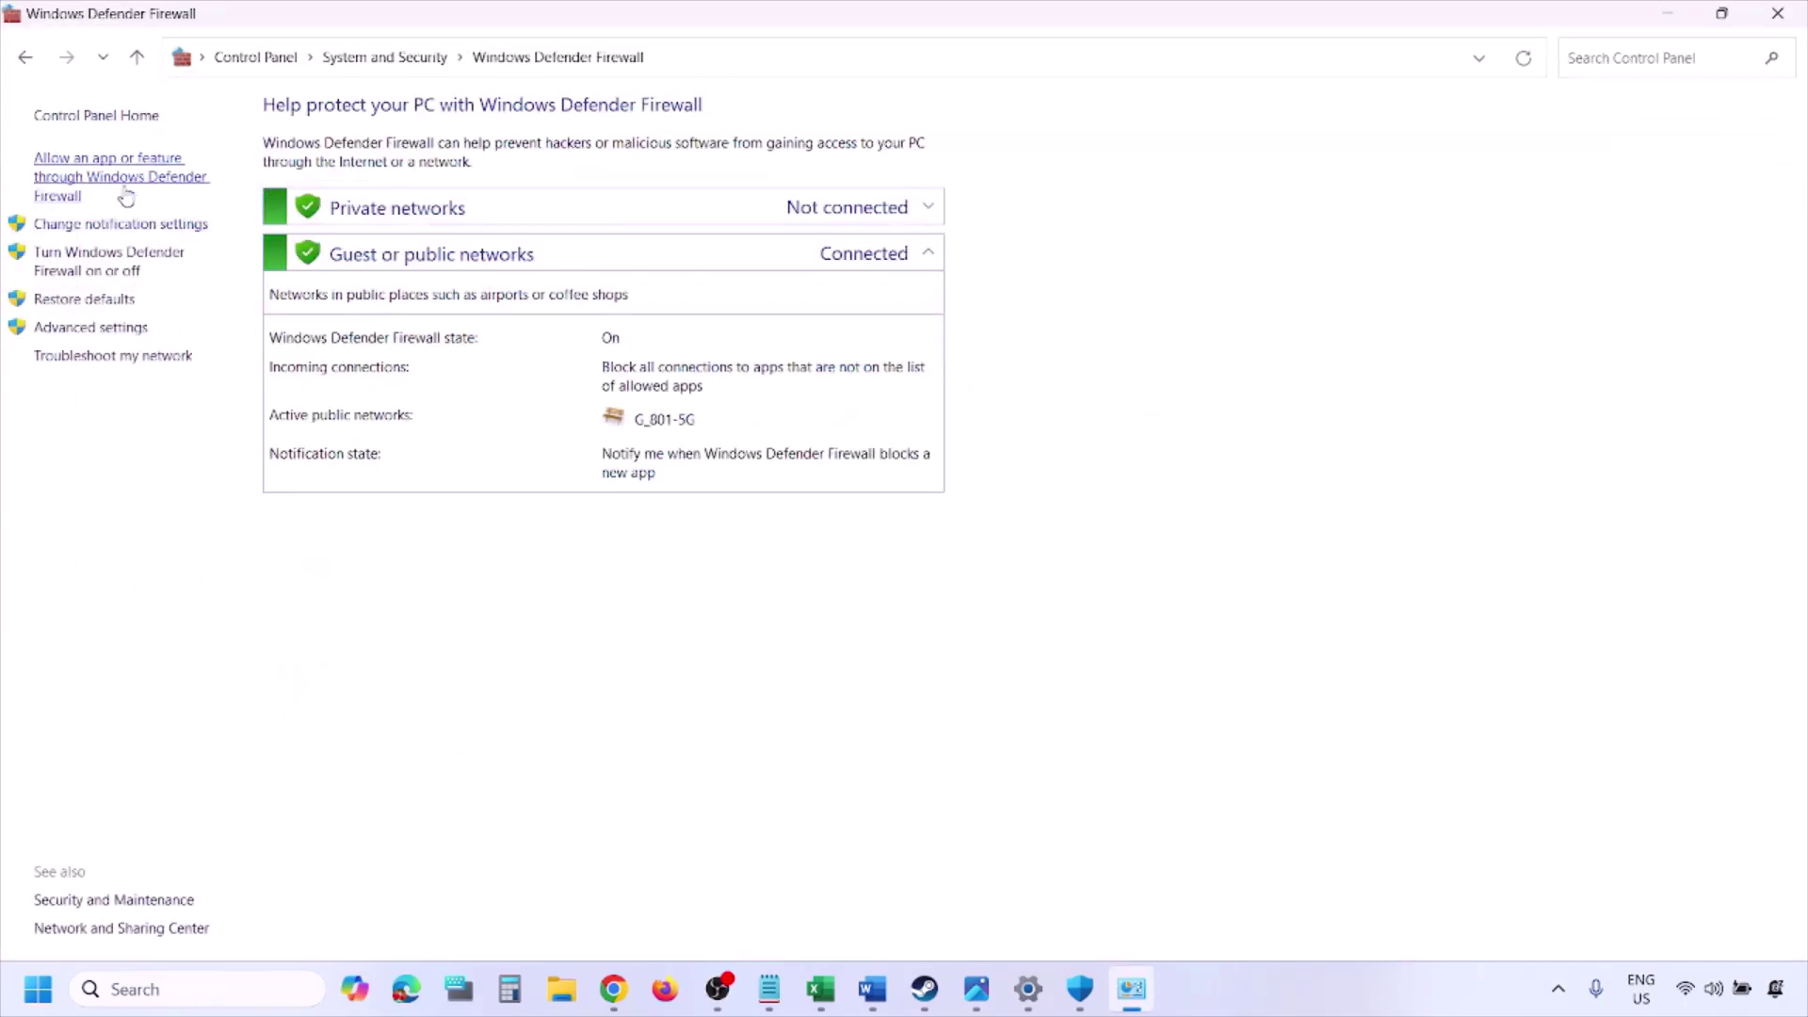
{"action": "left_click", "coordinate": [123, 175]}
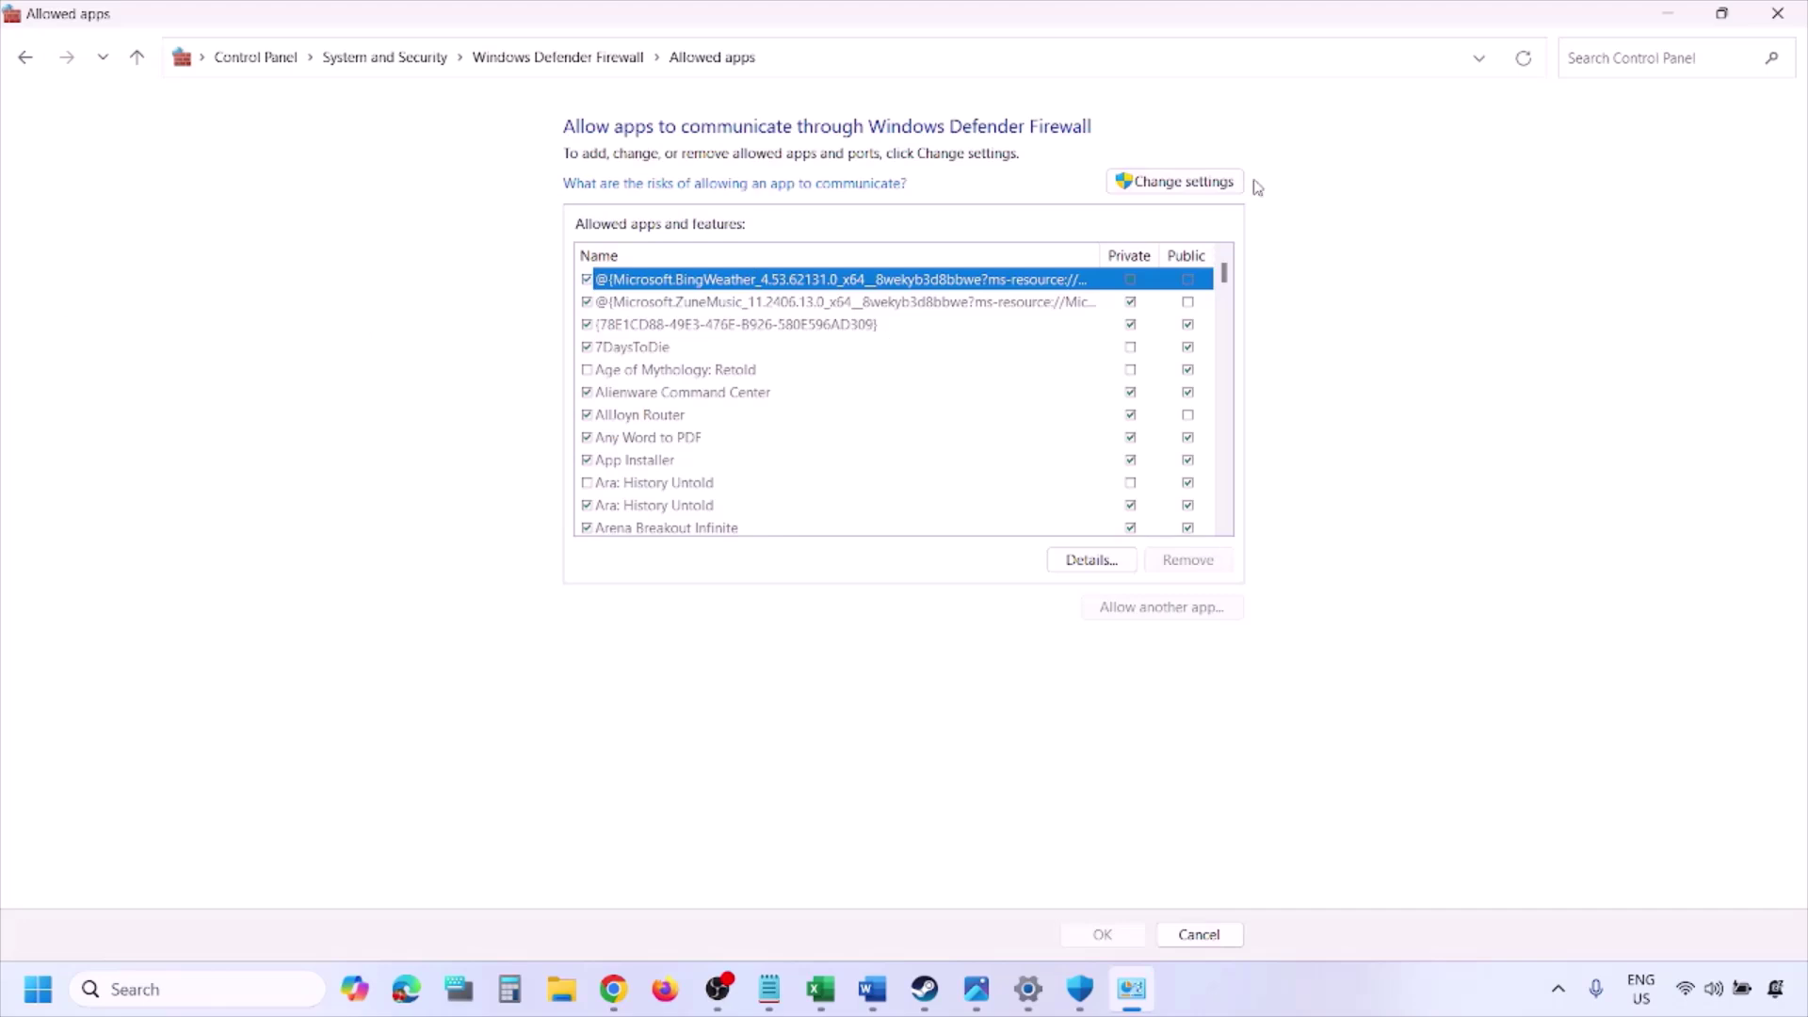
Unlock the firewall's allowed apps settings, browse to This PC for another app, cancel without adding it, and close the window.
{"action": "left_click", "coordinate": [1215, 179]}
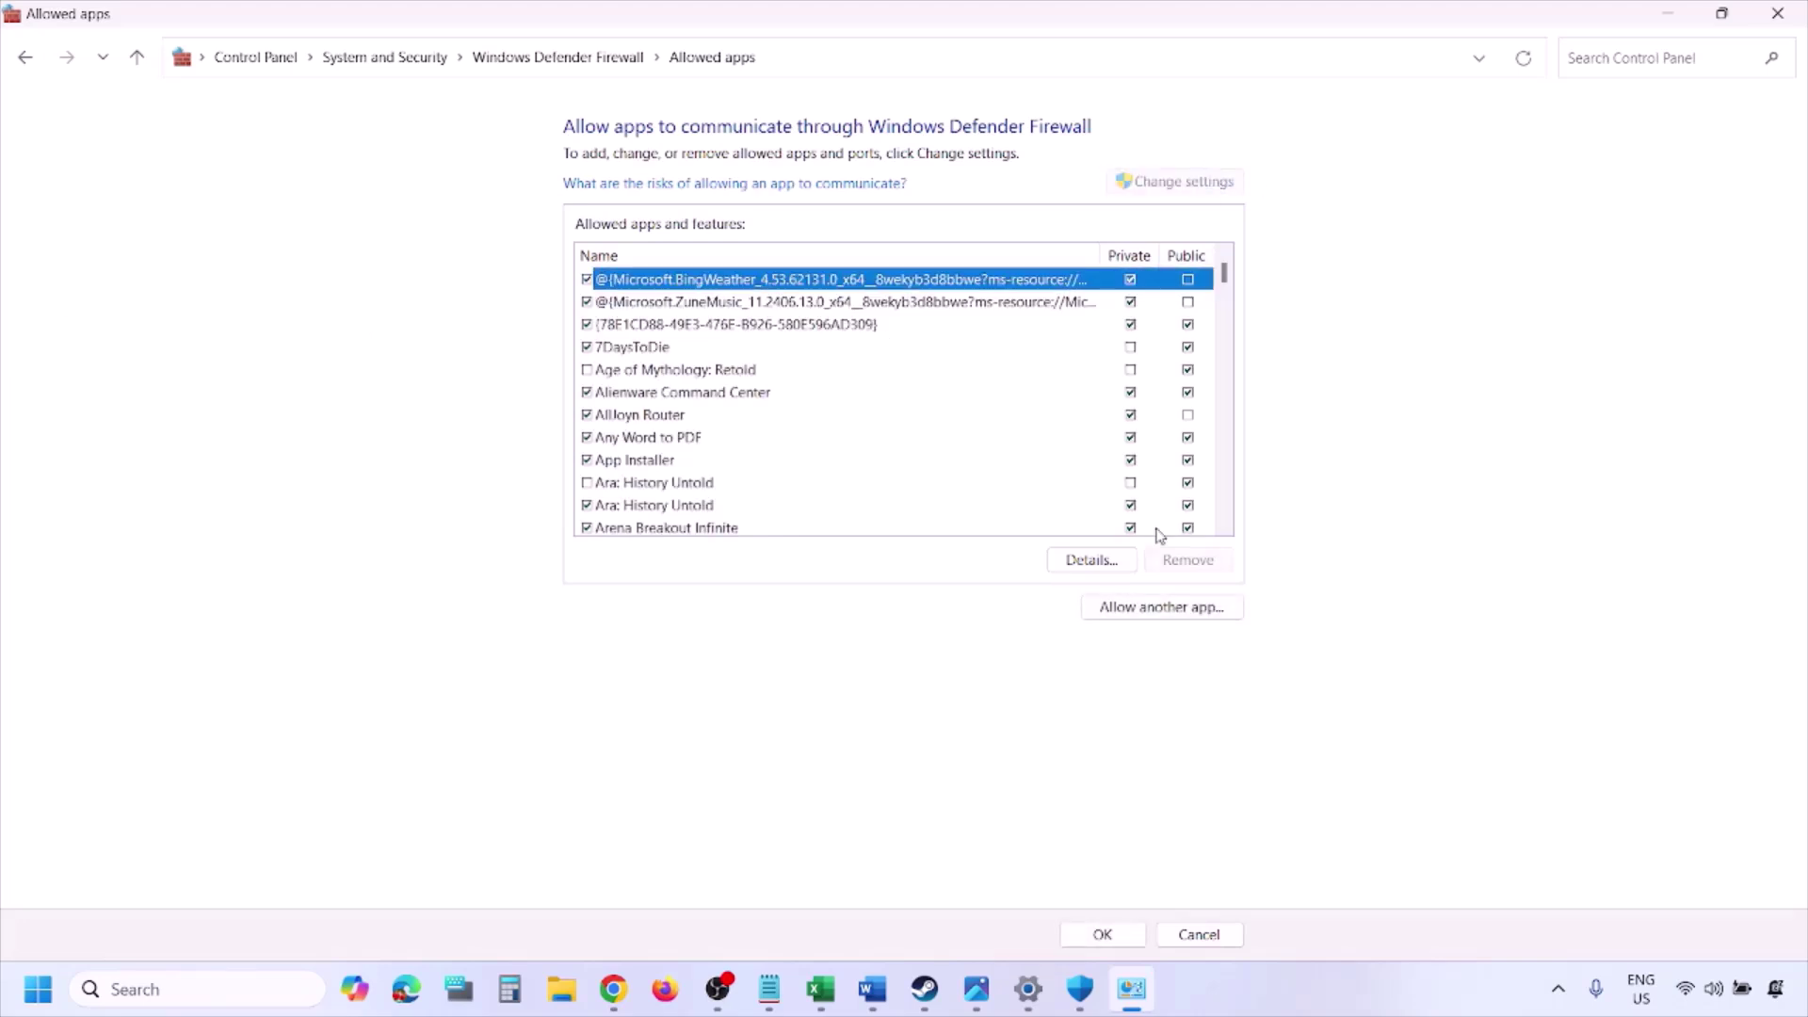
{"action": "left_click", "coordinate": [1159, 605]}
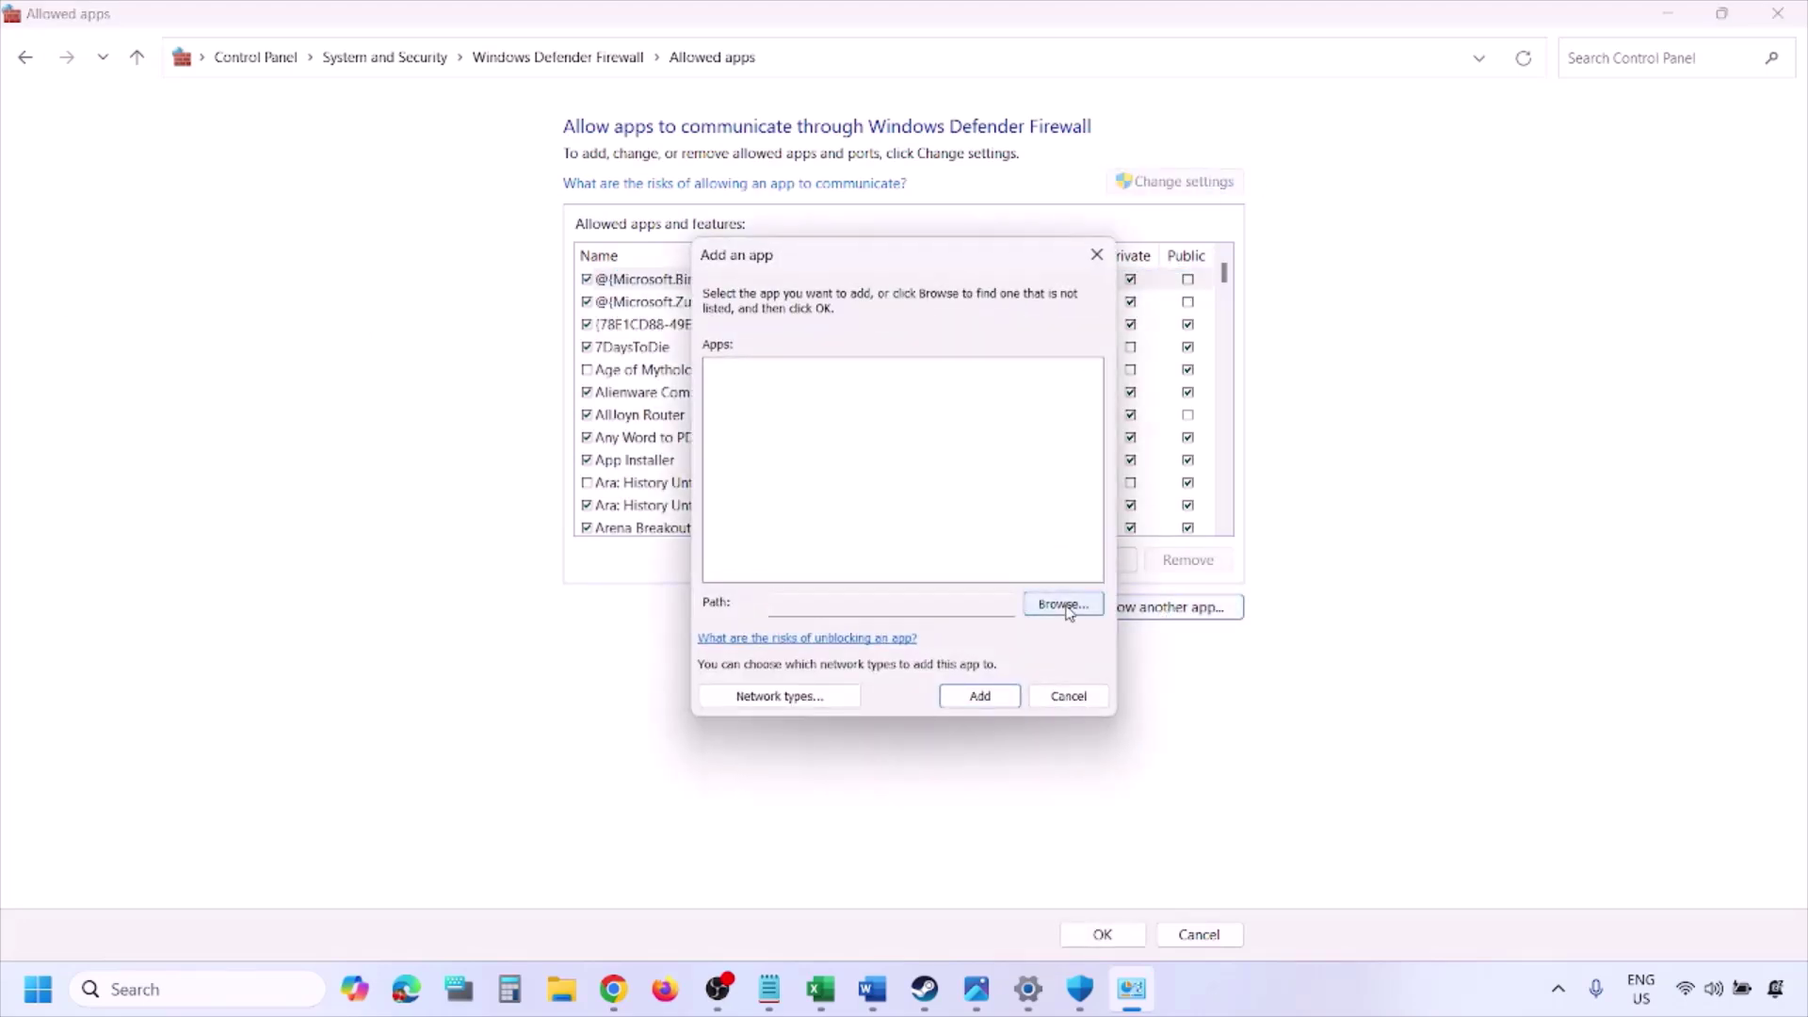
{"action": "left_click", "coordinate": [1067, 606]}
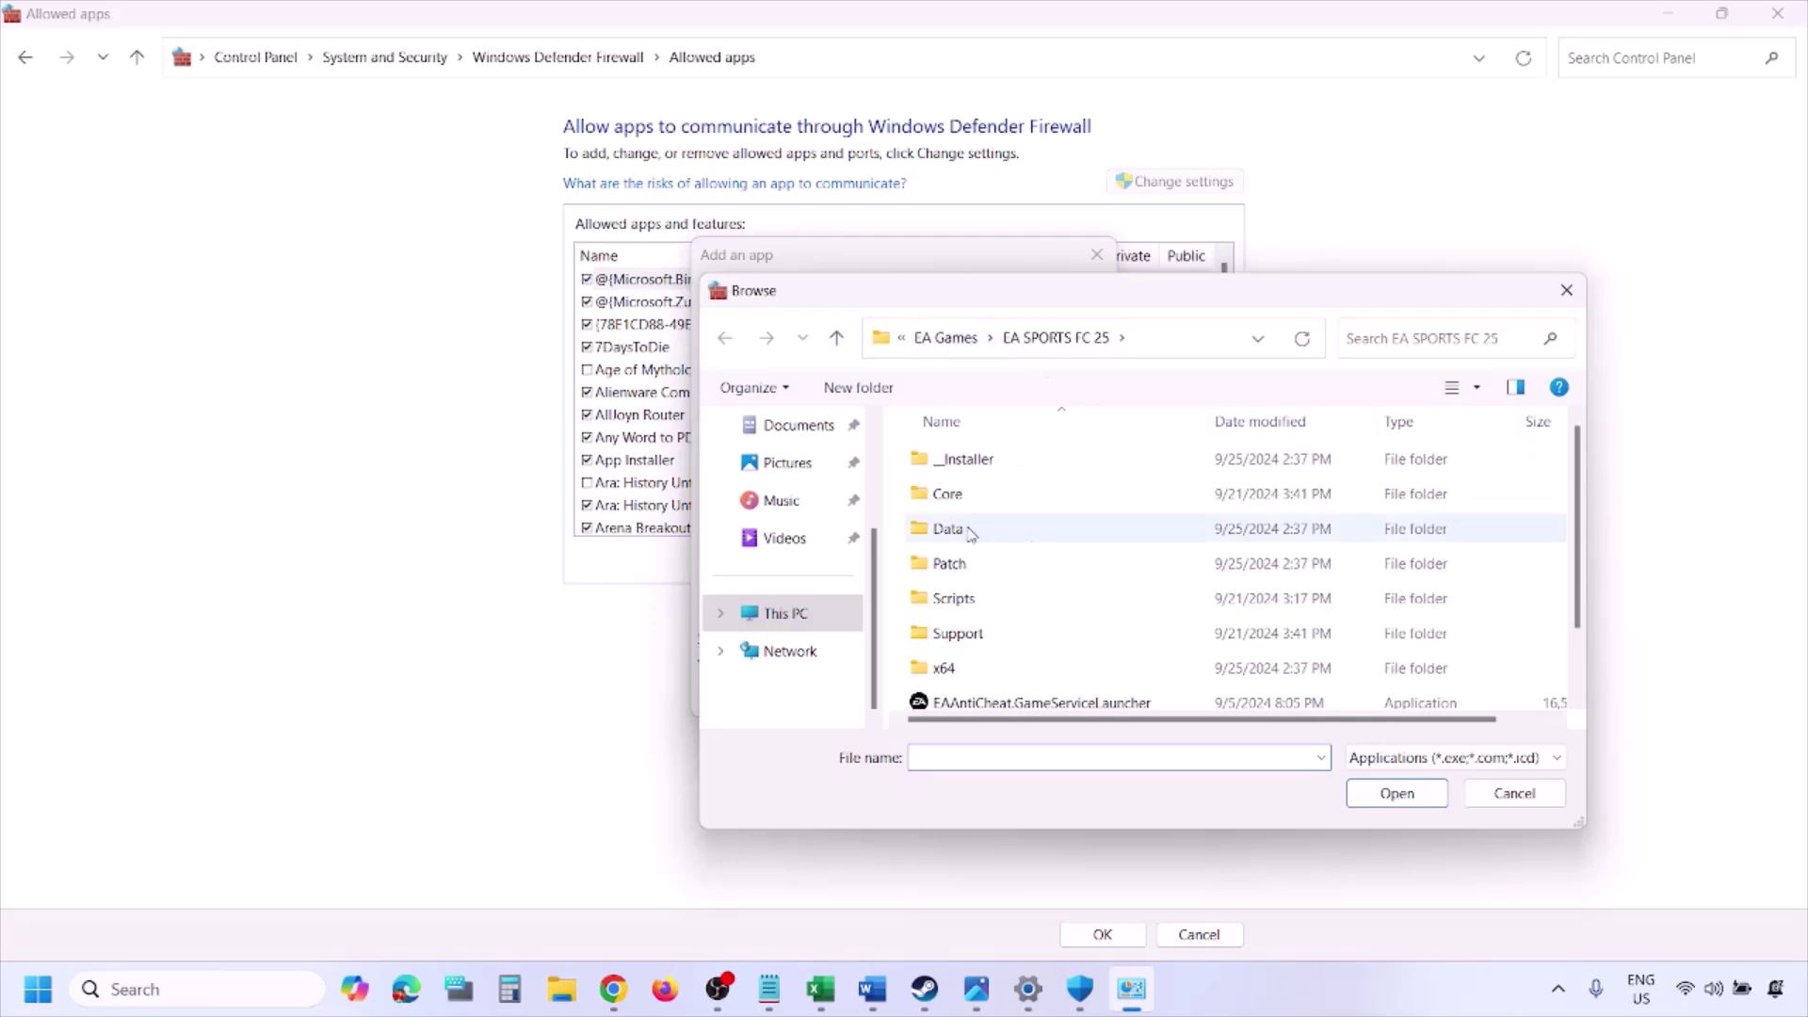
{"action": "left_click", "coordinate": [829, 622]}
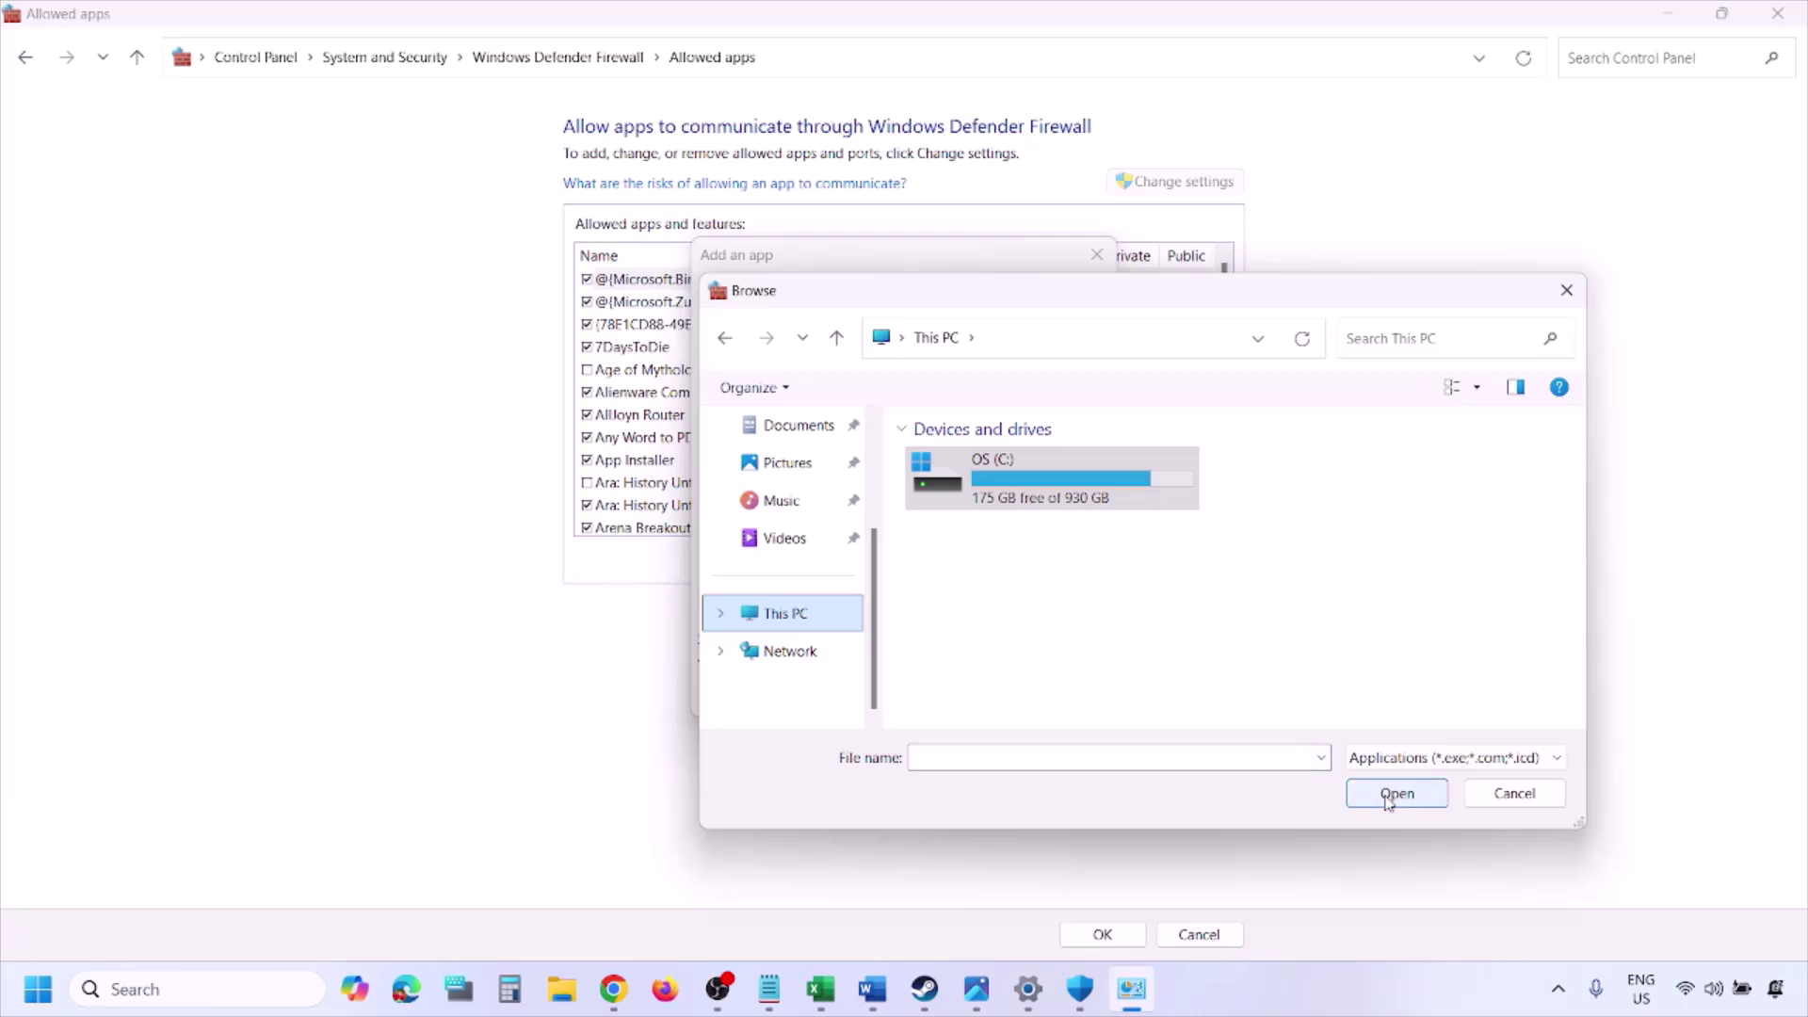
{"action": "left_click", "coordinate": [1511, 794]}
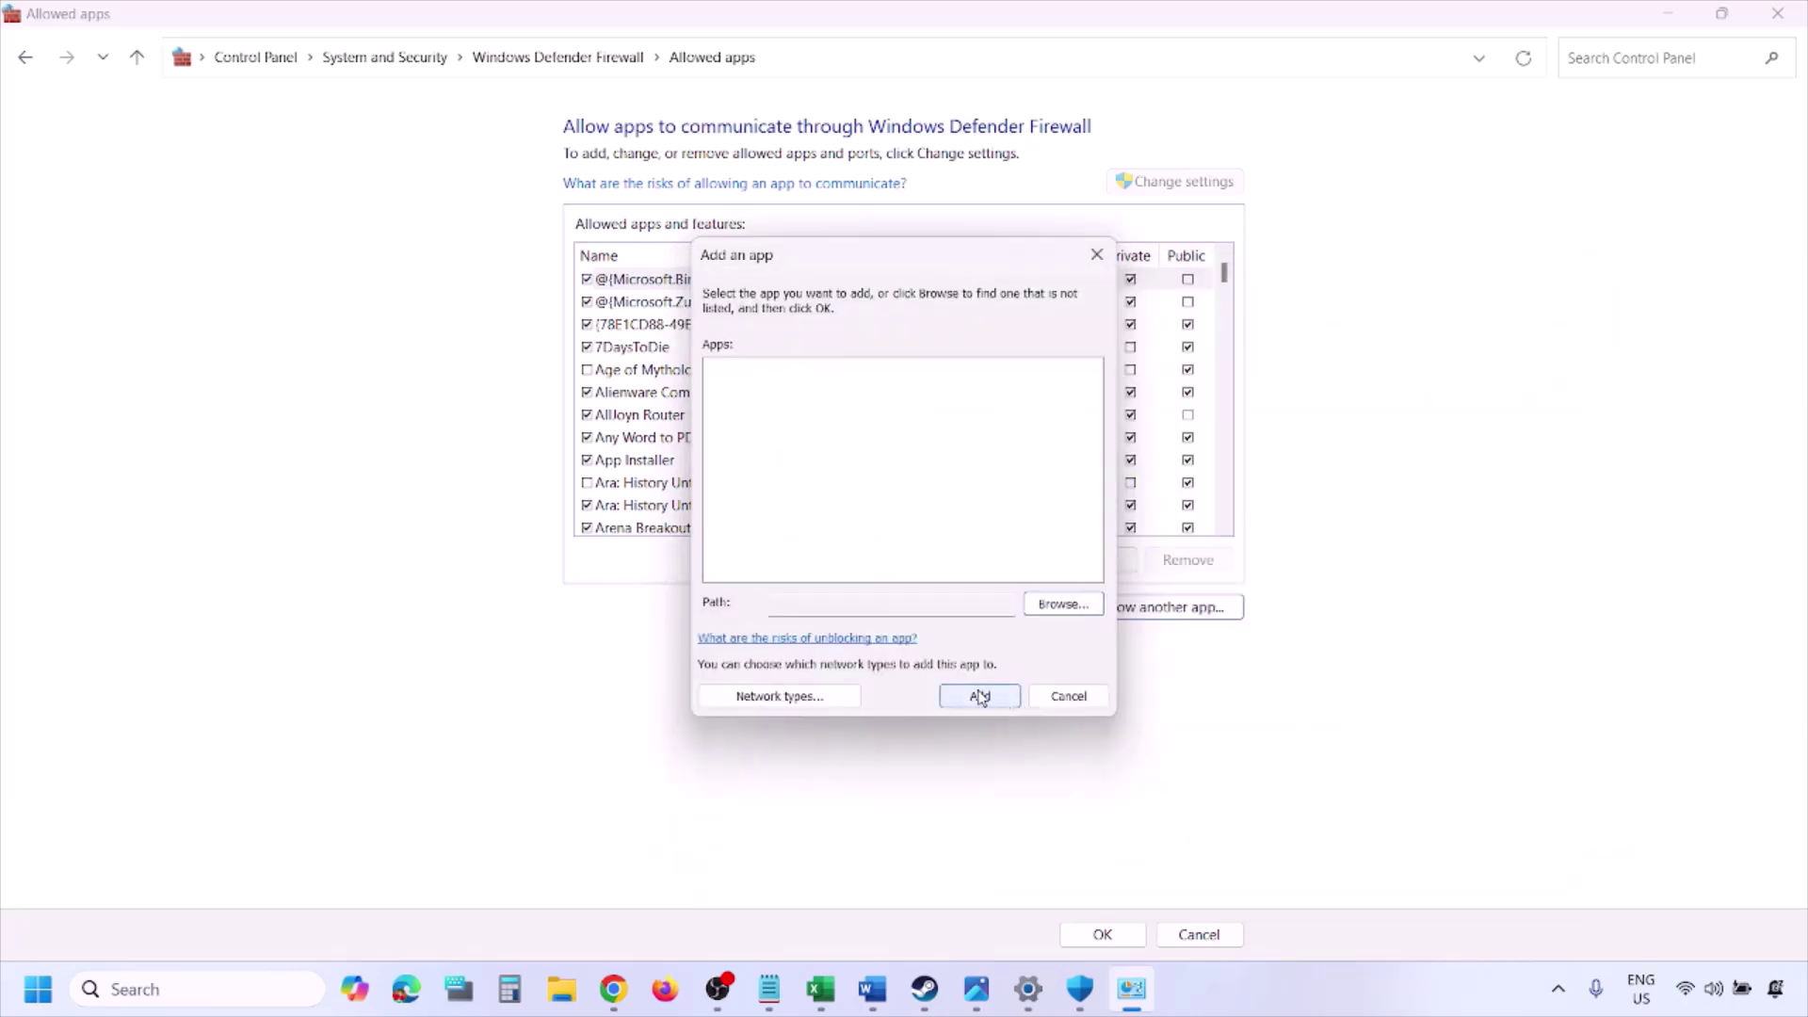
{"action": "left_click", "coordinate": [1055, 699]}
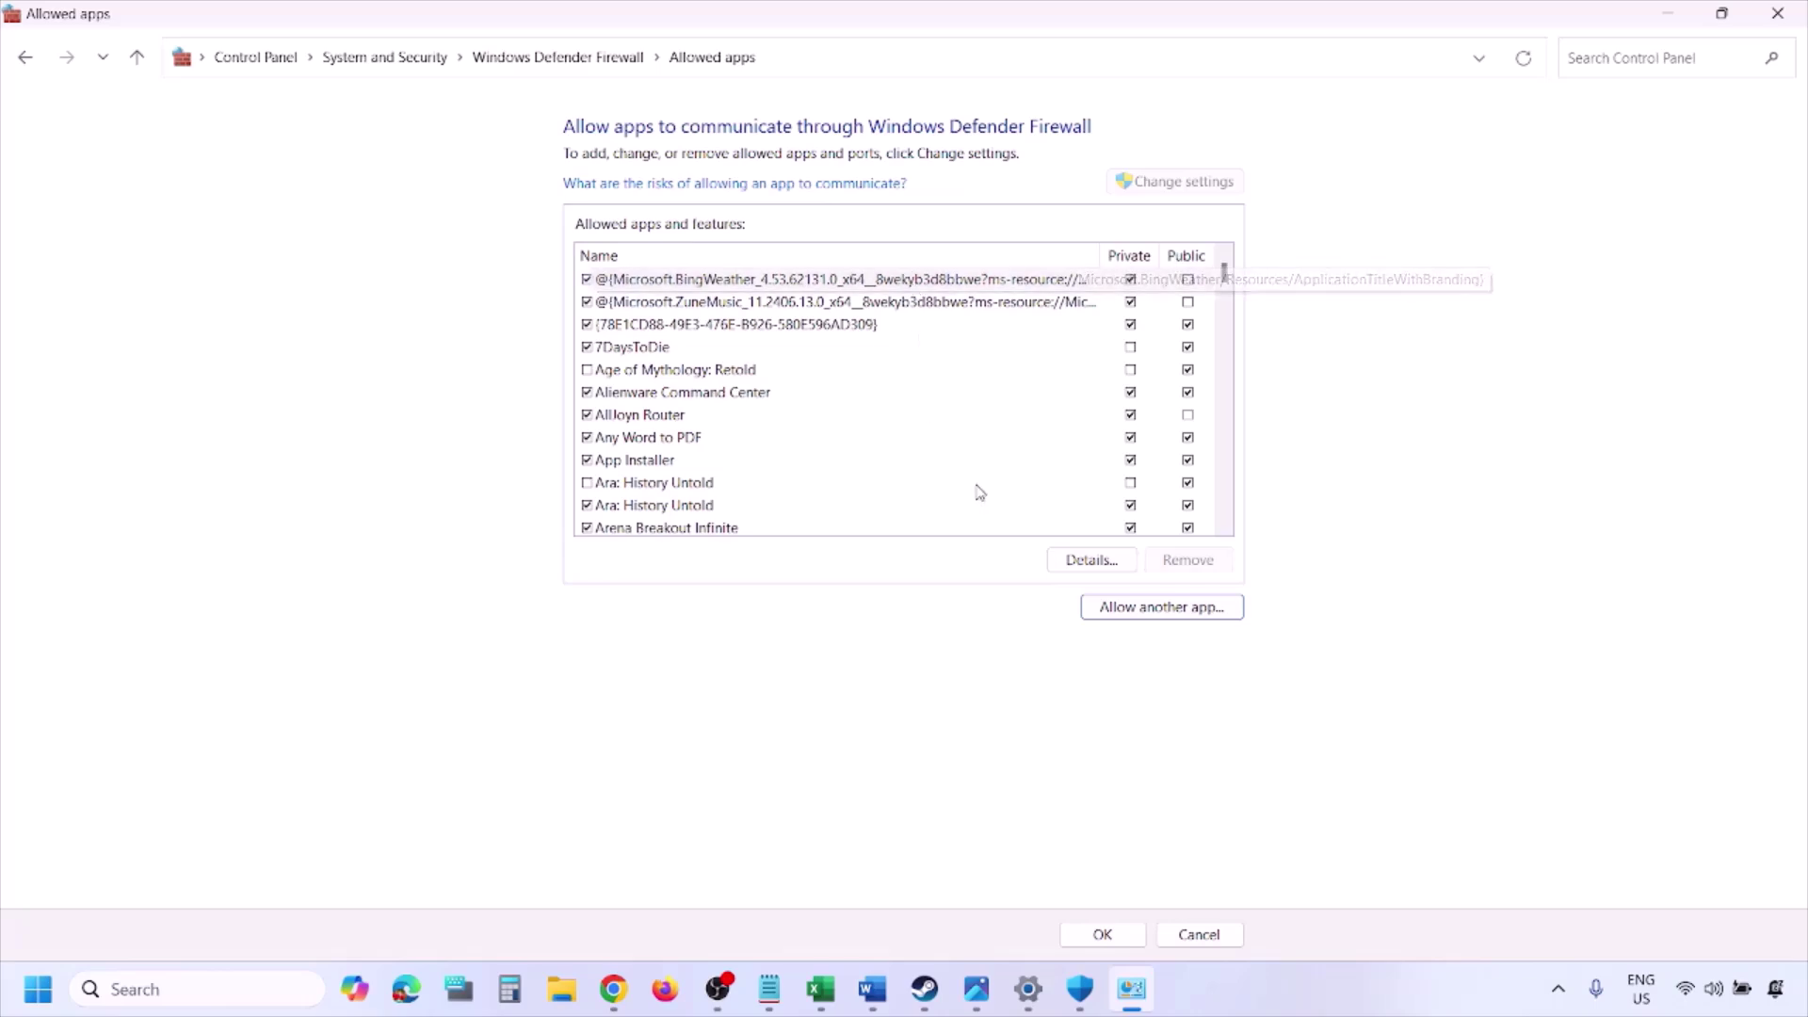
{"action": "left_click", "coordinate": [1794, 15]}
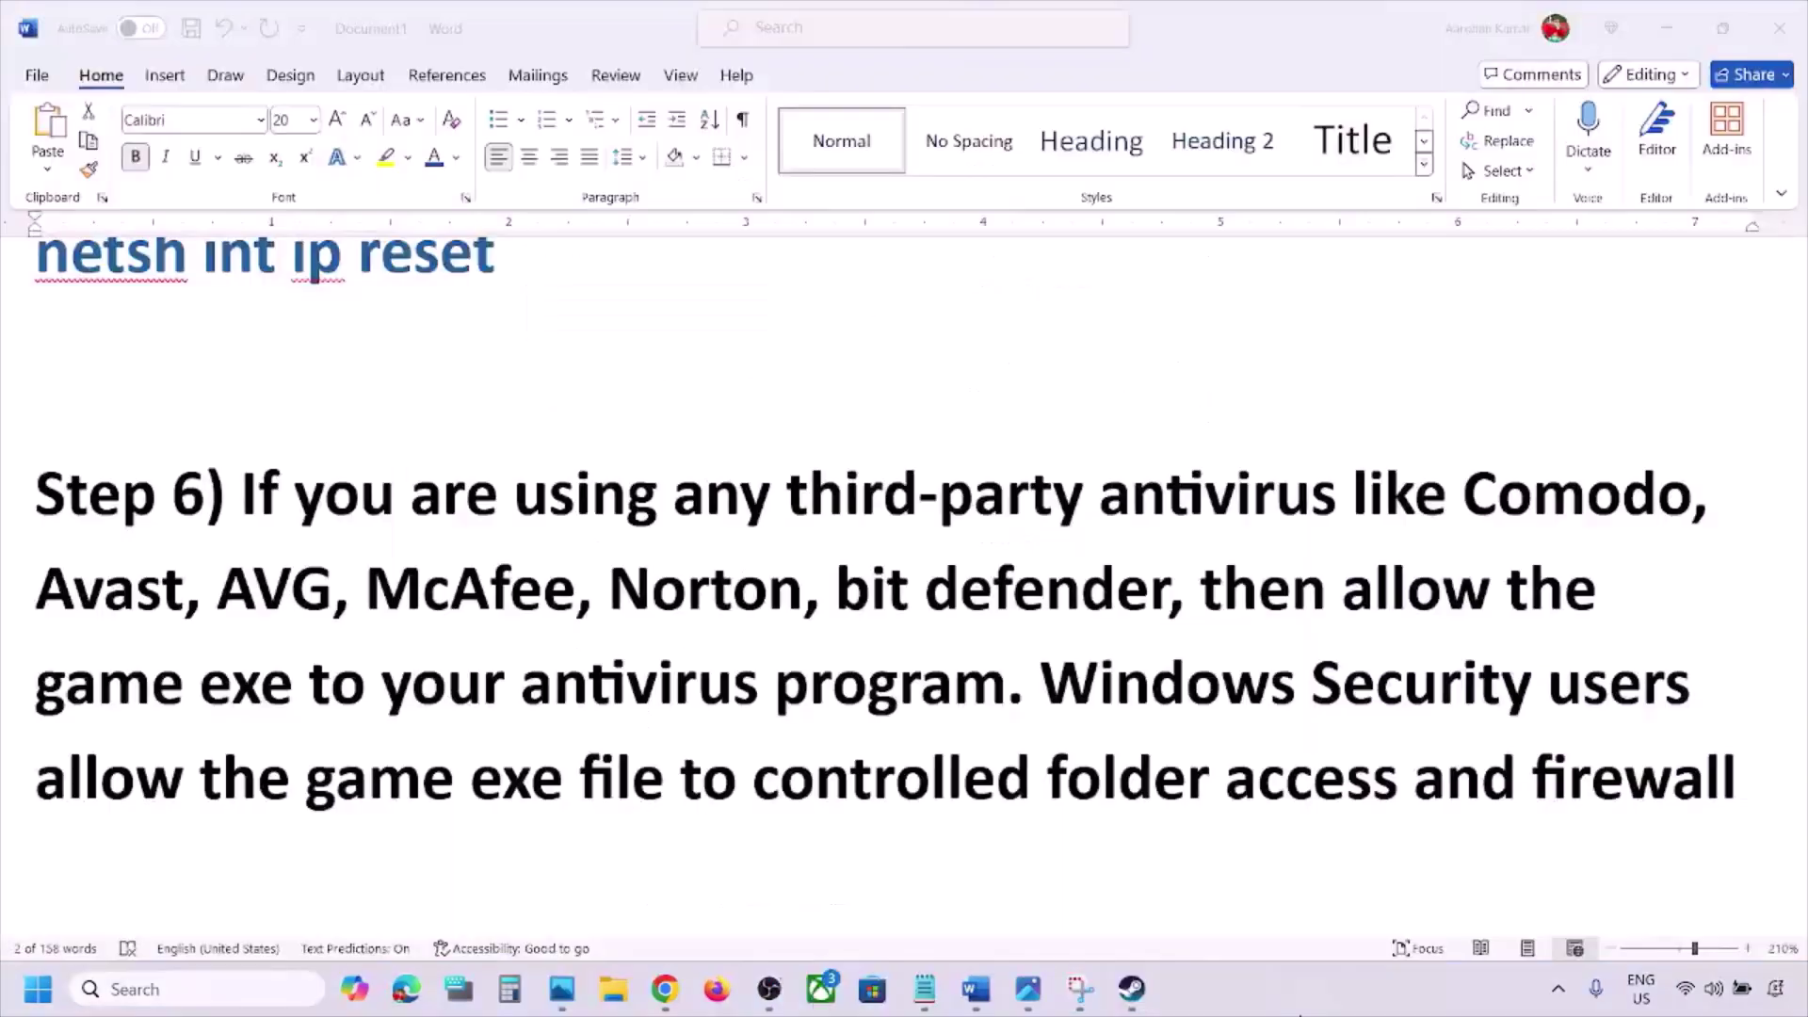
Following Step 7 of the document, open the Wi-Fi connection's status from Control Panel's Network and Sharing Center.
{"action": "scroll", "coordinate": [894, 653], "scroll_direction": "down", "scroll_amount": 3}
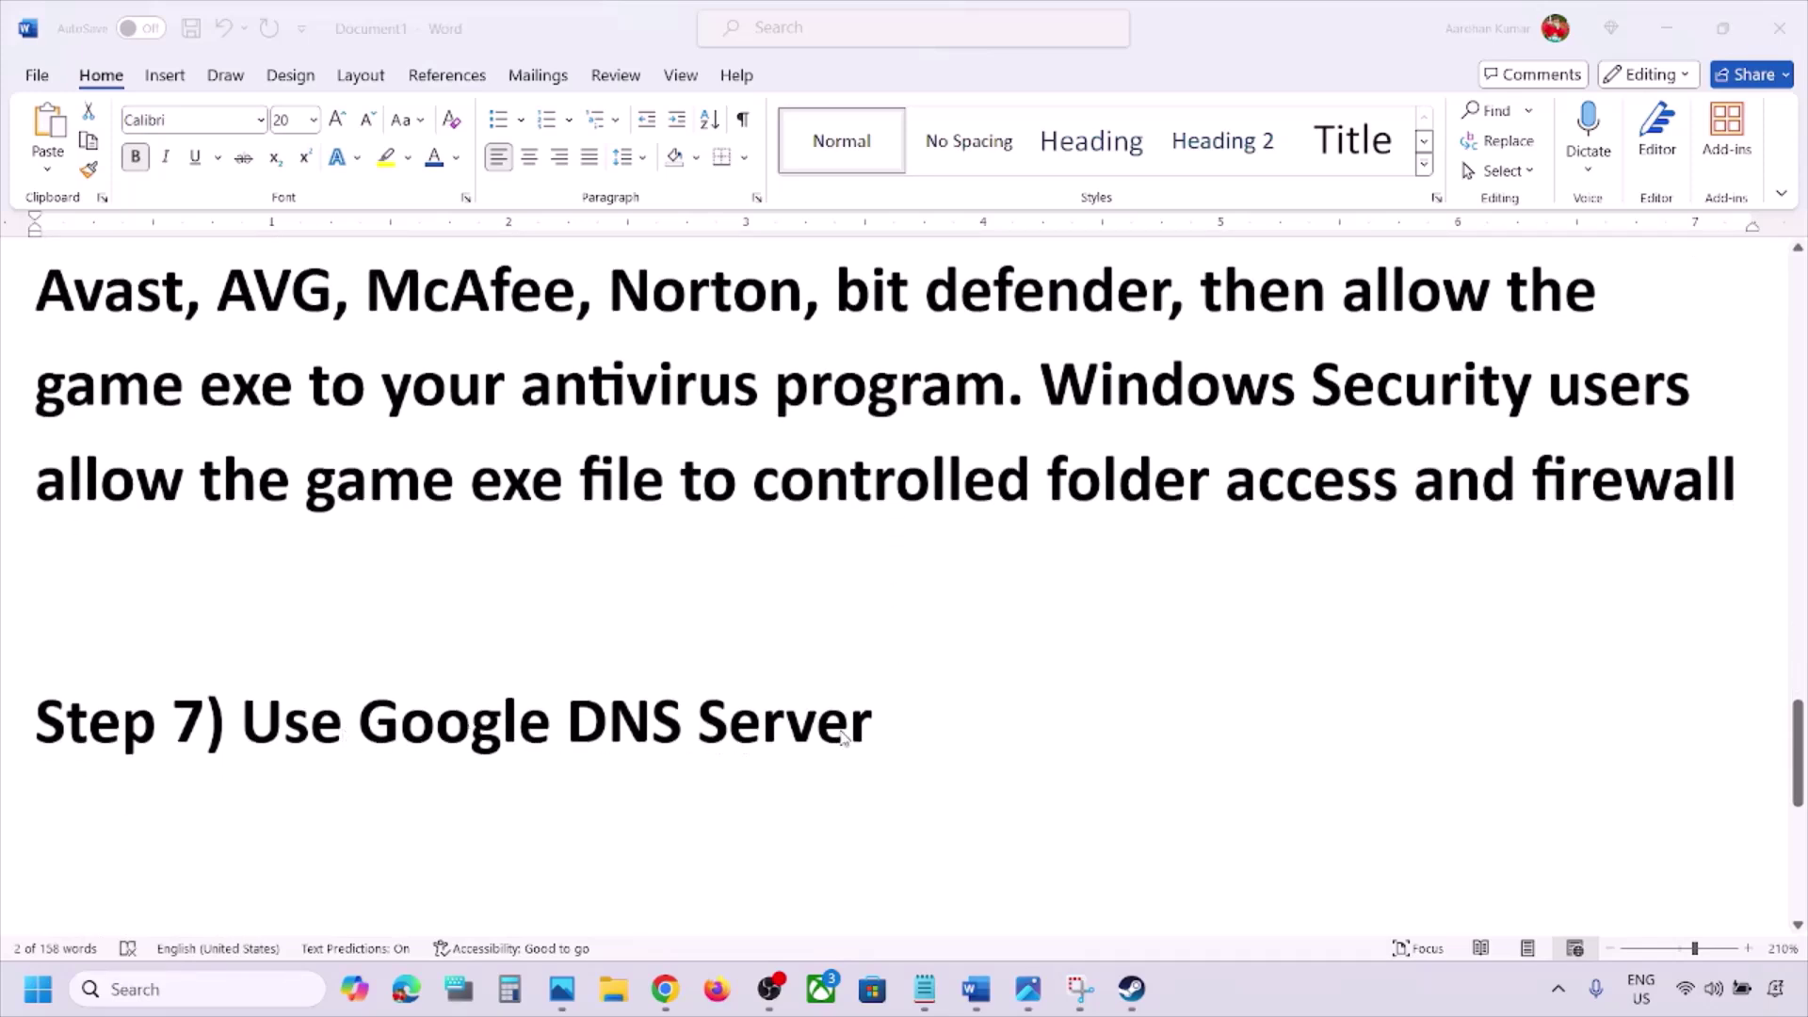
{"action": "left_click", "coordinate": [157, 988]}
{"action": "type", "text": "control"}
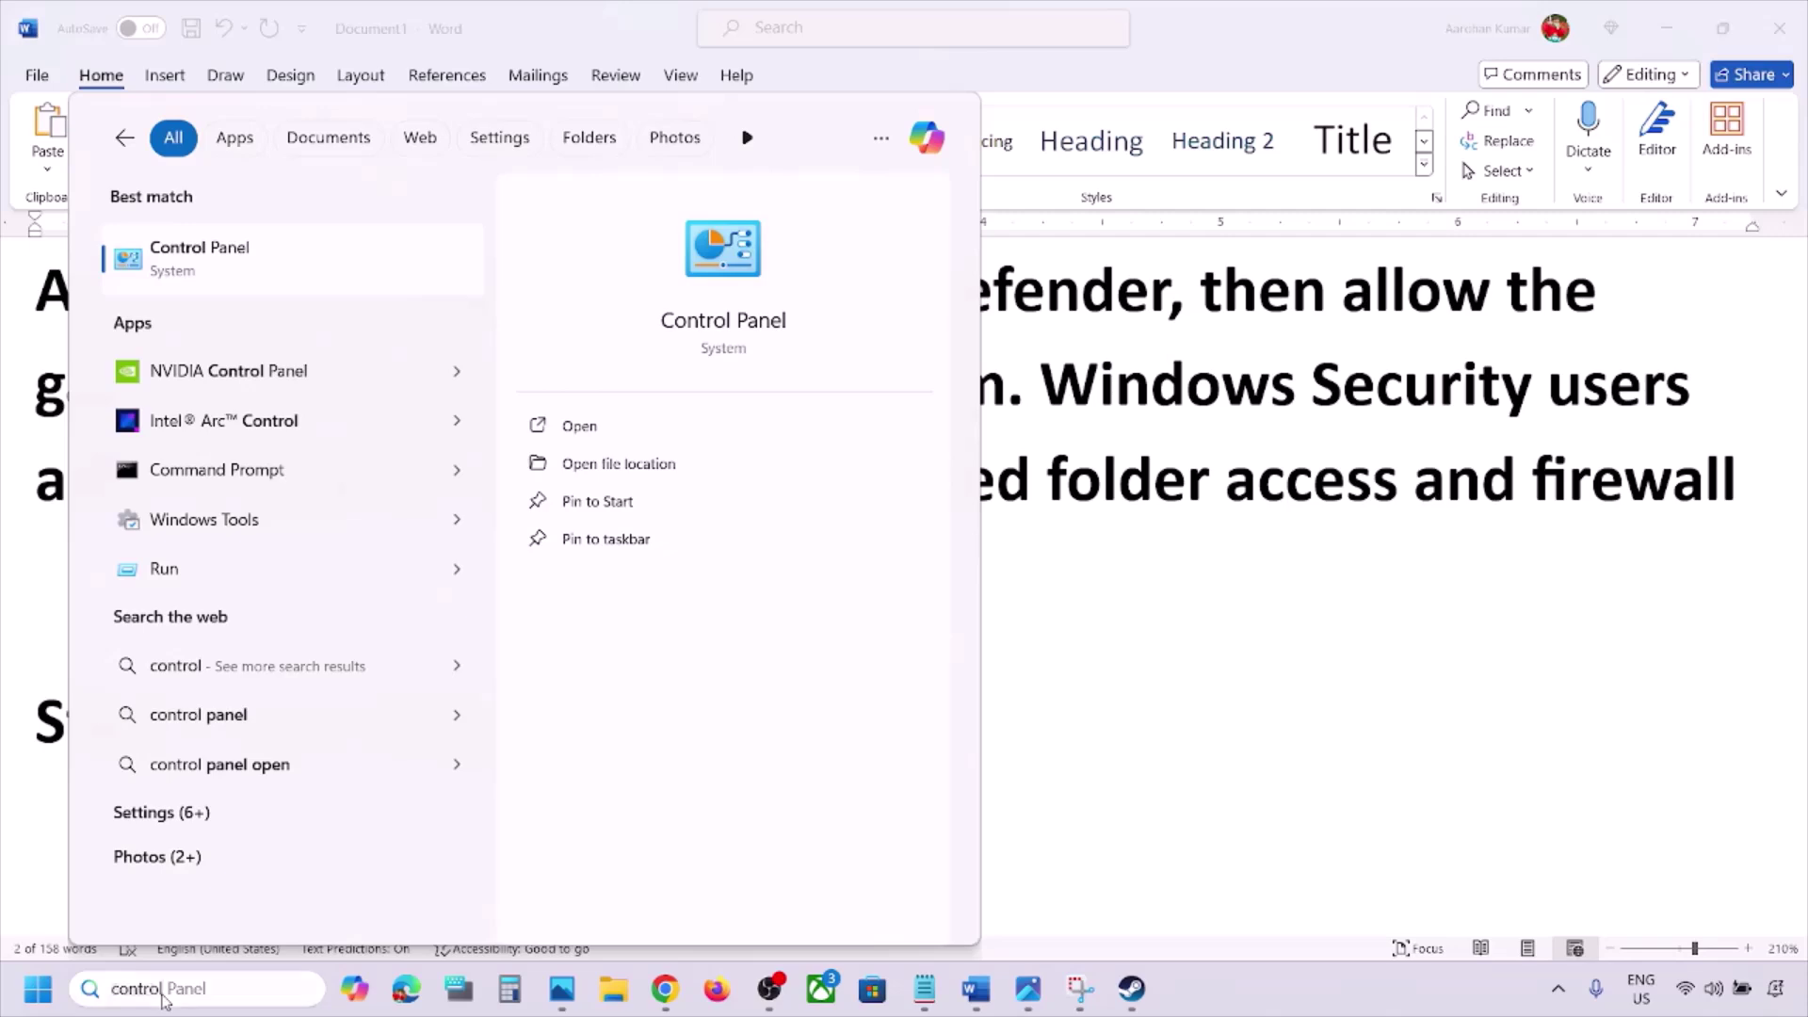
{"action": "key", "text": "Return"}
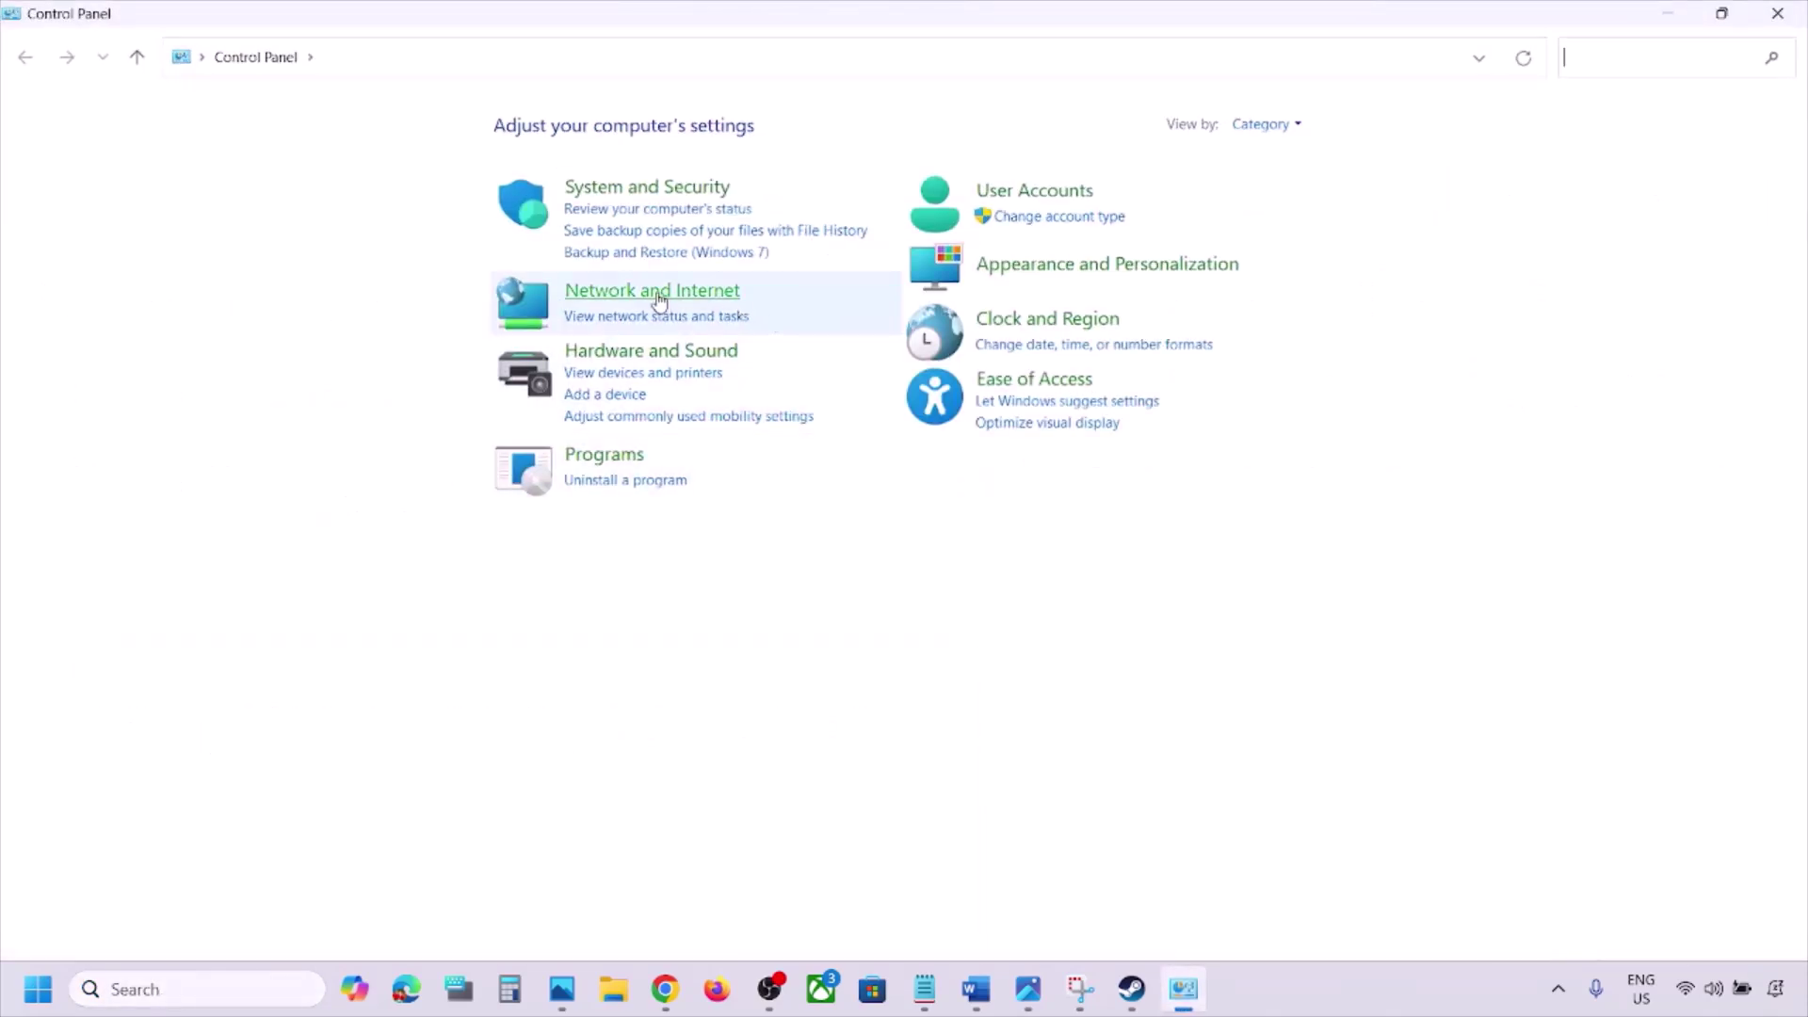
{"action": "left_click", "coordinate": [659, 300]}
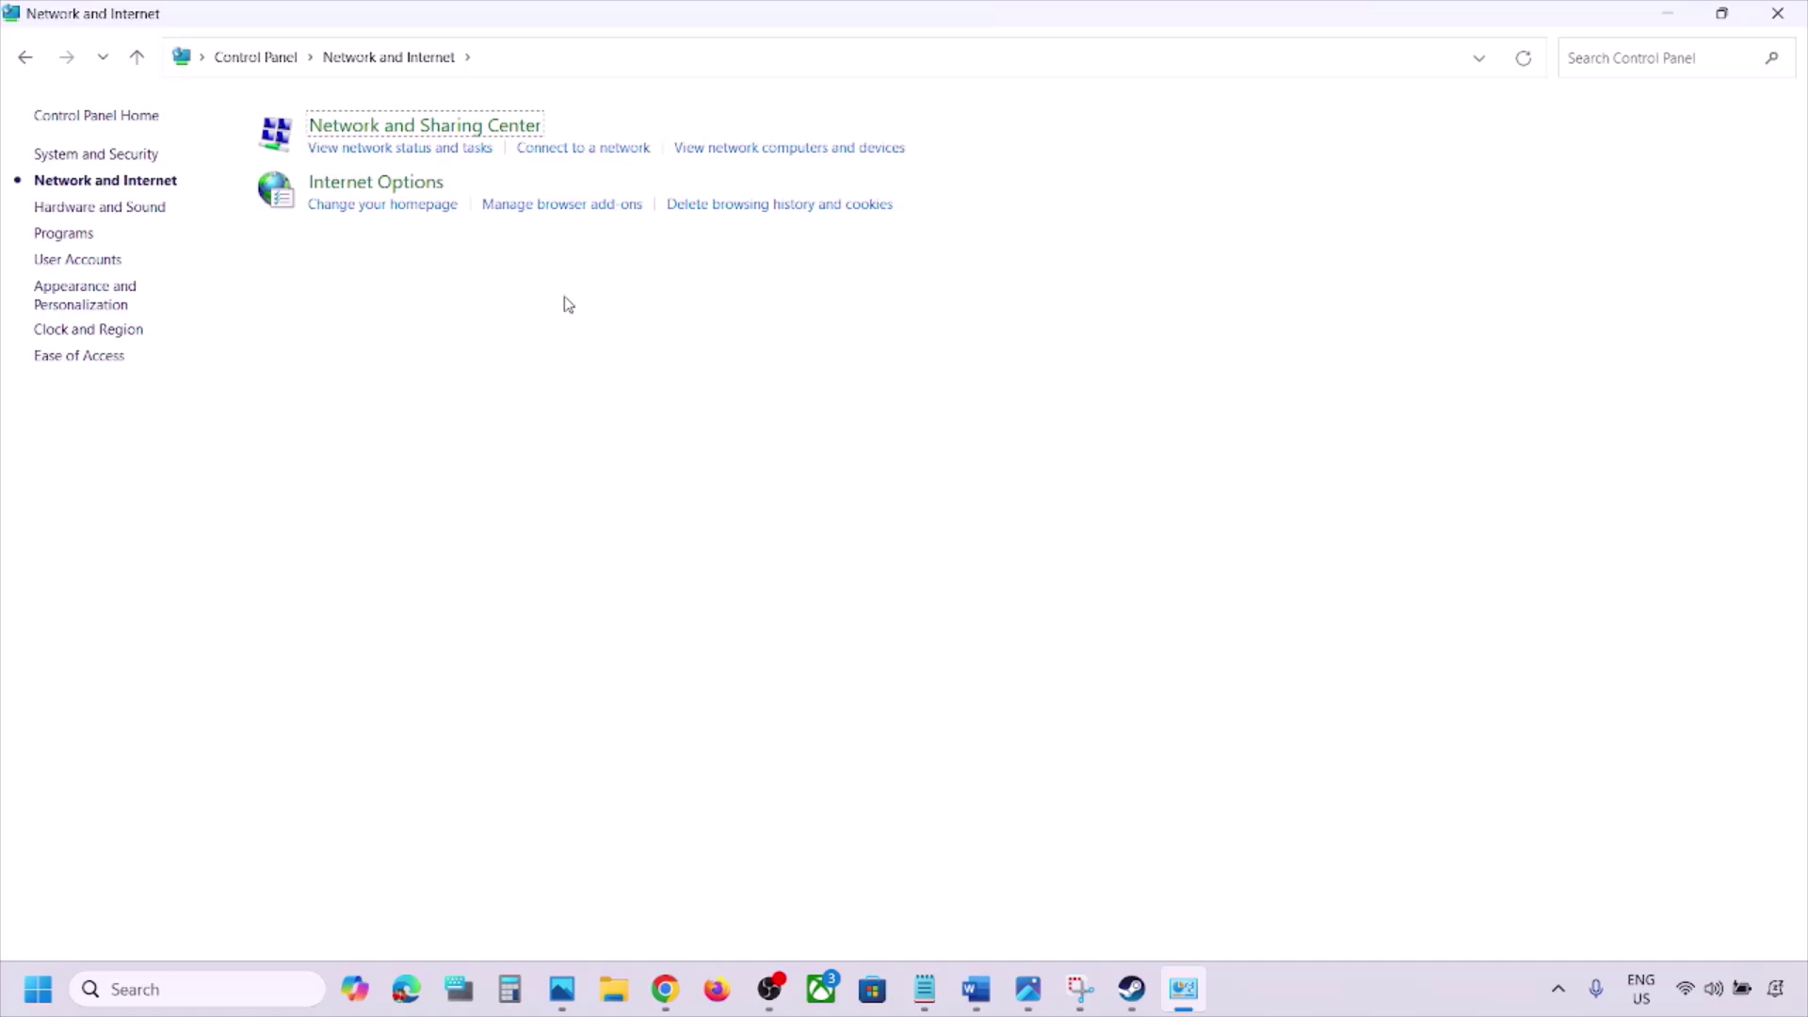
{"action": "left_click", "coordinate": [432, 128]}
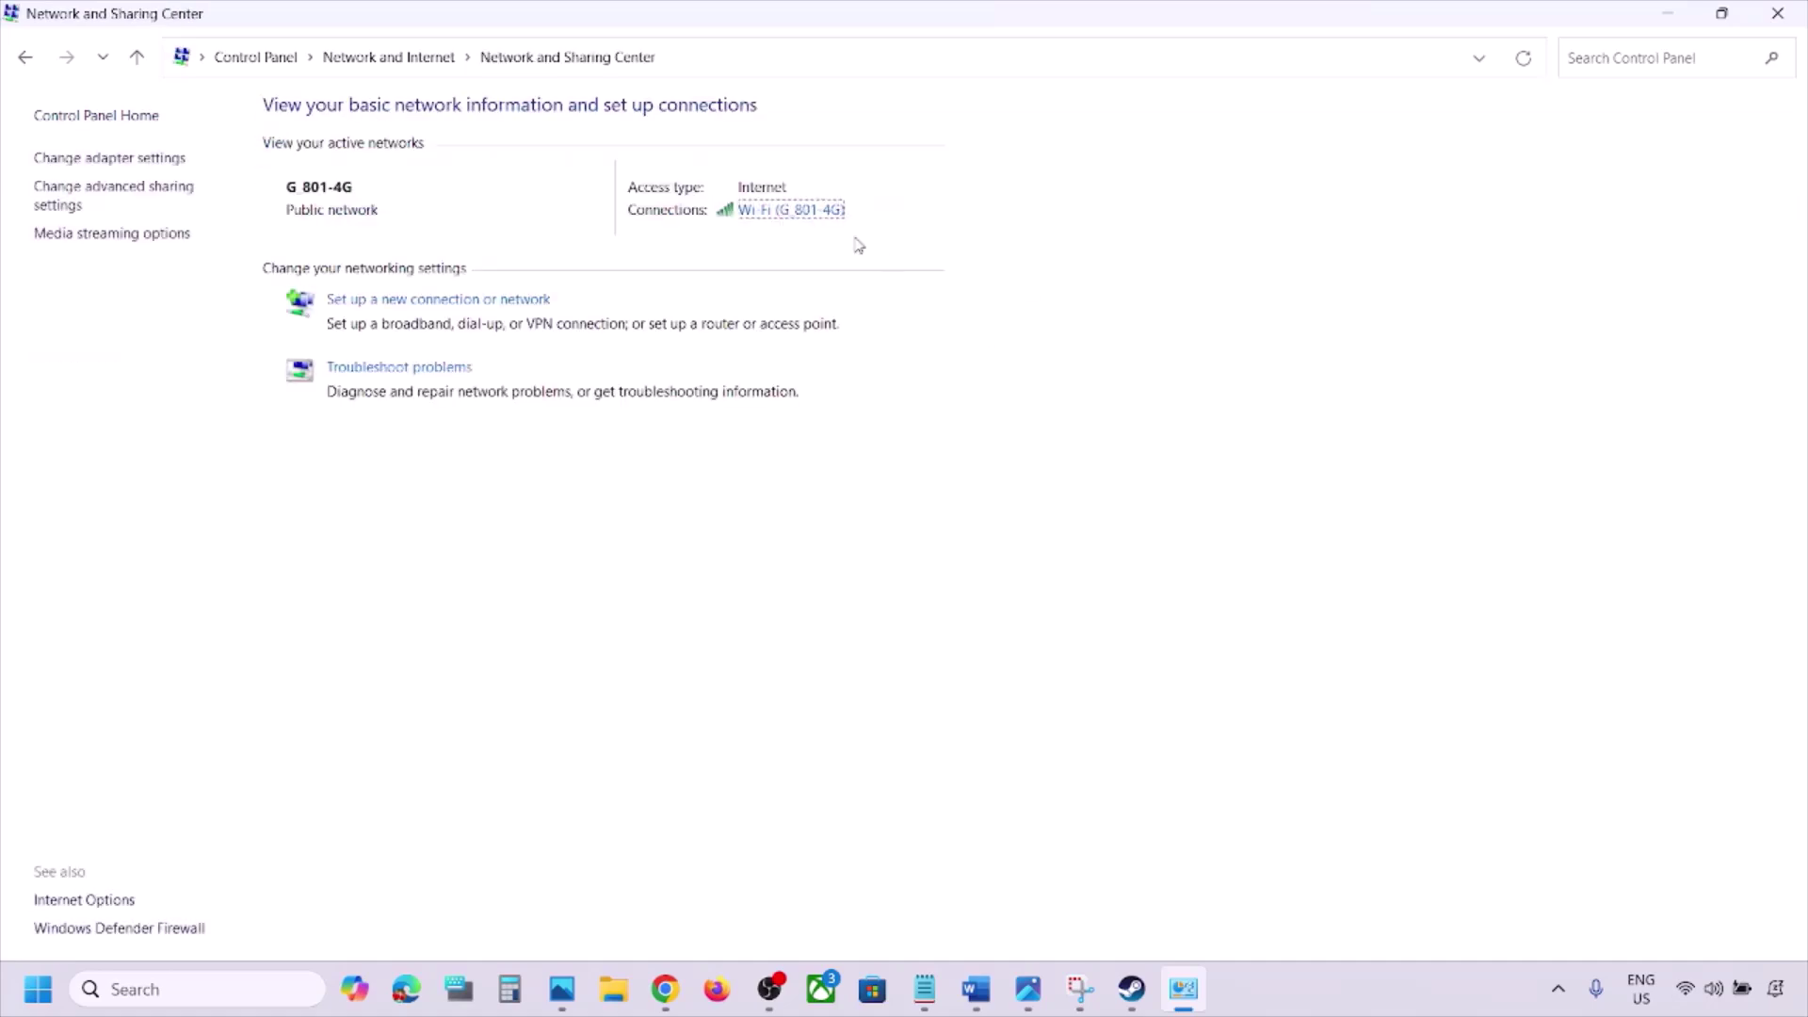
{"action": "left_click", "coordinate": [786, 210]}
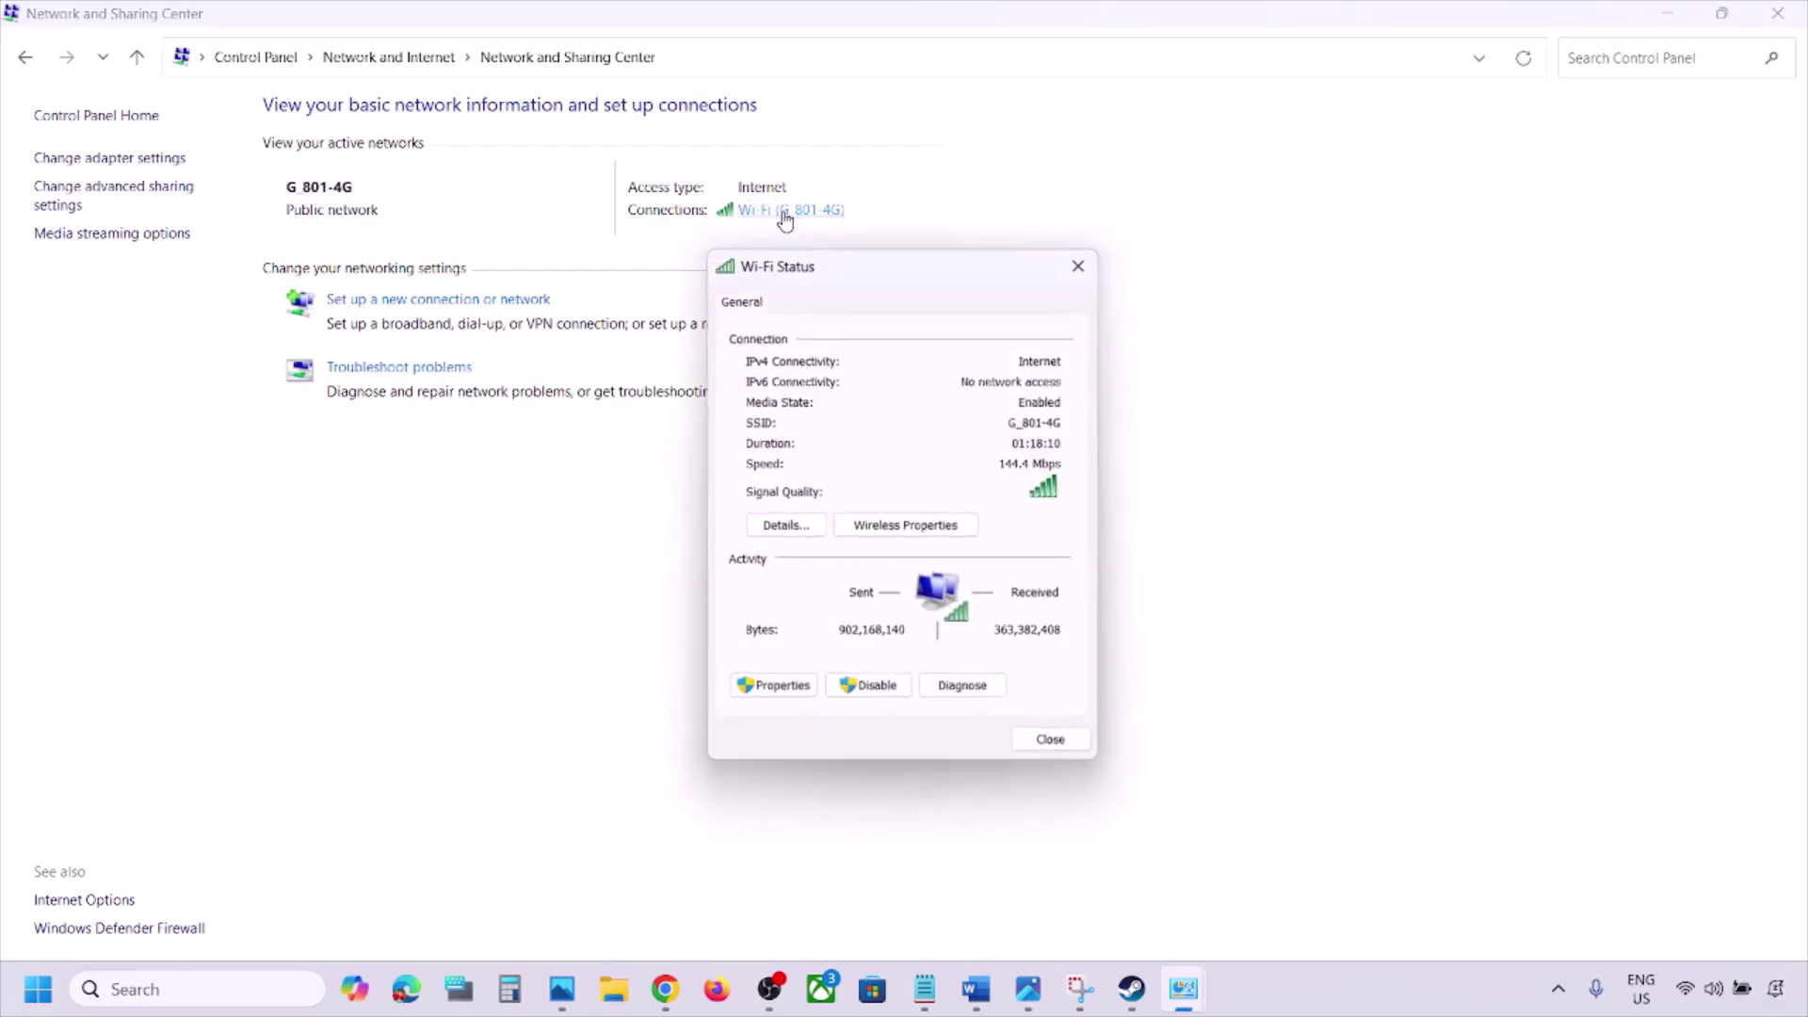
Set the Wi-Fi adapter's IPv4 DNS servers to 8.8.8.8 preferred and 8.8.4.4 alternate, validate settings upon exit, and close Wi-Fi Properties.
{"action": "left_click", "coordinate": [770, 687]}
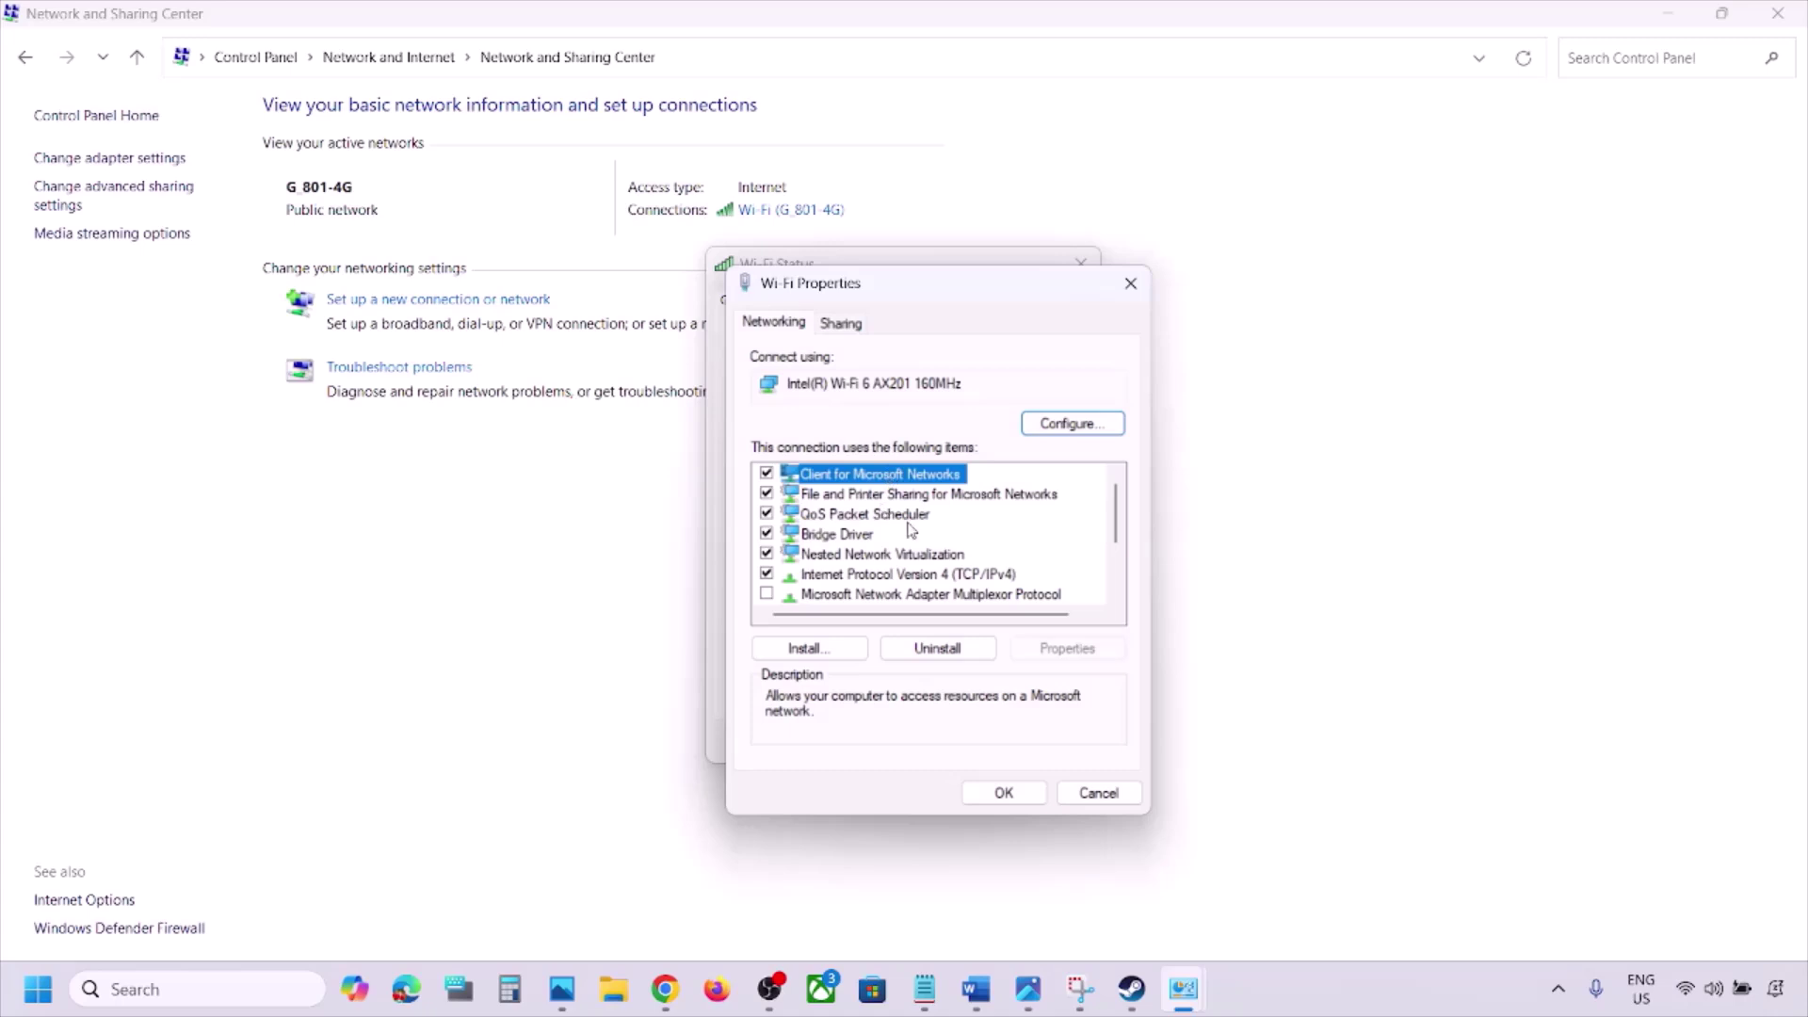
{"action": "left_click", "coordinate": [871, 576]}
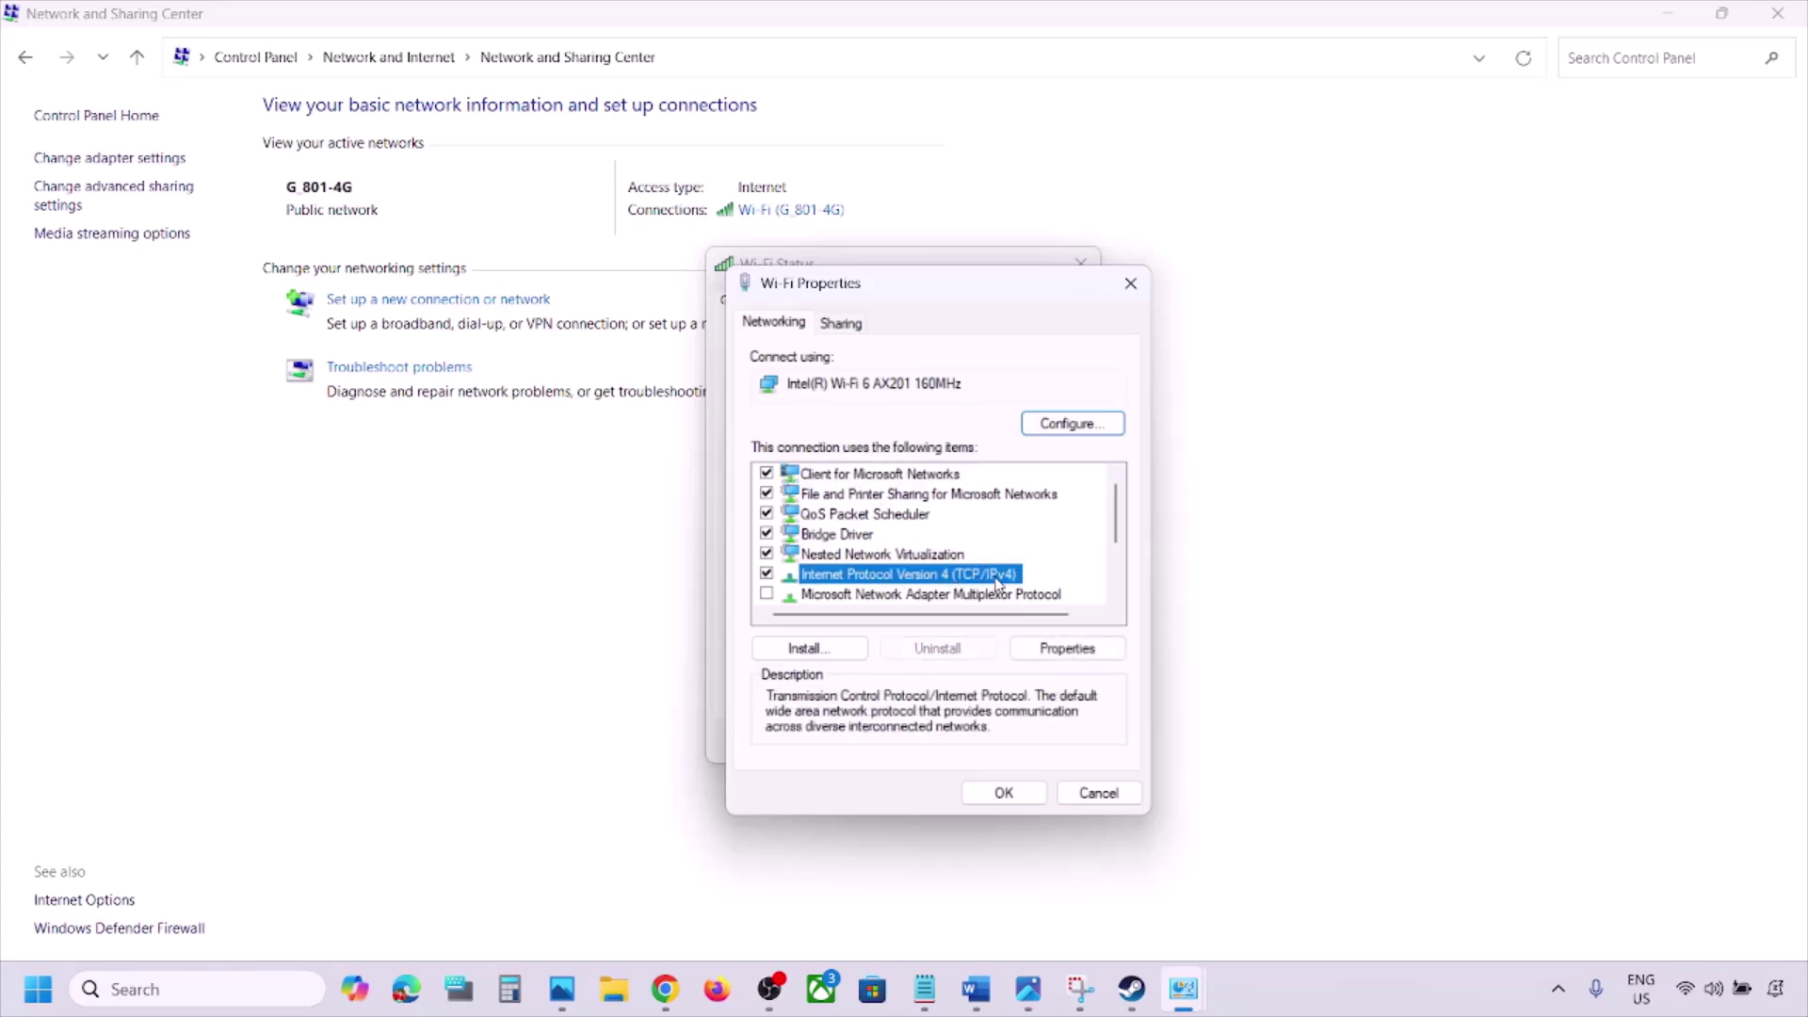
{"action": "left_click", "coordinate": [1064, 648]}
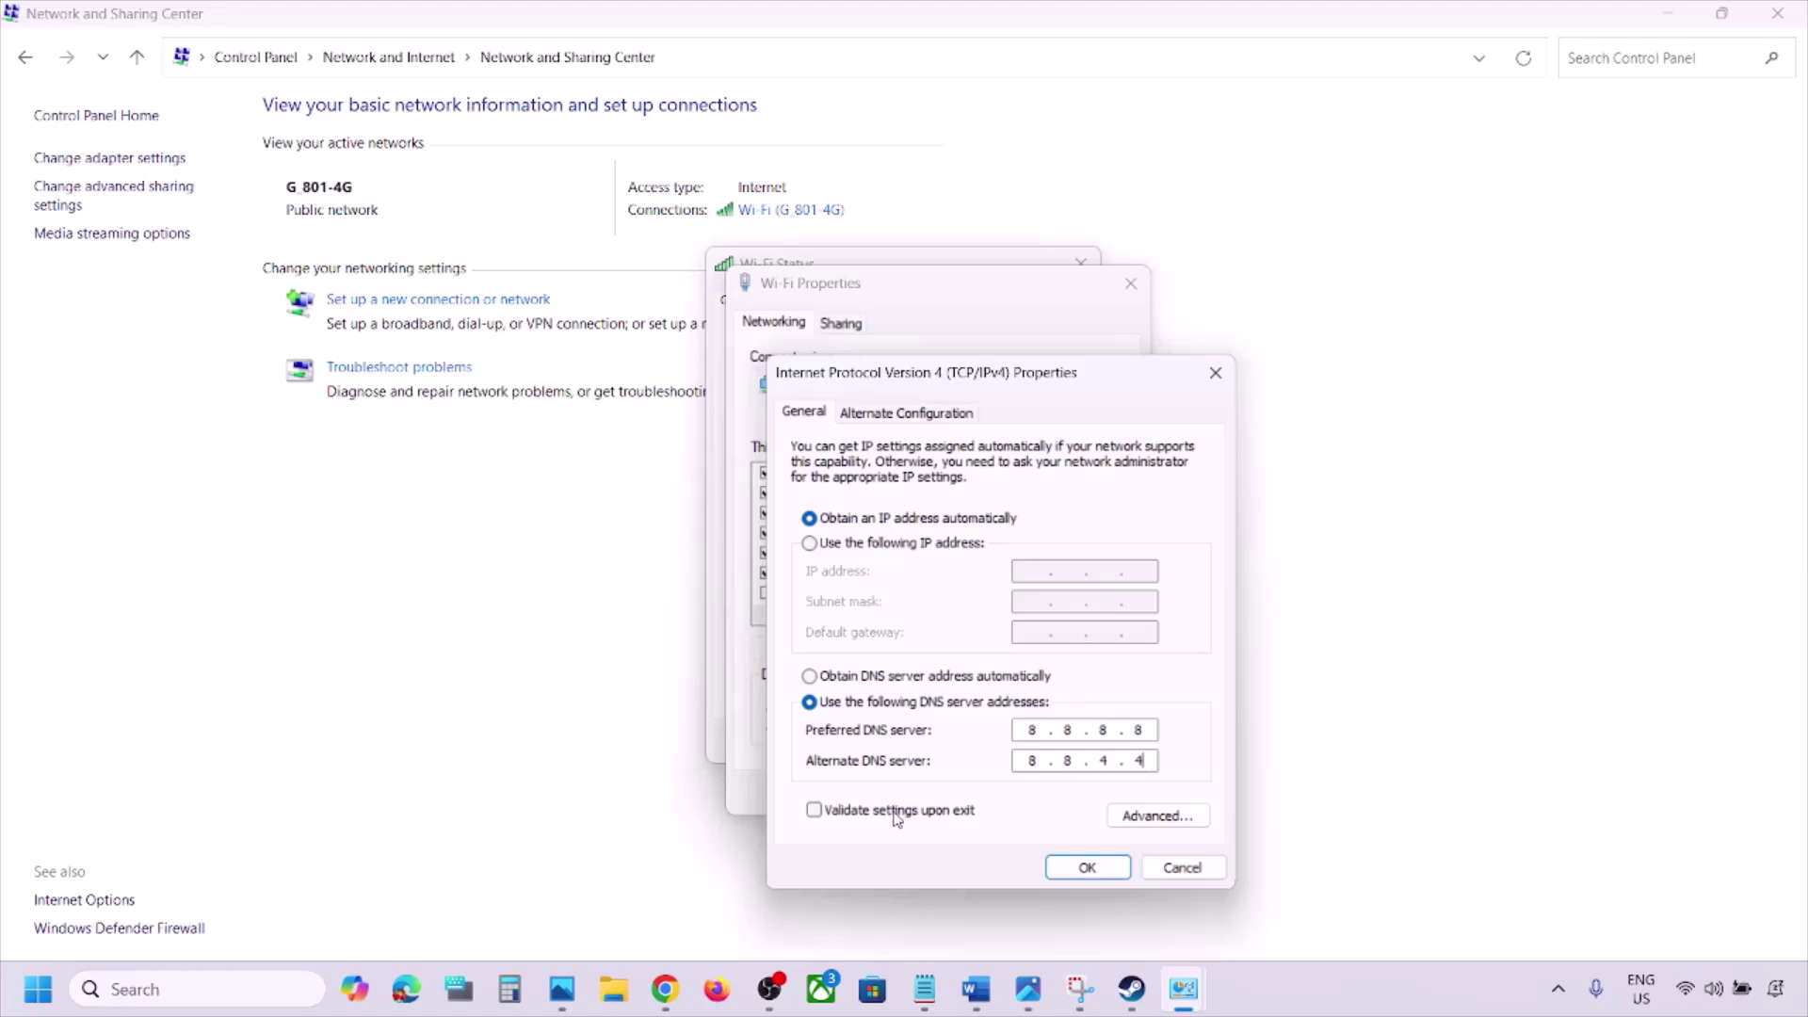
{"action": "left_click", "coordinate": [814, 812]}
{"action": "left_click", "coordinate": [1081, 868]}
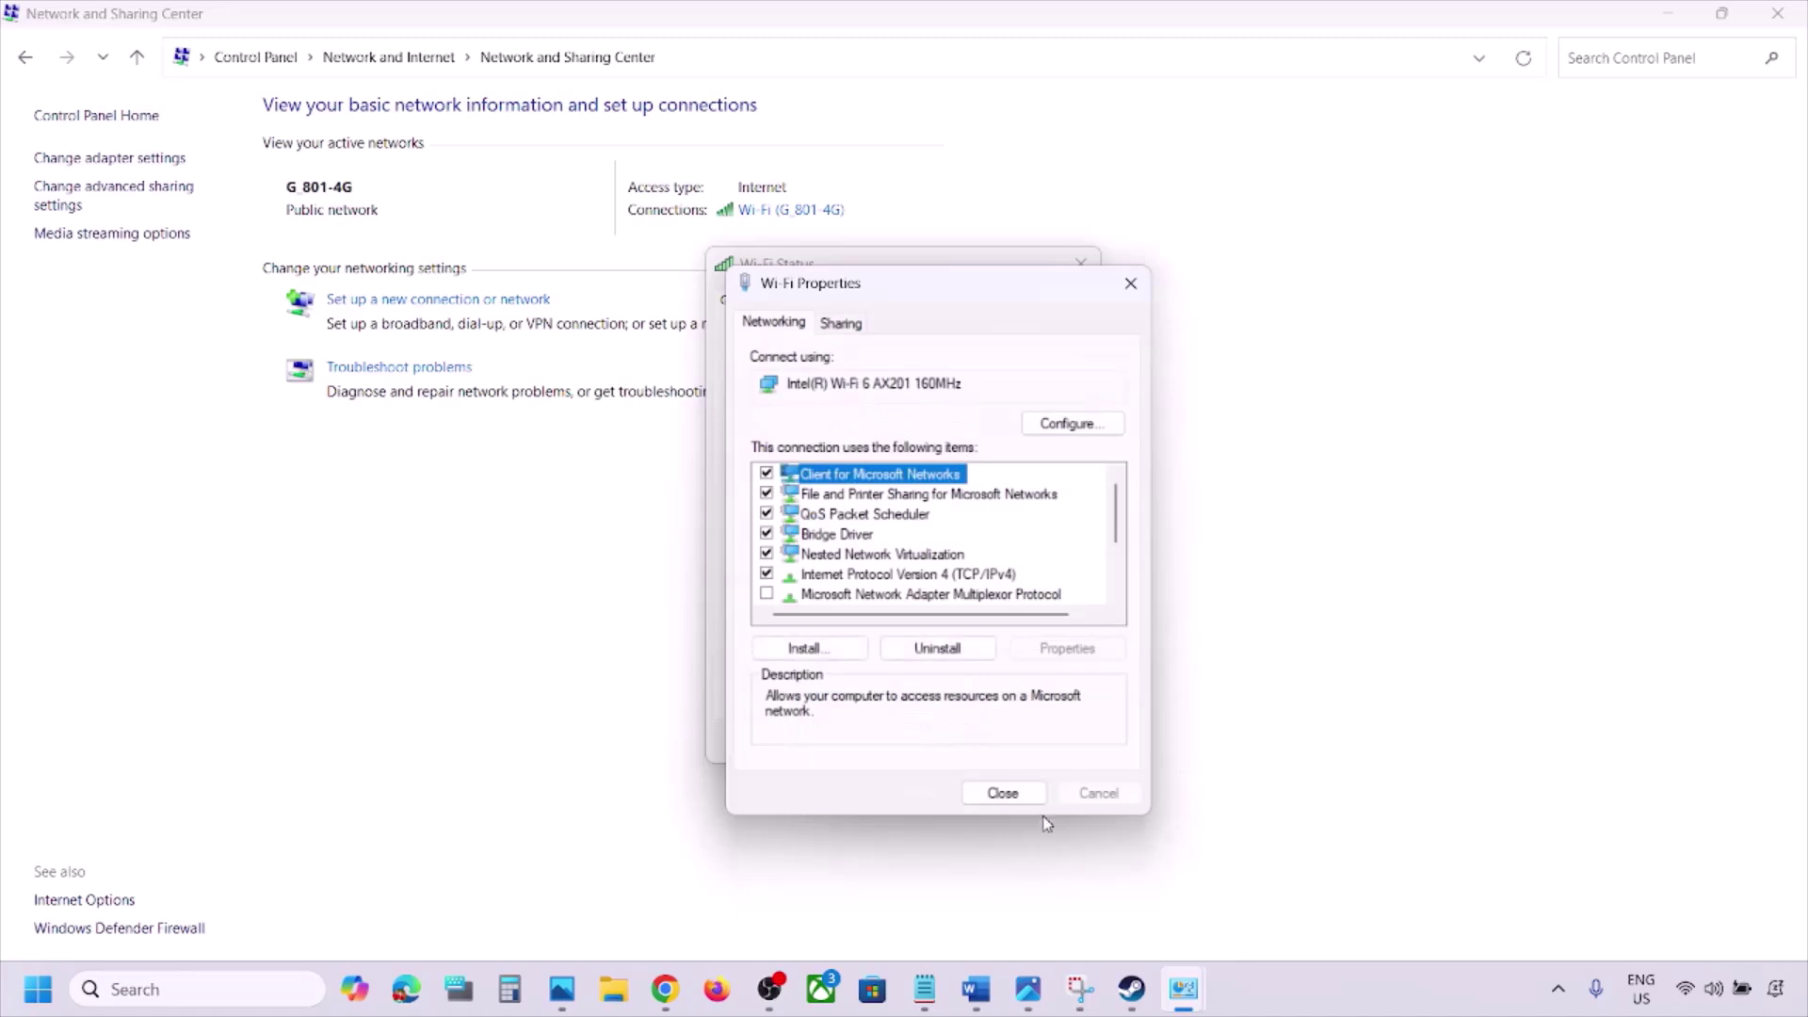
{"action": "left_click", "coordinate": [1003, 793]}
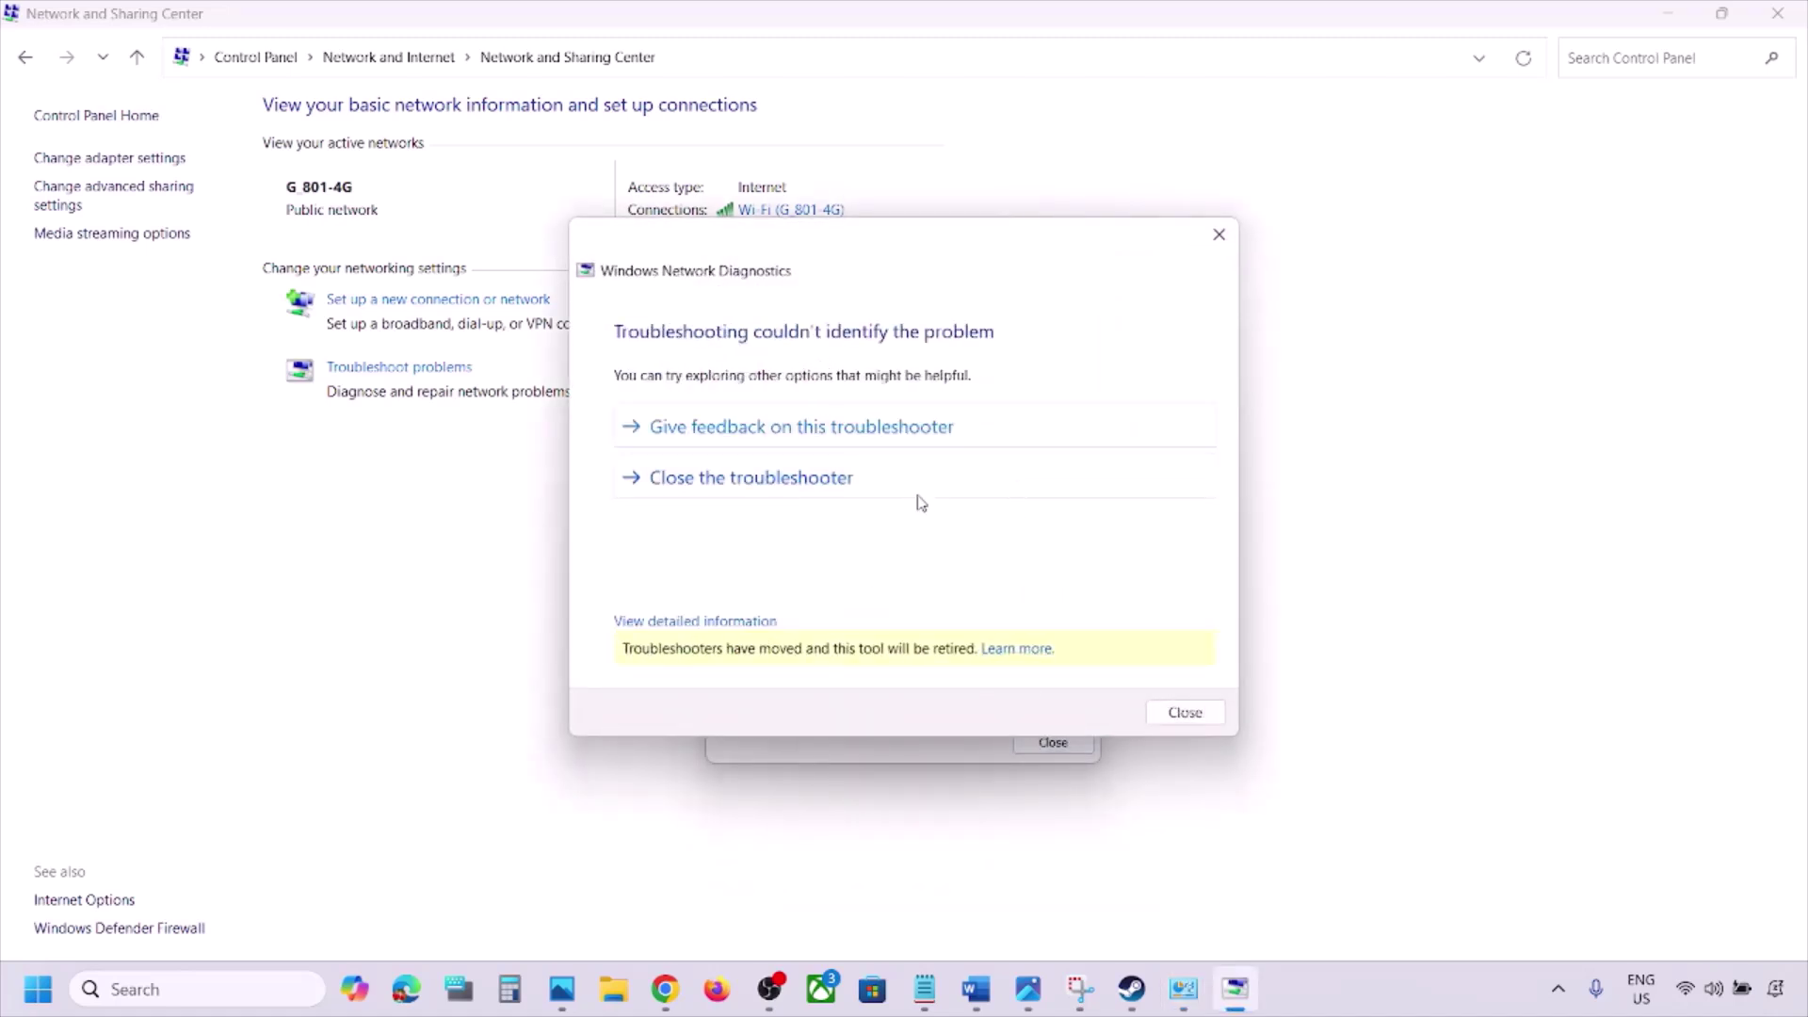
Close the network troubleshooter and the Wi-Fi status window, and switch back to the troubleshooting document in Word.
{"action": "left_click", "coordinate": [920, 495]}
{"action": "left_click", "coordinate": [1036, 743]}
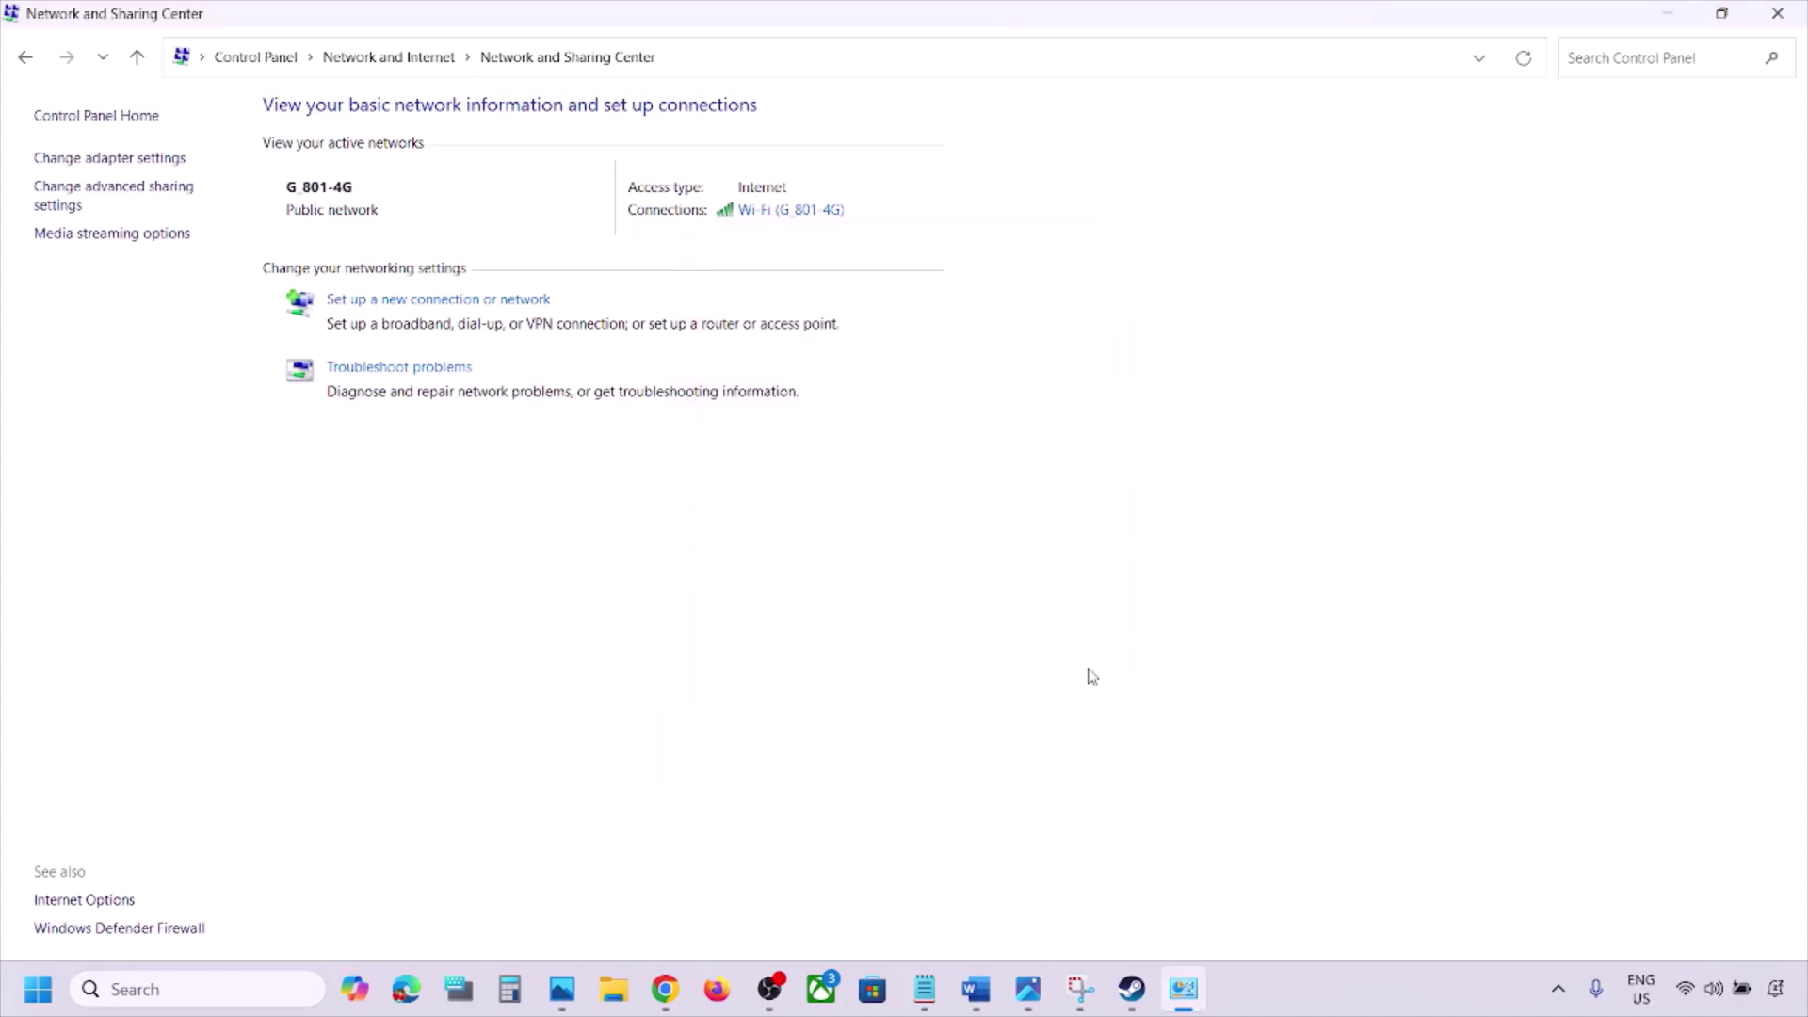
{"action": "left_click", "coordinate": [976, 989]}
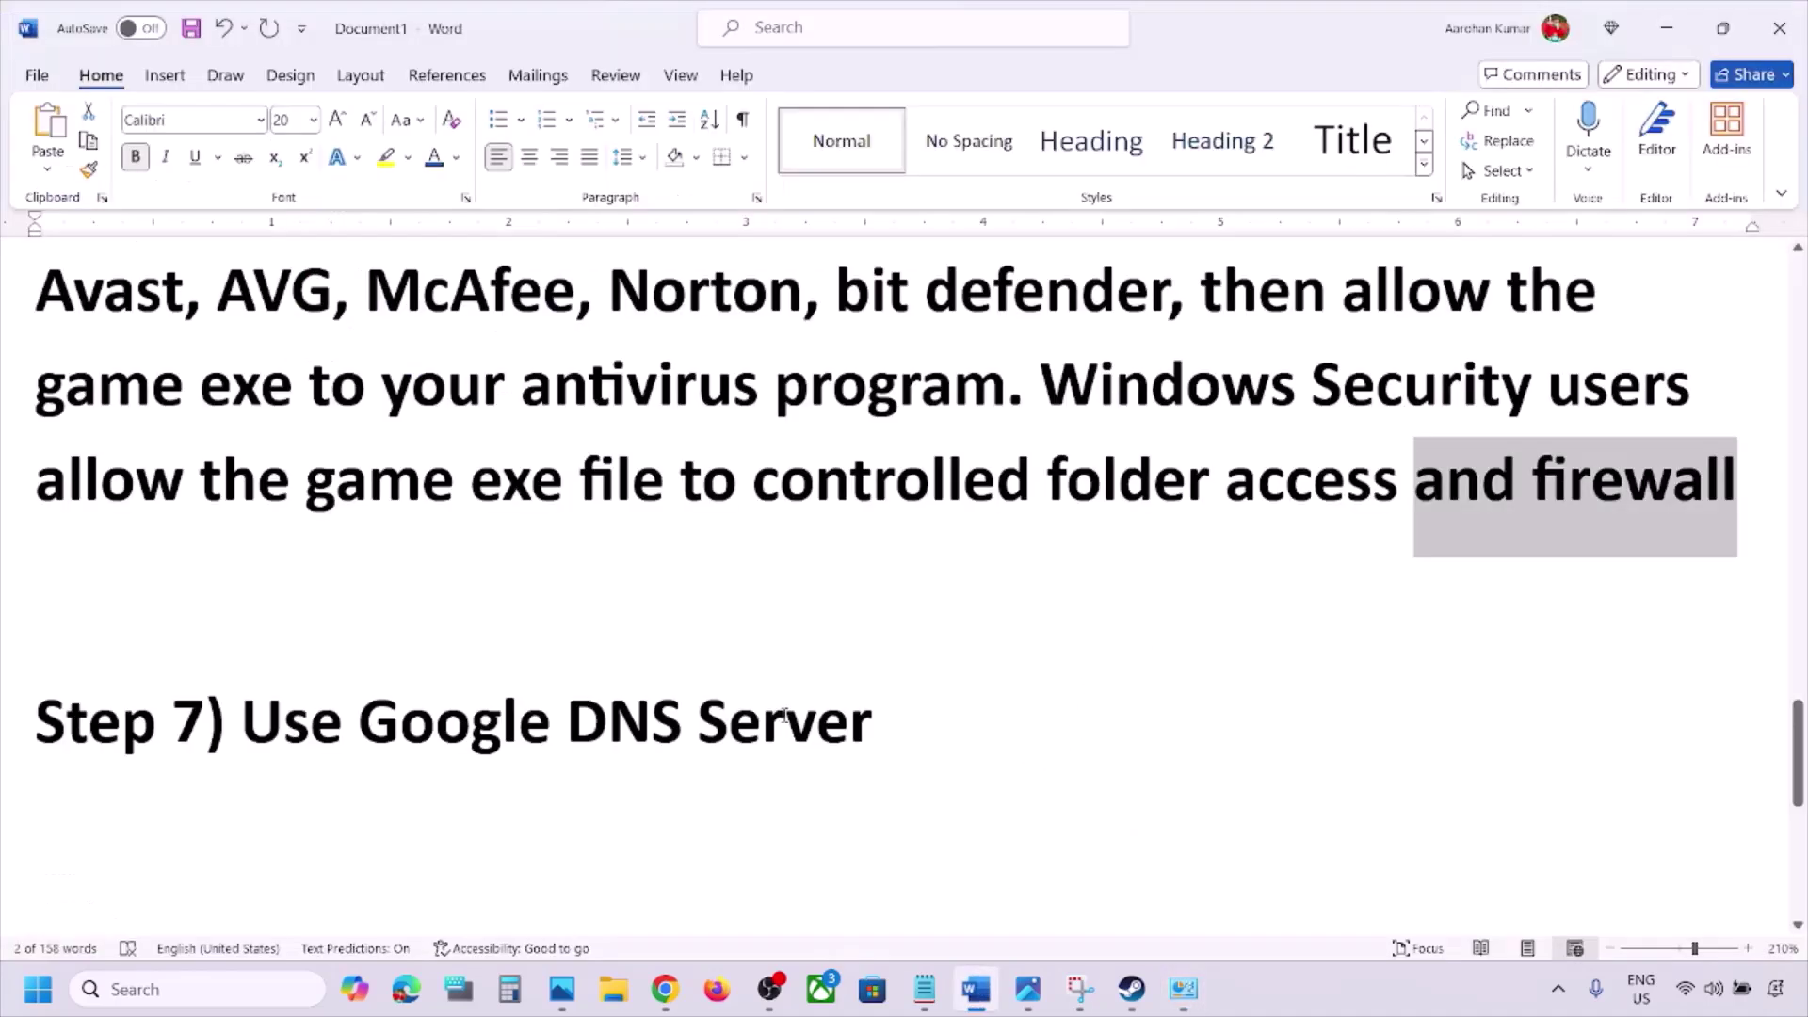
Highlight "Switch to a different network" in Step 8 and connect the computer to the G_801-5G Wi-Fi network.
{"action": "scroll", "coordinate": [784, 716], "scroll_direction": "down", "scroll_amount": 3}
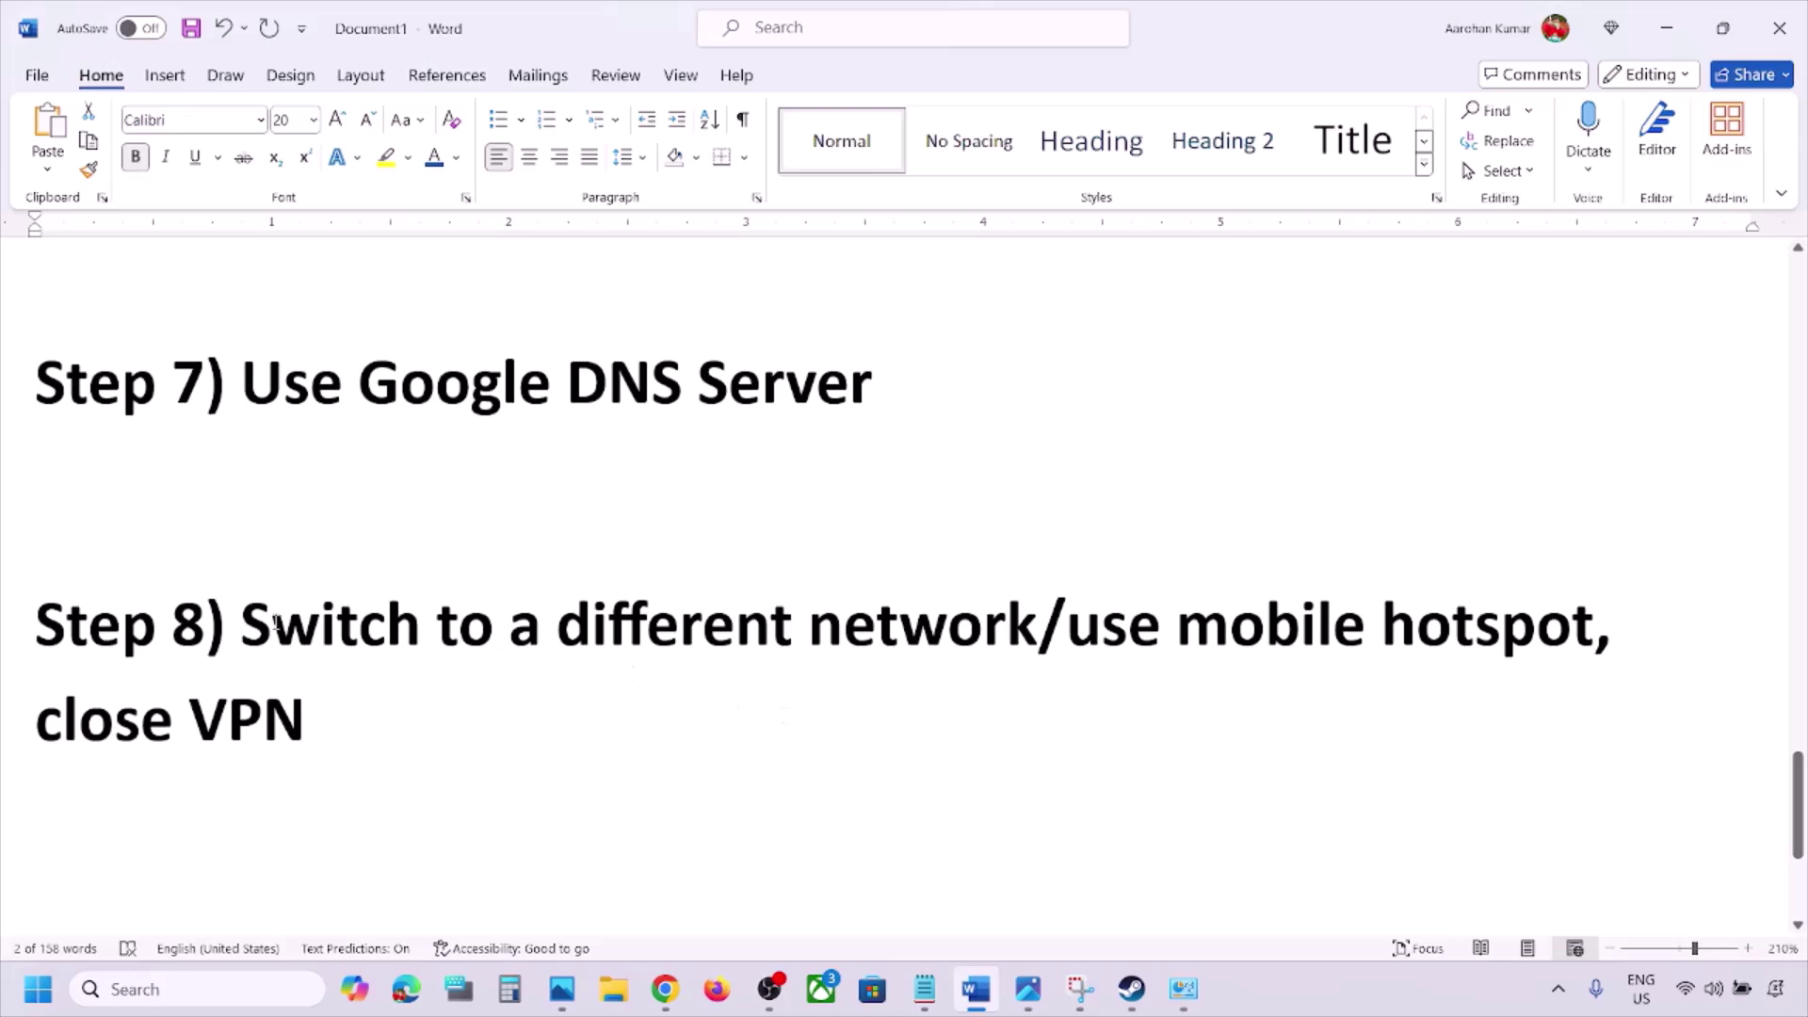
{"action": "left_click_drag", "start_coordinate": [259, 627], "coordinate": [963, 590]}
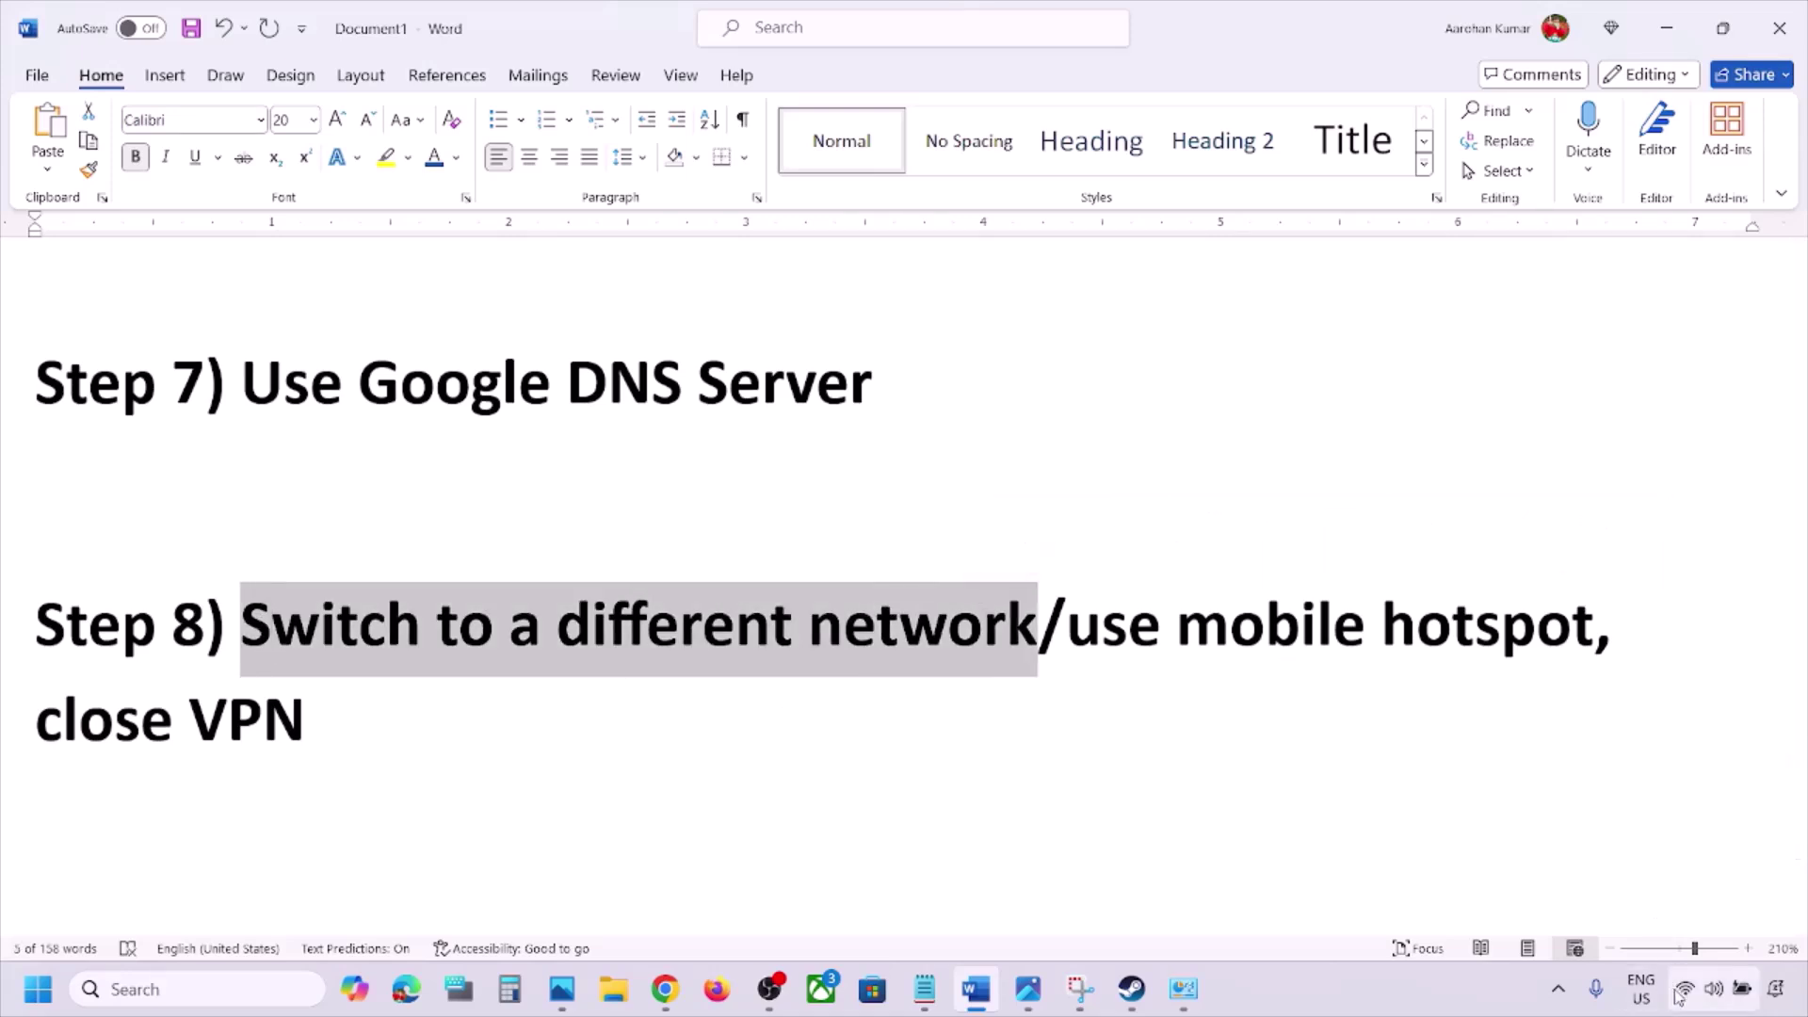
{"action": "left_click", "coordinate": [1682, 990]}
{"action": "left_click", "coordinate": [1482, 544]}
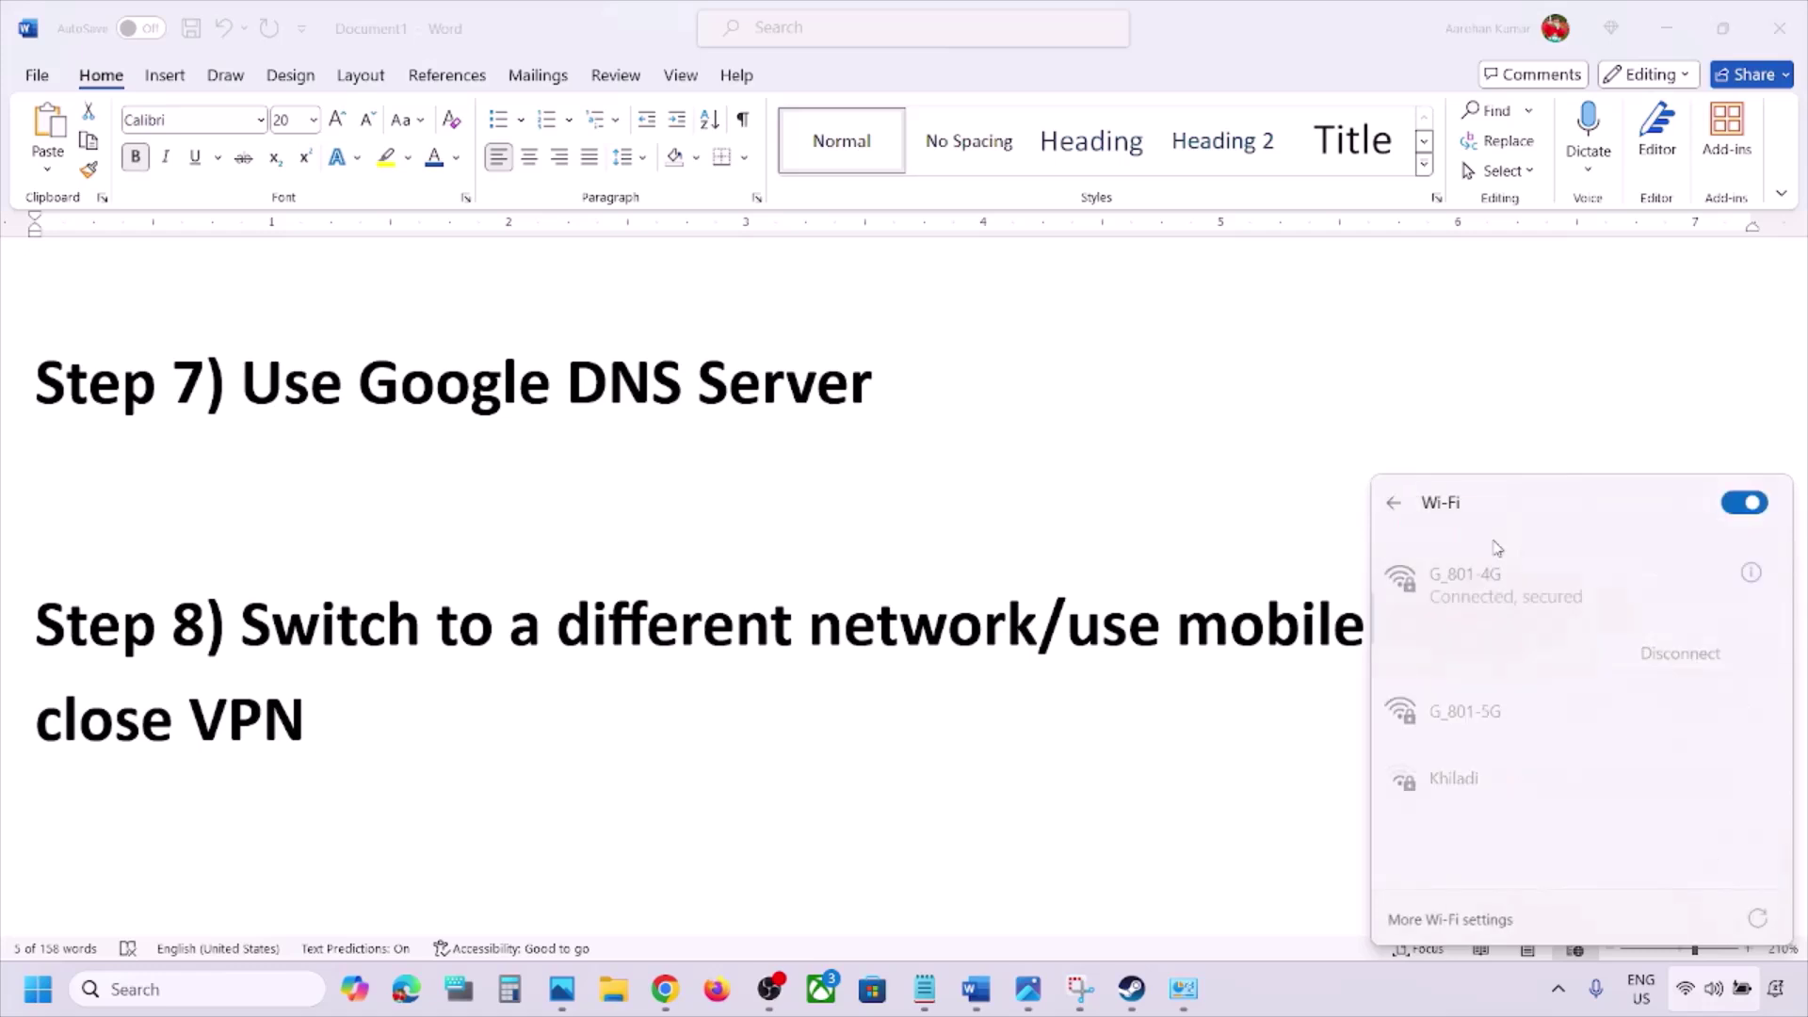
{"action": "left_click", "coordinate": [1501, 697]}
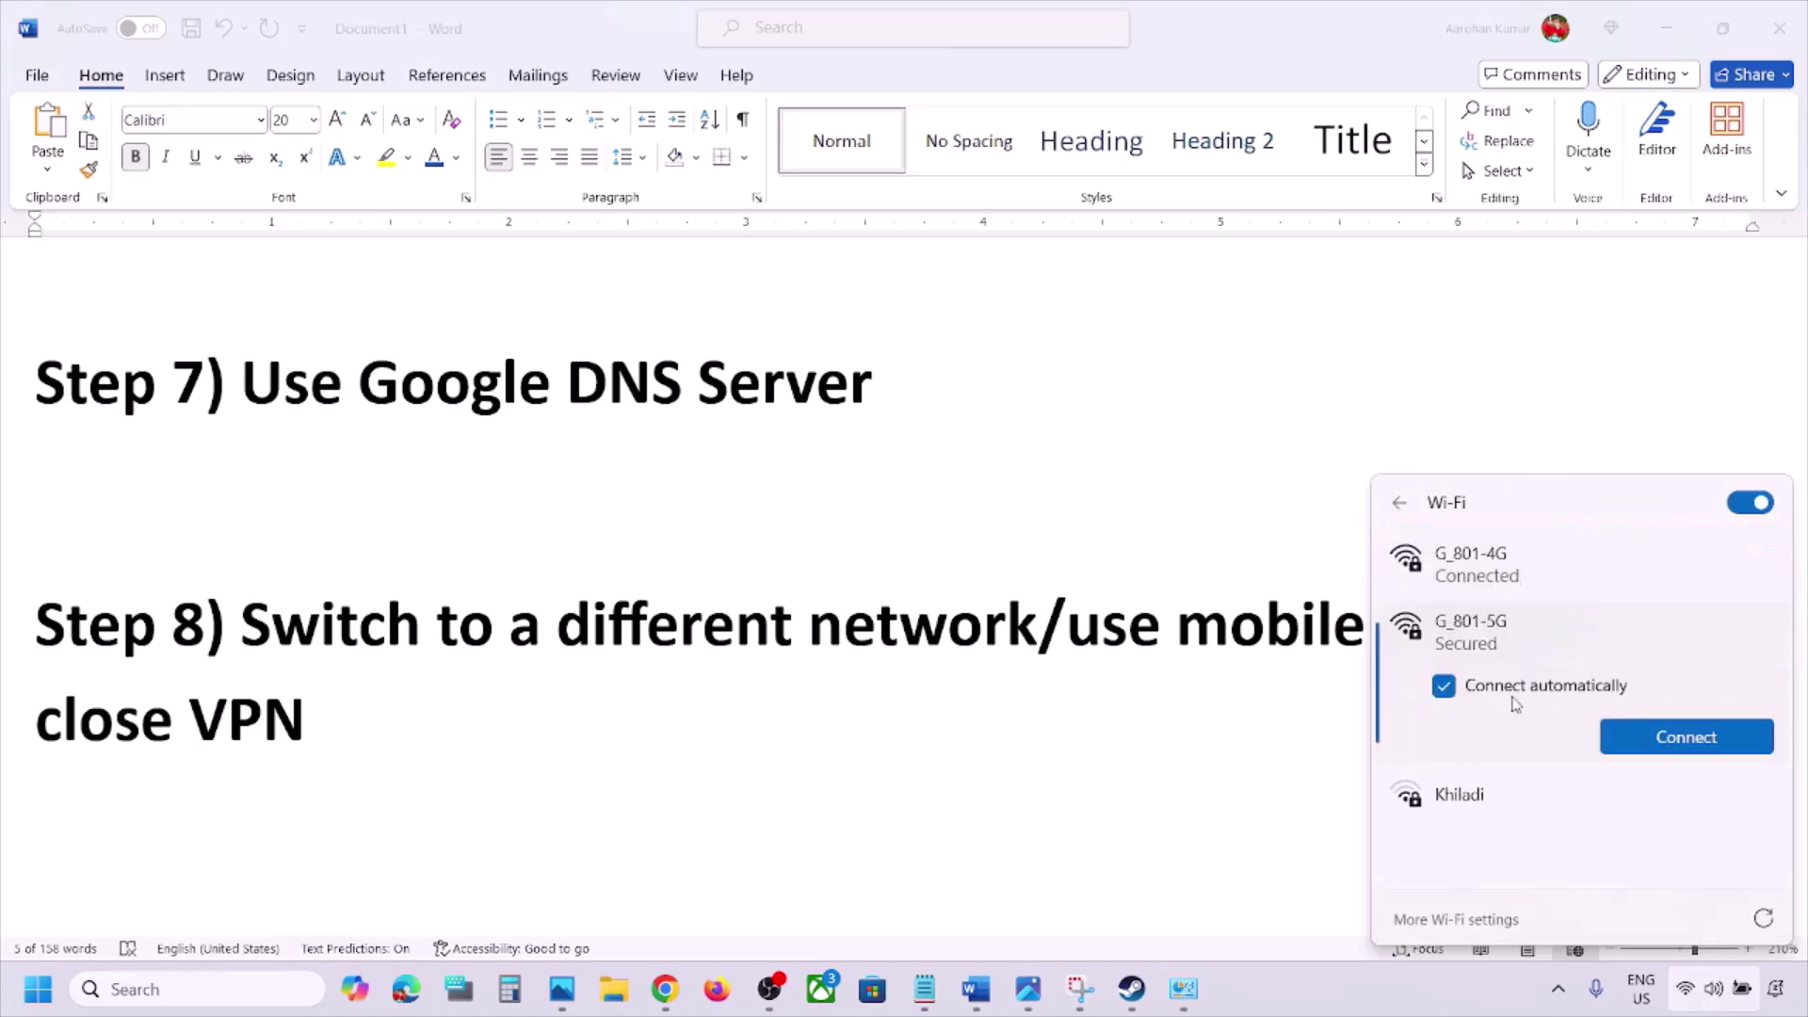
{"action": "left_click", "coordinate": [1649, 743]}
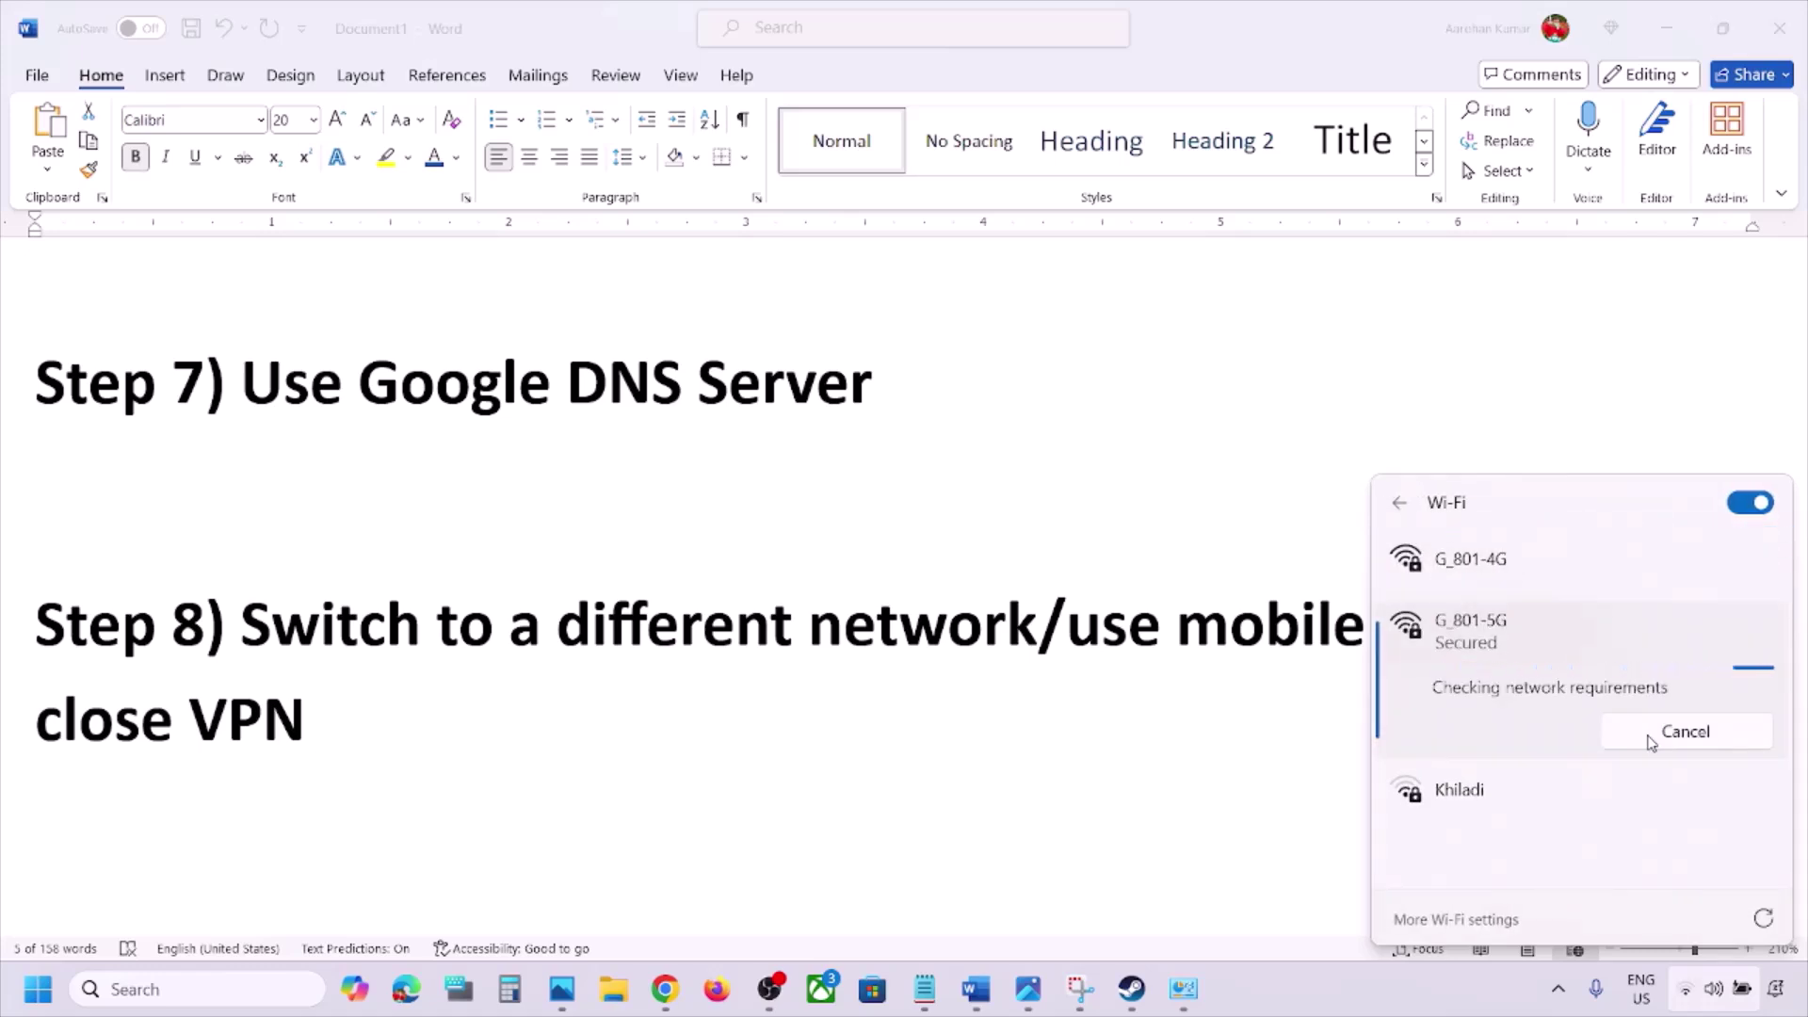
{"action": "left_click", "coordinate": [1198, 610]}
Mark Step 8's mobile hotspot advice and view the list of available Wi-Fi networks without changing the connection.
{"action": "left_click_drag", "start_coordinate": [1074, 631], "coordinate": [1491, 631]}
{"action": "left_click", "coordinate": [1490, 633]}
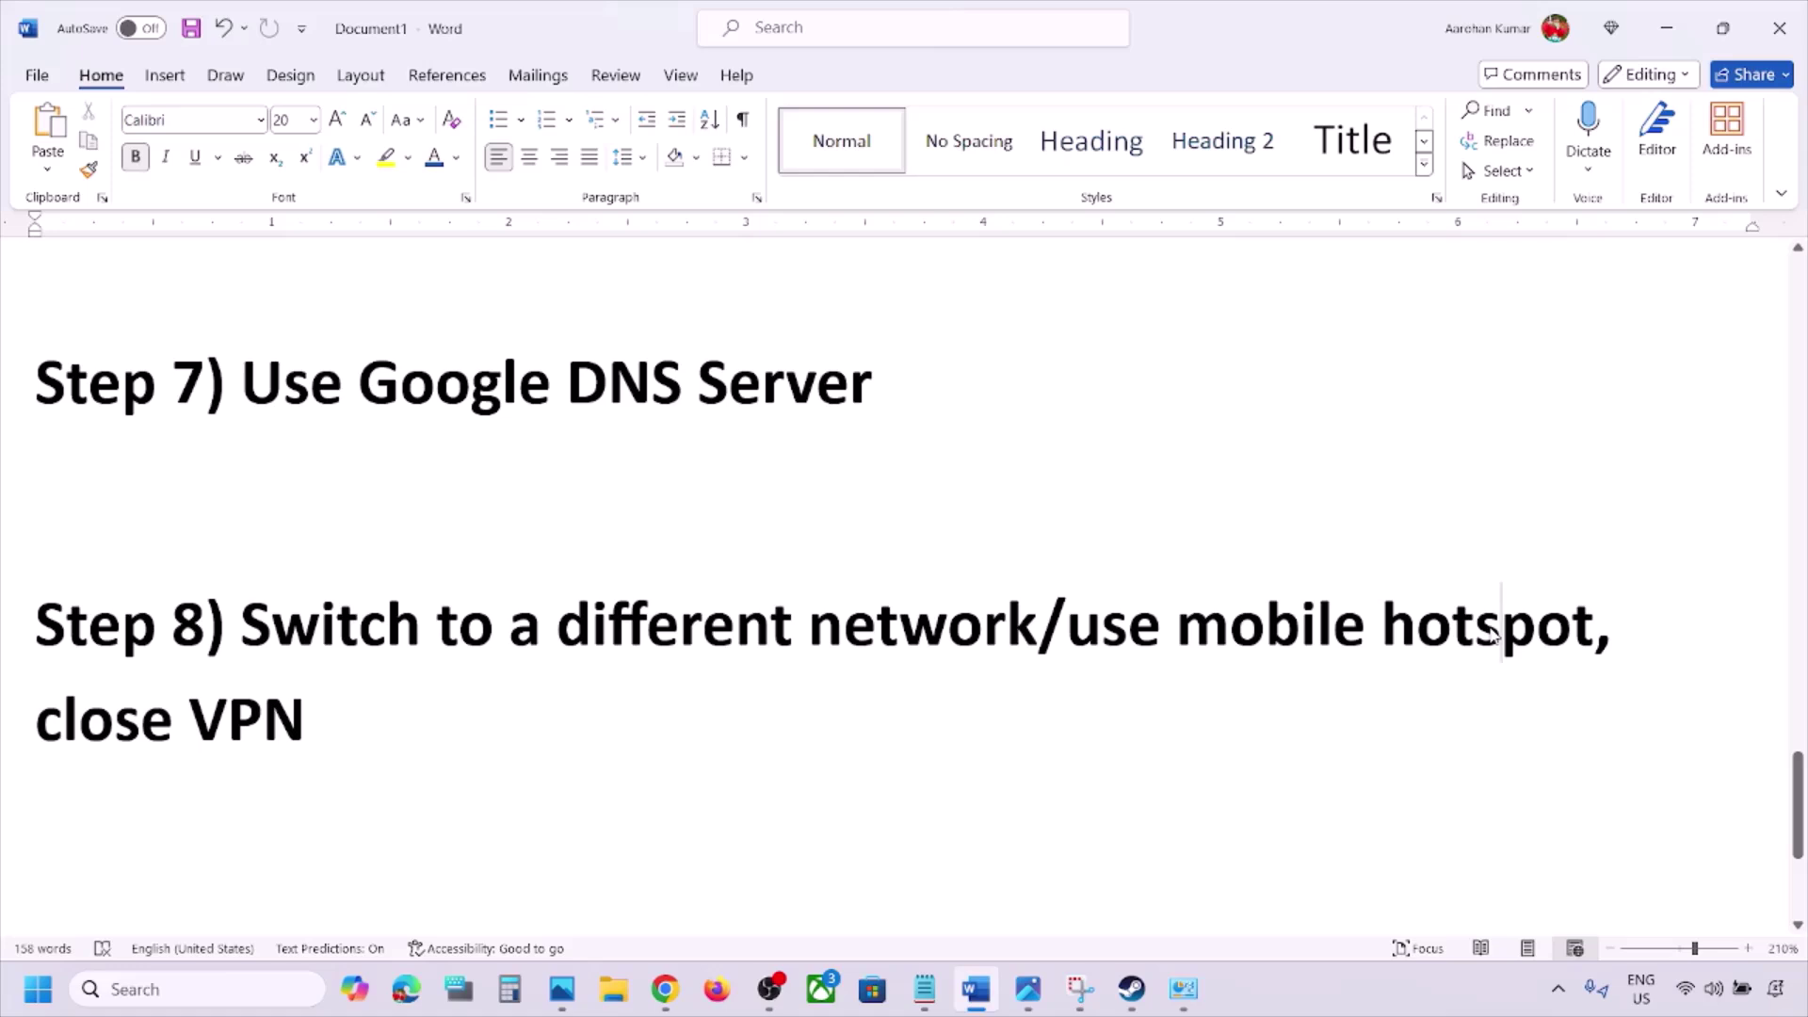
{"action": "left_click", "coordinate": [1697, 989]}
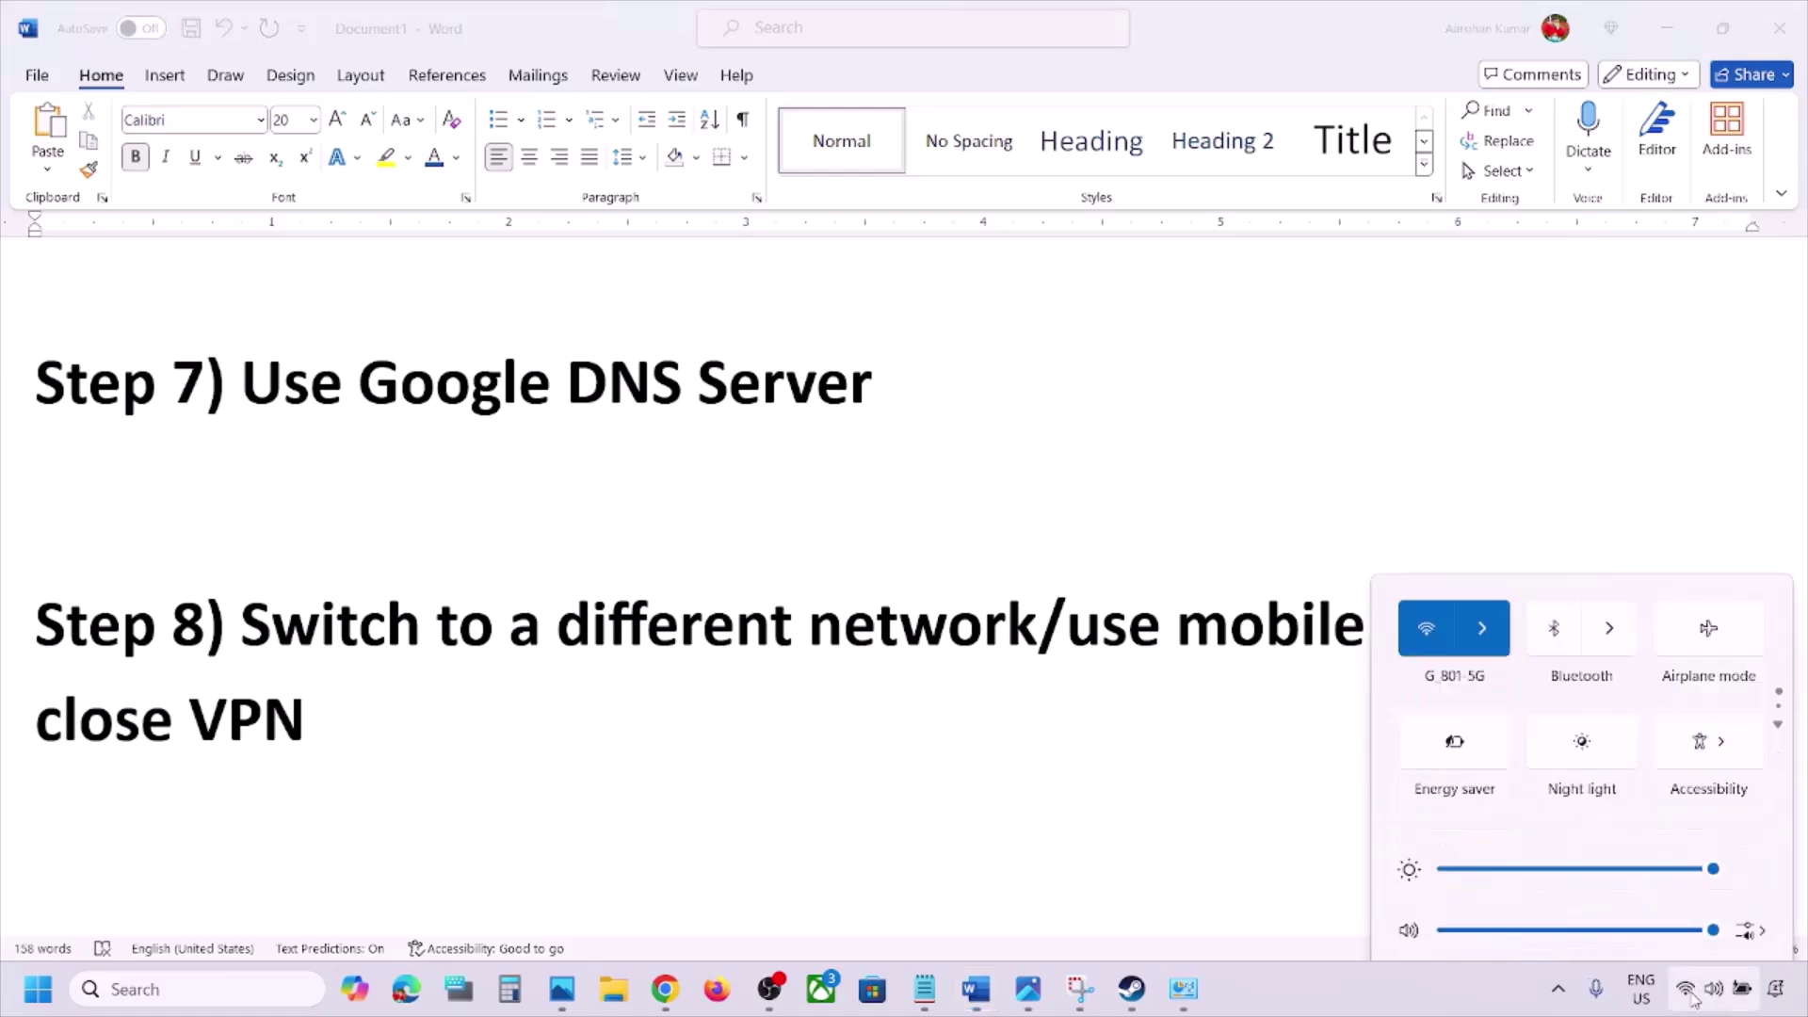
{"action": "left_click", "coordinate": [1482, 546]}
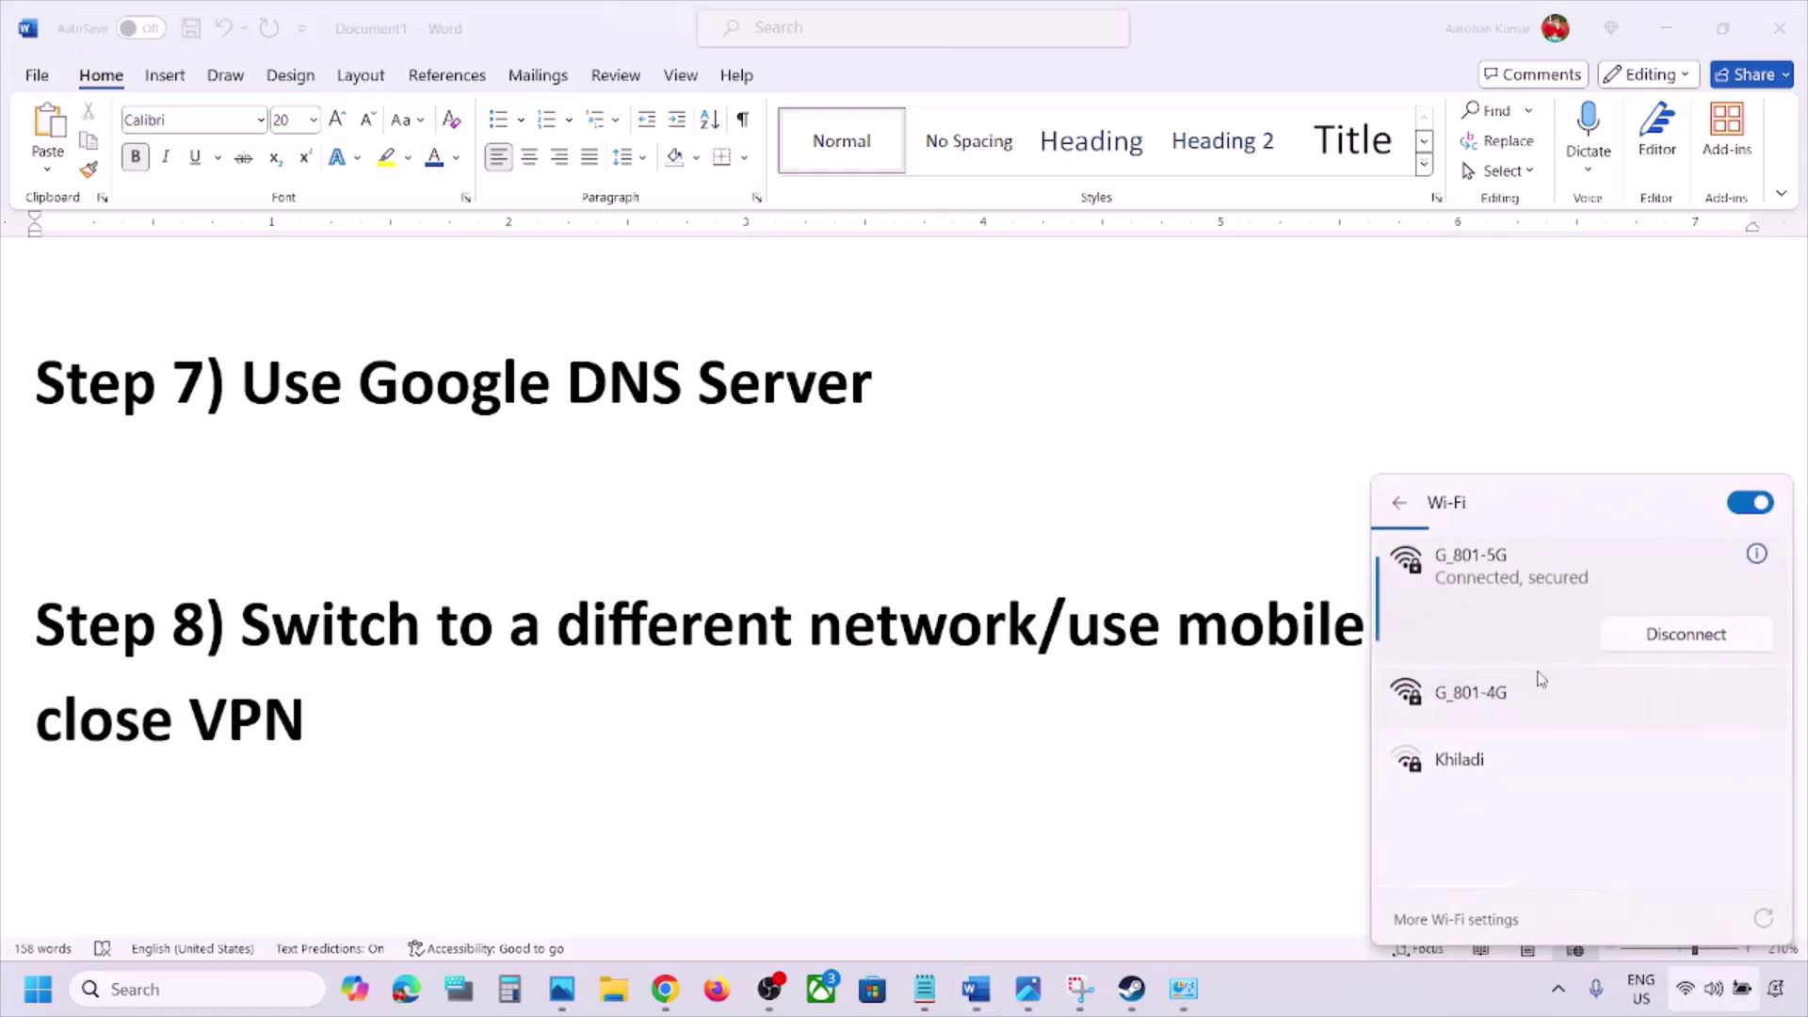
{"action": "left_click", "coordinate": [1173, 637]}
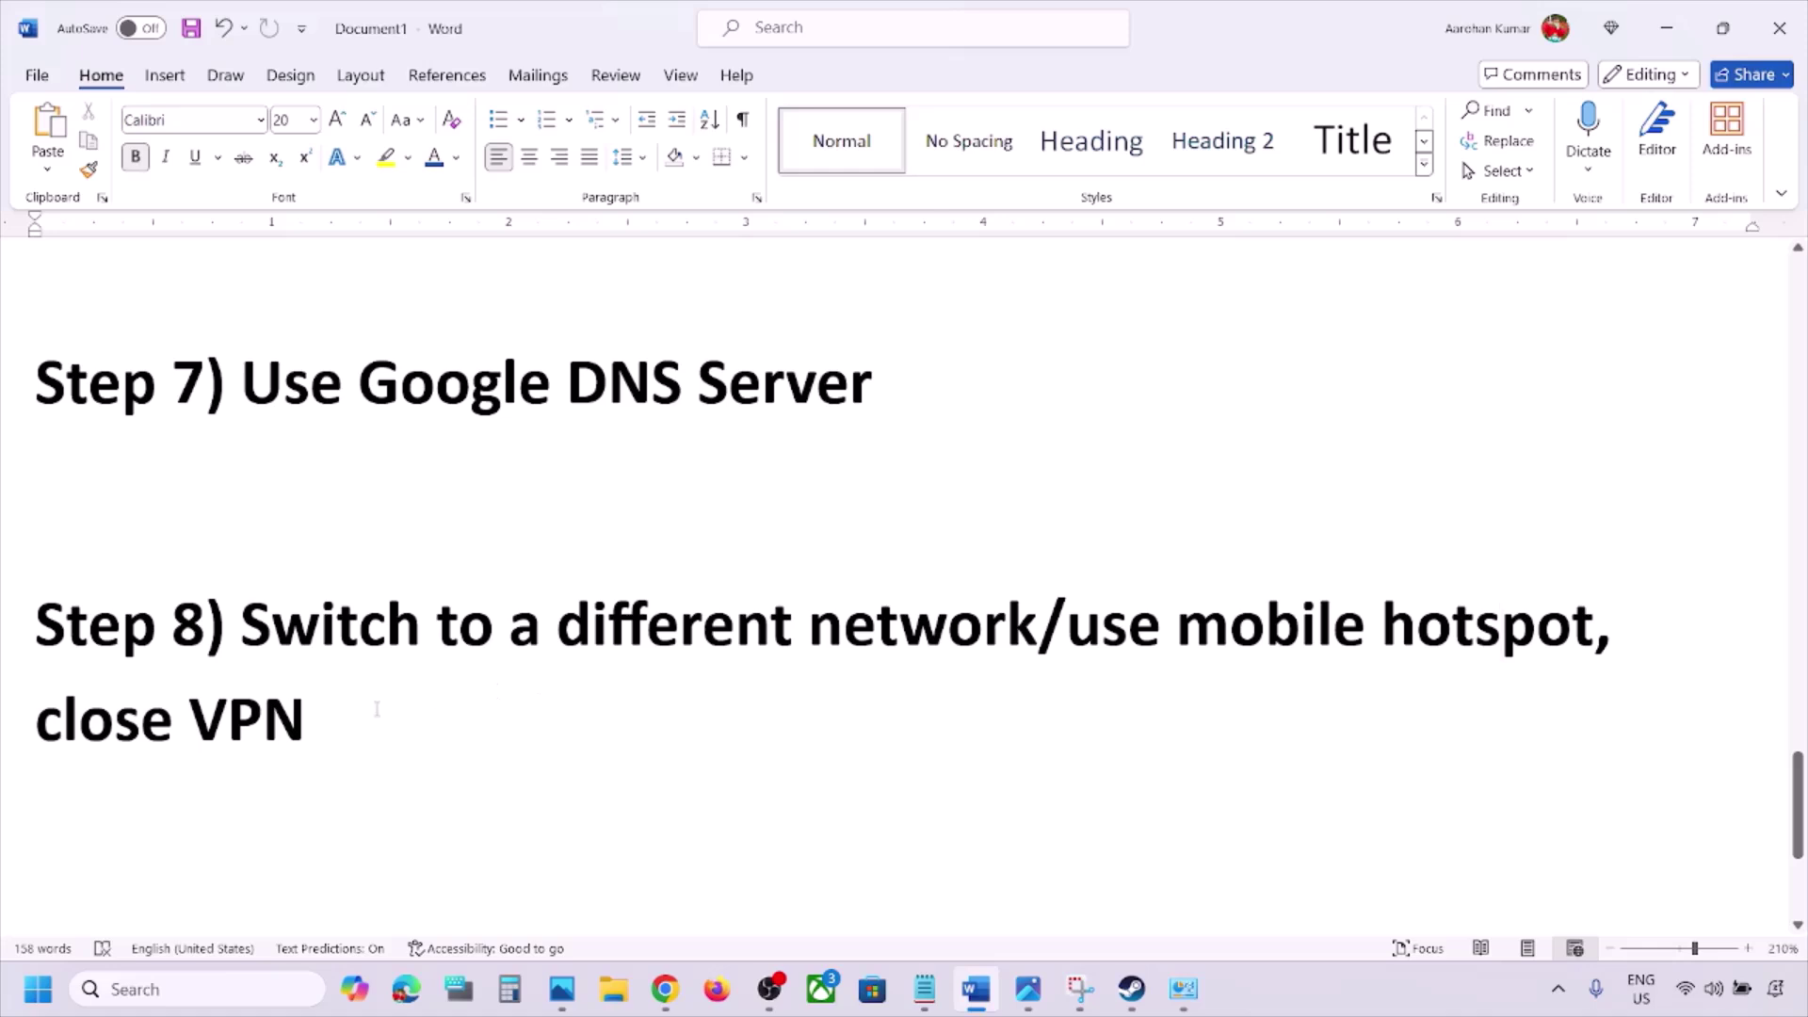
Highlight "close VPN" in Step 8 and "Use Ethernet connection" in Step 9 of the document.
{"action": "left_click_drag", "start_coordinate": [376, 715], "coordinate": [89, 721]}
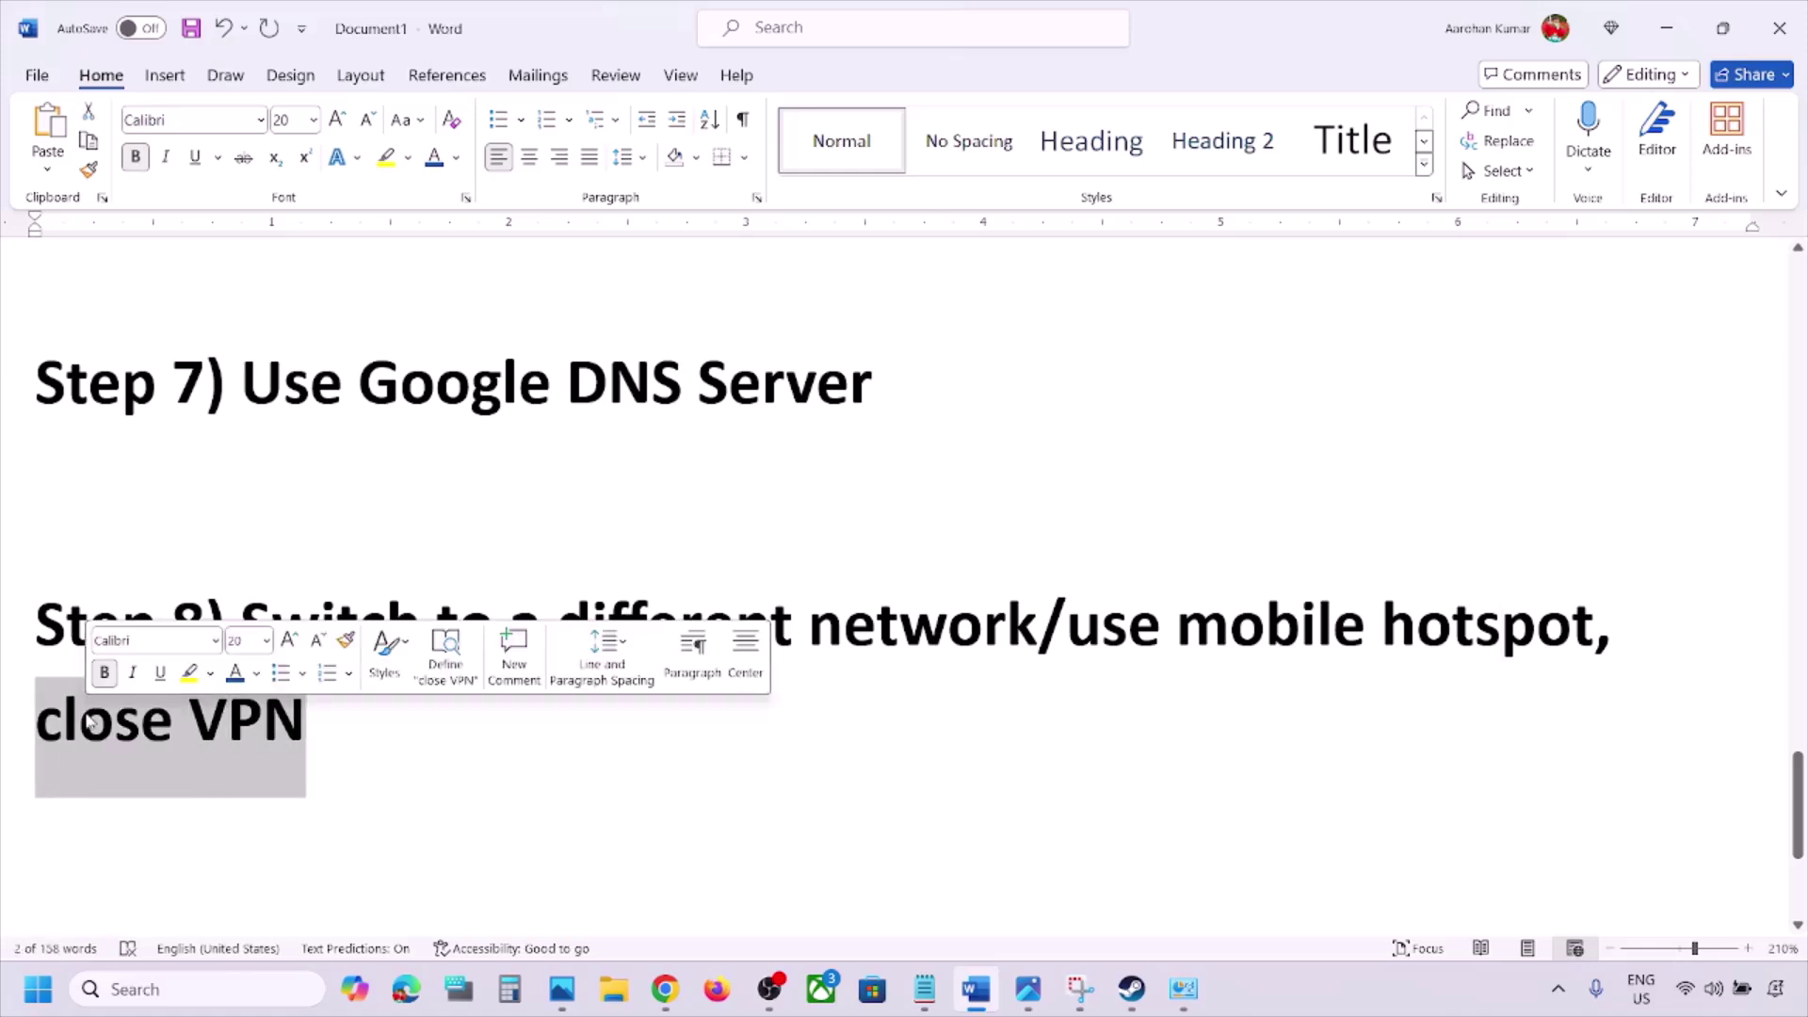
{"action": "left_click", "coordinate": [440, 746]}
{"action": "scroll", "coordinate": [440, 747], "scroll_direction": "down", "scroll_amount": 2}
{"action": "scroll", "coordinate": [440, 747], "scroll_direction": "down", "scroll_amount": 1}
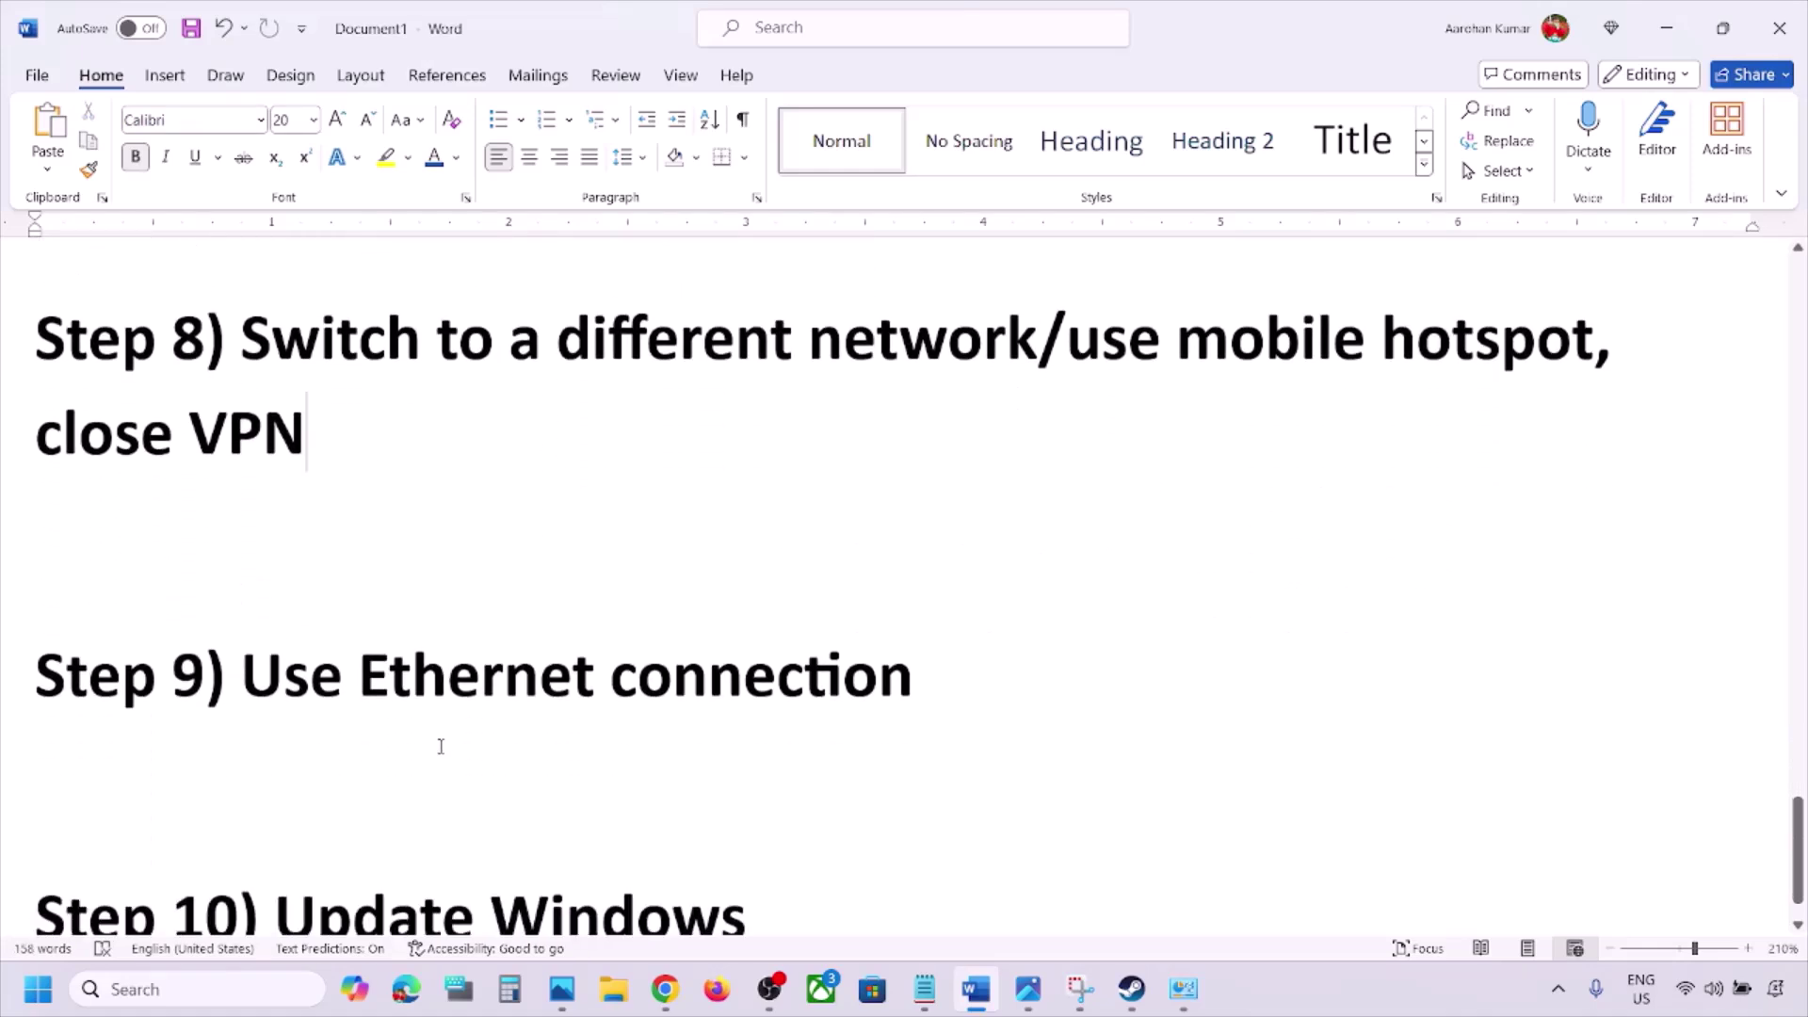
{"action": "left_click_drag", "start_coordinate": [243, 675], "coordinate": [902, 672]}
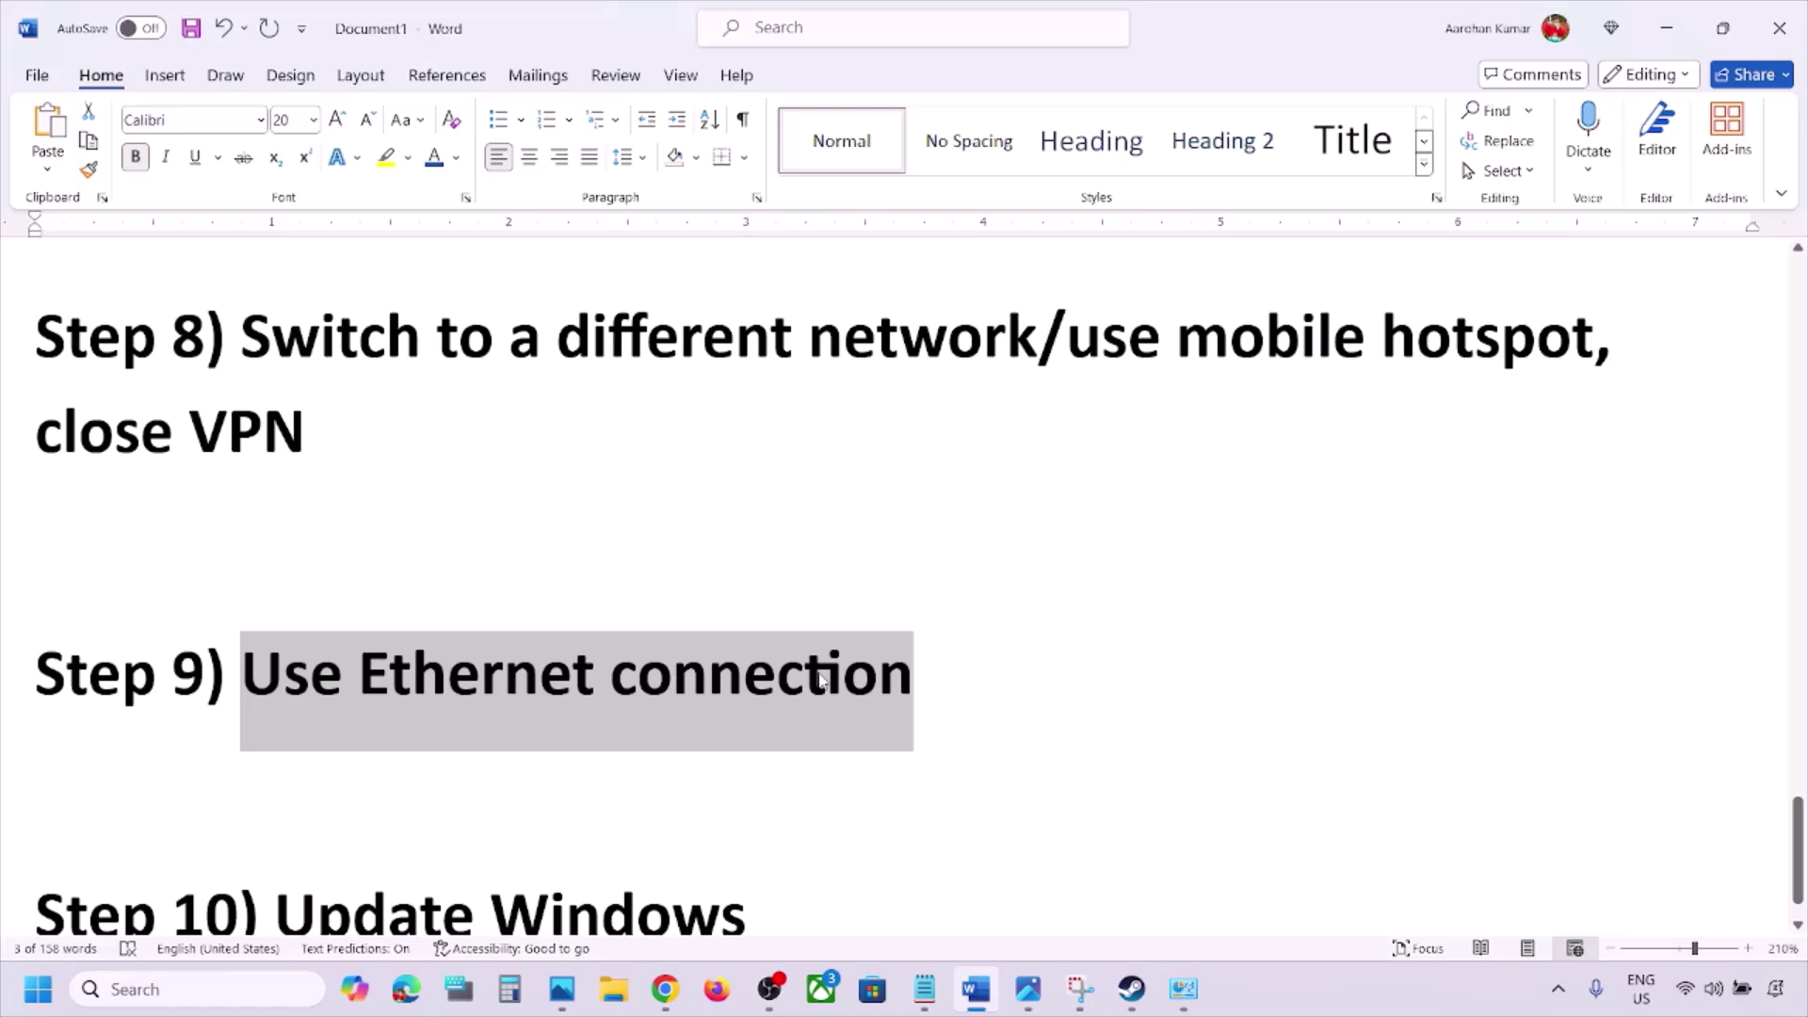
Following Step 10 of the document, open Windows Update in Settings and check for updates.
{"action": "scroll", "coordinate": [819, 679], "scroll_direction": "down", "scroll_amount": 1}
{"action": "left_click_drag", "start_coordinate": [283, 852], "coordinate": [827, 816]}
{"action": "key", "text": "super+i"}
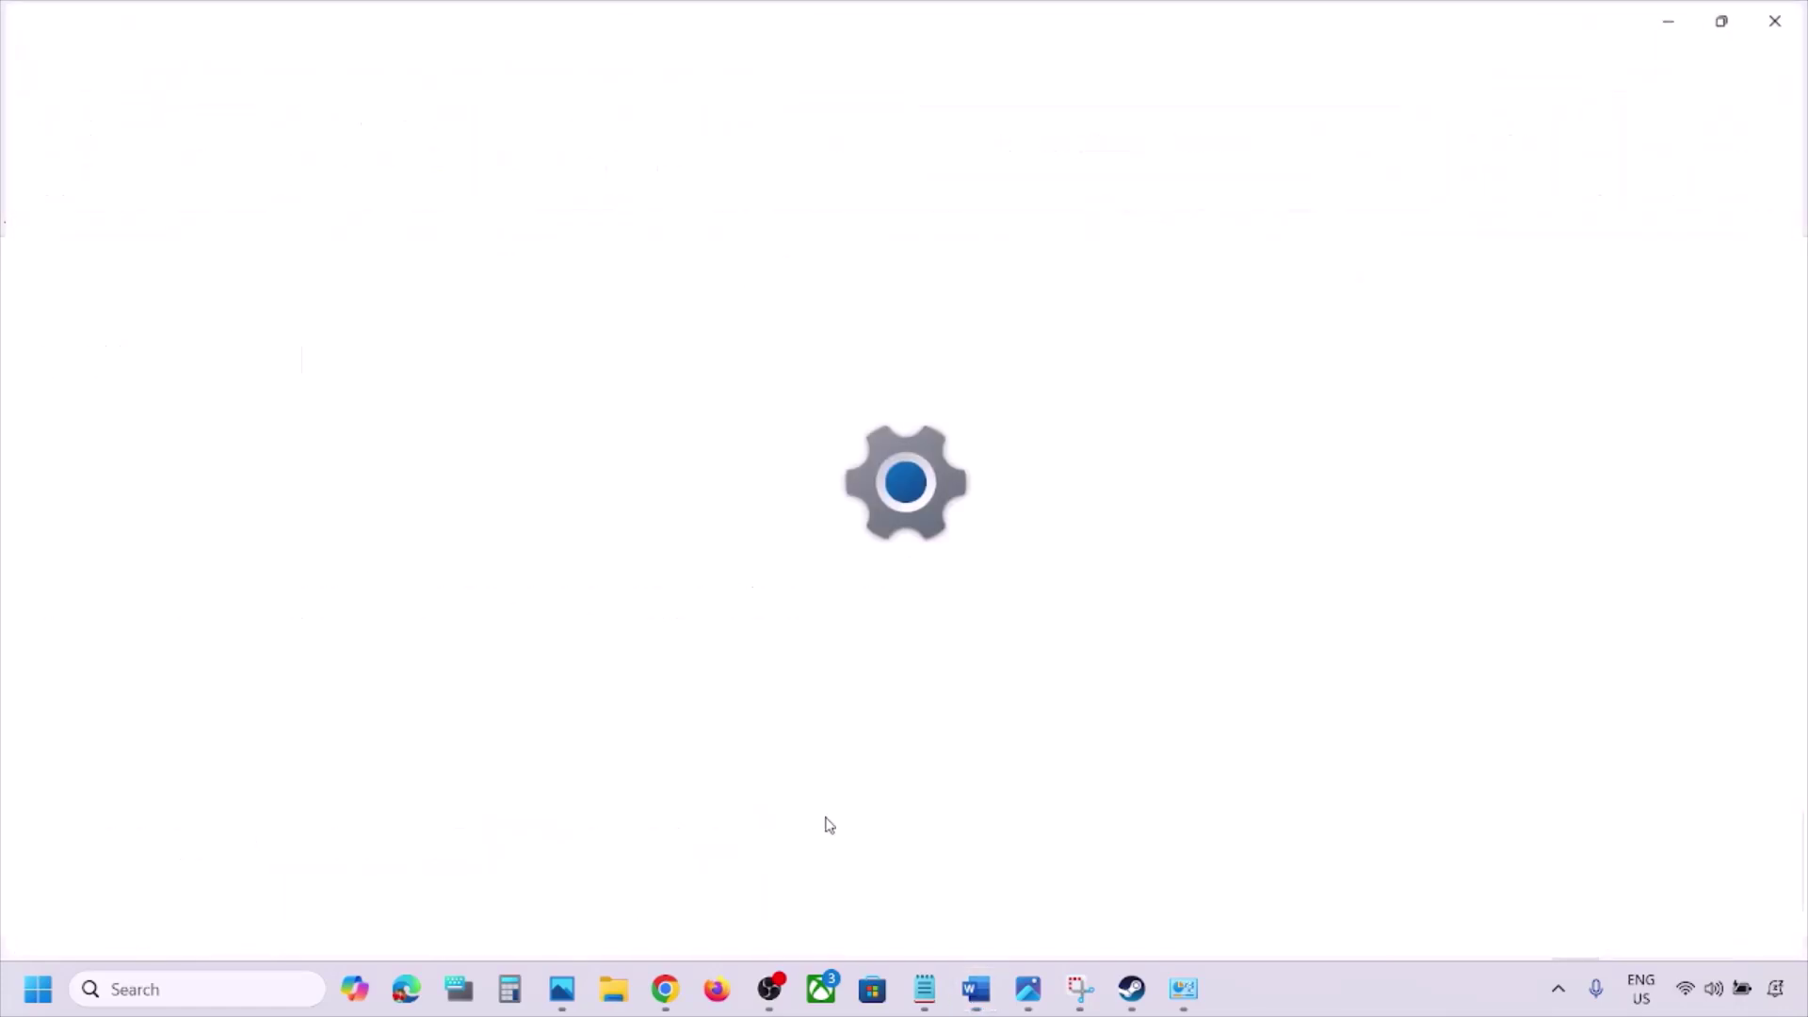
{"action": "left_click", "coordinate": [125, 769]}
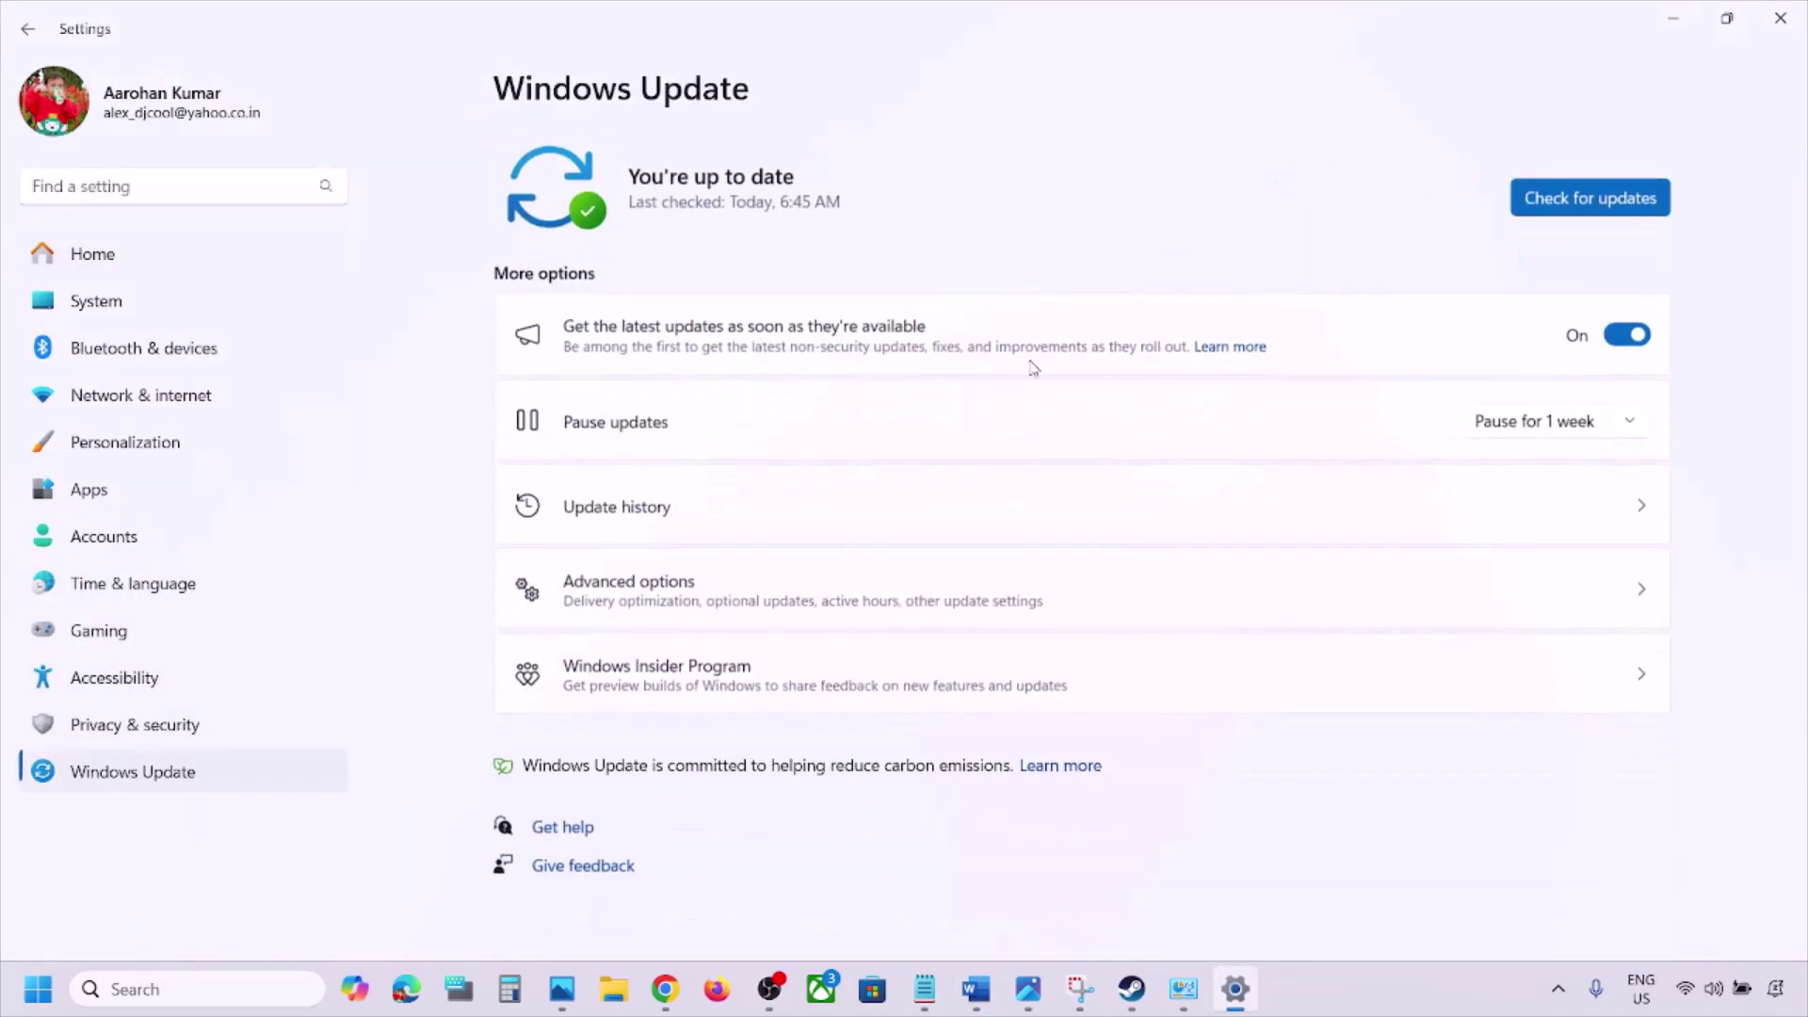
{"action": "left_click", "coordinate": [1590, 196]}
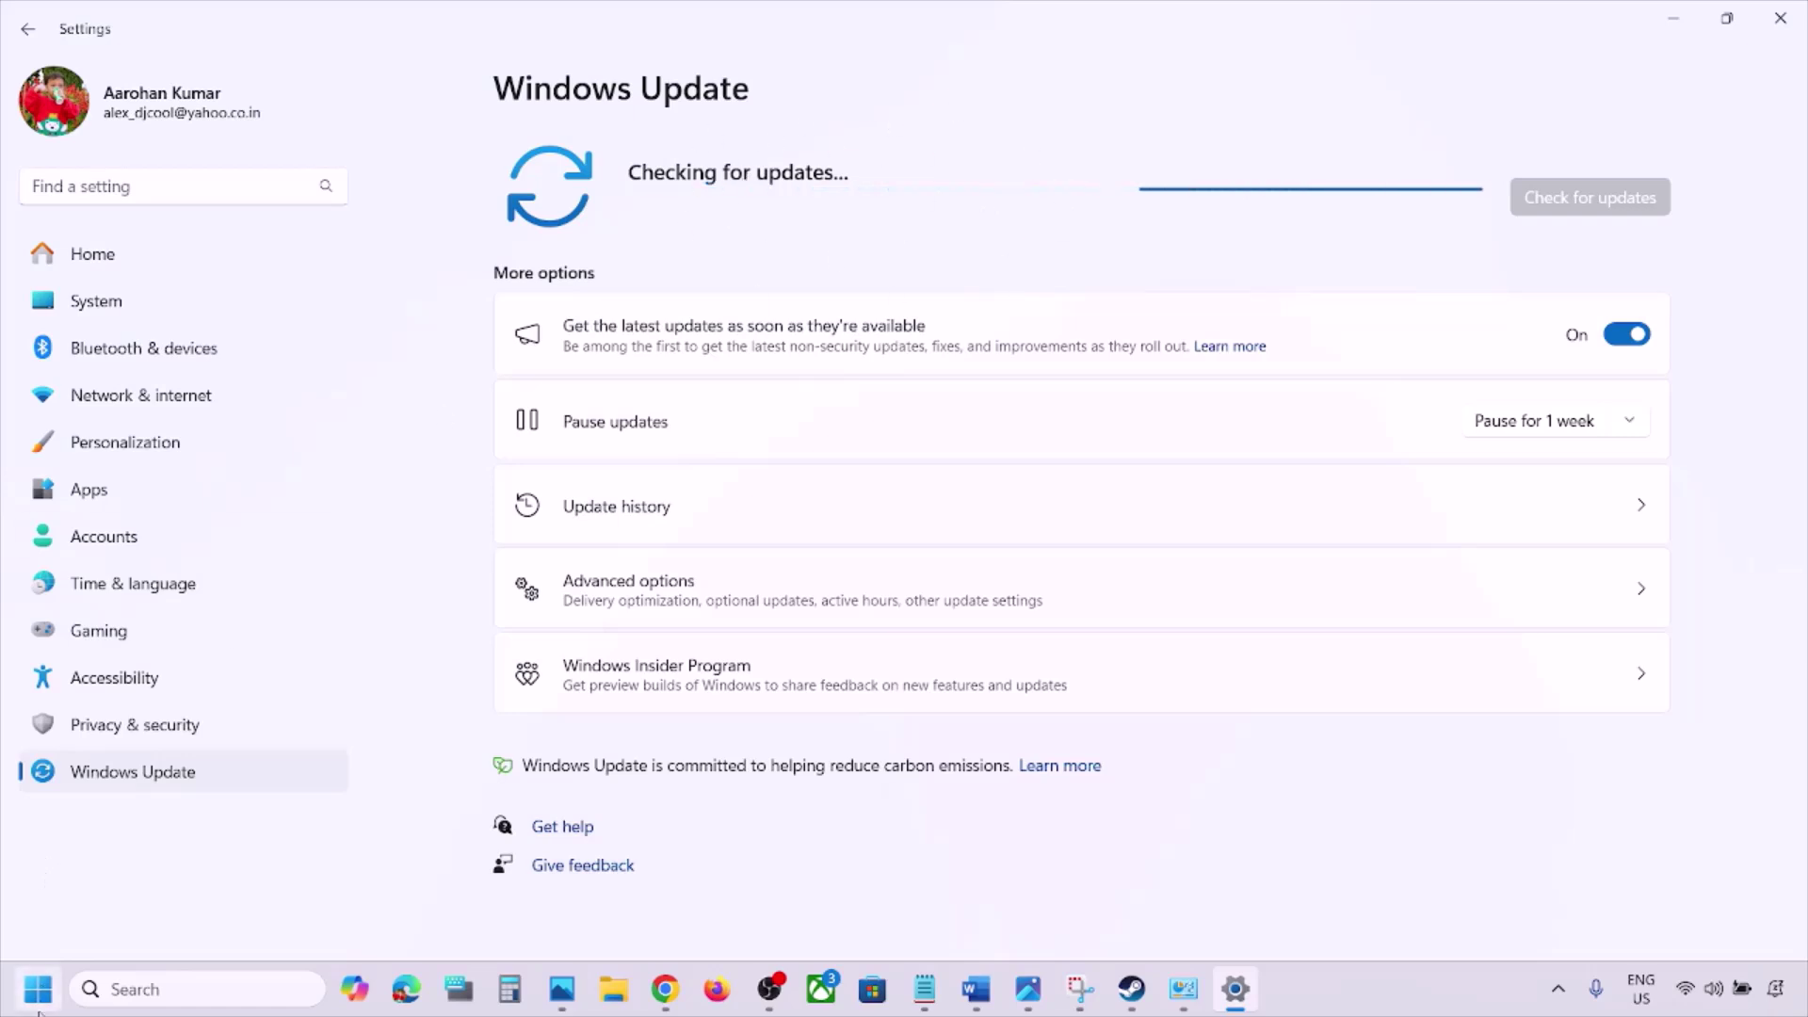
Show the computer's Restart power option and dismiss it without restarting.
{"action": "left_click", "coordinate": [38, 989]}
{"action": "left_click", "coordinate": [683, 909]}
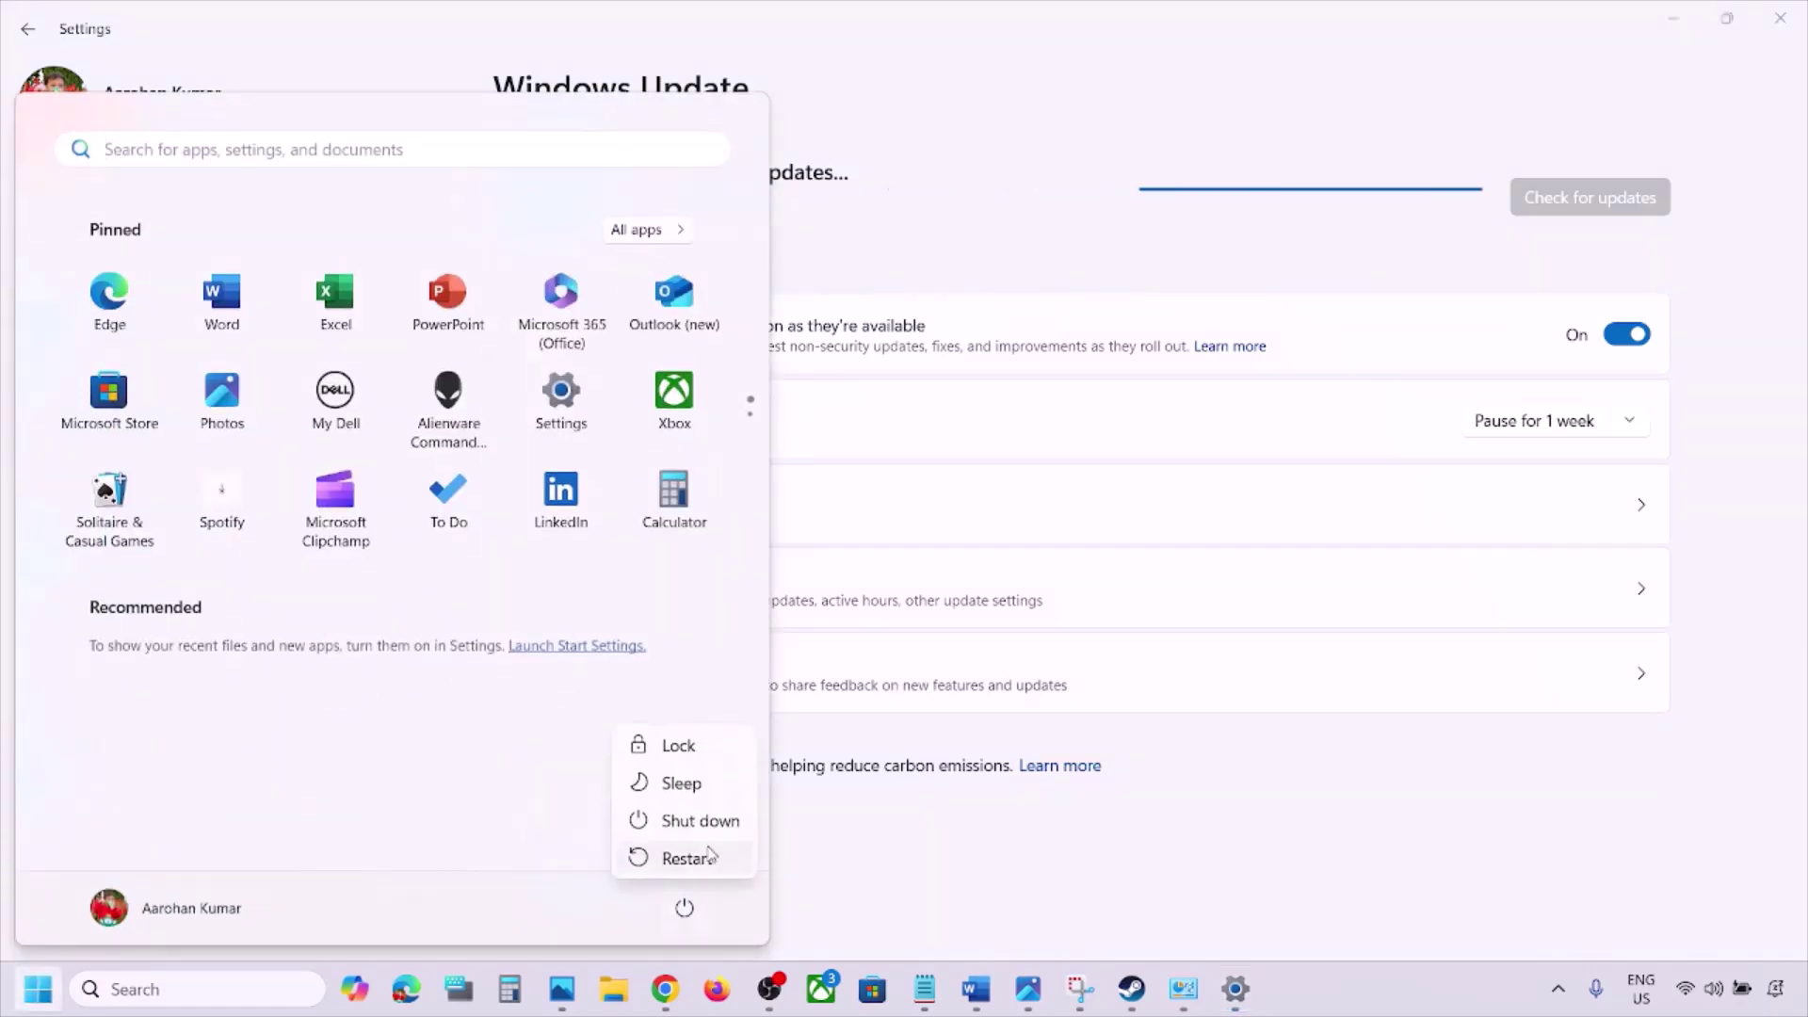
{"action": "left_click", "coordinate": [1333, 791]}
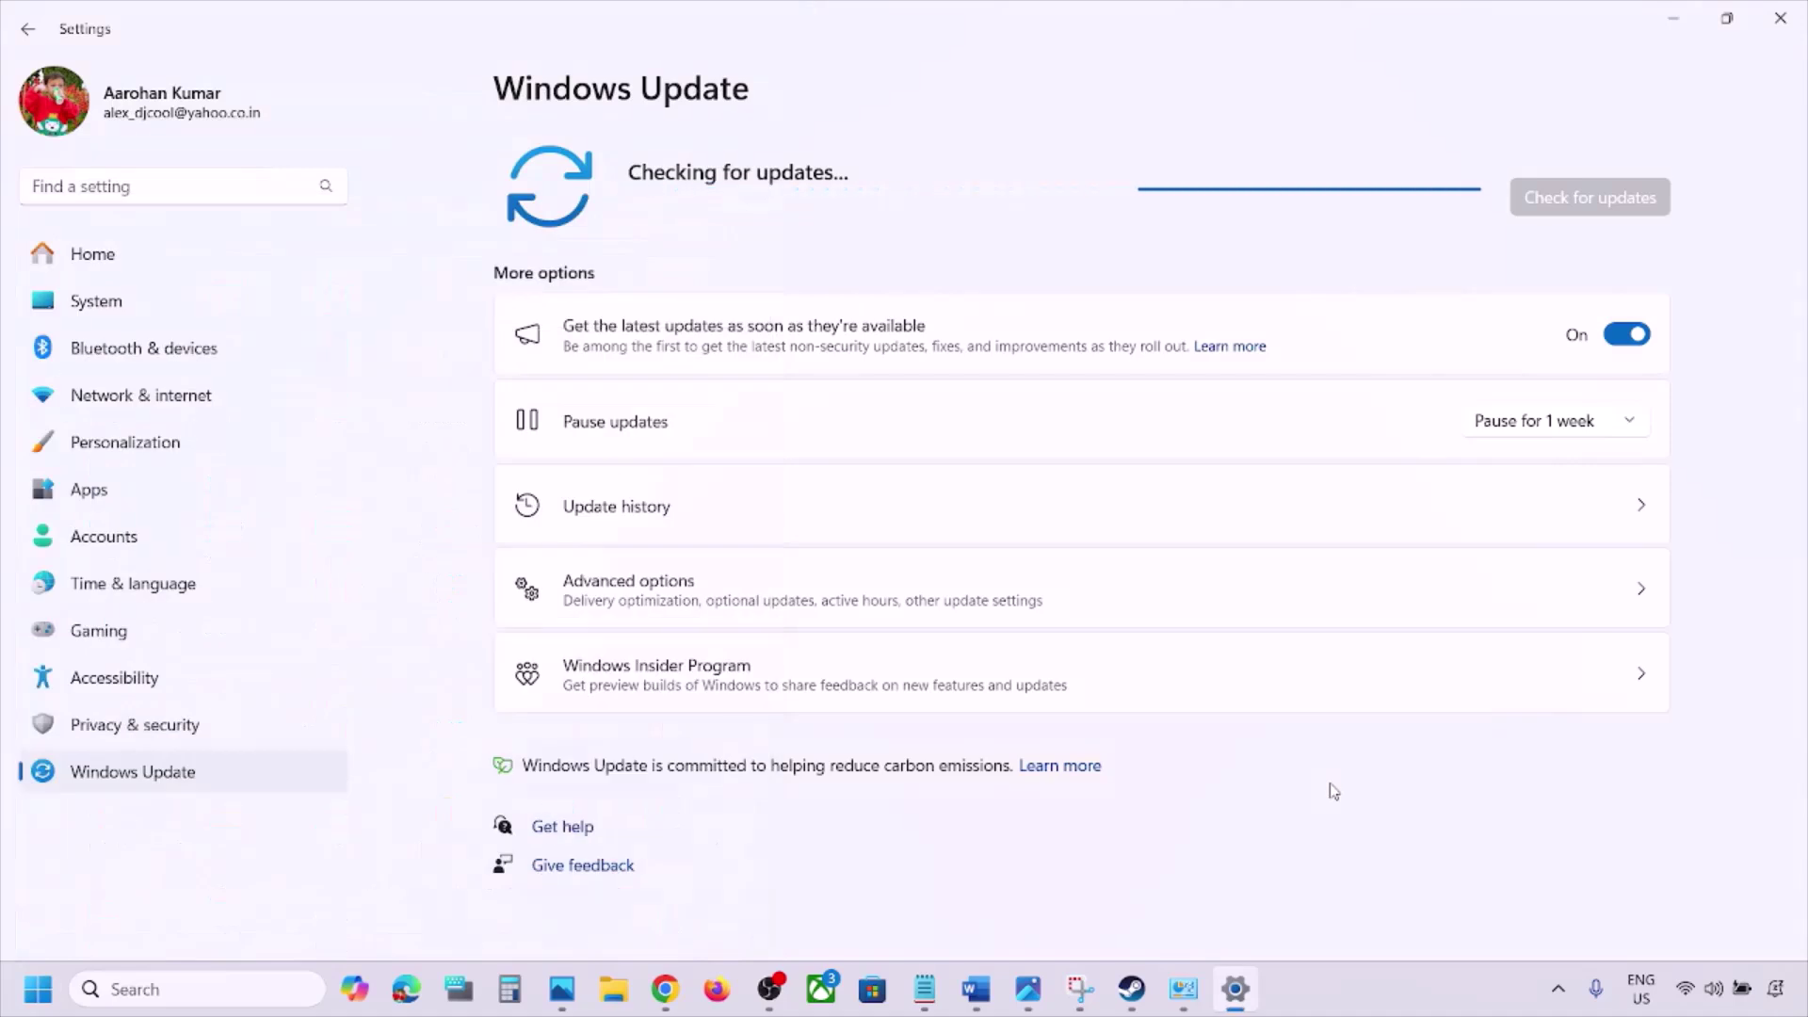